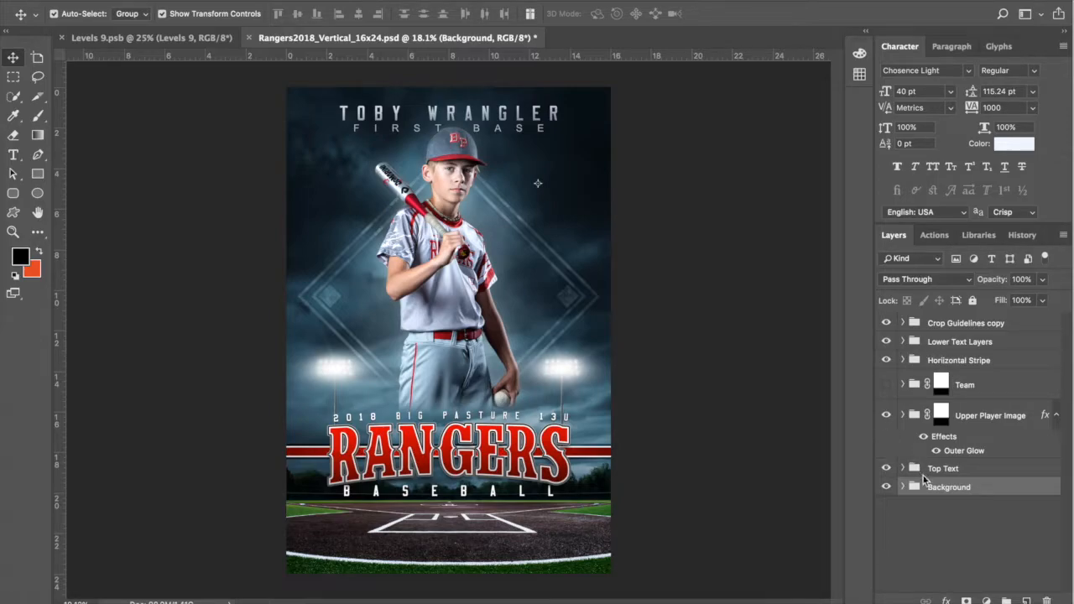
Step: Hide Crop Guidelines copy, Lower Text, Horizontal Stripe, Upper Player Image and Top Text; expand Background
left_click(886, 323)
left_click(886, 342)
left_click(886, 360)
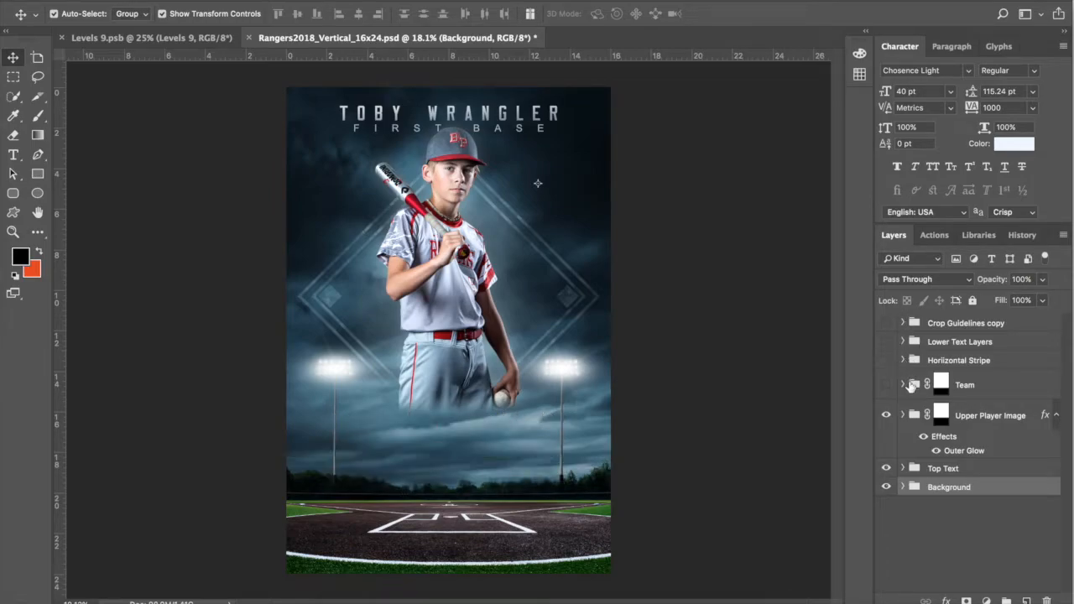
left_click(886, 414)
left_click(886, 468)
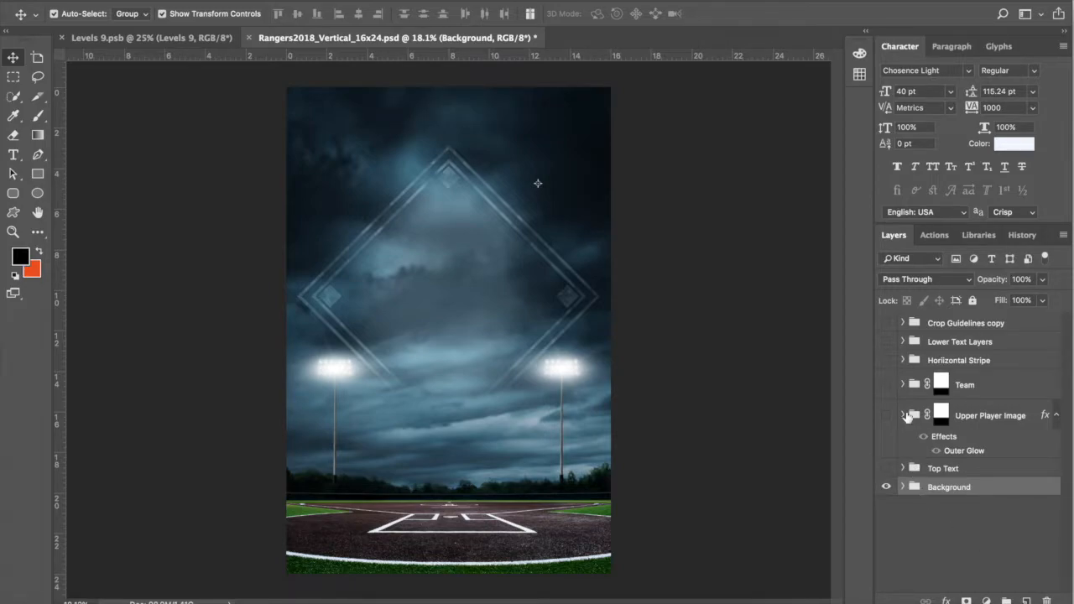
left_click(903, 487)
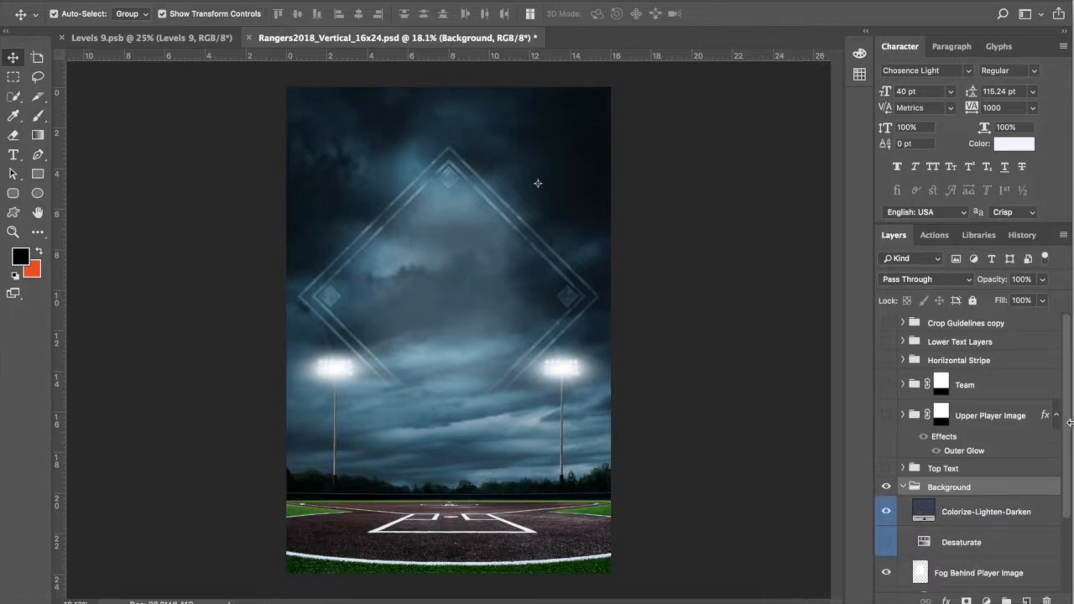
Step: Select and expand the Sky group to show Levels 1 and the Night Sky layer
left_click_drag(1066, 425, 1072, 575)
left_click(969, 587)
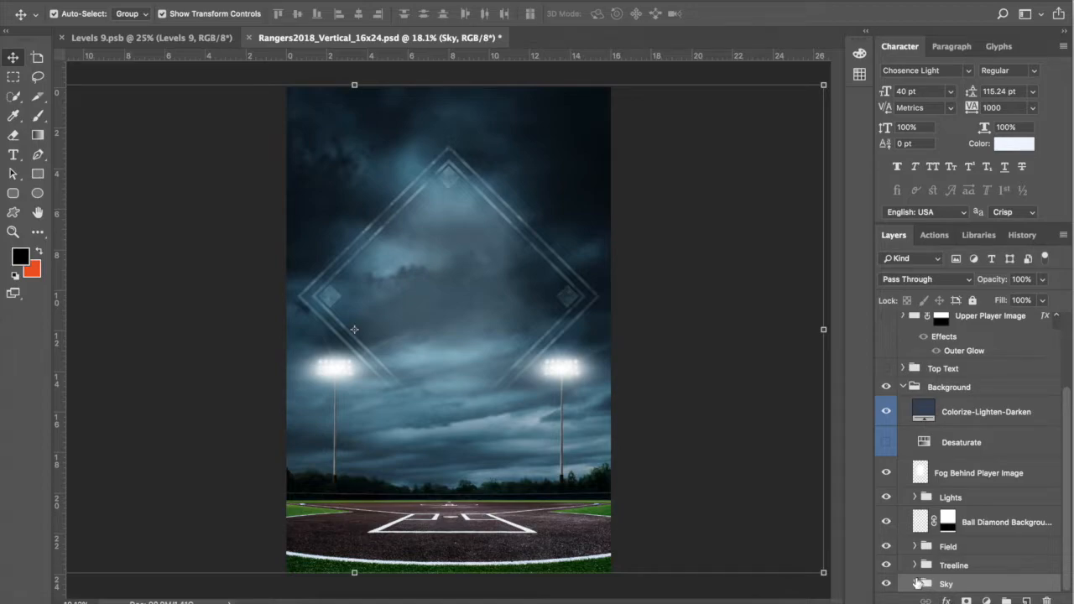
left_click(914, 583)
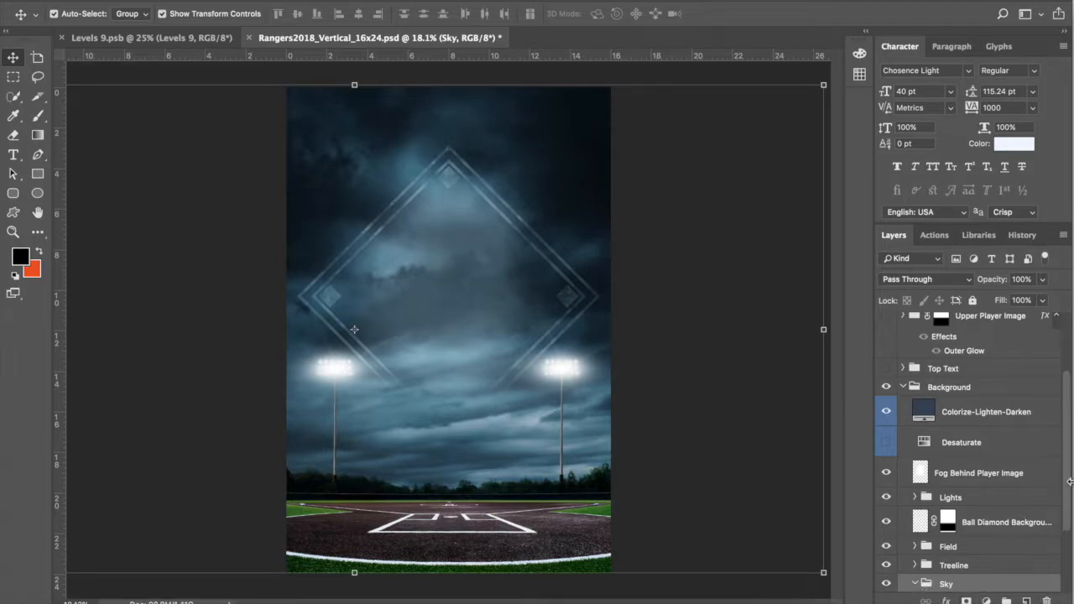
scroll(992, 570, "down", 3)
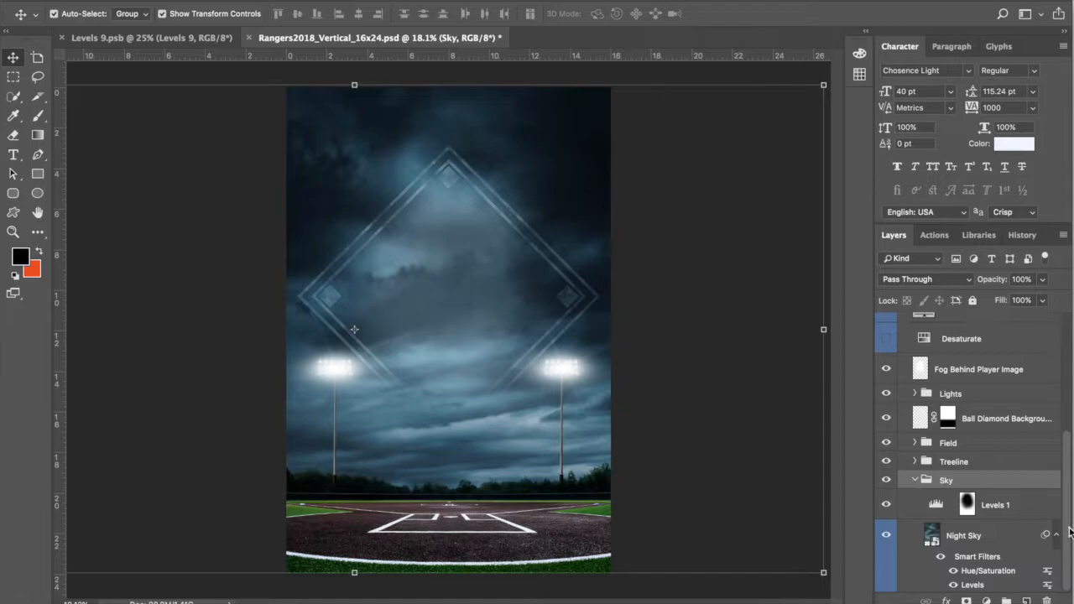
Step: Preview the Night Sky without its Levels and Hue/Saturation smart filters, then restore both
left_click(983, 594)
left_click(953, 585)
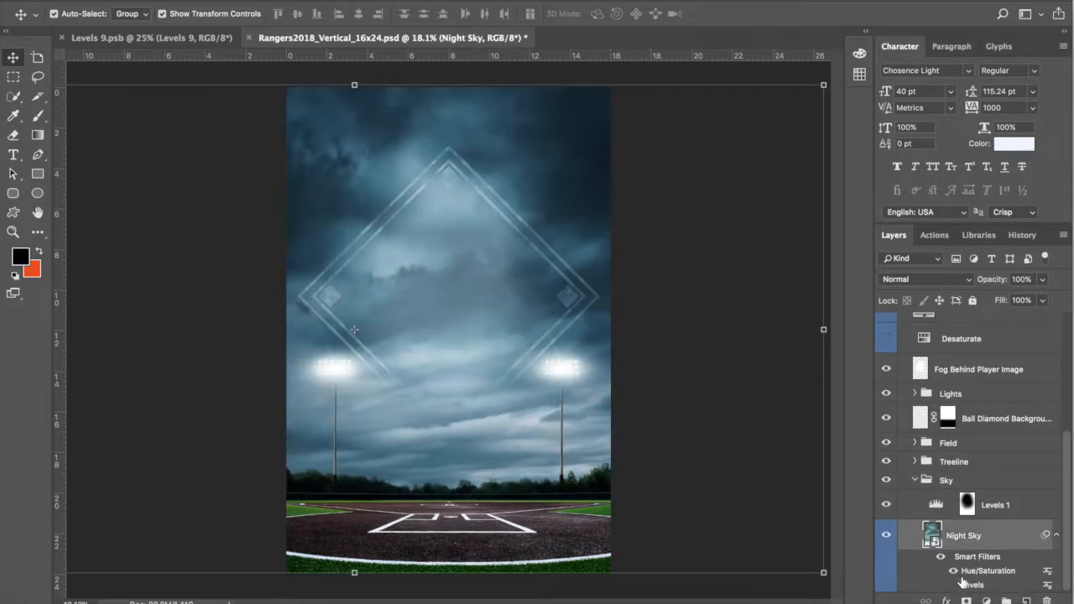
left_click(953, 570)
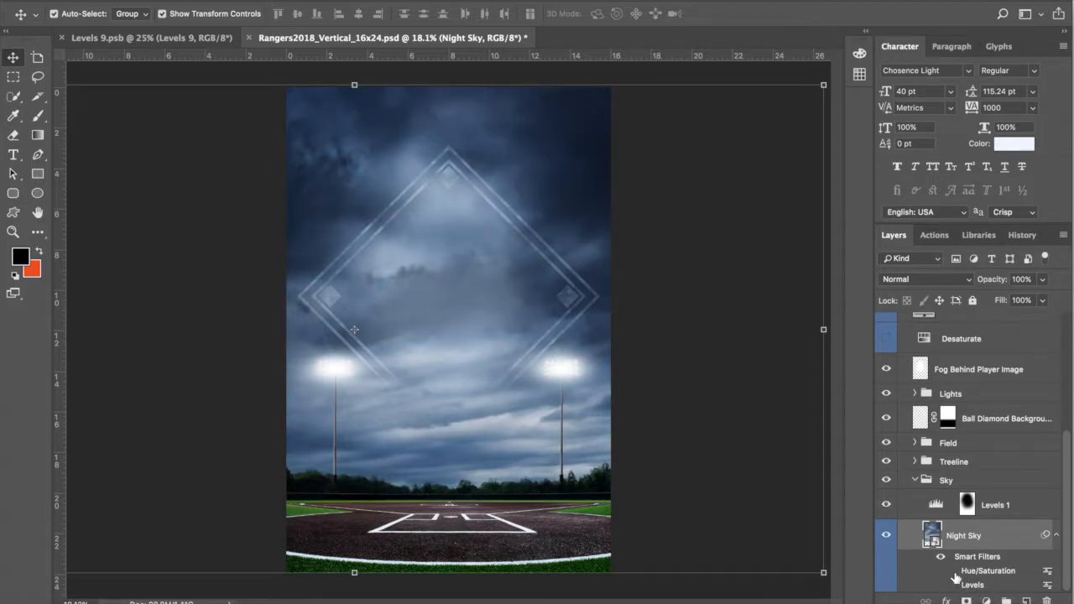
left_click(953, 571)
left_click(953, 584)
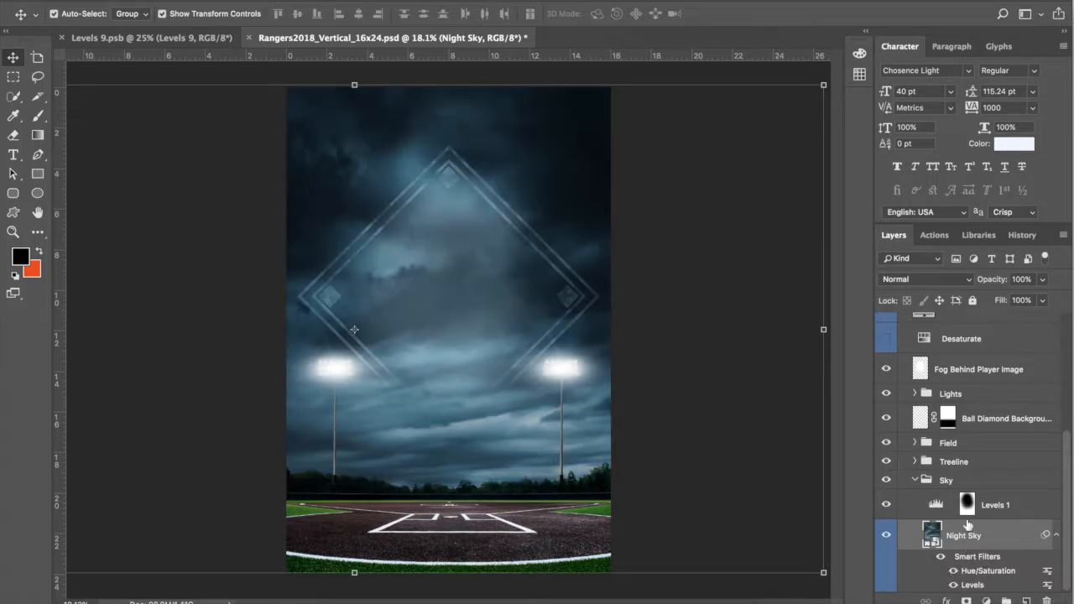
Step: Toggle the Levels 1 adjustment off and back on, then collapse the Sky group
left_click(1015, 506)
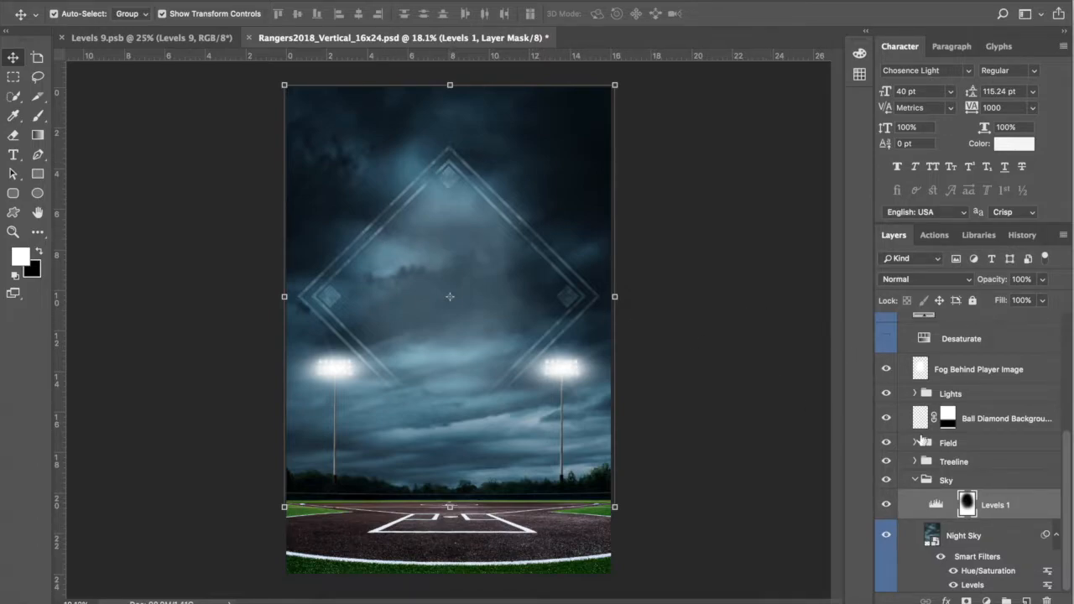
left_click(886, 506)
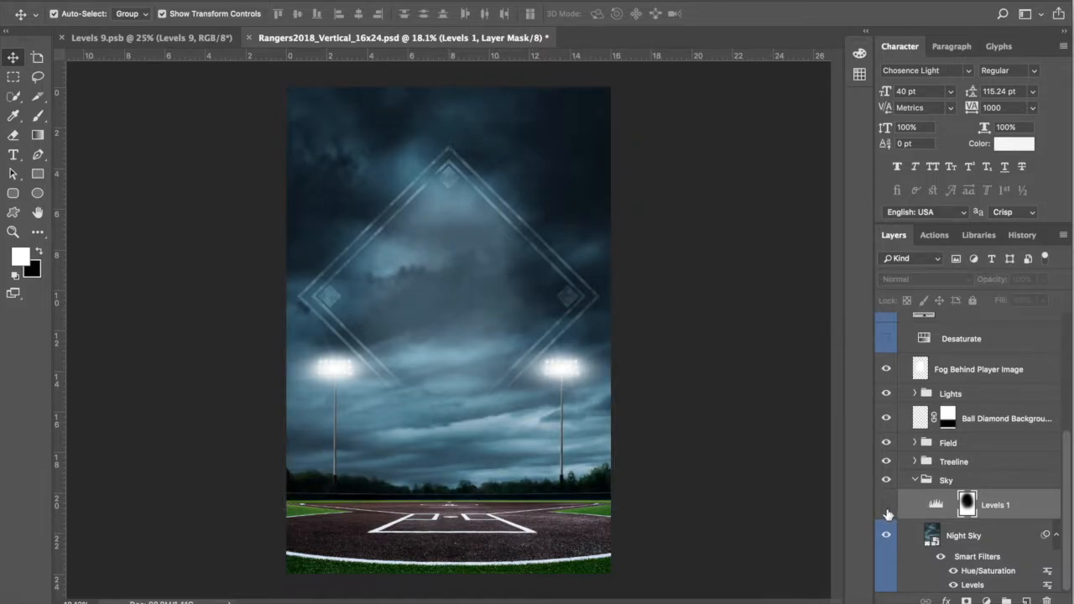
left_click(886, 505)
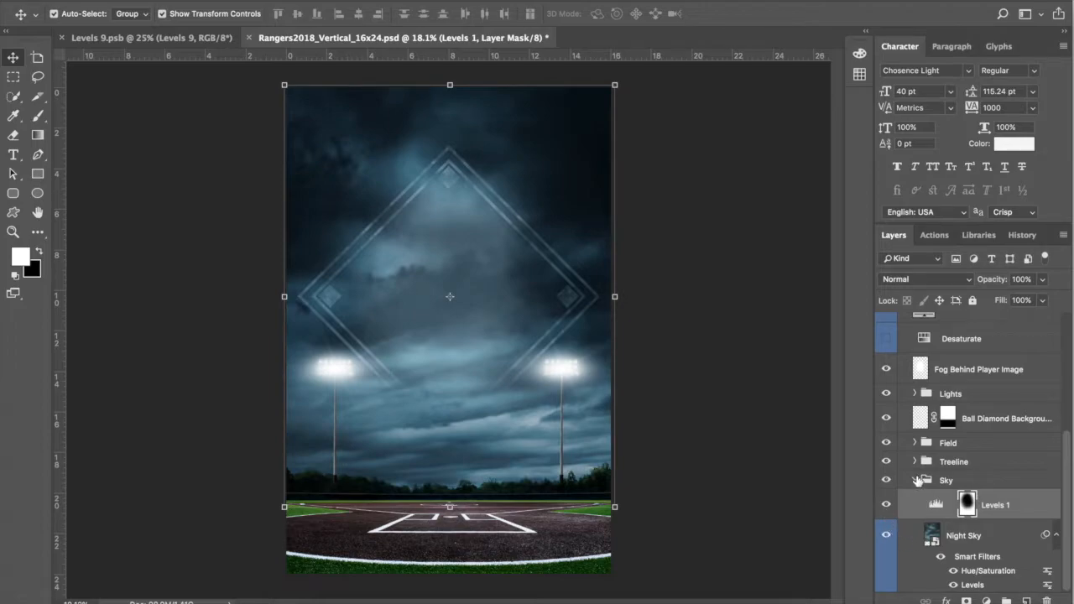
left_click(917, 480)
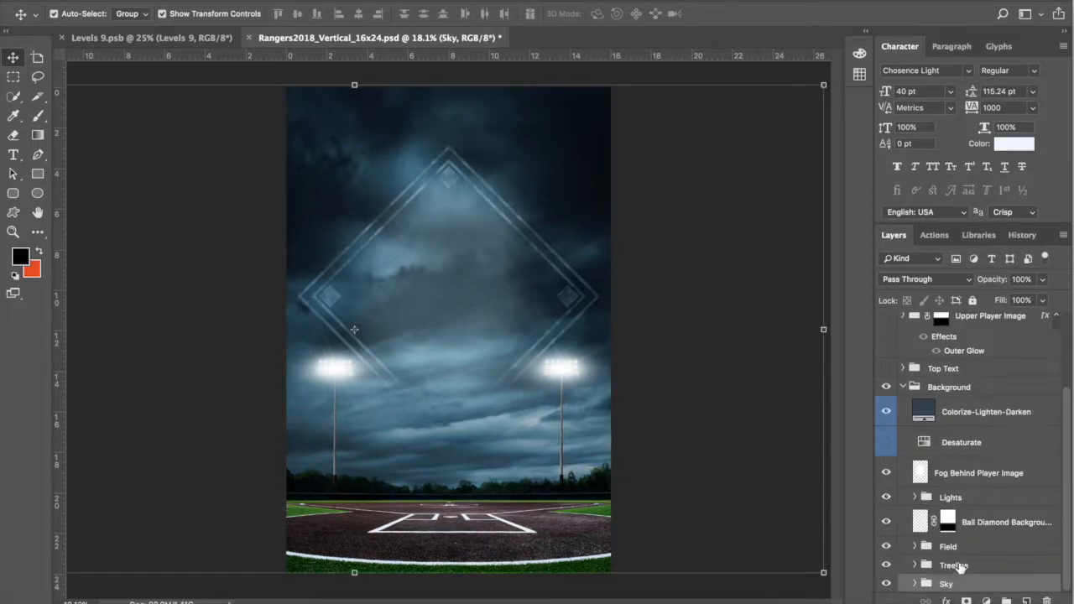
Step: Preview the Treeline group hidden, expand it, and toggle its Hue/Saturation filter off and on
left_click(957, 565)
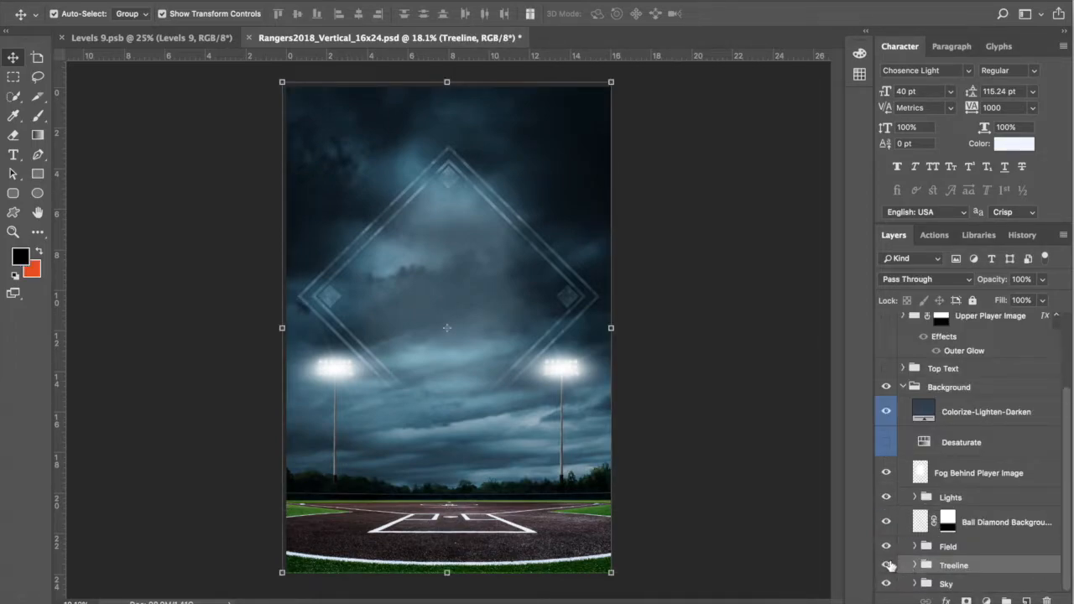
left_click(886, 565)
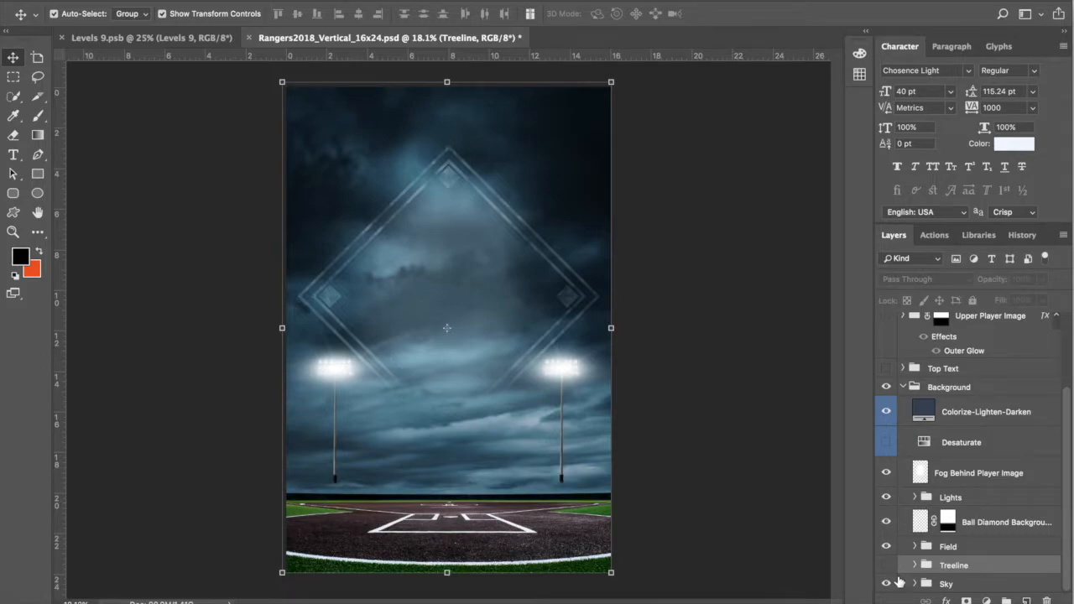
left_click(887, 566)
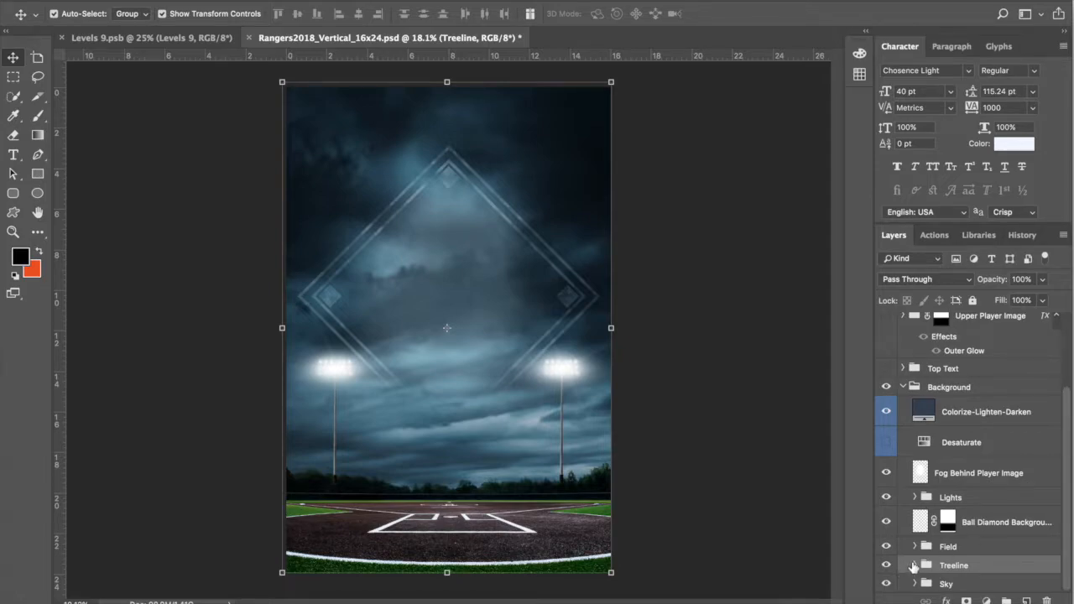
left_click(914, 564)
left_click_drag(1069, 415, 1071, 493)
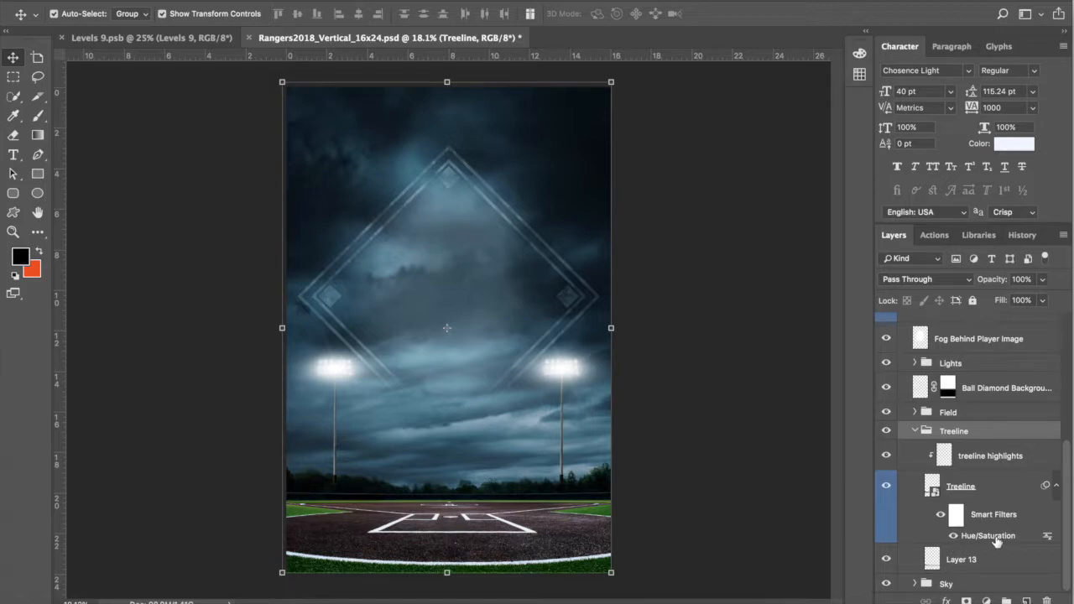
left_click(953, 537)
left_click(953, 536)
Step: Zoom in and compare the treeline highlights layer off and on, leaving it visible
left_click(990, 461)
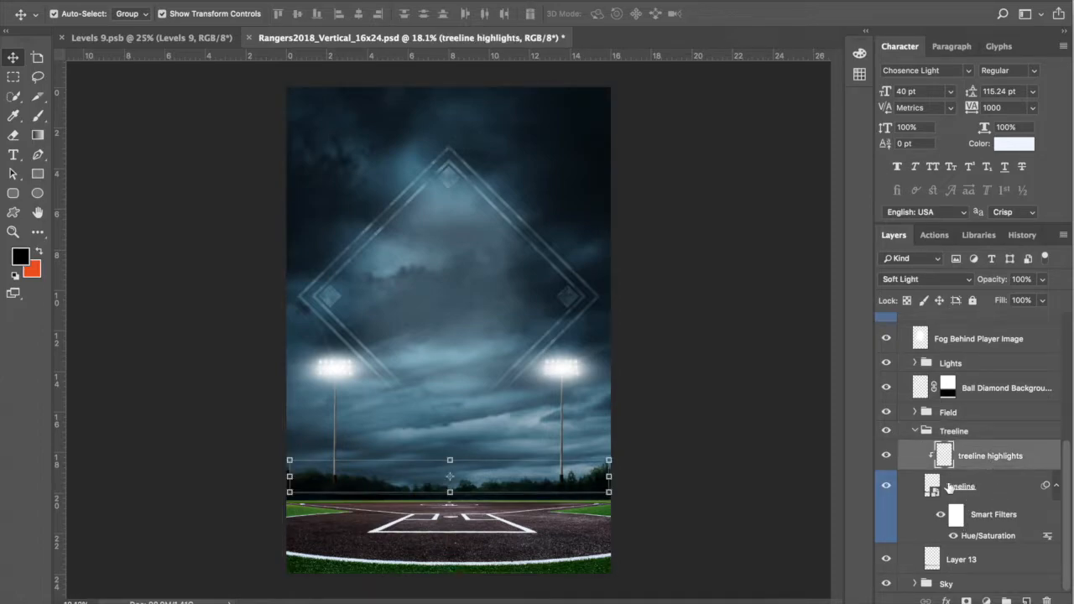
scroll(528, 492, "up", 5)
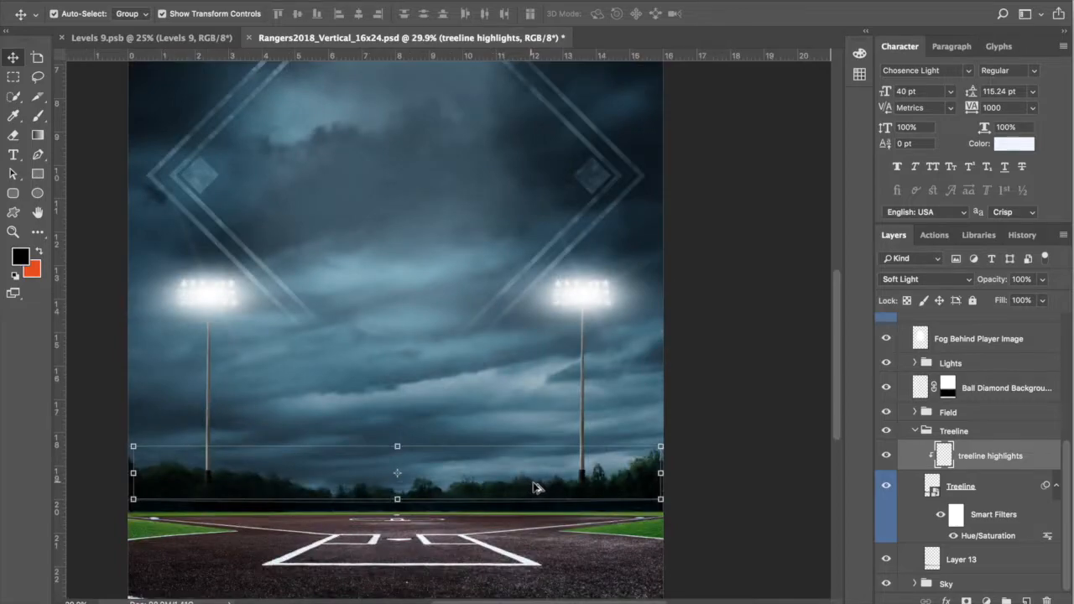
scroll(564, 516, "up", 3)
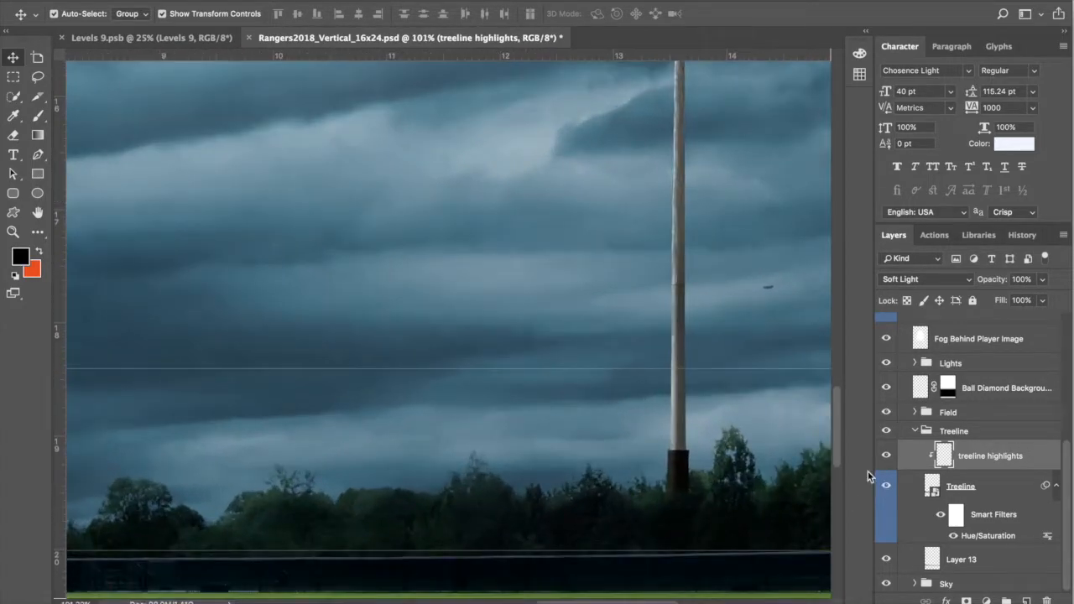
left_click(887, 457)
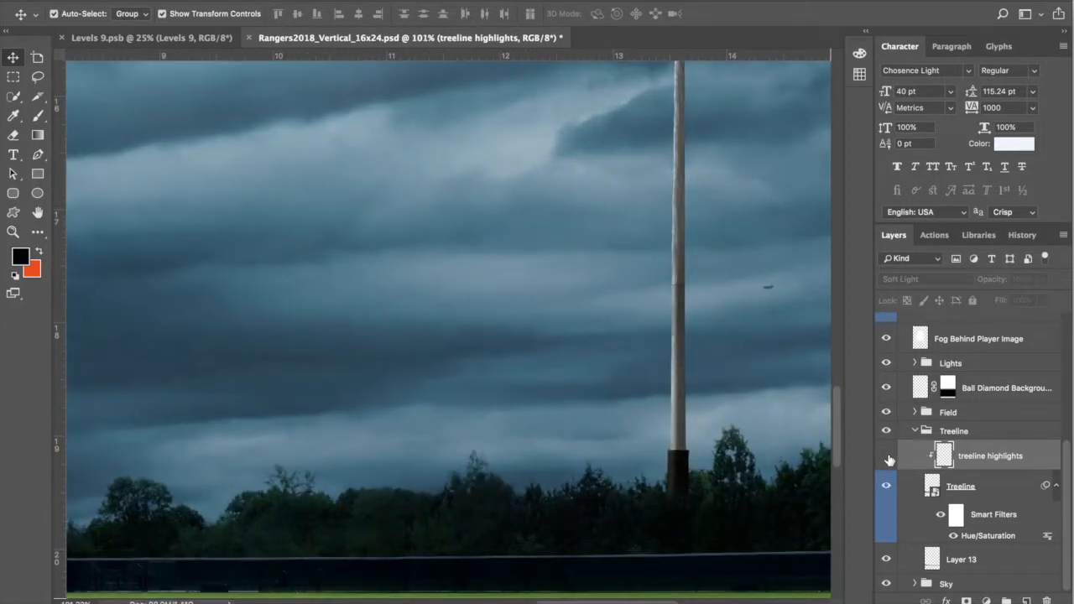
left_click(886, 456)
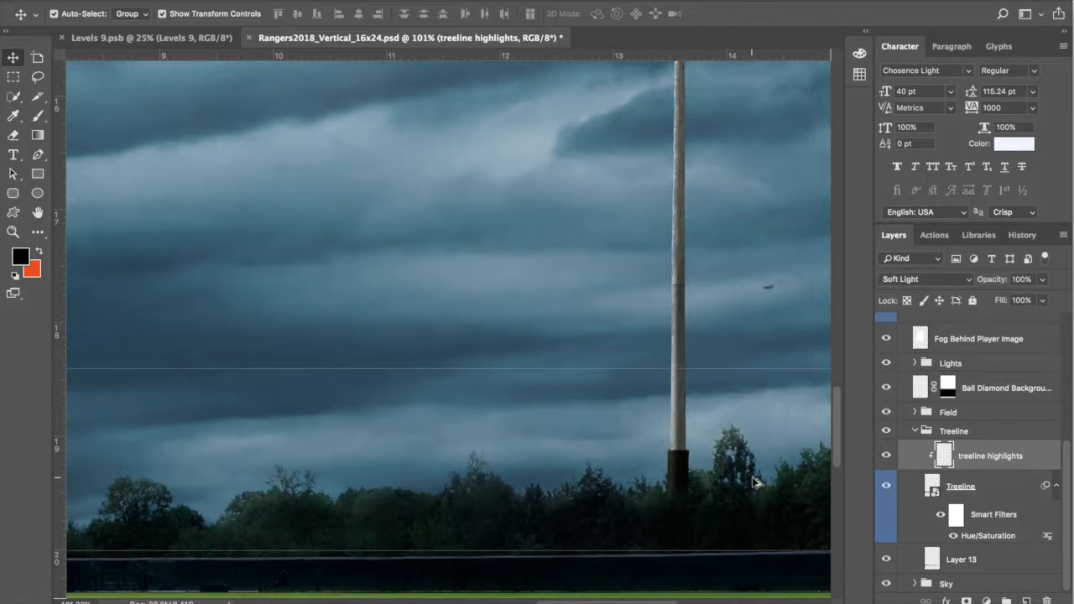
scroll(752, 484, "down", 1)
scroll(753, 484, "down", 2)
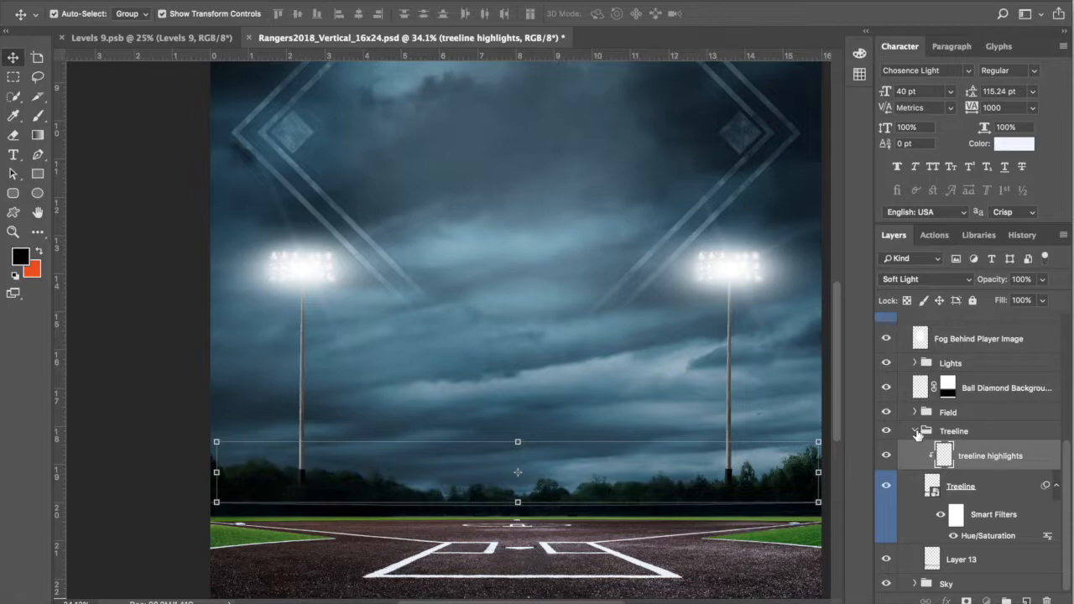
Step: Collapse Treeline, select the Field group, and zoom around home plate
left_click(915, 431)
left_click(925, 553)
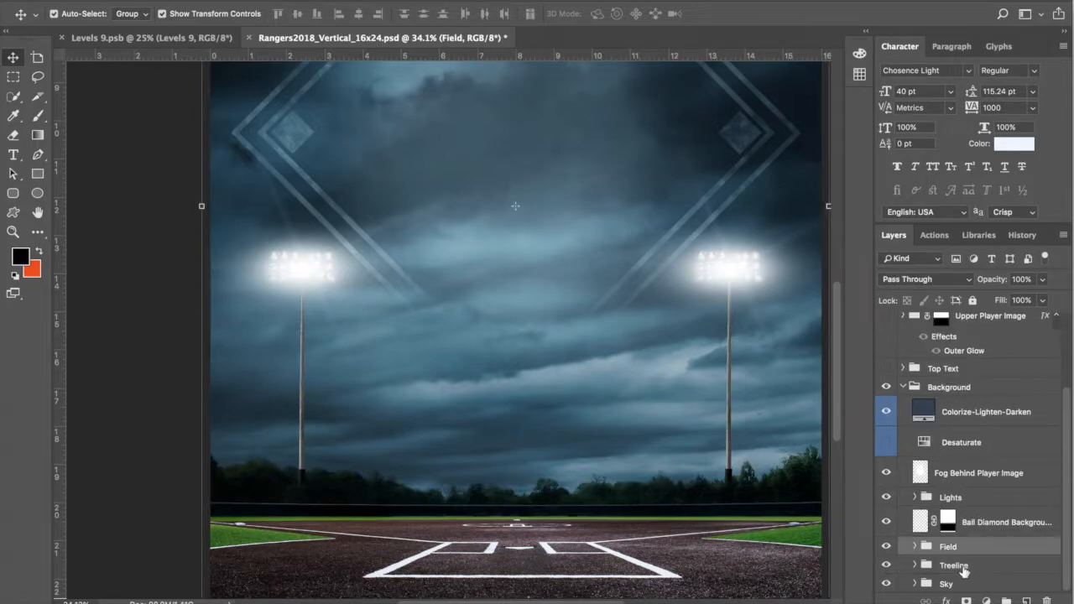
scroll(762, 449, "down", 3)
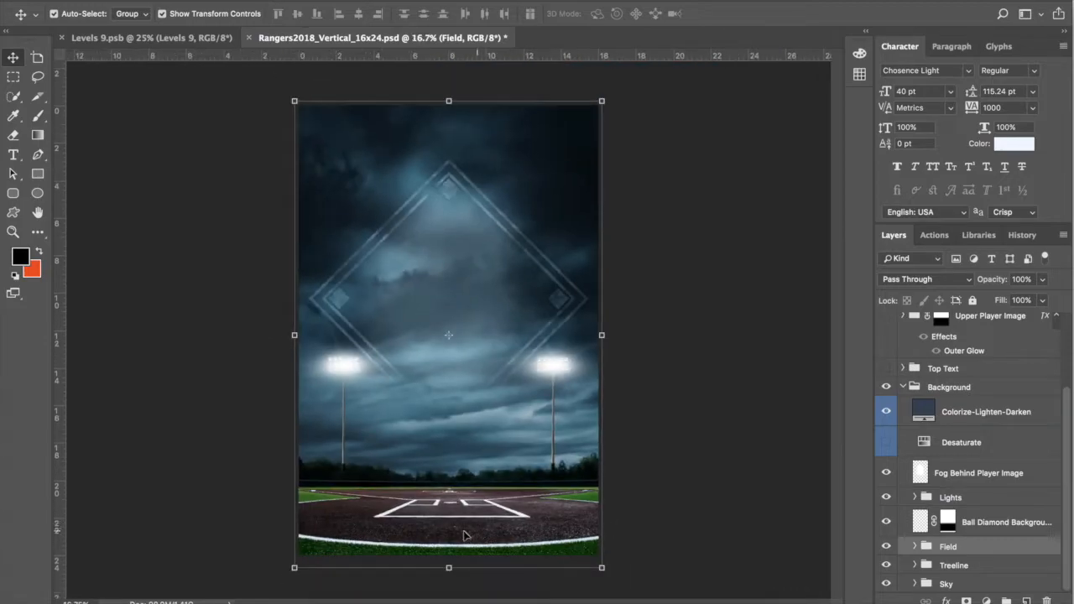
scroll(465, 530, "up", 3)
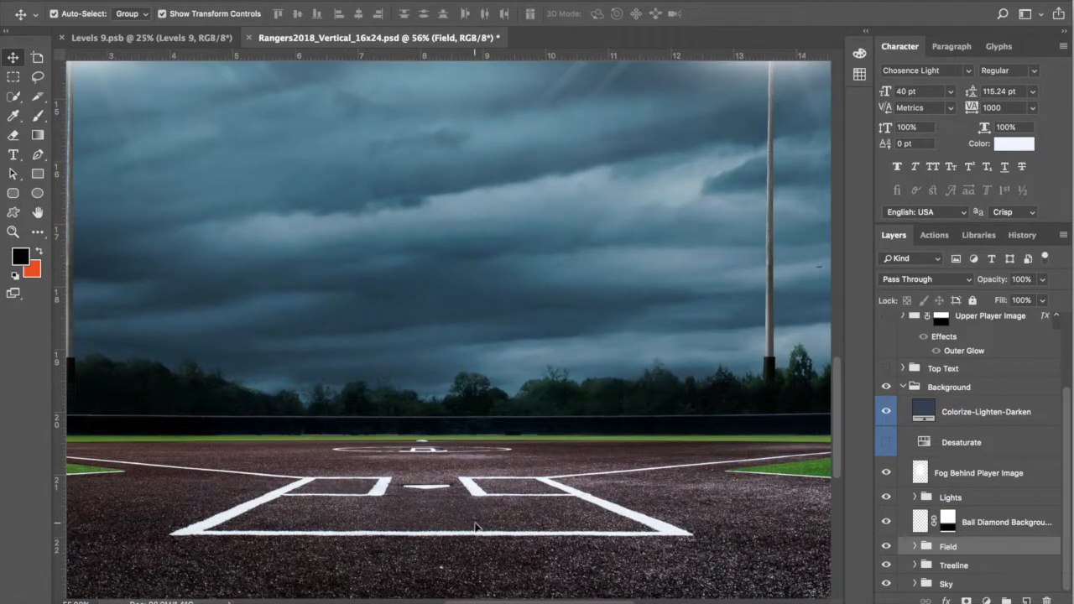
scroll(466, 530, "up", 2)
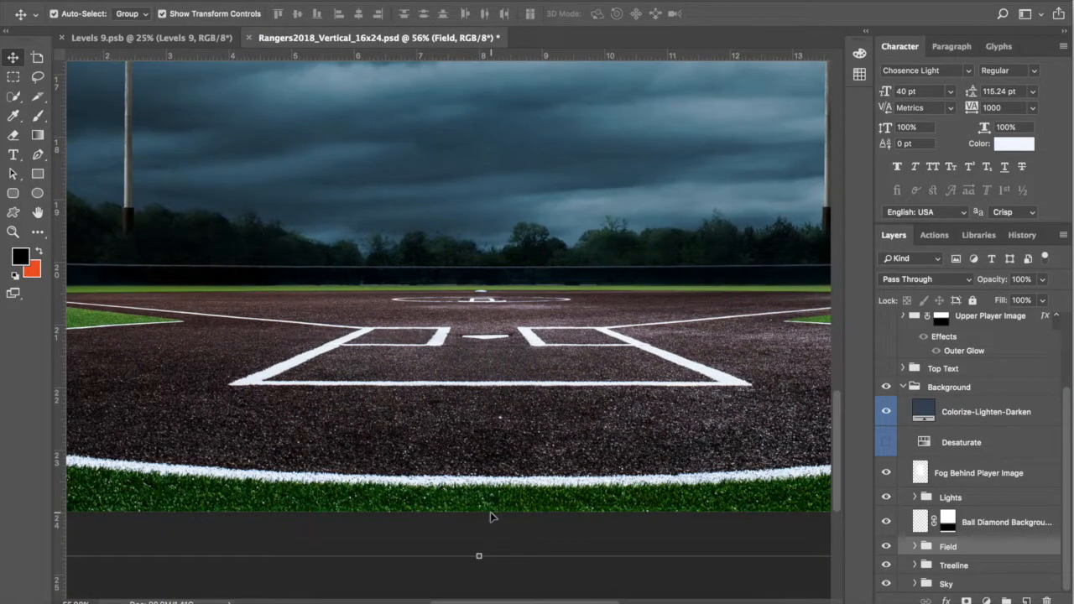
scroll(494, 509, "down", 2)
scroll(494, 508, "down", 2)
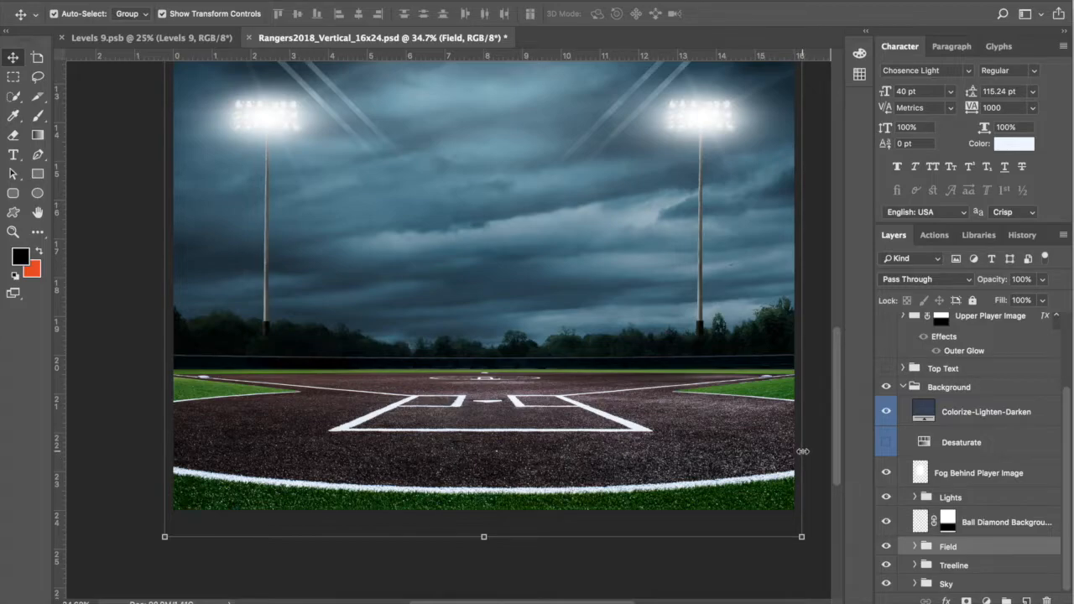
Step: Expand the Field group, select the Field image layer, and fit the poster on screen
left_click(914, 546)
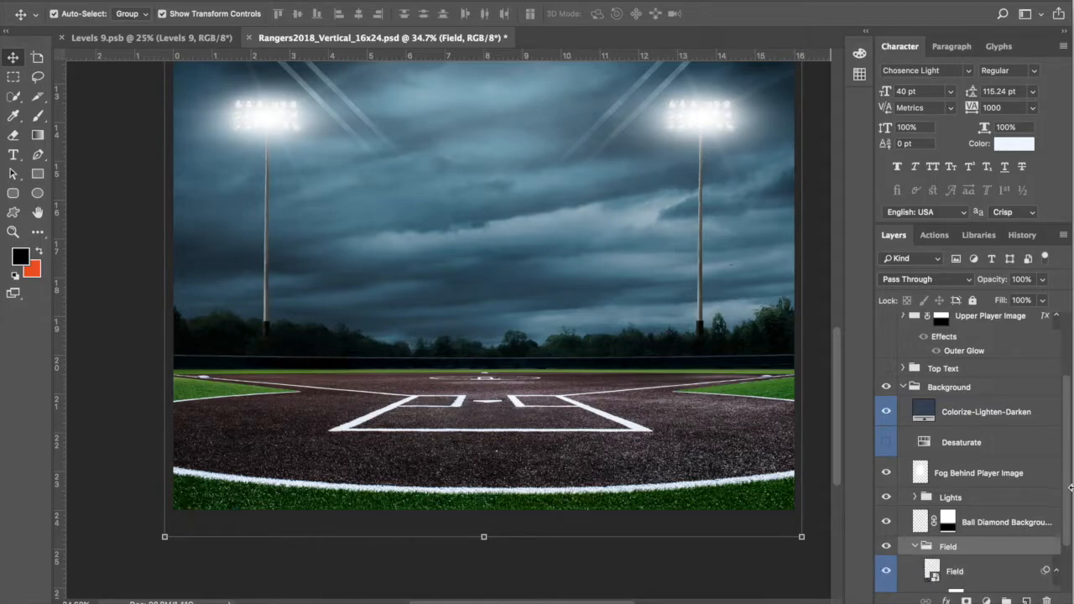
left_click_drag(1069, 495, 1071, 578)
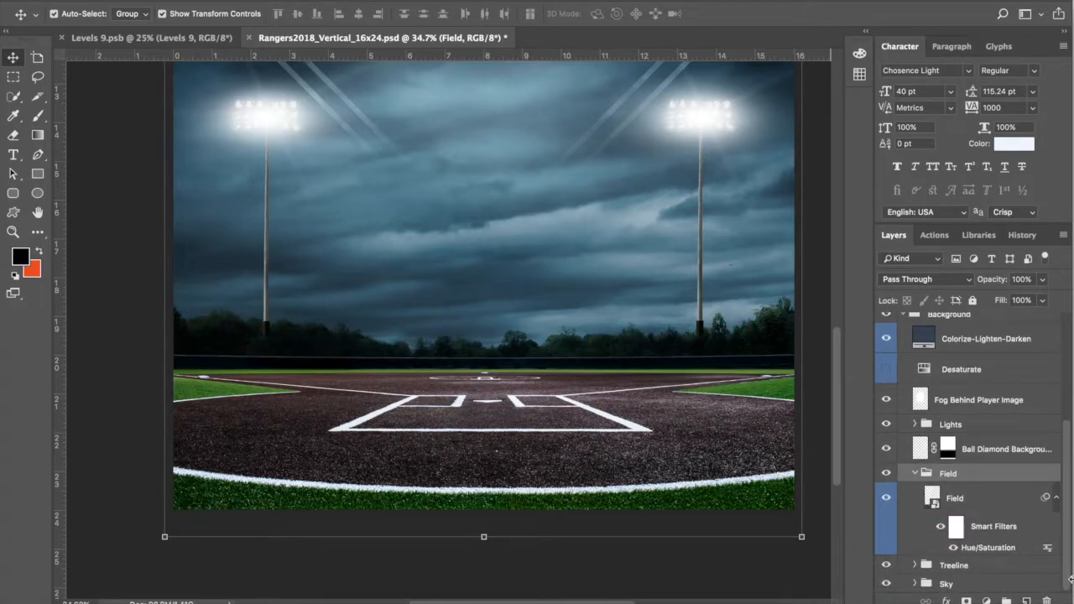
left_click(993, 504)
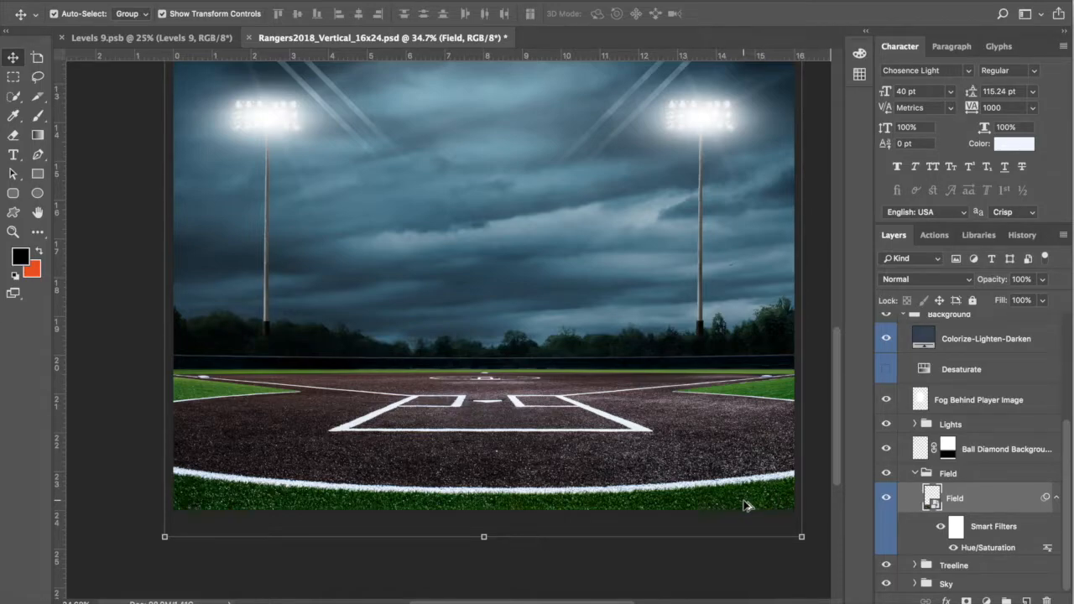
key("ctrl+0")
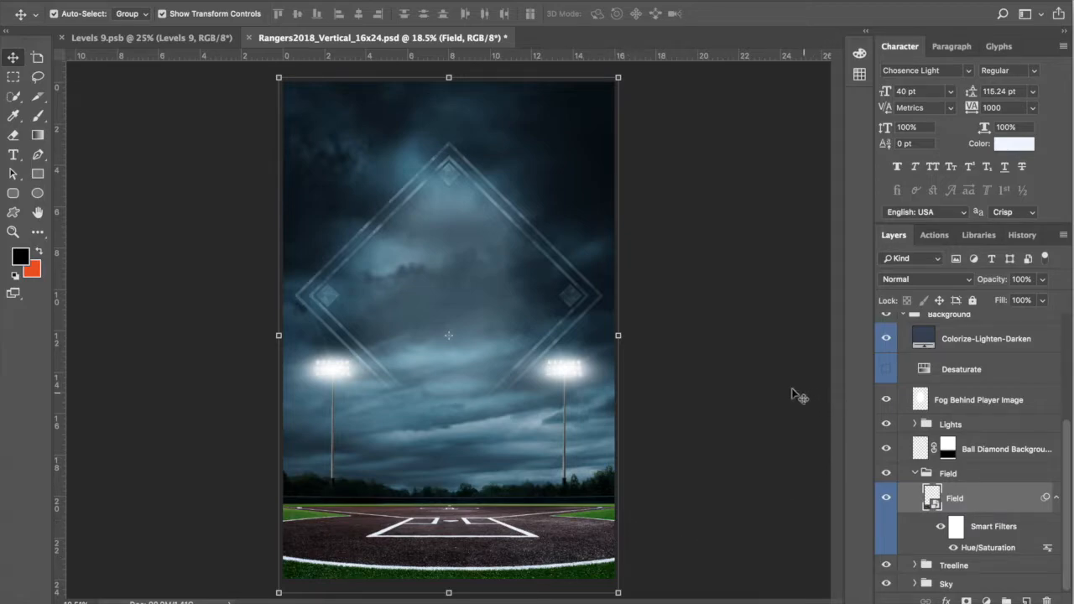
Step: Try enlarging and moving the Field image, cancel the transform, and collapse the Field group
key("ctrl+t")
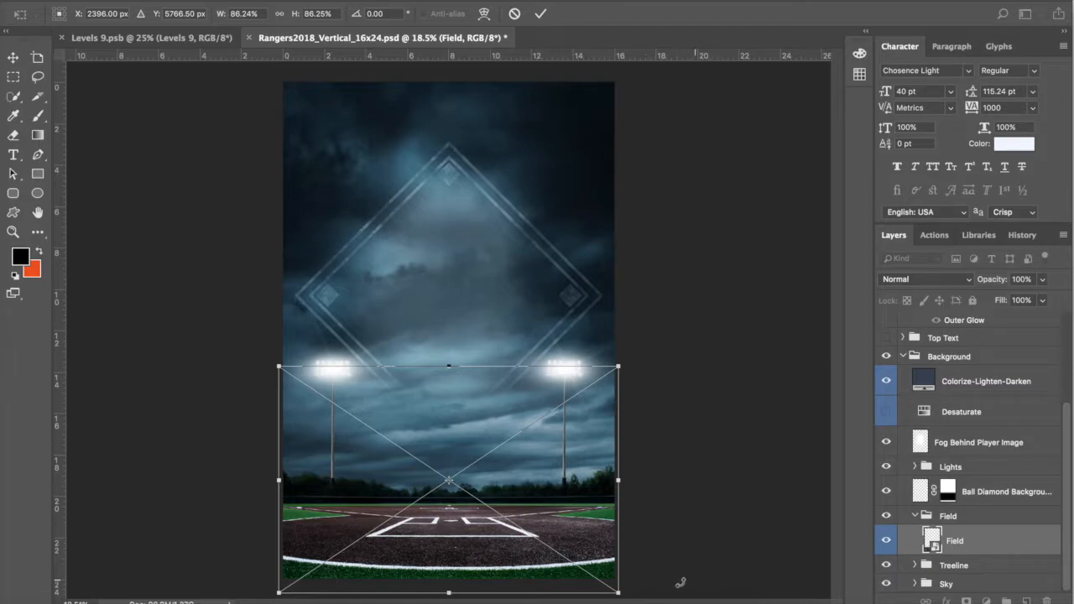
left_click_drag(618, 363, 749, 276)
left_click_drag(669, 413, 611, 455)
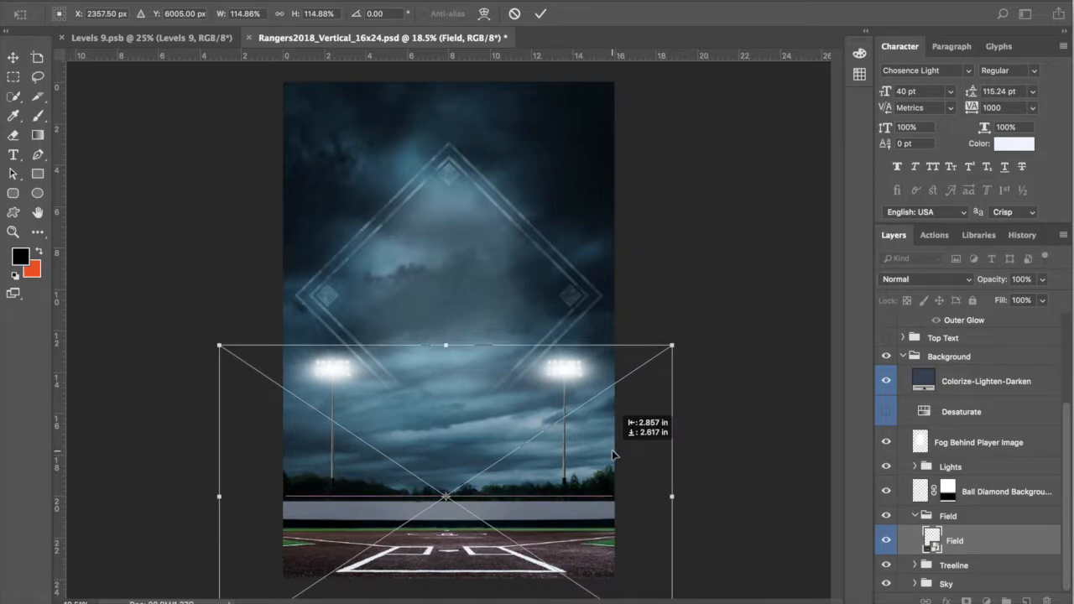
left_click_drag(613, 455, 613, 455)
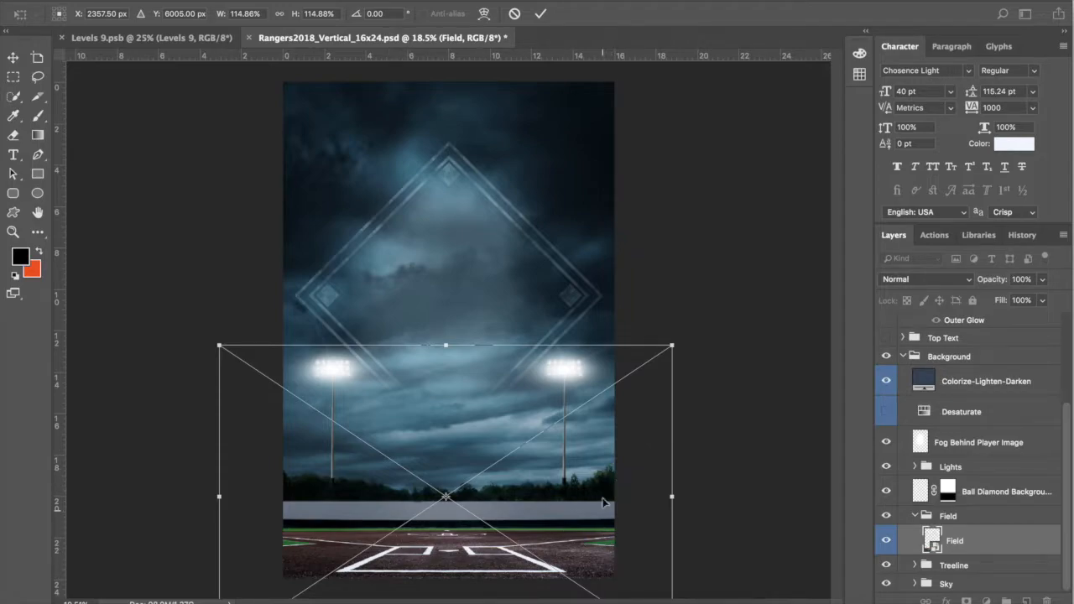
left_click_drag(642, 469, 644, 463)
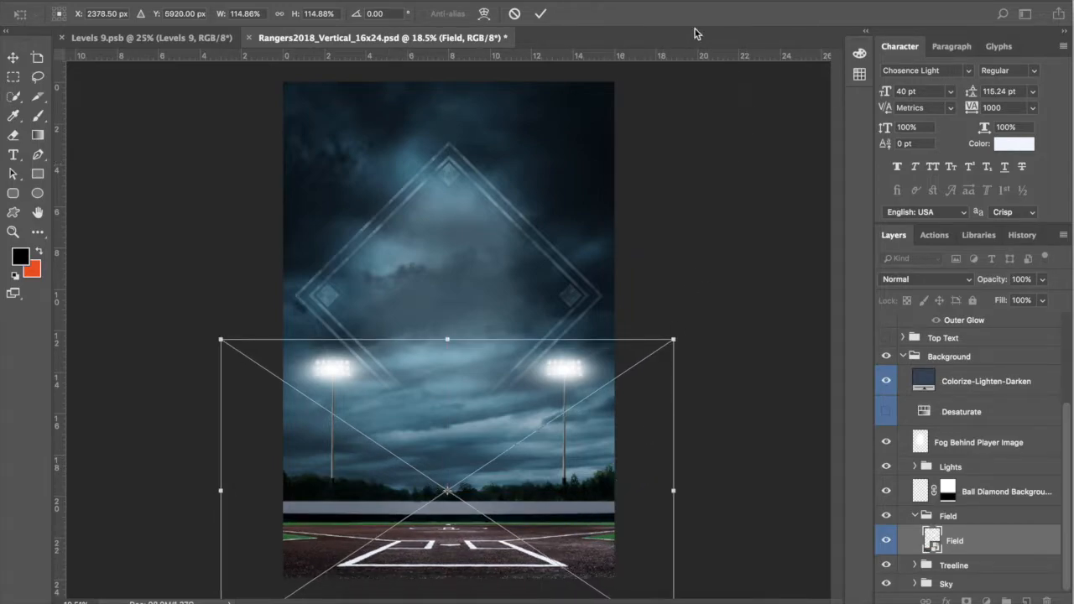
left_click(515, 15)
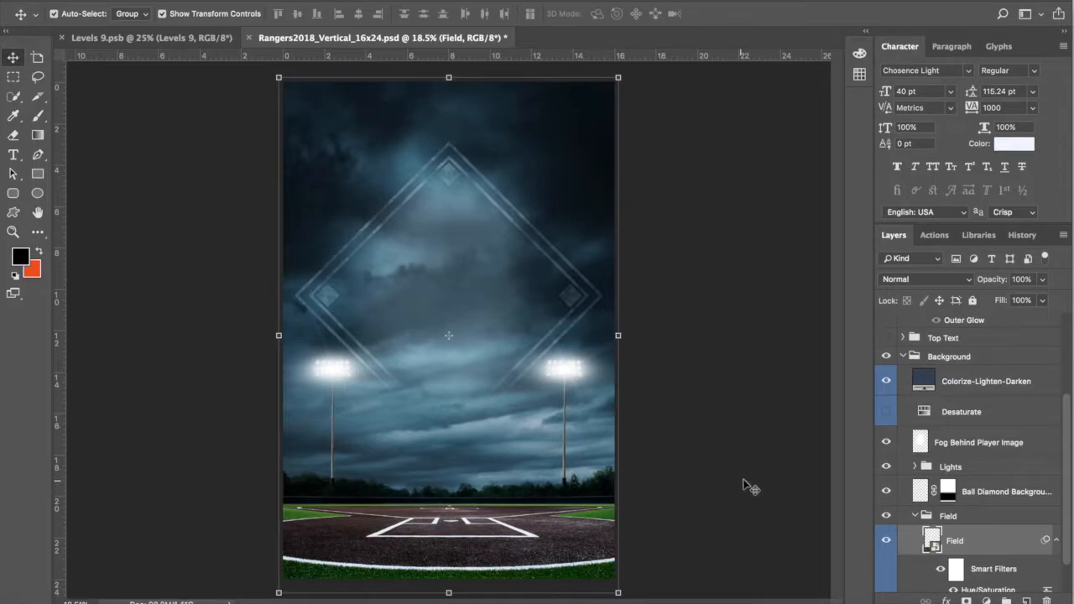
scroll(965, 551, "down", 2)
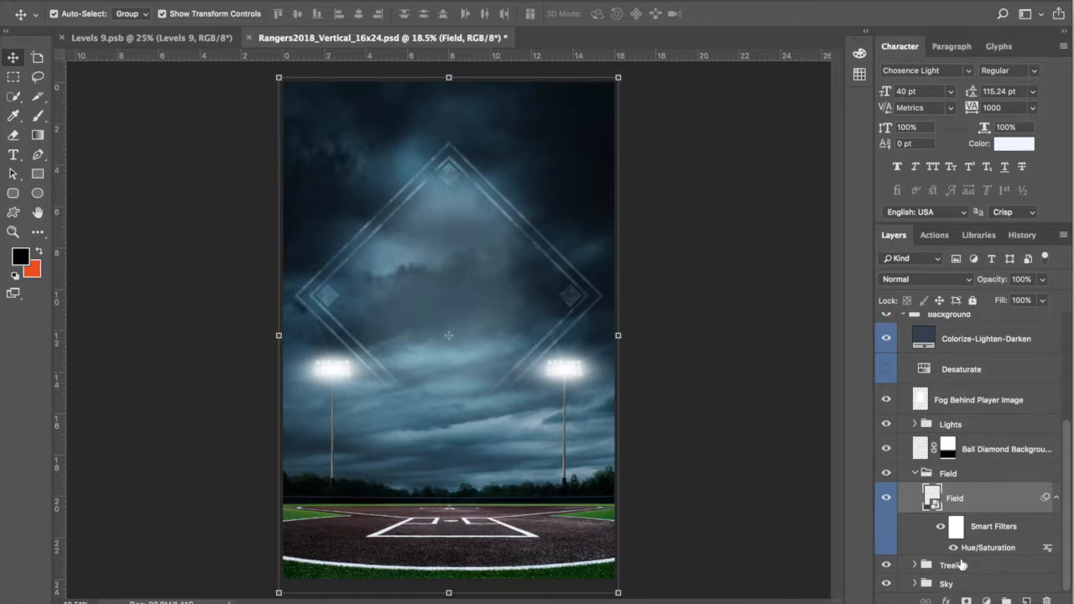
left_click(915, 474)
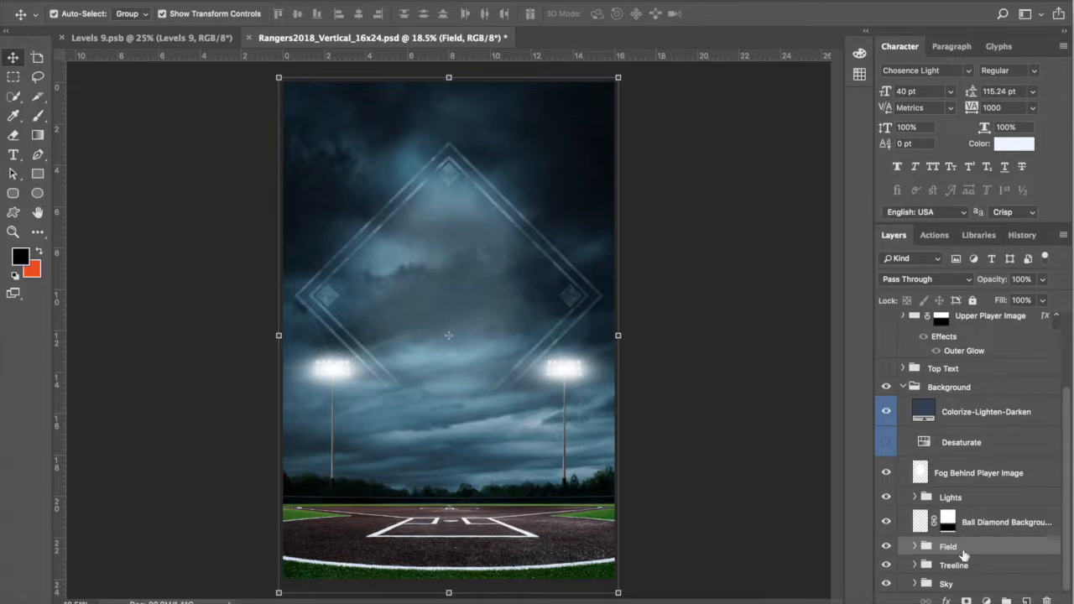
left_click(1000, 526)
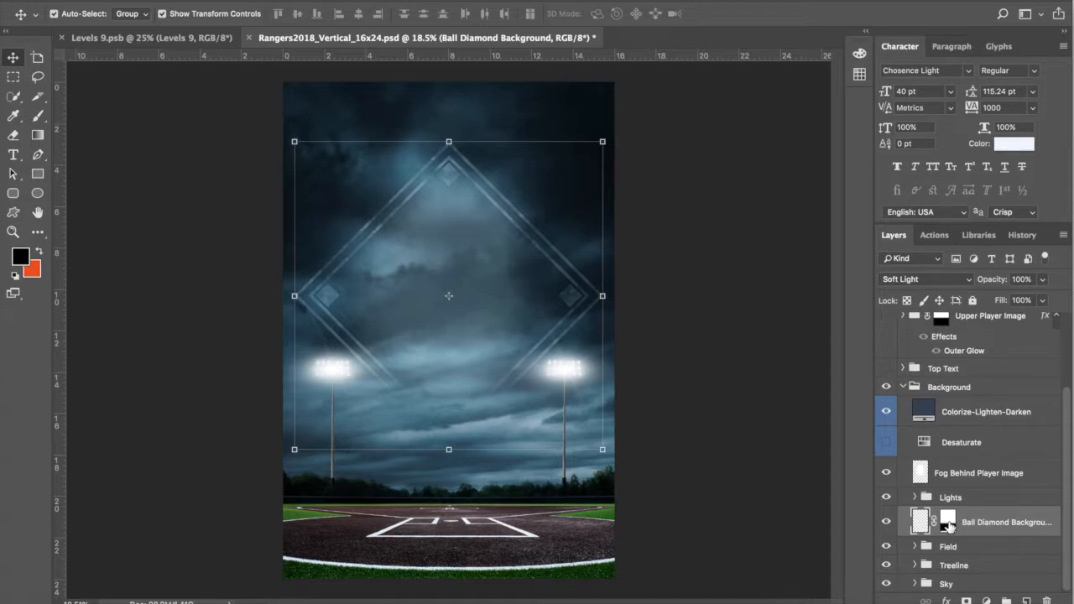
left_click(949, 523, "shift")
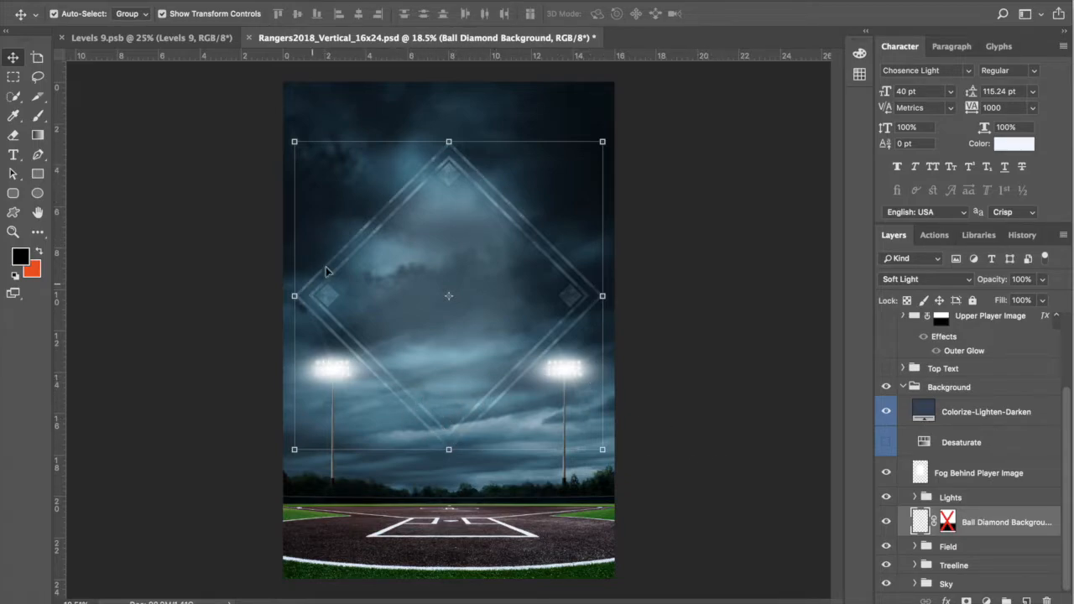
left_click(955, 522, "shift")
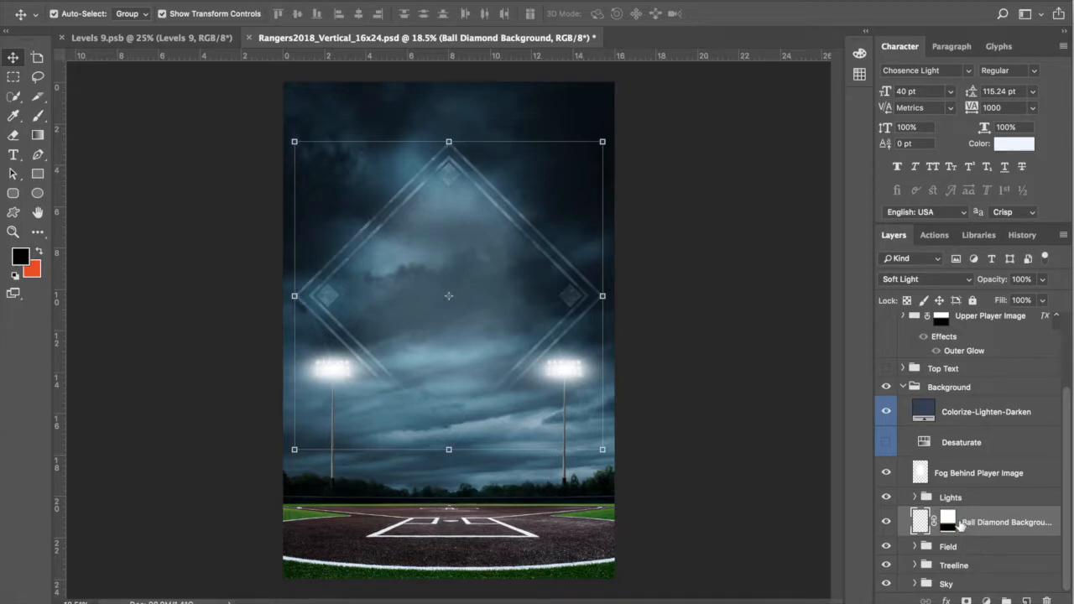
left_click(946, 279)
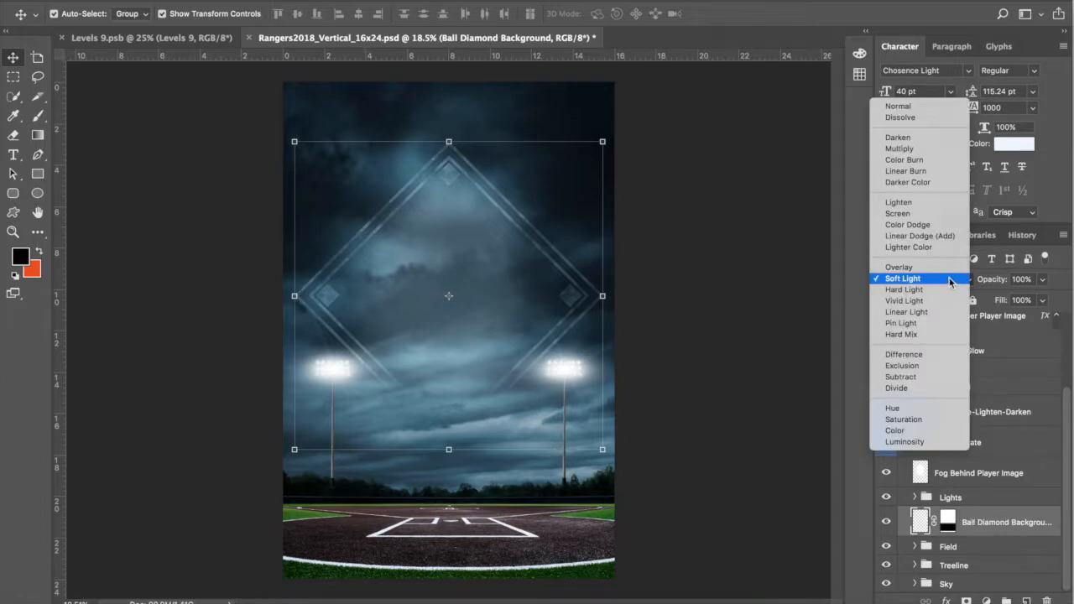
left_click(924, 108)
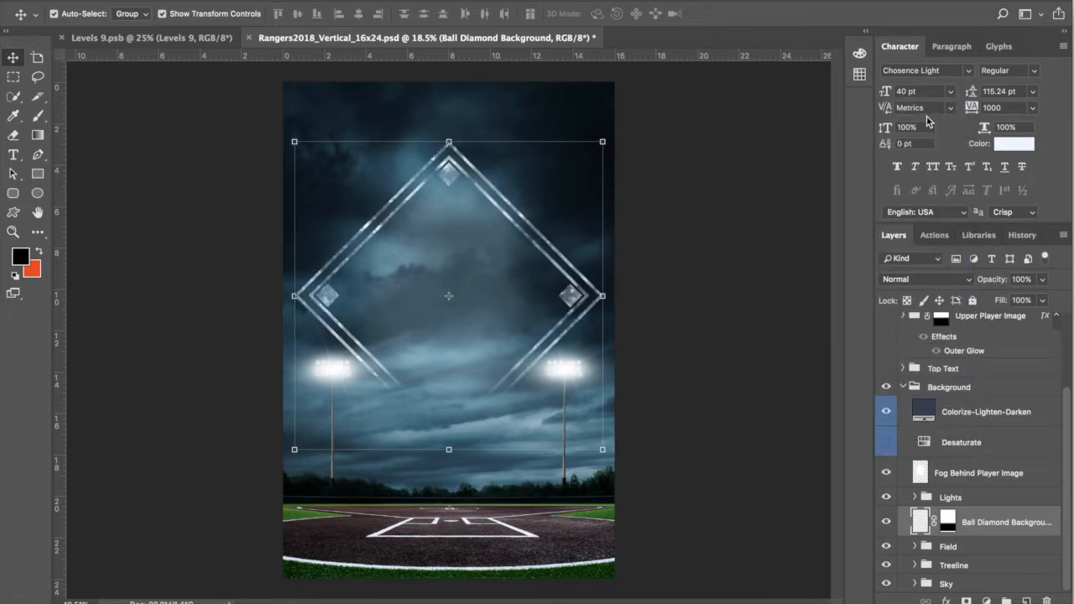
left_click(936, 283)
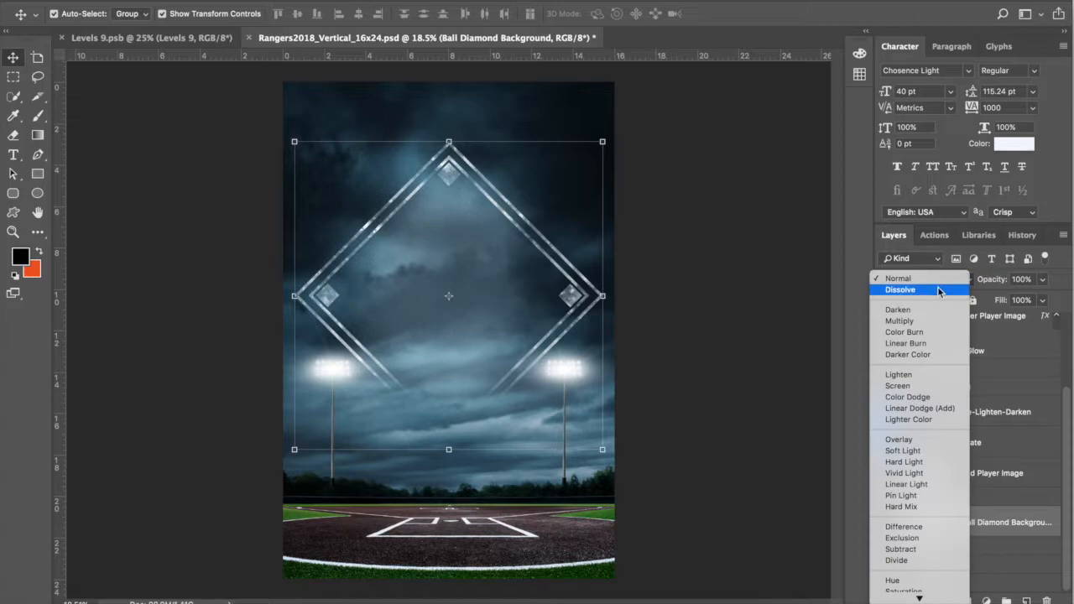
left_click(949, 453)
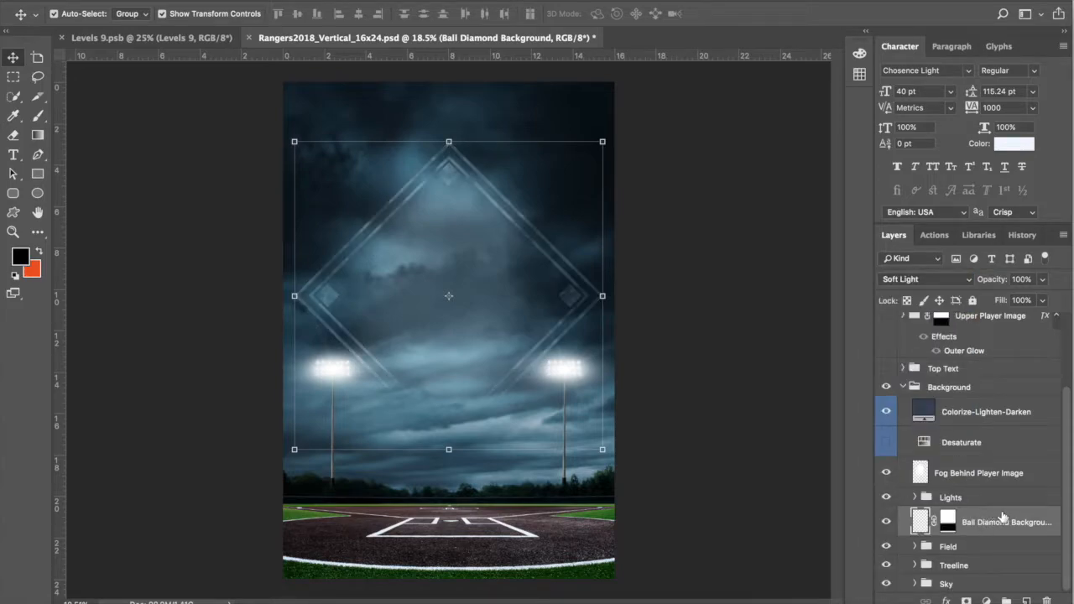
key("ctrl+j")
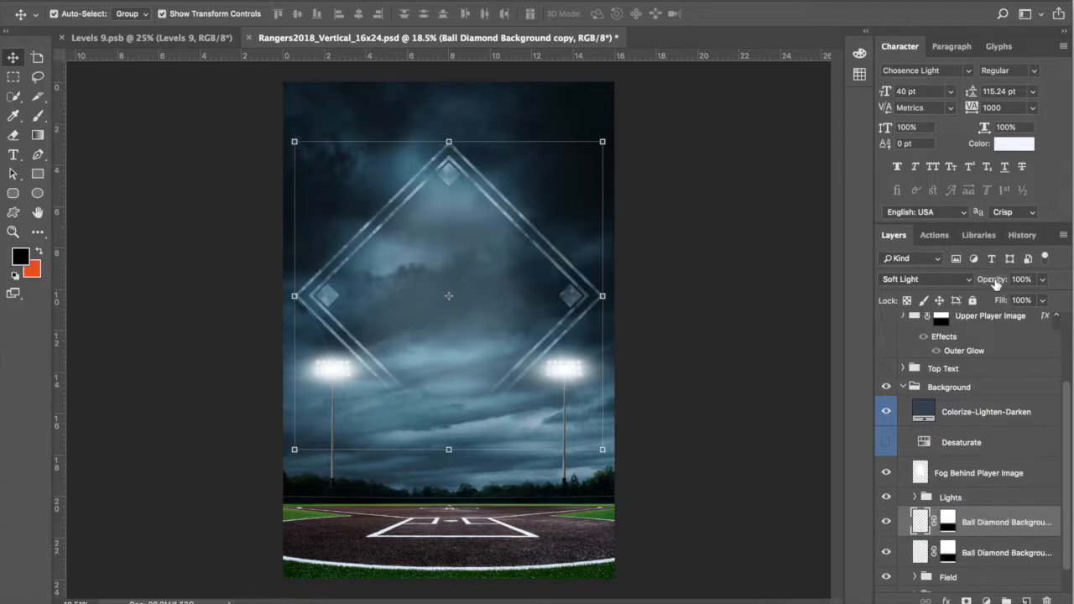
mouse_move(996, 284)
left_mouse_down()
mouse_move(956, 288)
mouse_move(996, 282)
left_mouse_up()
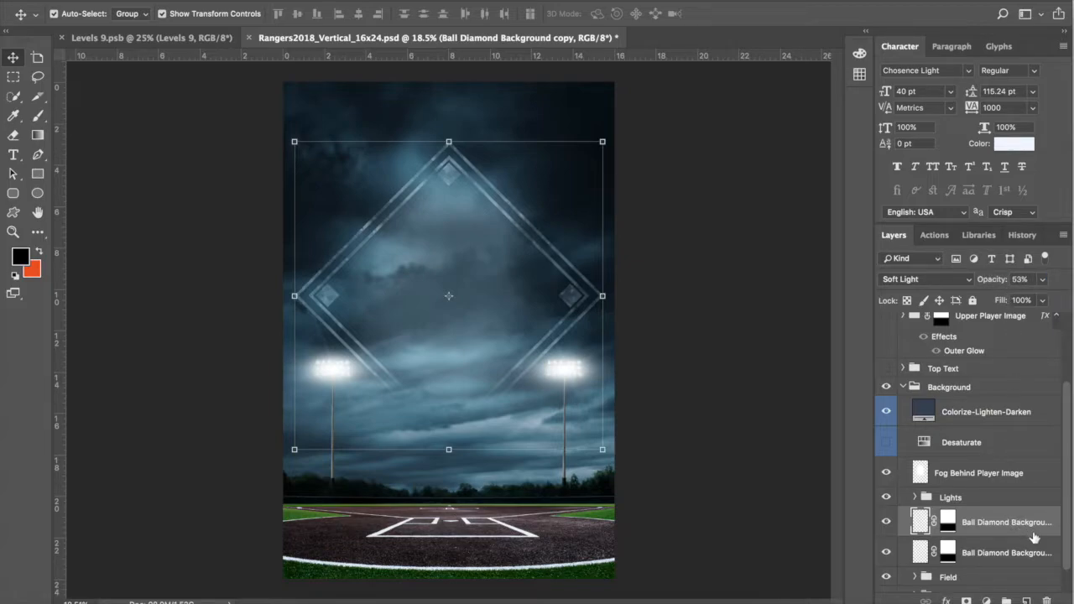
key("Delete")
left_click(960, 500)
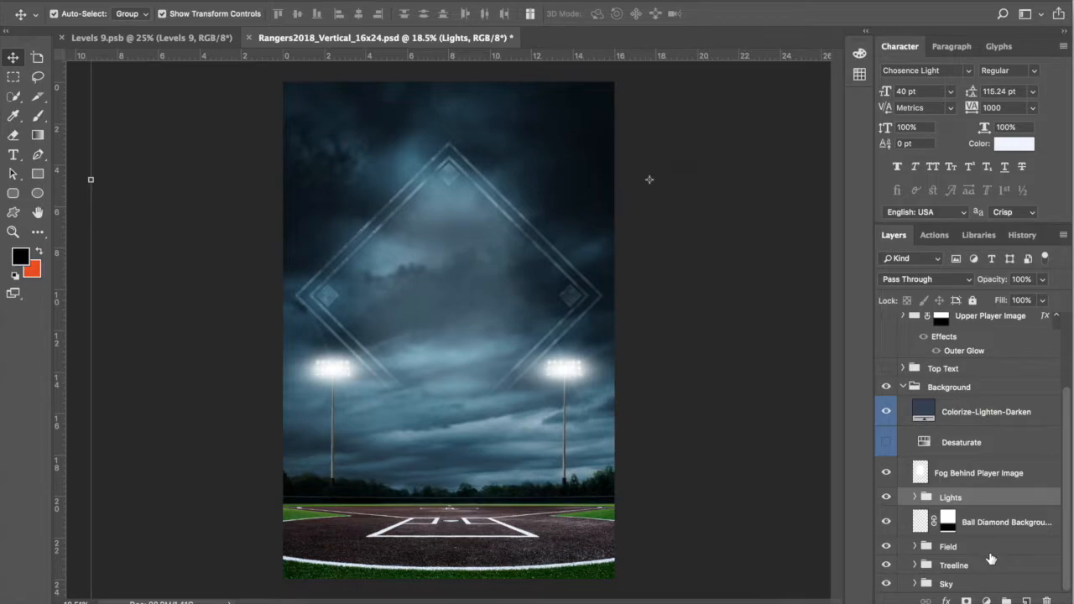
Step: Expand the Lights group and zoom in on a stadium light pole
left_click(914, 498)
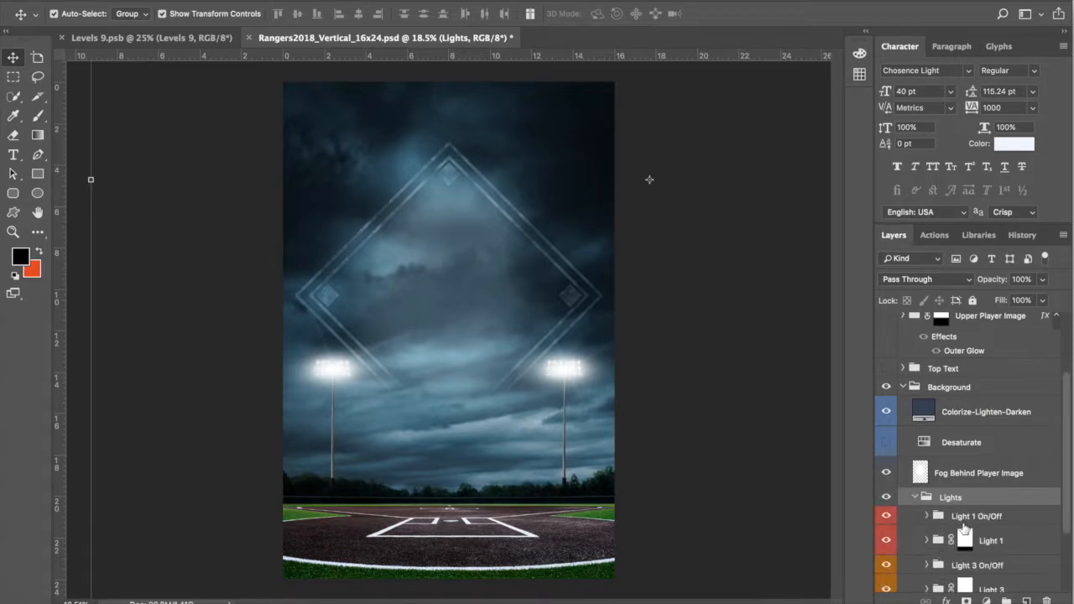
scroll(961, 529, "down", 4)
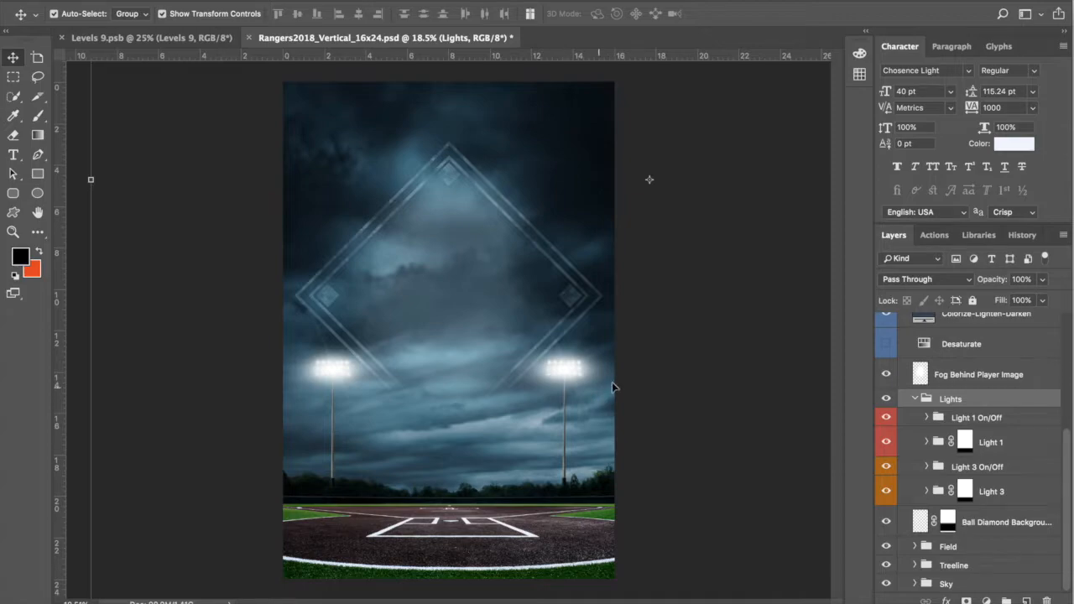
scroll(591, 383, "up", 7)
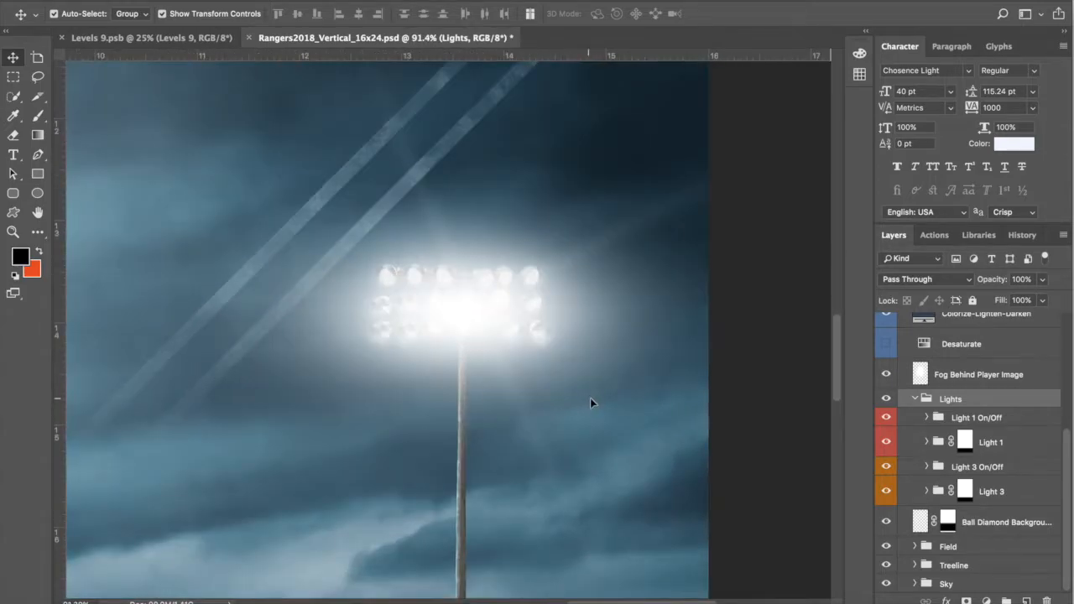
scroll(590, 409, "down", 8)
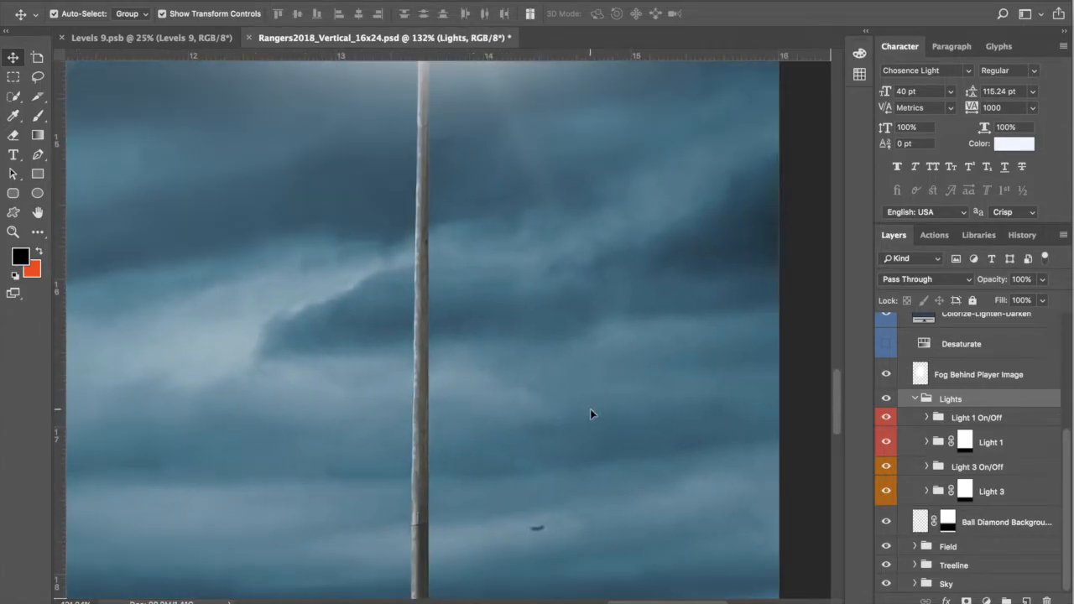
scroll(589, 411, "down", 2)
scroll(590, 412, "up", 6)
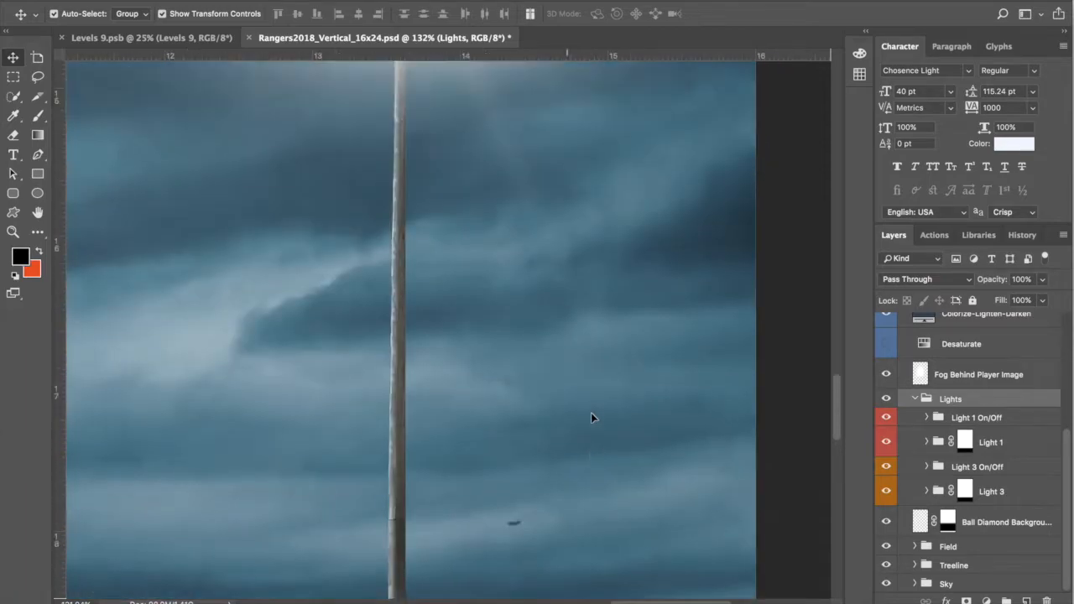
scroll(590, 413, "down", 5)
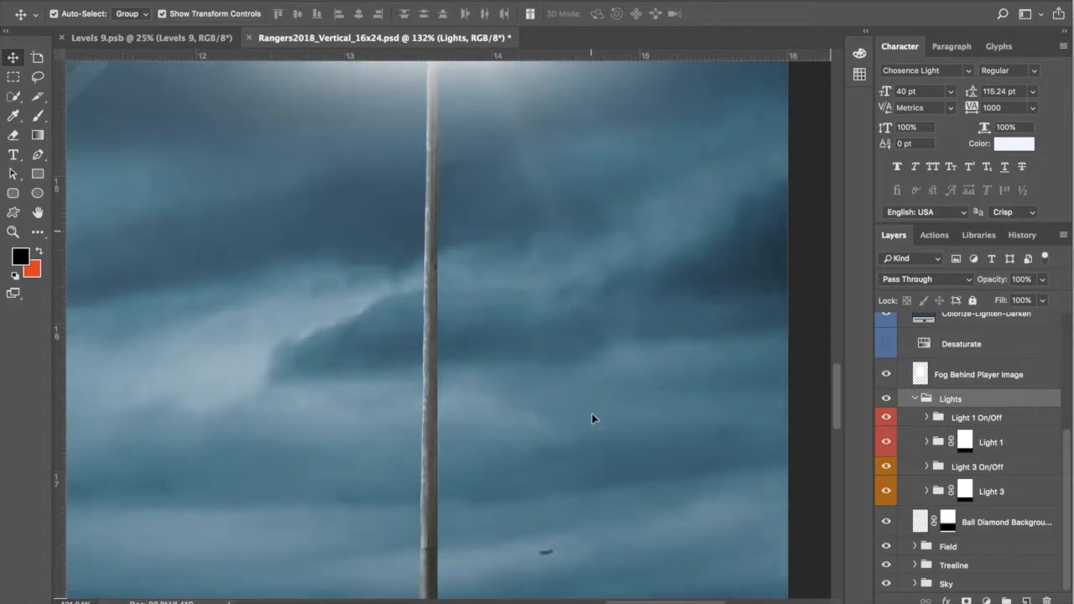
scroll(592, 413, "down", 3)
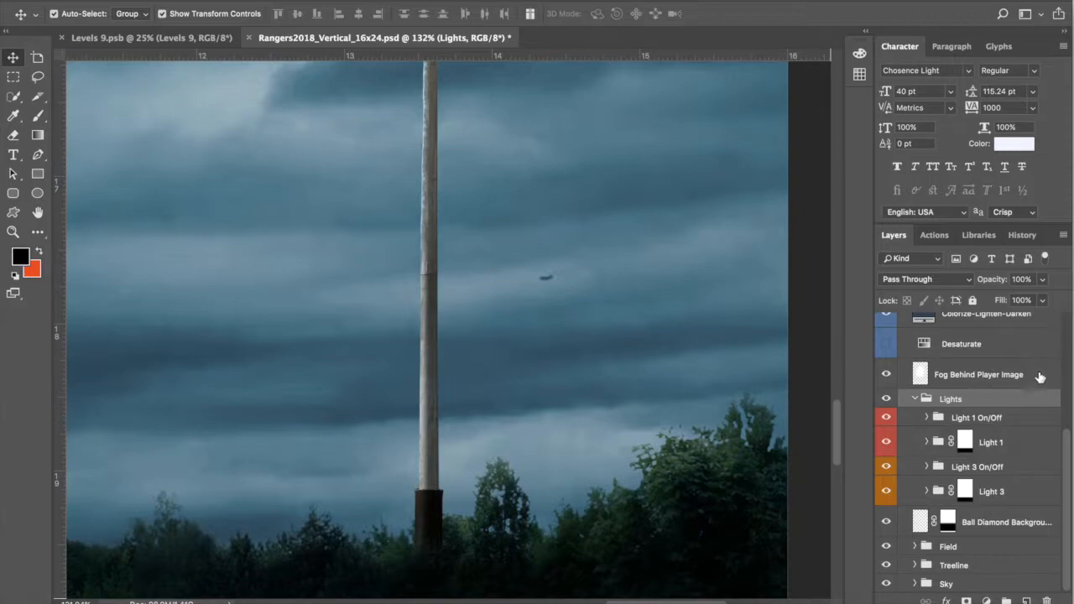
Step: Select the Light 1 On/Off group and zoom back out
left_click(1014, 422)
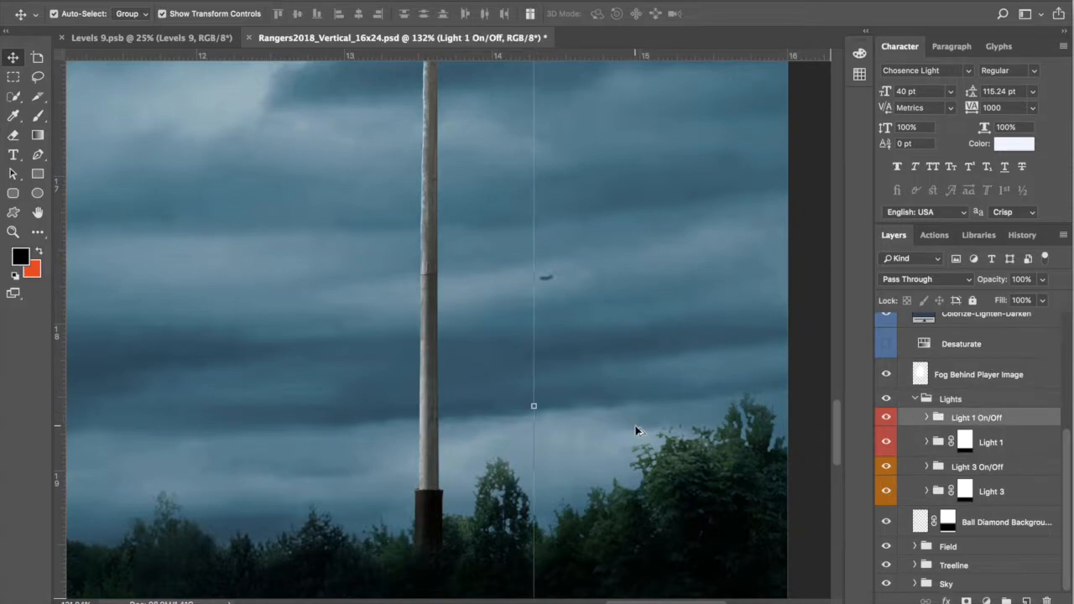
scroll(630, 427, "down", 4)
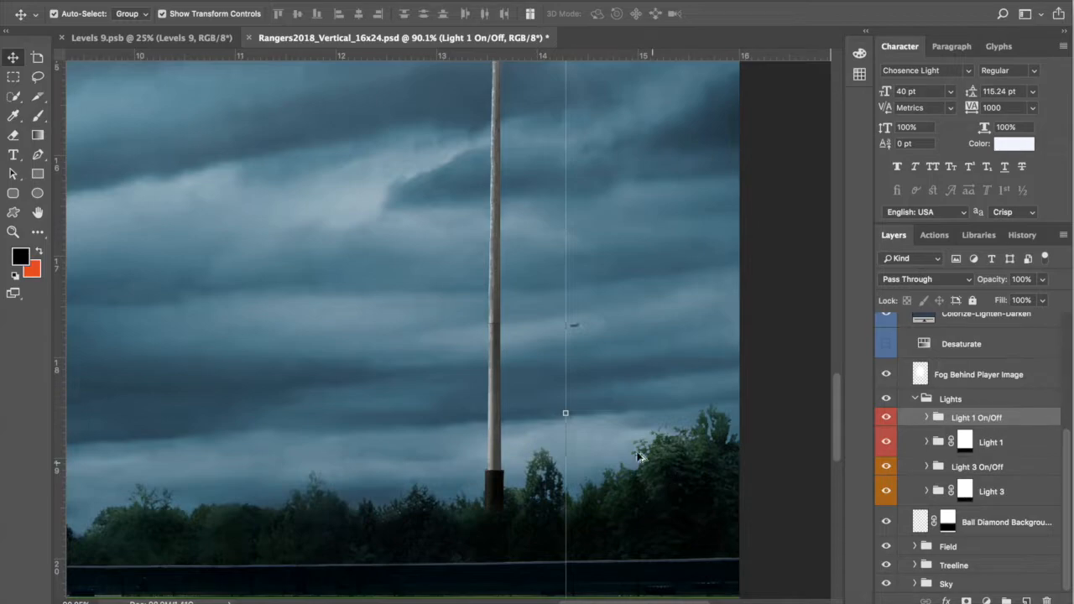
scroll(657, 454, "down", 2)
scroll(657, 453, "down", 6)
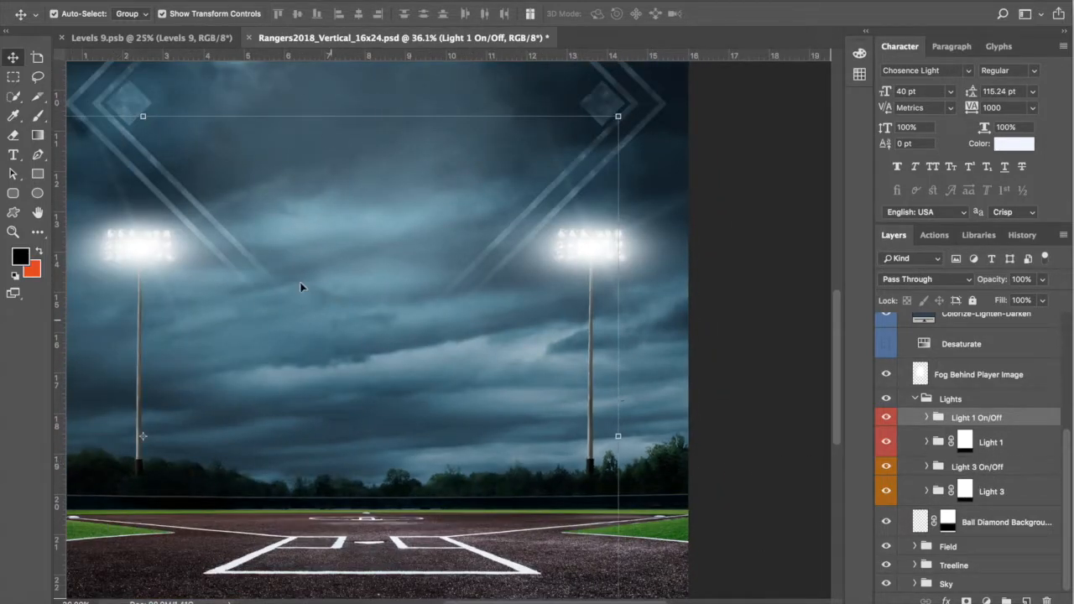
Step: Inspect the Light 1 layer mask and the Light 1 On/Off group in turn
left_click(1015, 444)
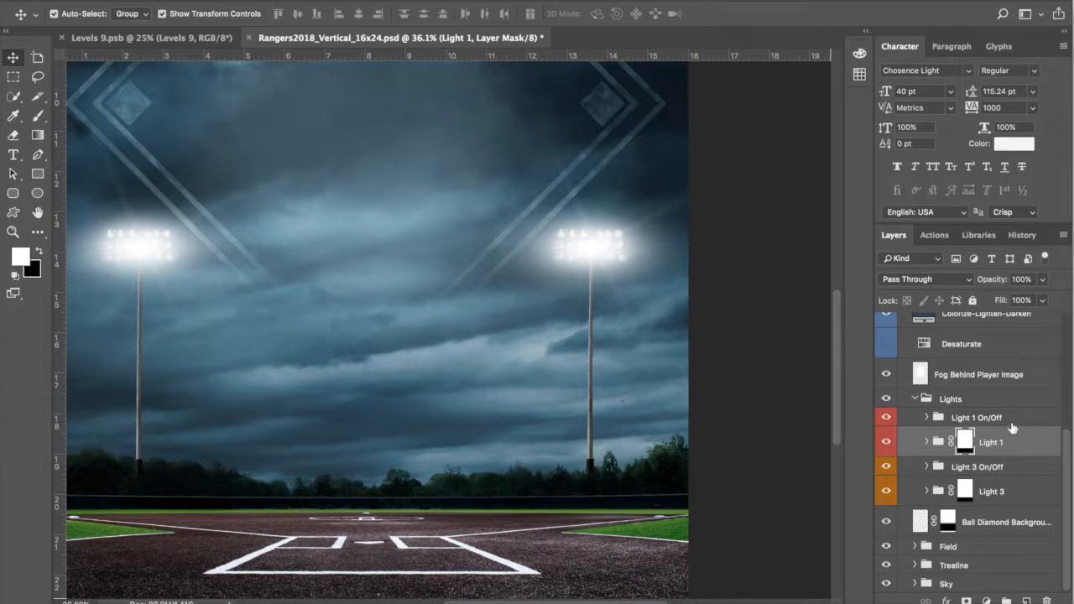
left_click(1013, 421)
left_click(1015, 440)
left_click(1014, 422)
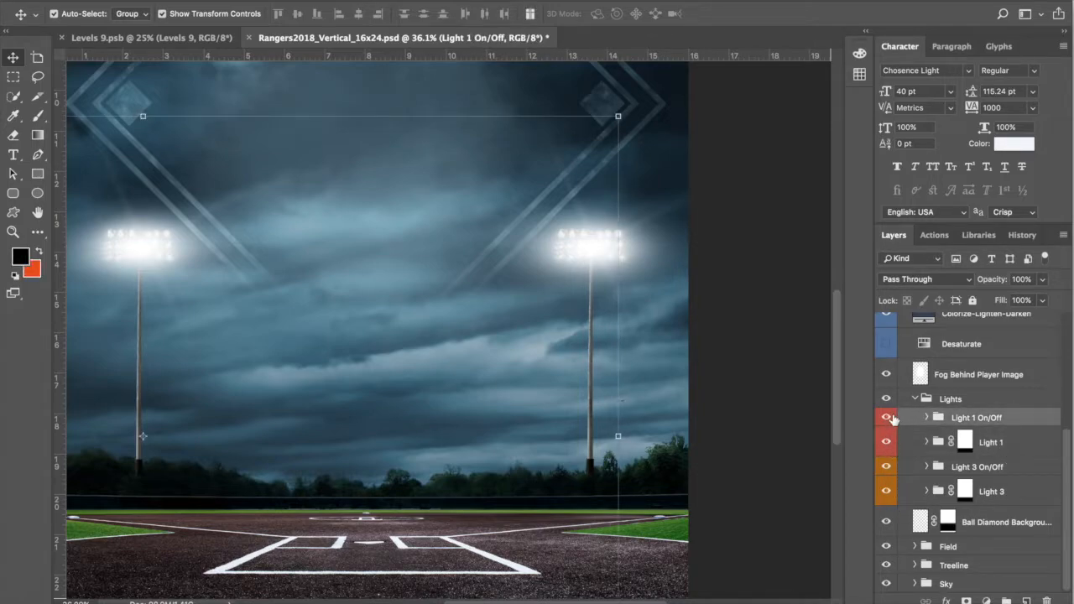
left_click(1028, 443)
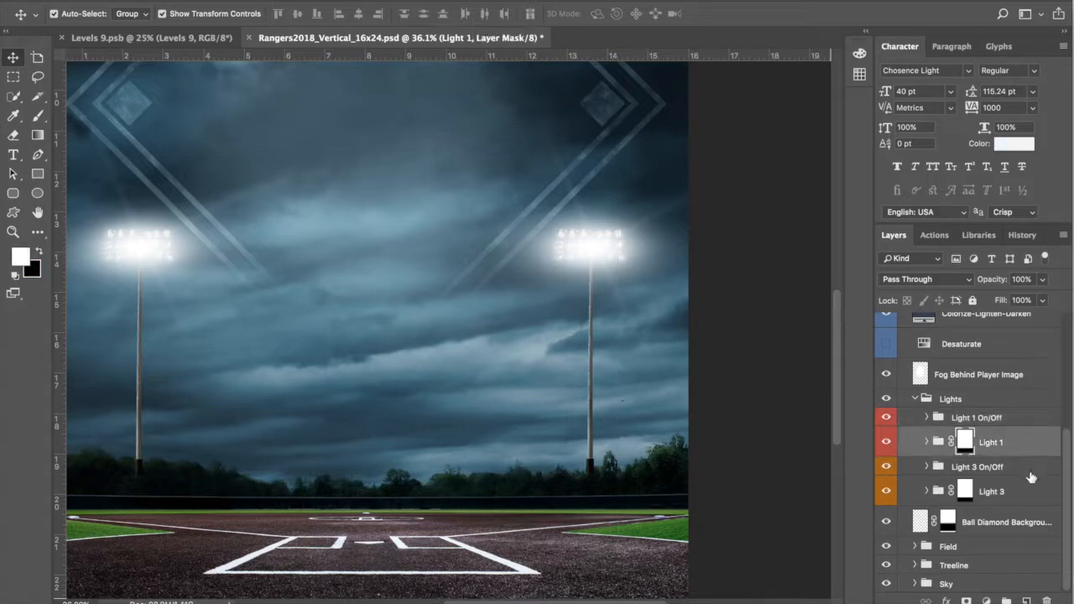
left_click(1012, 425)
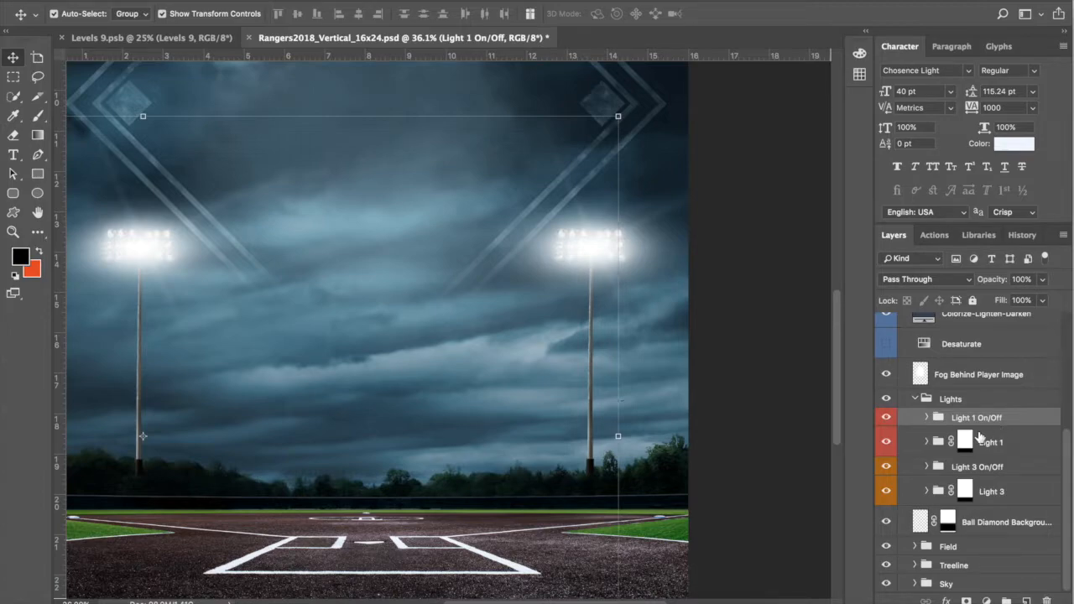
Step: Switch both stadium lights off and back on, then select Light 1 with its On/Off group
left_click(887, 417)
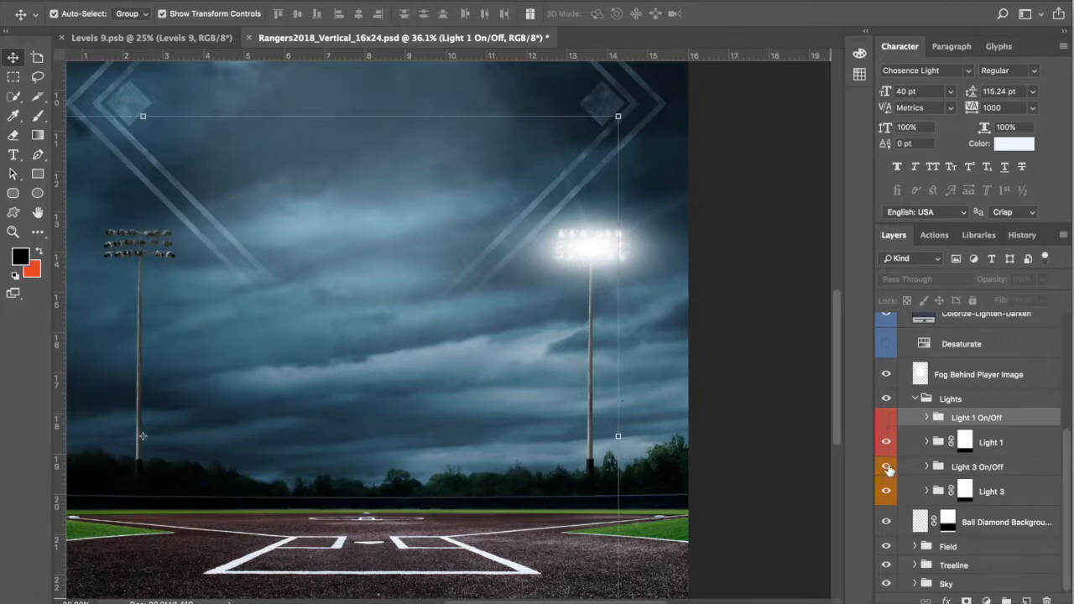
left_click(887, 468)
left_click(888, 466)
left_click(887, 418)
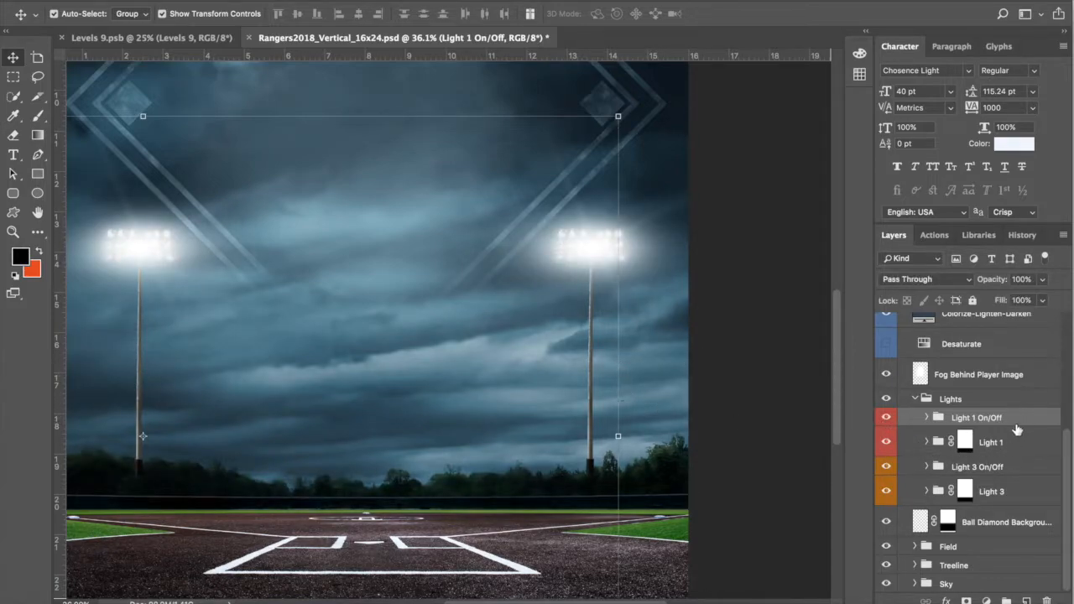
left_click(1030, 445, "shift")
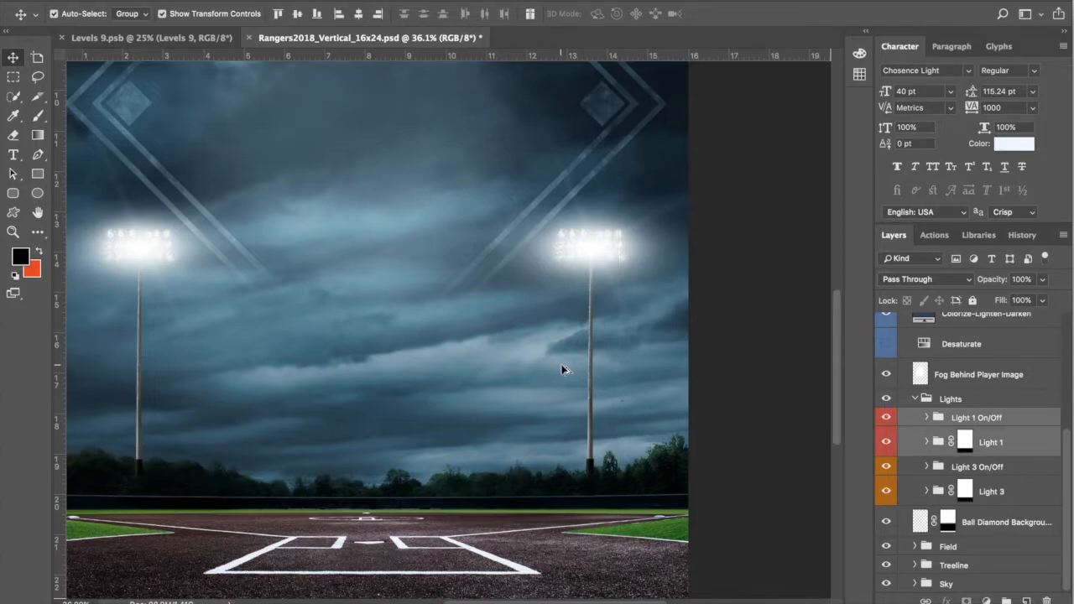
scroll(563, 369, "down", 5)
scroll(566, 390, "up", 1)
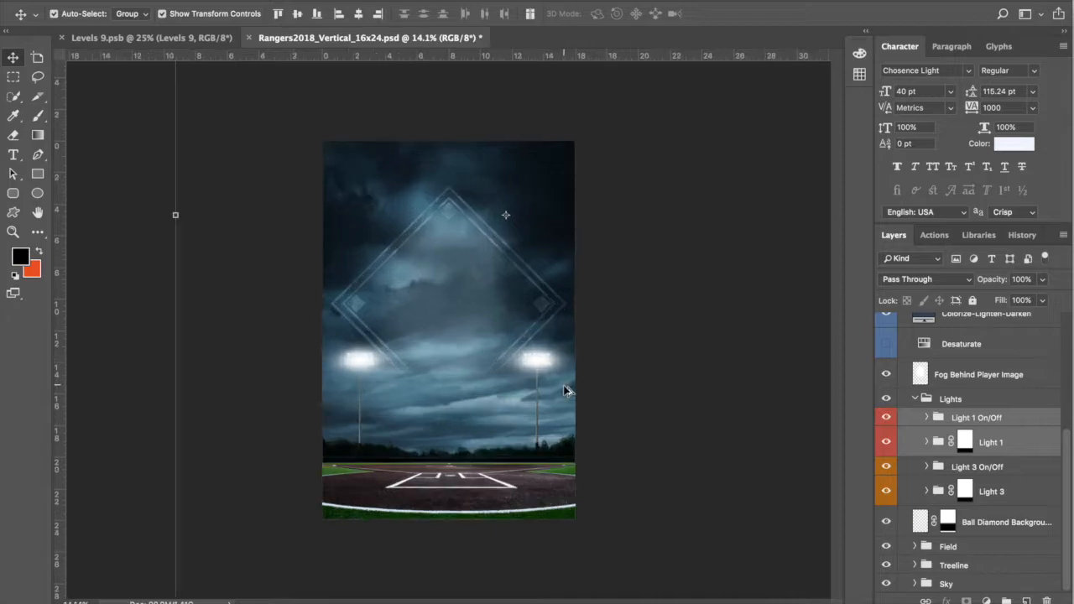
scroll(567, 390, "up", 3)
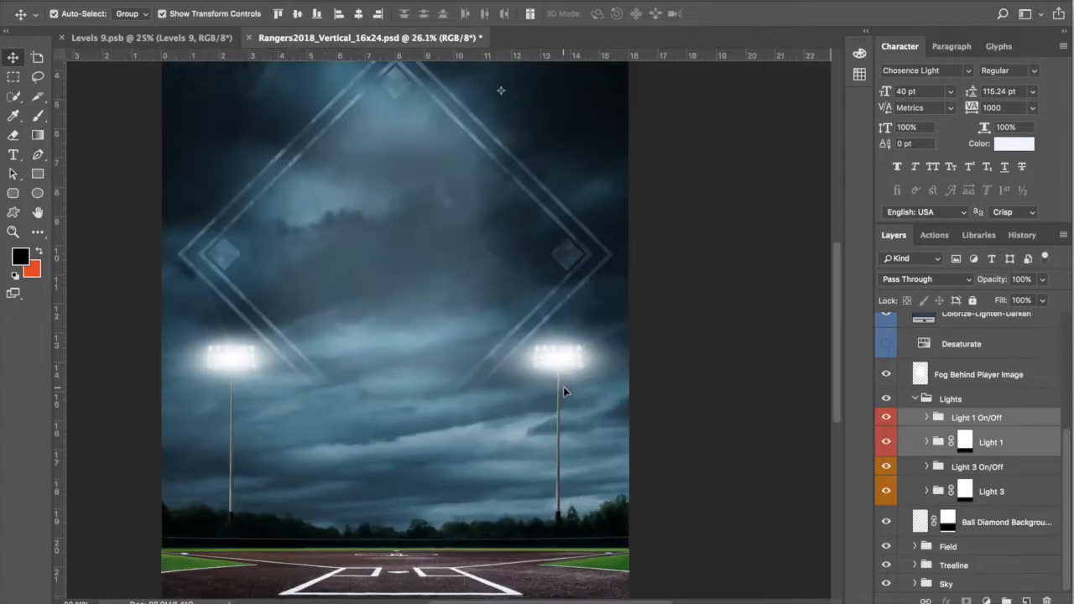
left_click(1021, 239)
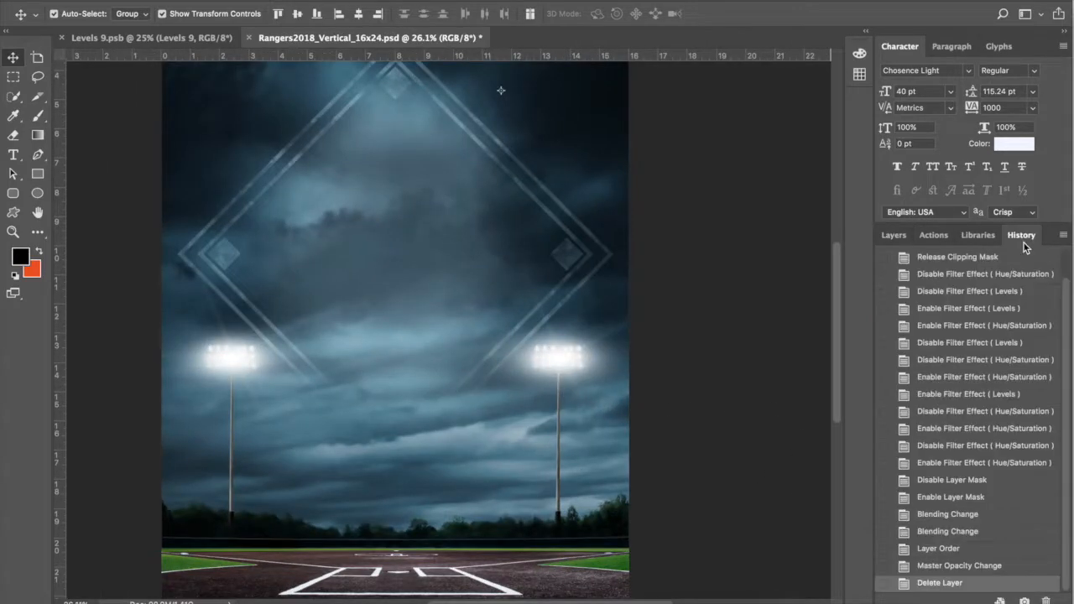
left_click(895, 236)
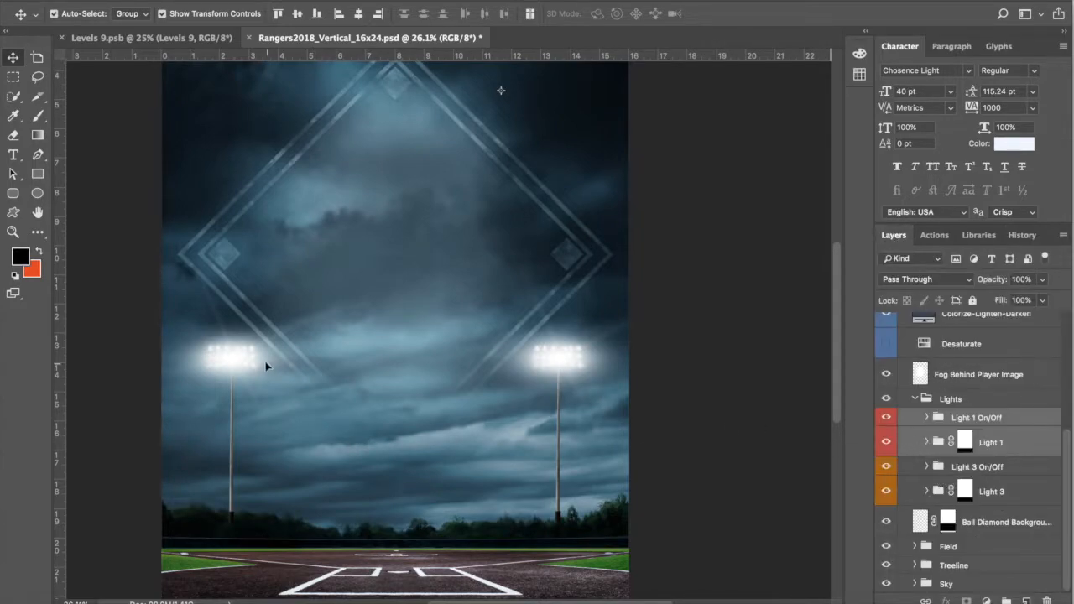
scroll(267, 367, "up", 5)
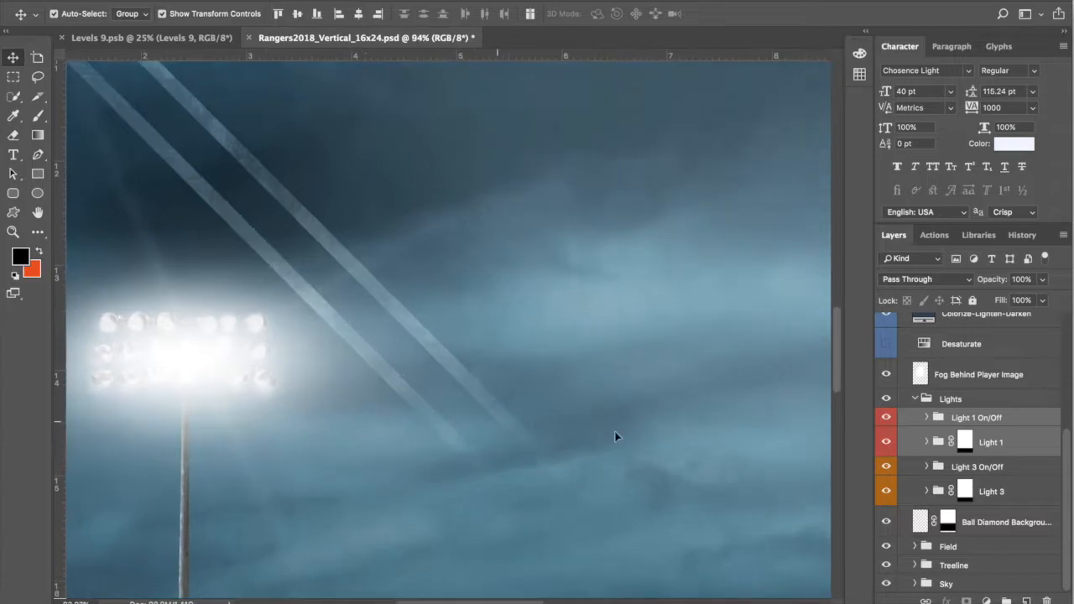
scroll(615, 437, "up", 1)
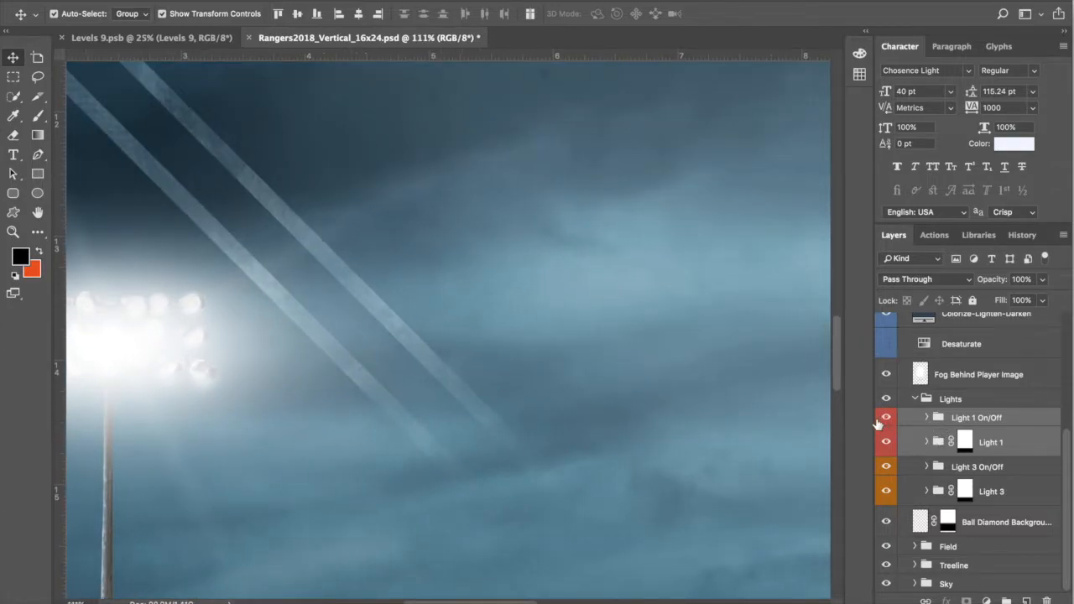
left_click(941, 417)
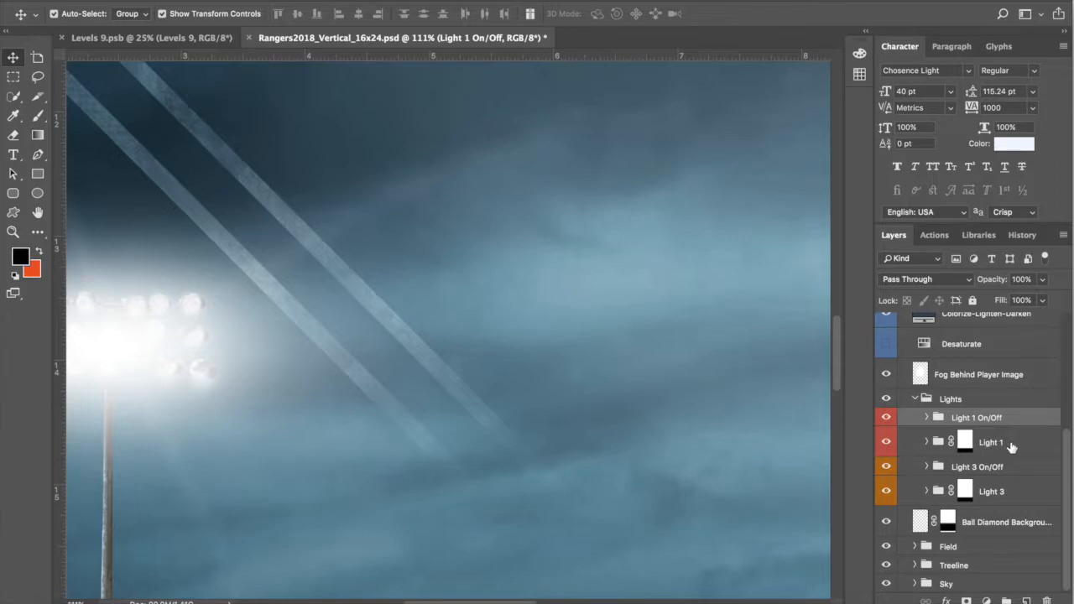
left_click(1015, 445, "shift")
left_click(1012, 471)
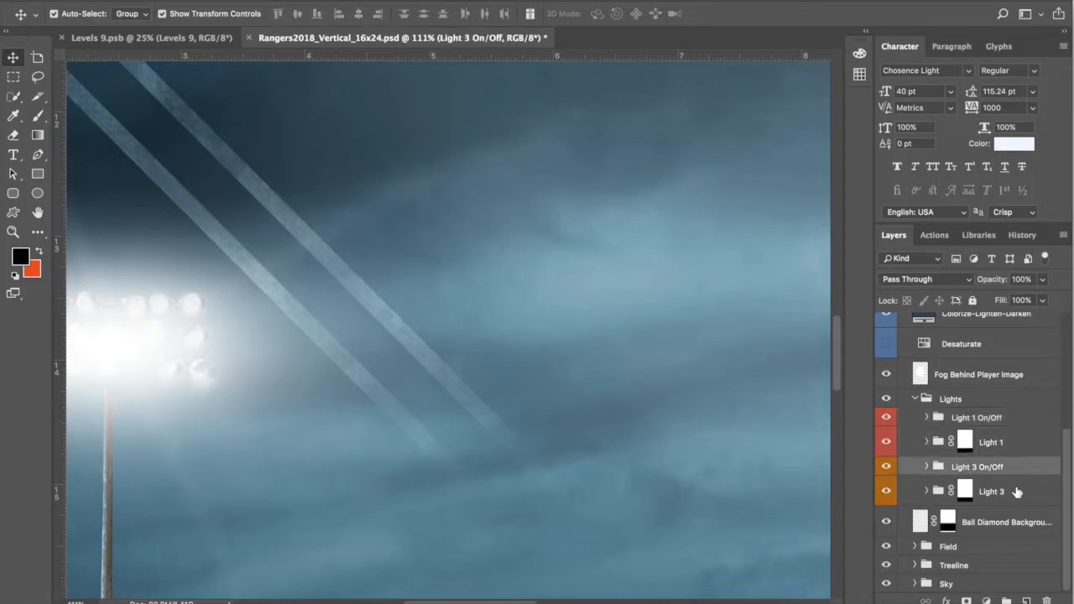
Step: Expand Light 1 to show its smart filters and select the Light 1 smart object
left_click(927, 442)
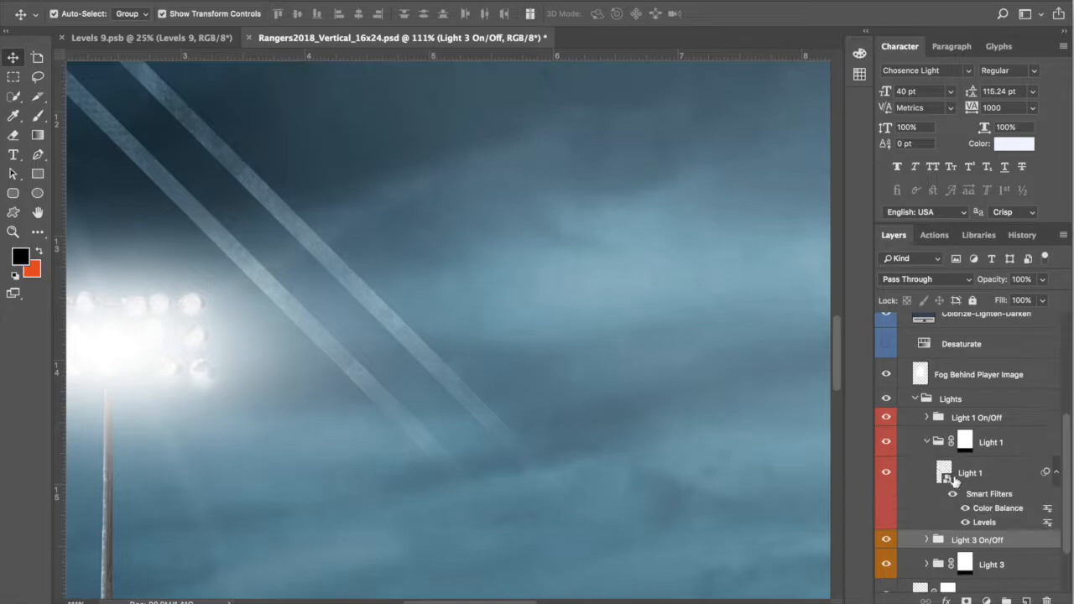
scroll(1003, 510, "down", 1)
left_click(1010, 469)
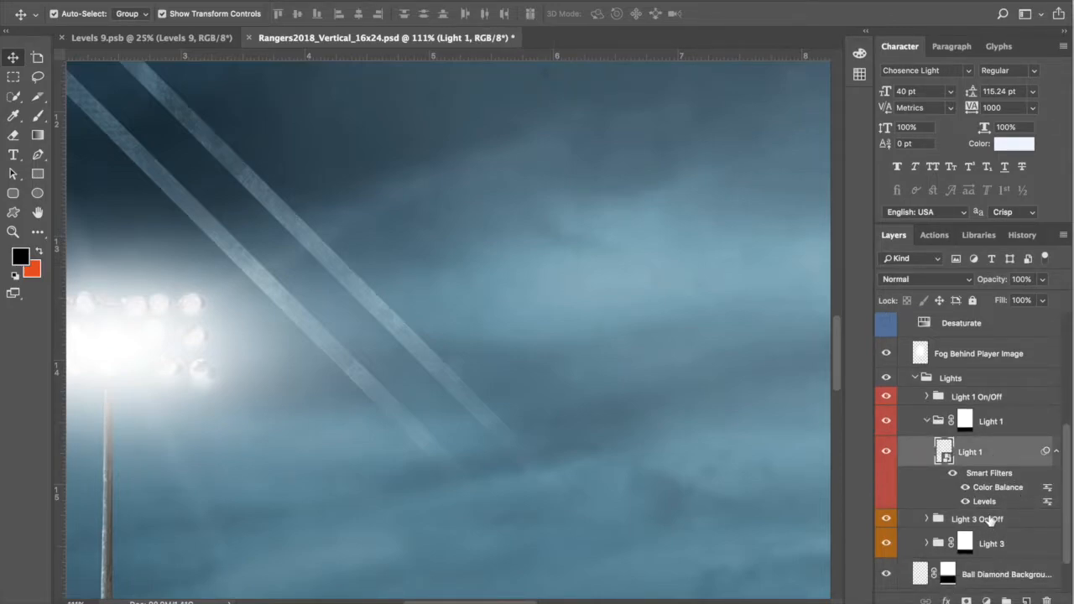
scroll(998, 519, "down", 1)
scroll(690, 470, "left", 10)
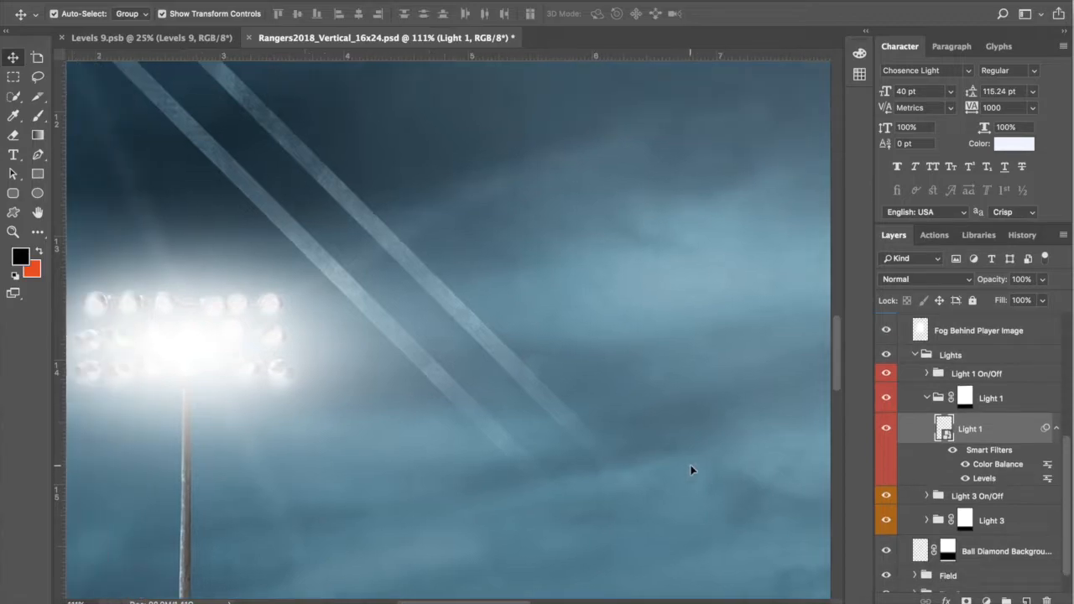
scroll(691, 476, "down", 10)
scroll(694, 473, "right", 3)
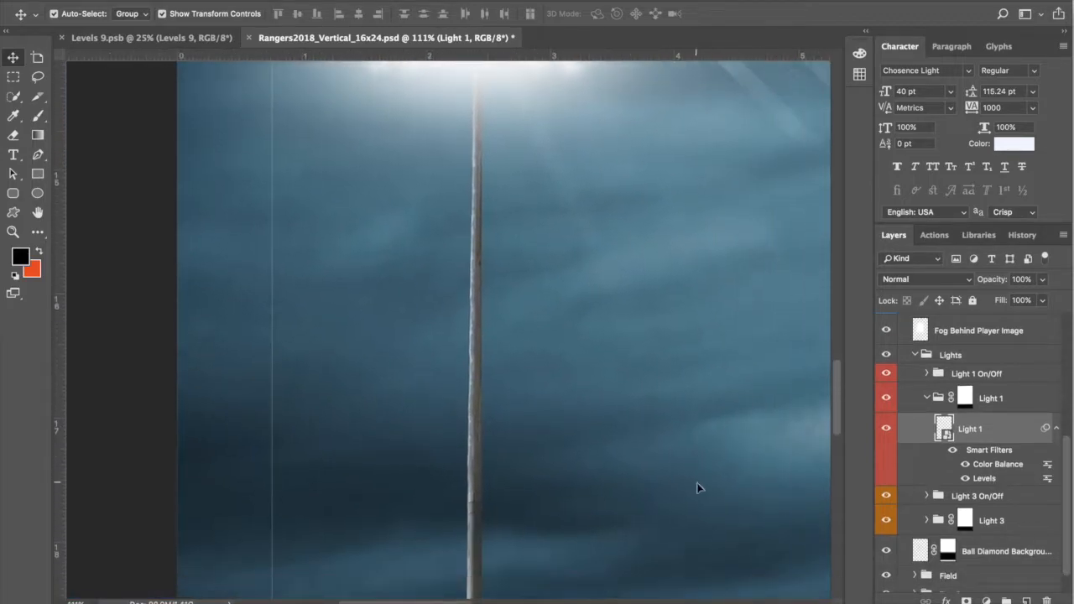
scroll(696, 490, "down", 5)
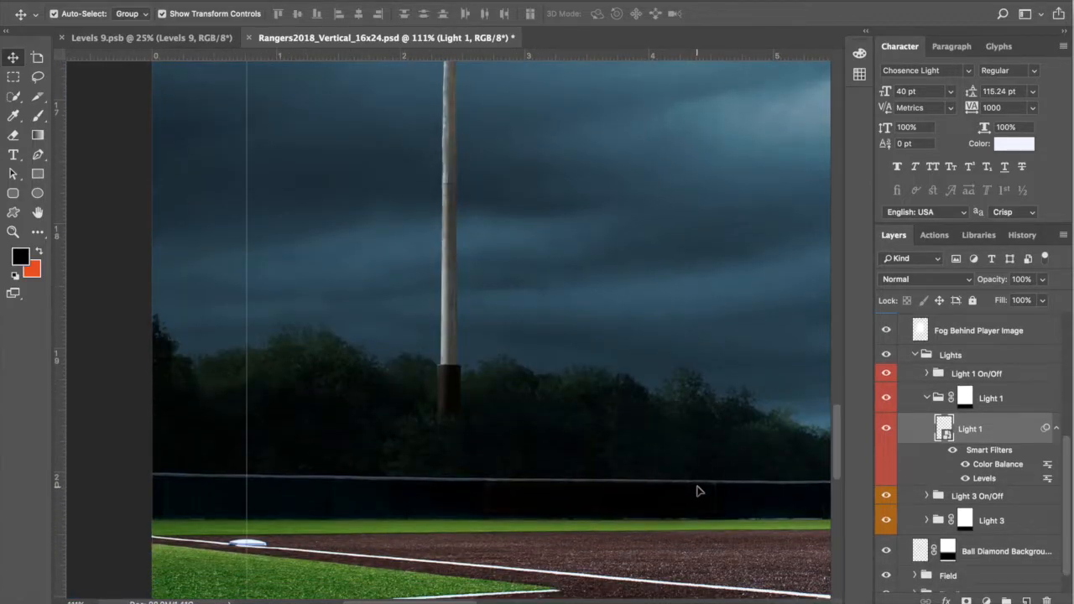
scroll(697, 491, "up", 3)
scroll(696, 491, "right", 1)
scroll(696, 491, "down", 1)
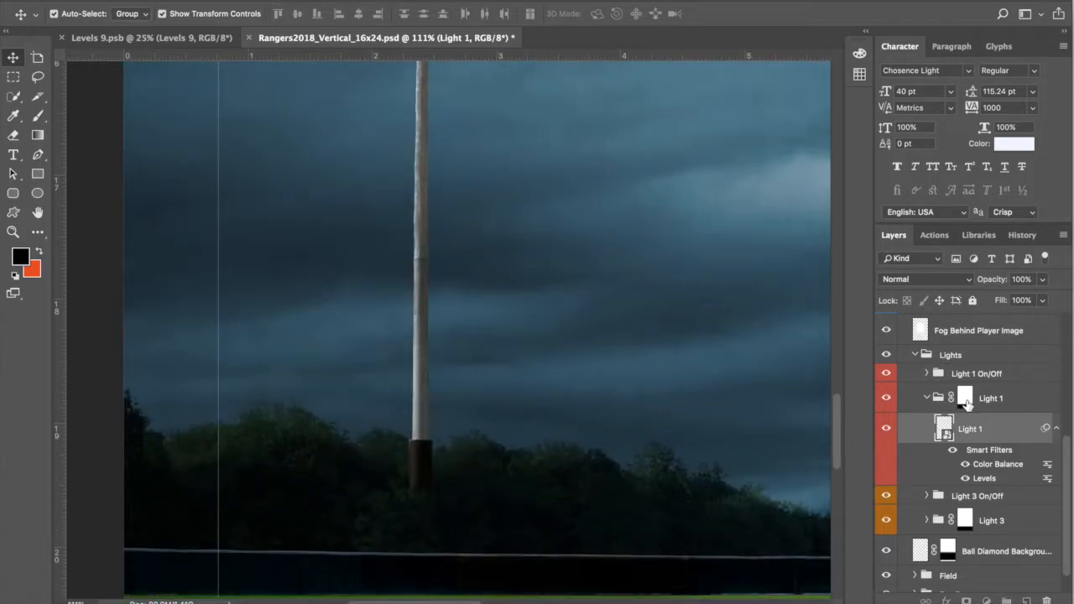
Step: Collapse Light 1 and compare the Light 1 mask disabled and re-enabled
left_click(967, 401)
left_click(926, 398)
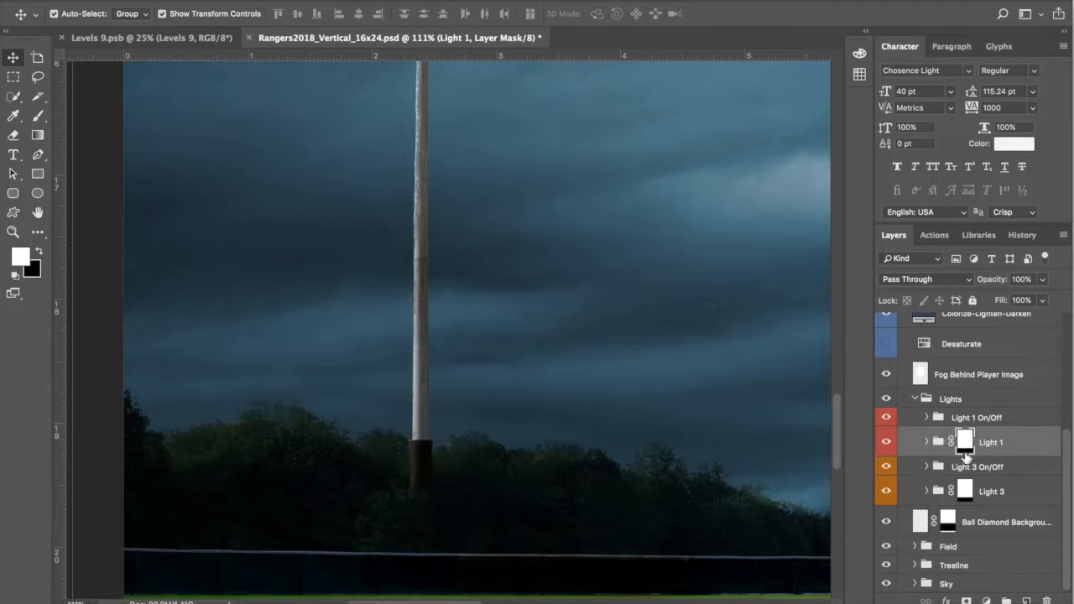
left_click(964, 442, "shift")
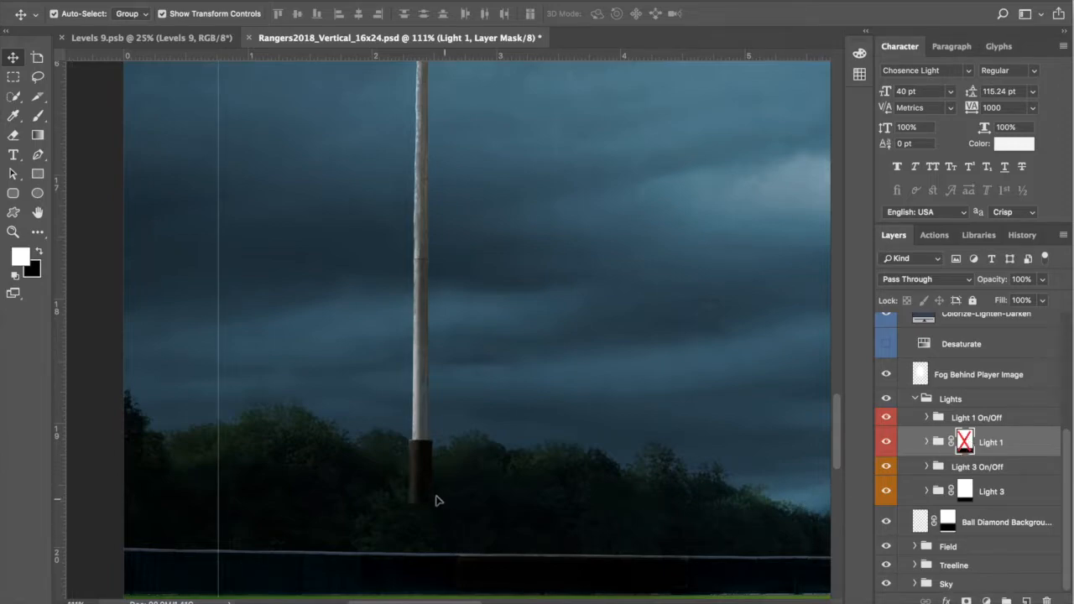
left_click(965, 441, "shift")
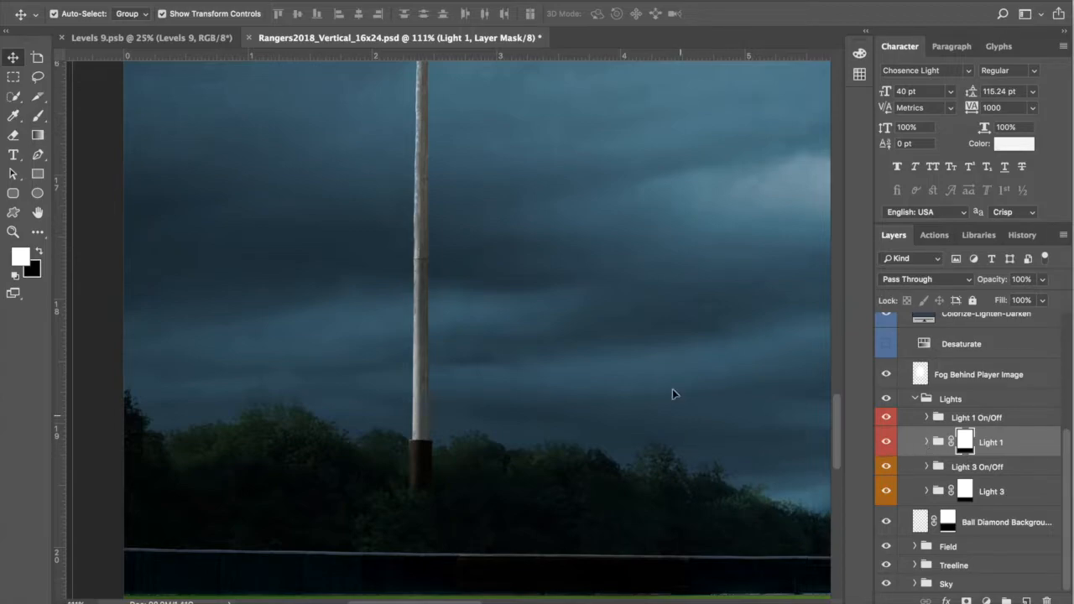
scroll(692, 365, "down", 5)
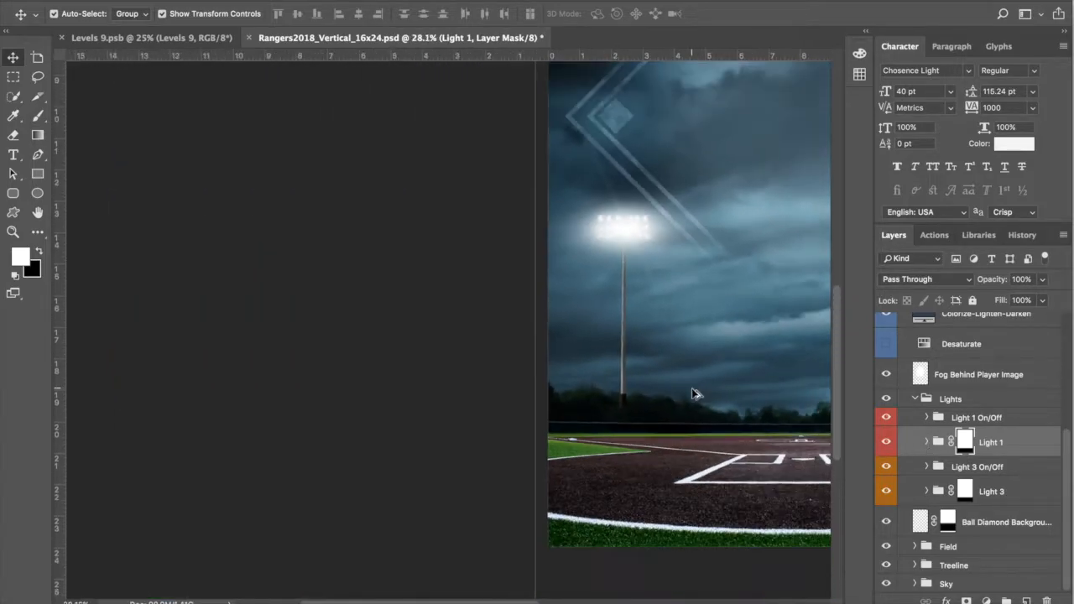
scroll(651, 235, "up", 5)
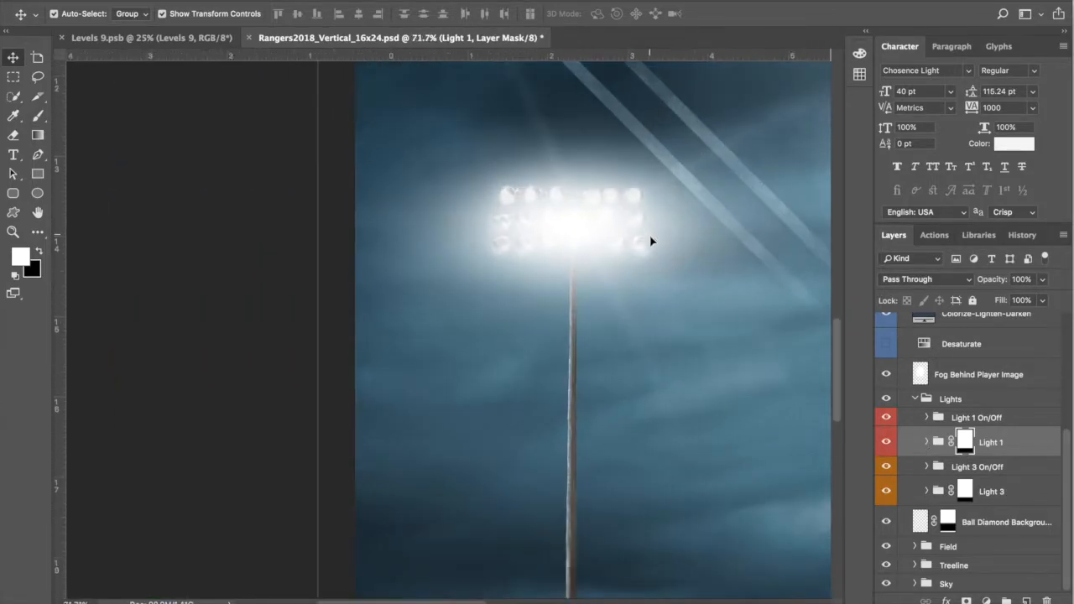
Step: Toggle the left light's glow off and back on and collapse the Lights group
left_click(886, 417)
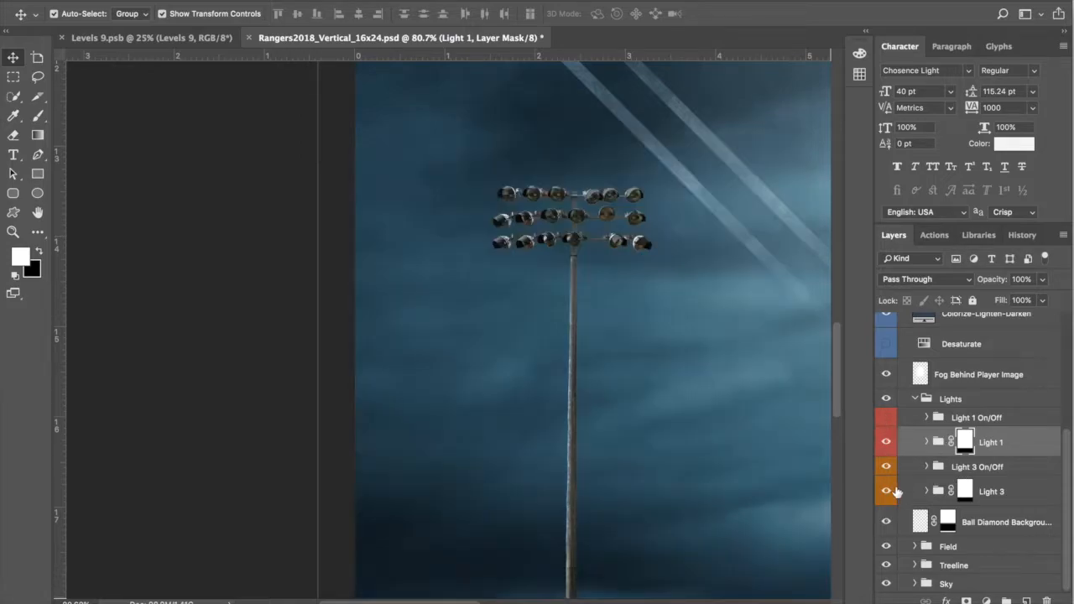
left_click(887, 419)
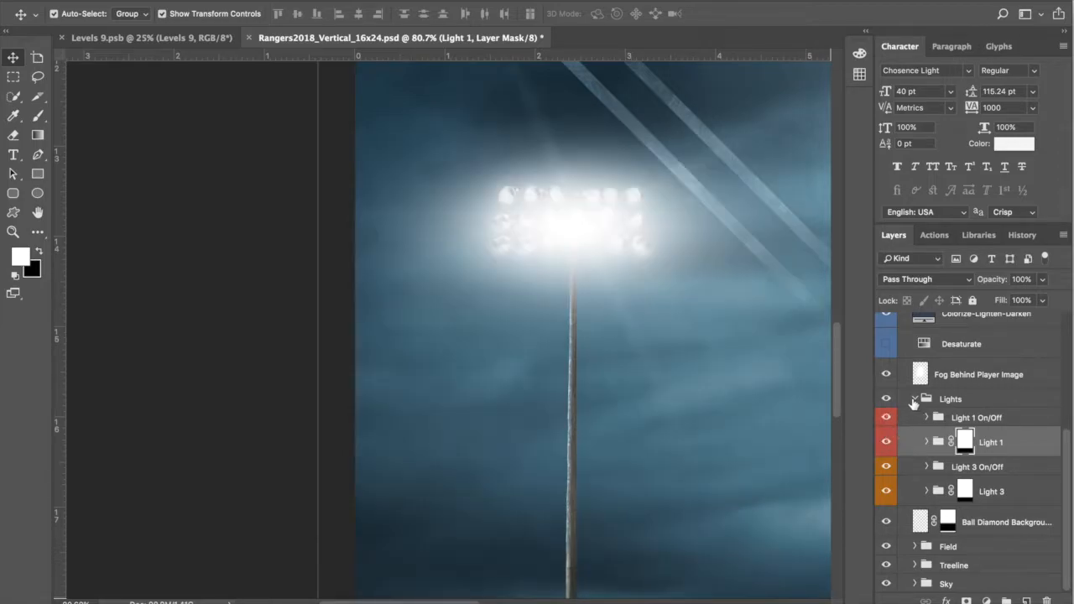
left_click(915, 400)
left_click(969, 480)
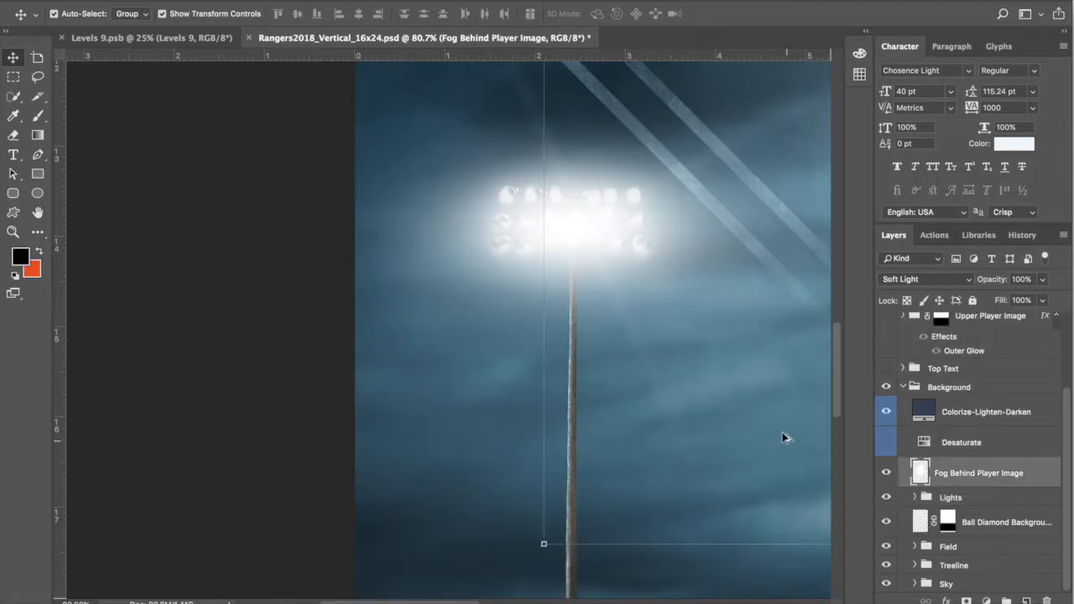
scroll(786, 442, "down", 6)
scroll(801, 457, "down", 3)
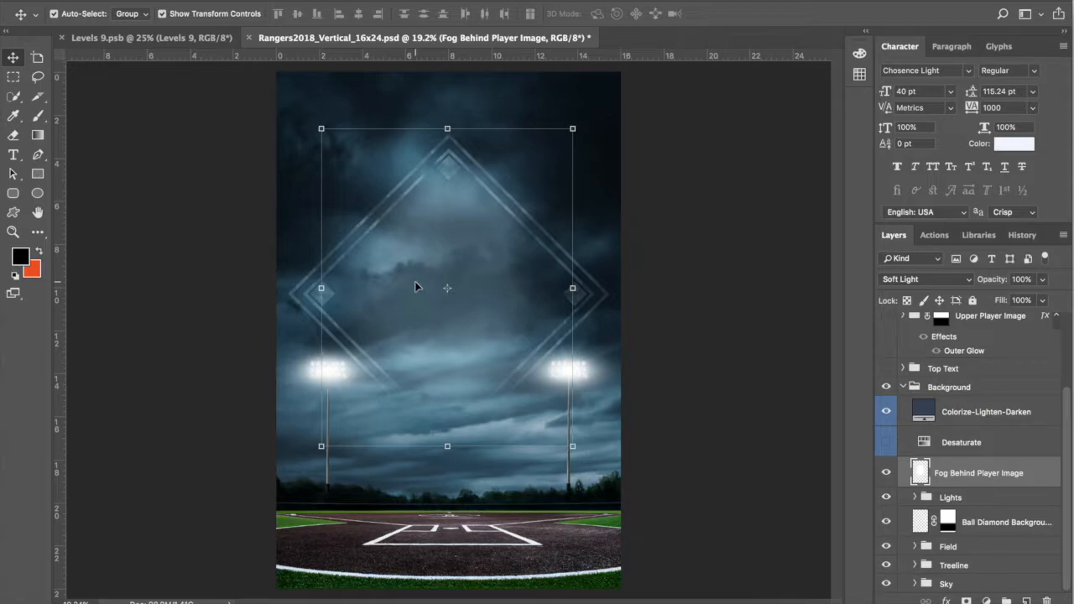
left_click(888, 474)
left_click(887, 473)
left_click(931, 281)
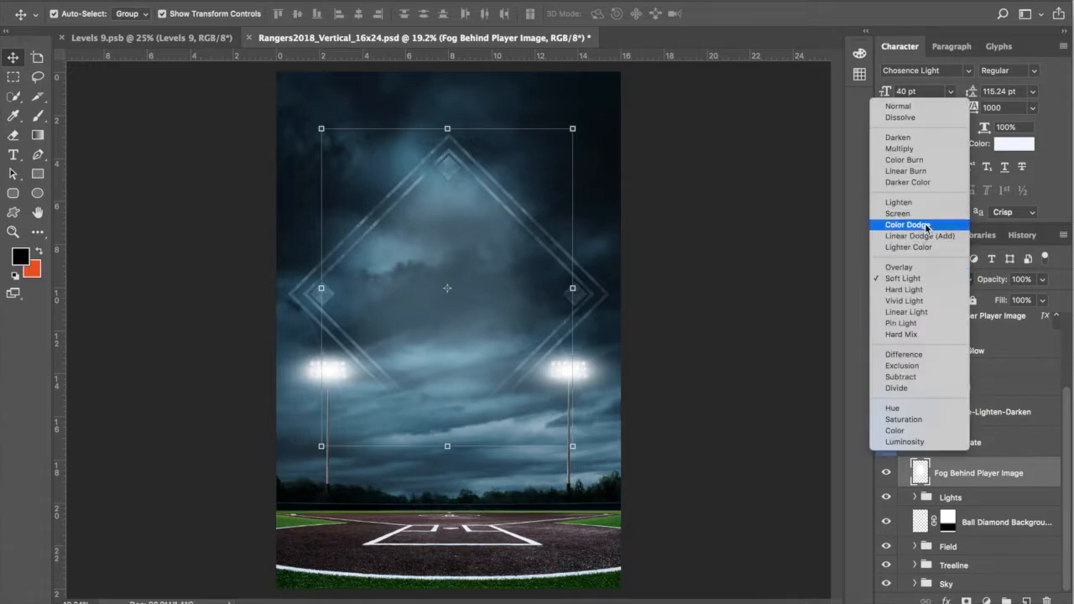
left_click(899, 106)
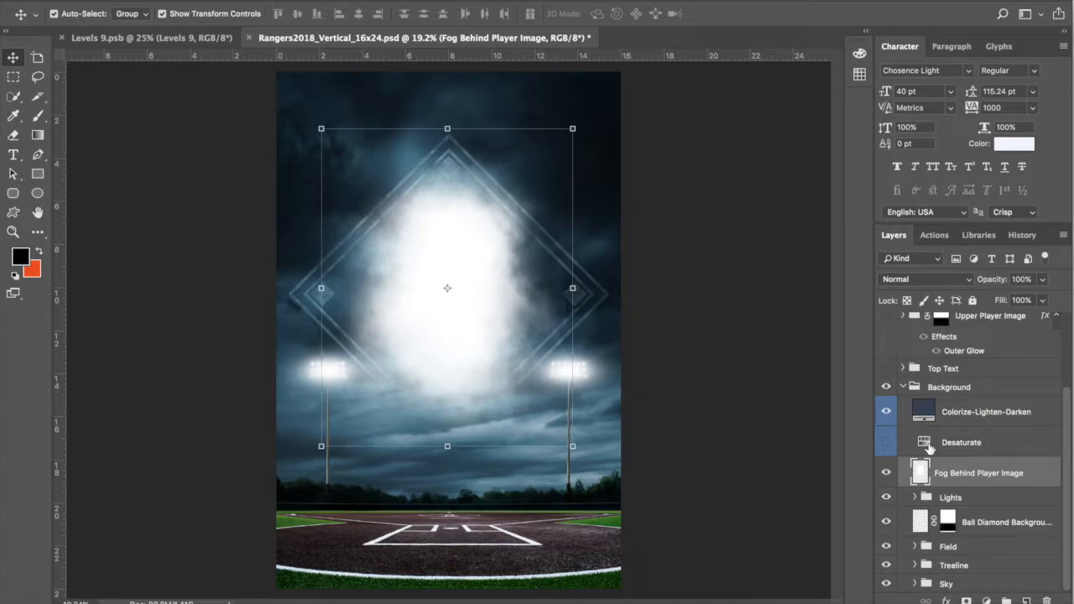
left_click(932, 280)
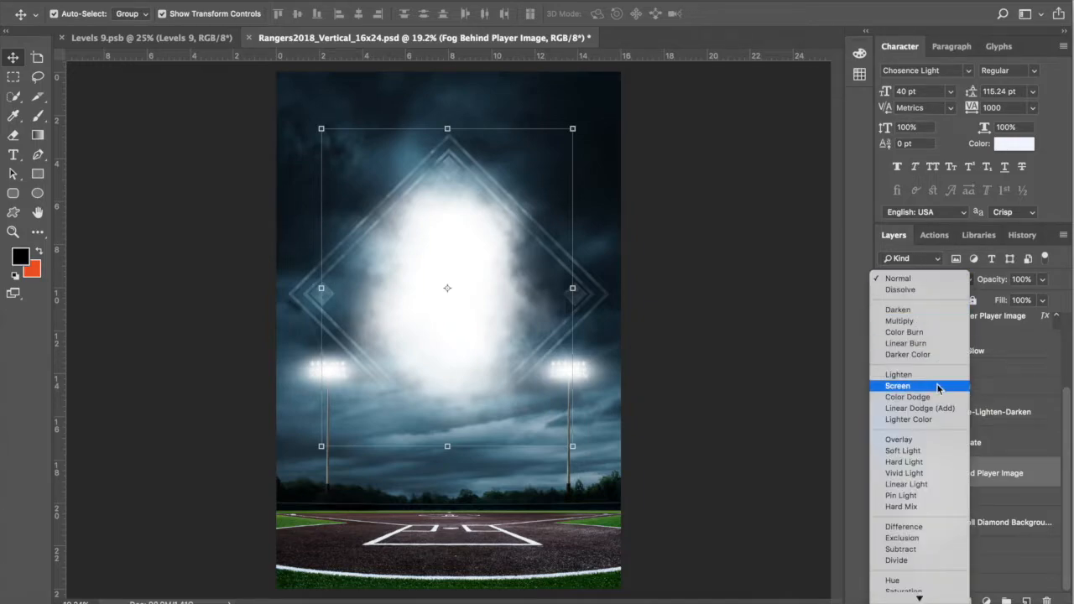
left_click(951, 458)
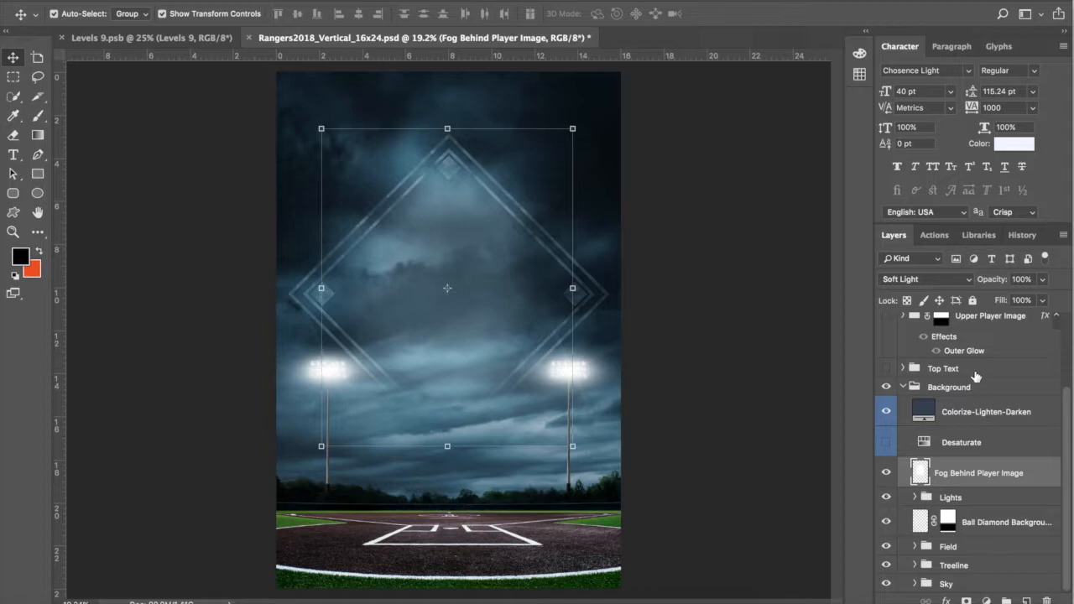
left_click(981, 449)
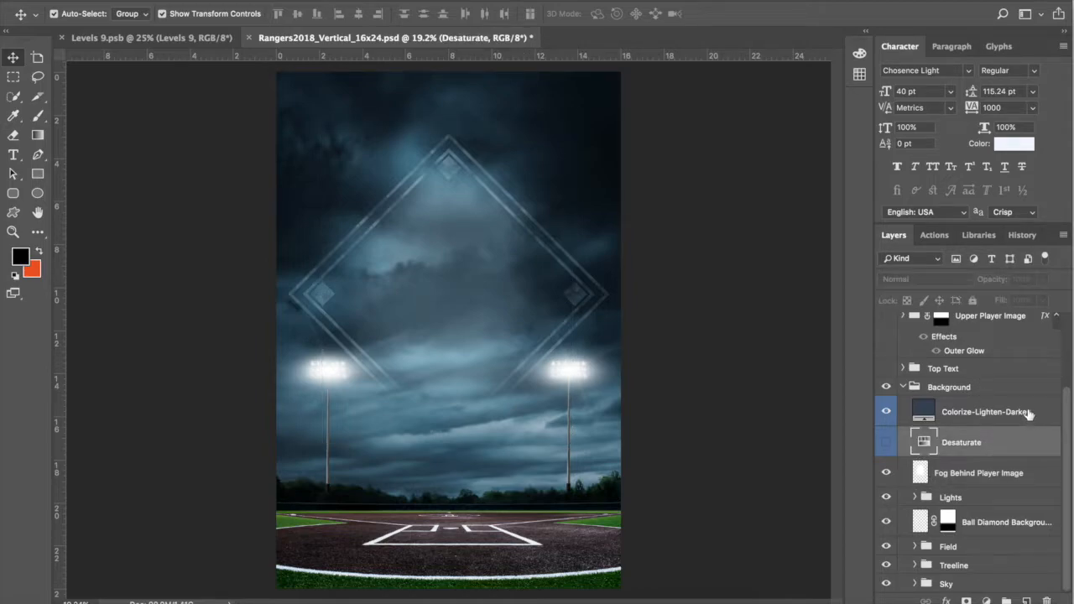
Step: Preview the Colorize-Lighten-Darken tint and leave it hidden
left_click(1029, 414)
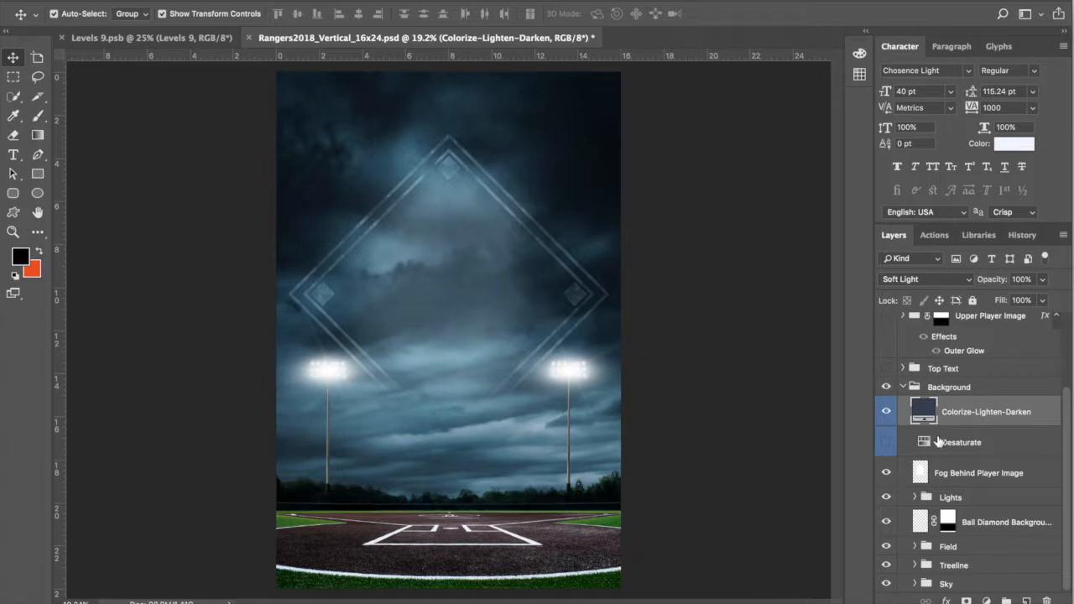
left_click(887, 412)
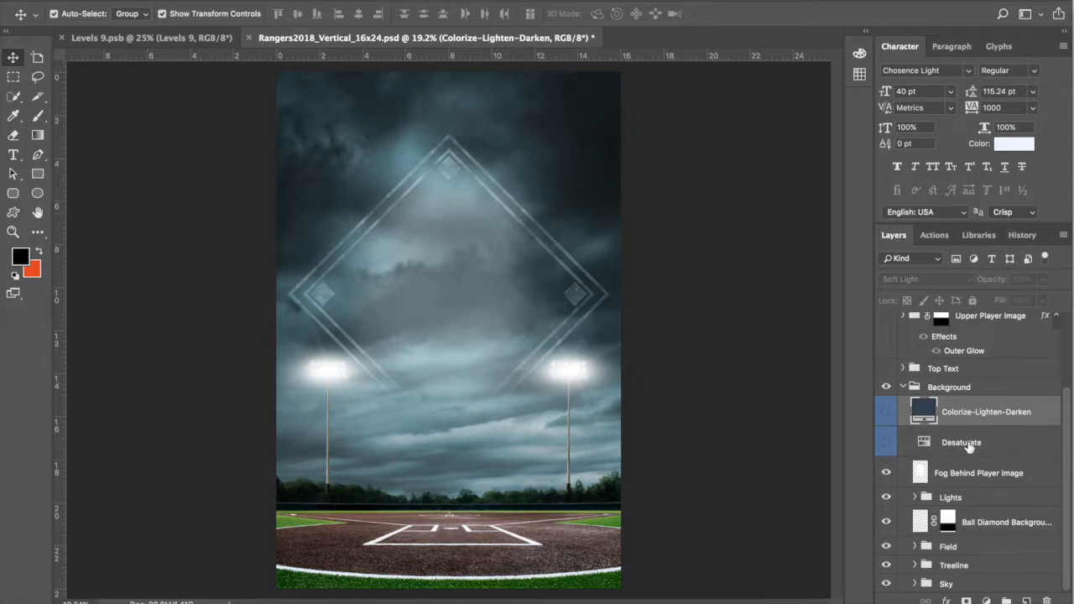
left_click(886, 411)
left_click(886, 411)
Step: Switch on the Desaturate layer to make the background black and white
left_click(966, 445)
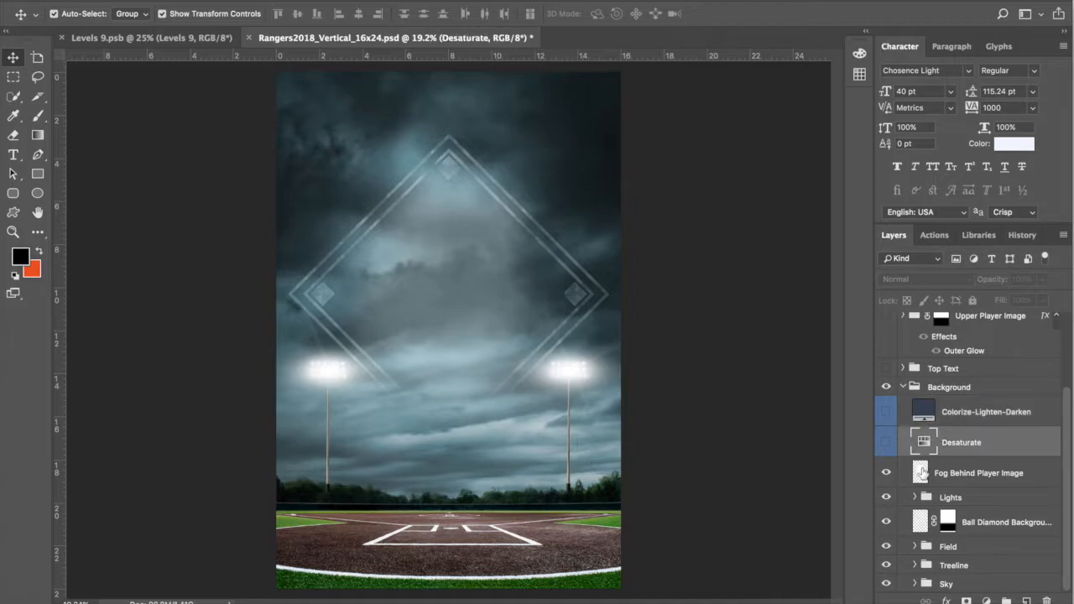
left_click(885, 446)
left_click(886, 442)
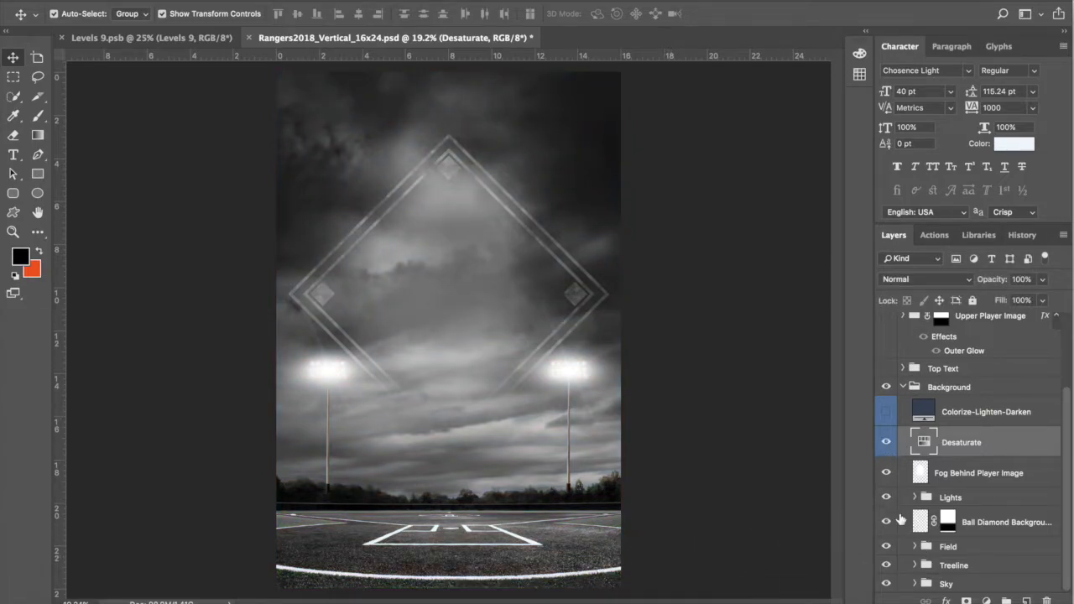
Step: Ease the Desaturate Hue/Saturation adjustment from -100 to -80 saturation to return a trace of colour
double_click(923, 445)
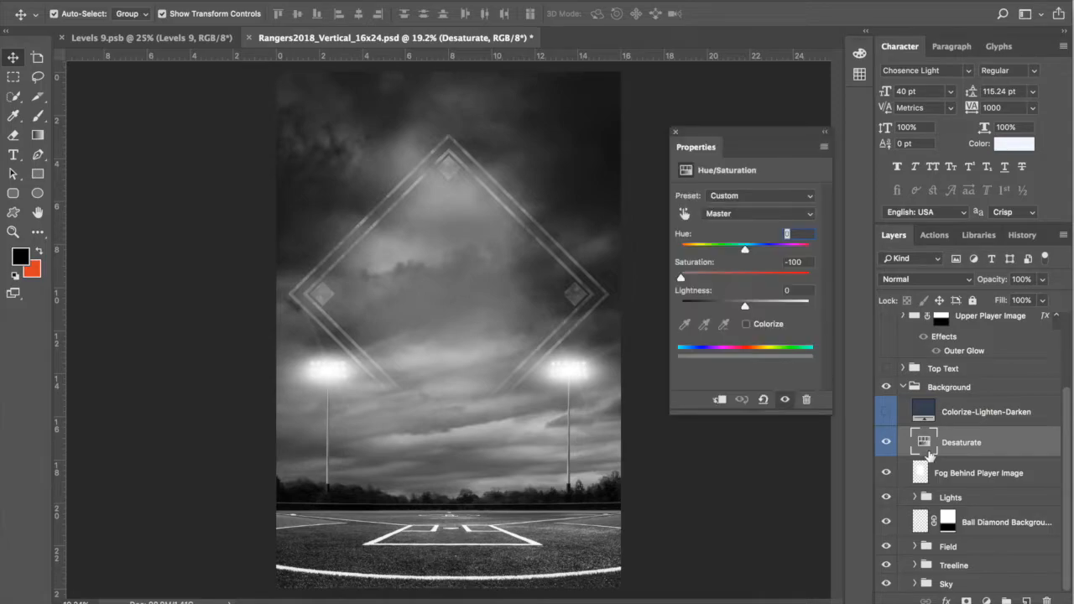
mouse_move(682, 277)
left_mouse_down()
mouse_move(748, 279)
mouse_move(663, 280)
mouse_move(681, 280)
left_mouse_up()
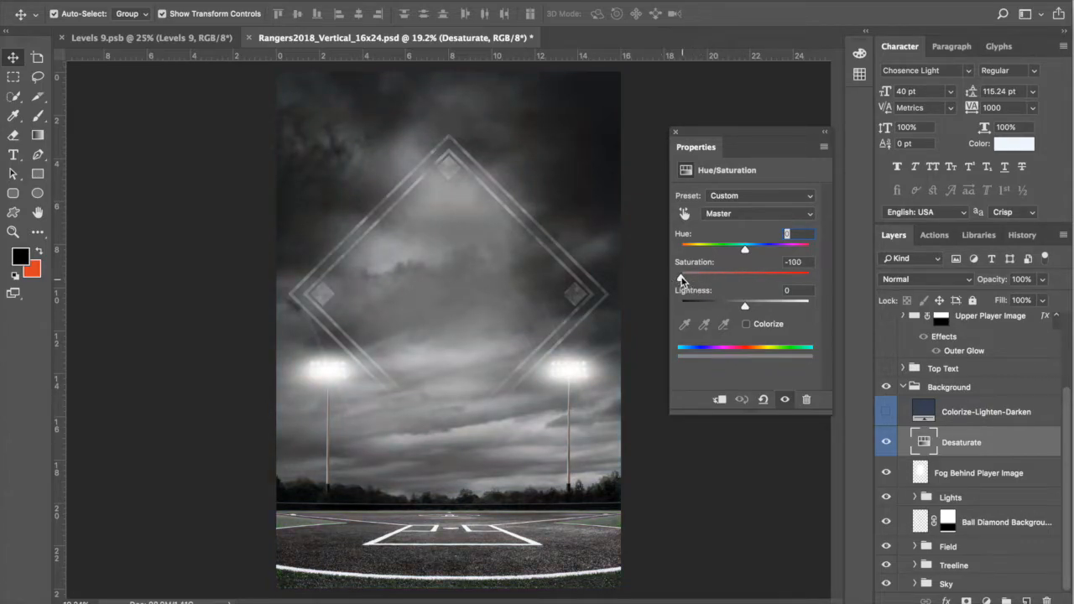
left_click(675, 131)
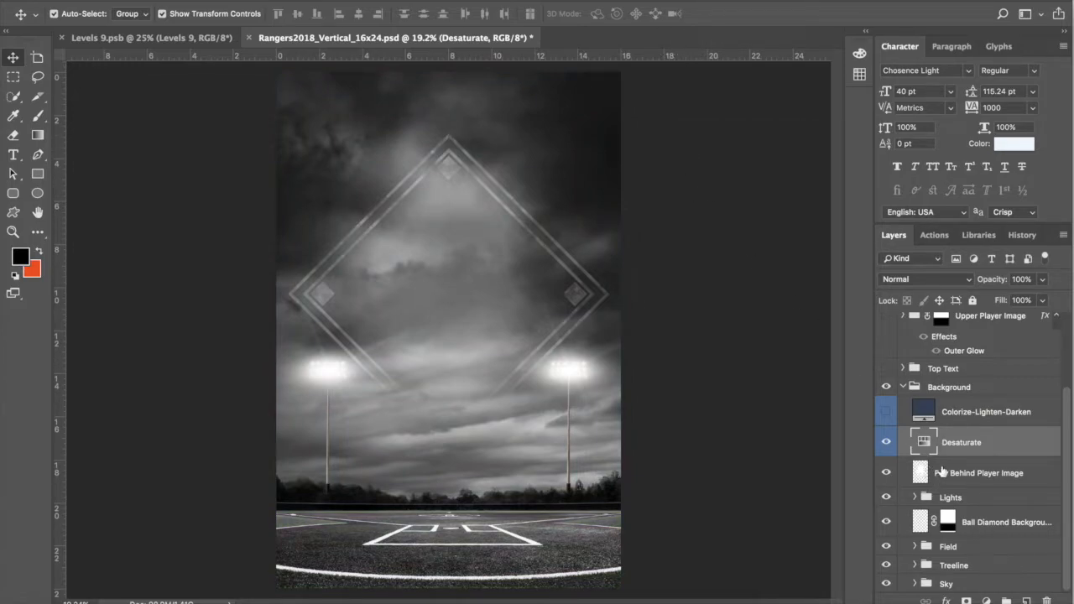
left_click(932, 416)
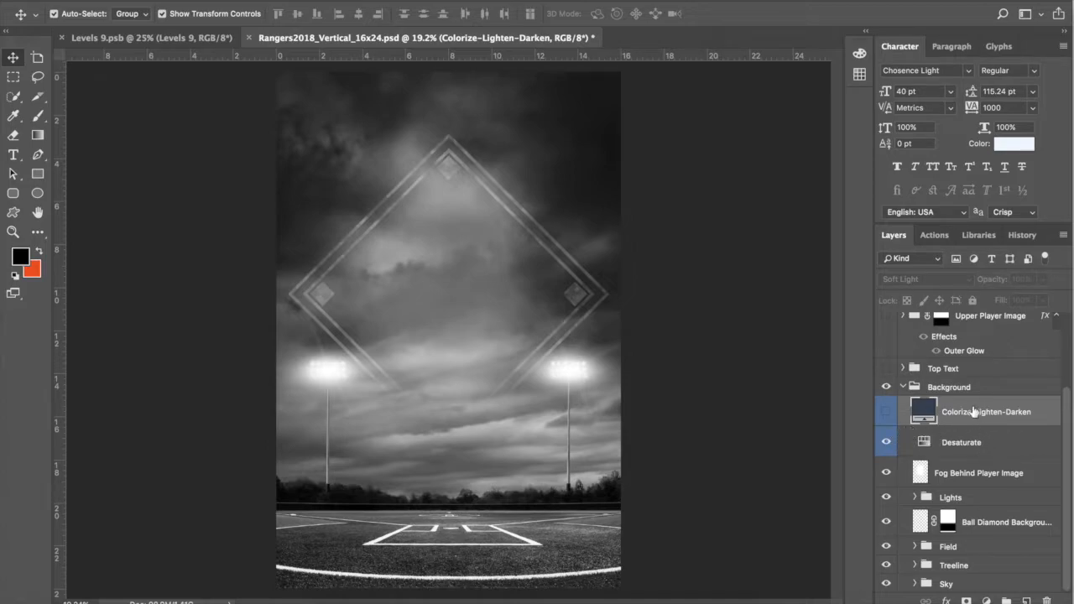
Step: Show the Colorize-Lighten-Darken navy fill, preview it at Normal, then return it to Soft Light
left_click(886, 411)
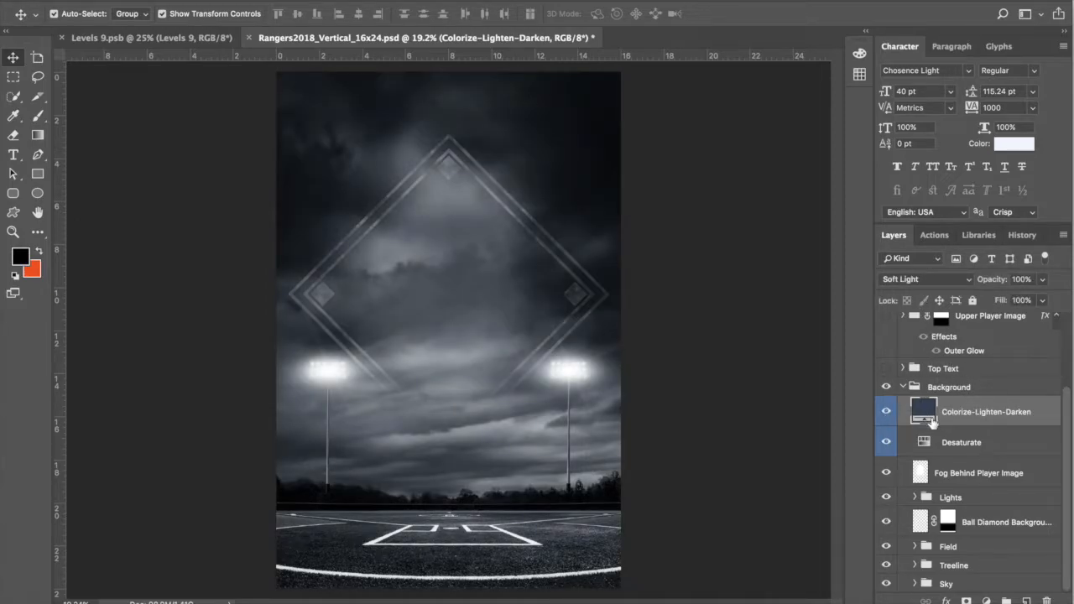
left_click(930, 280)
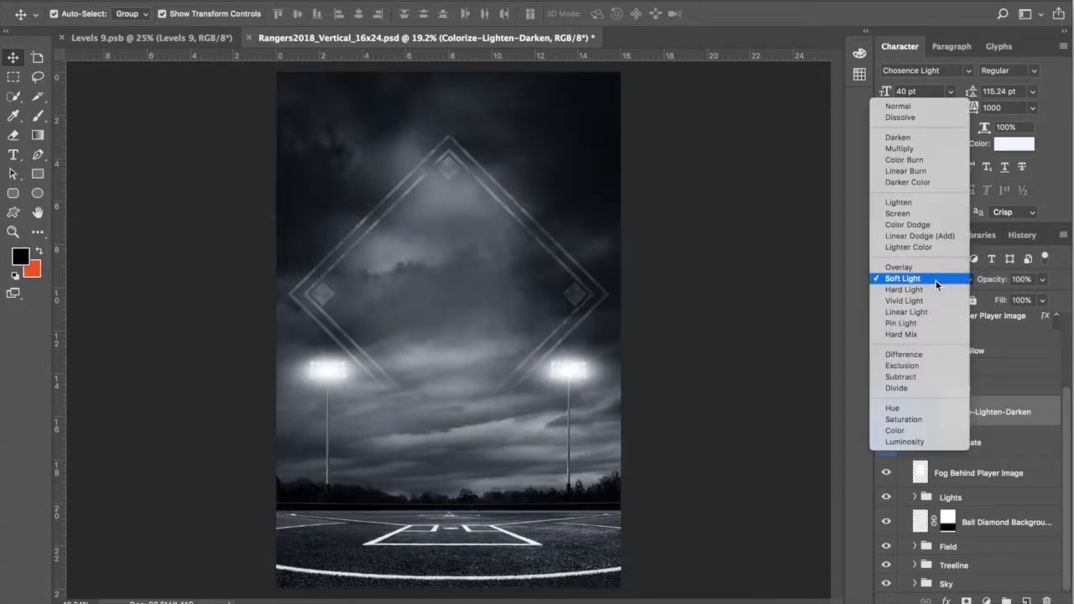
left_click(926, 108)
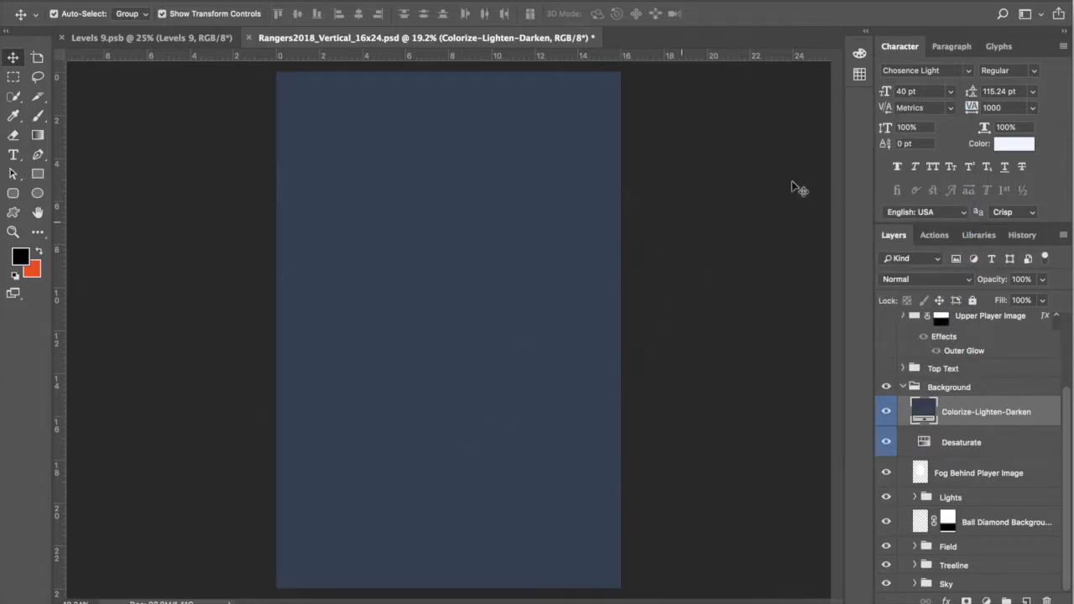
left_click(931, 282)
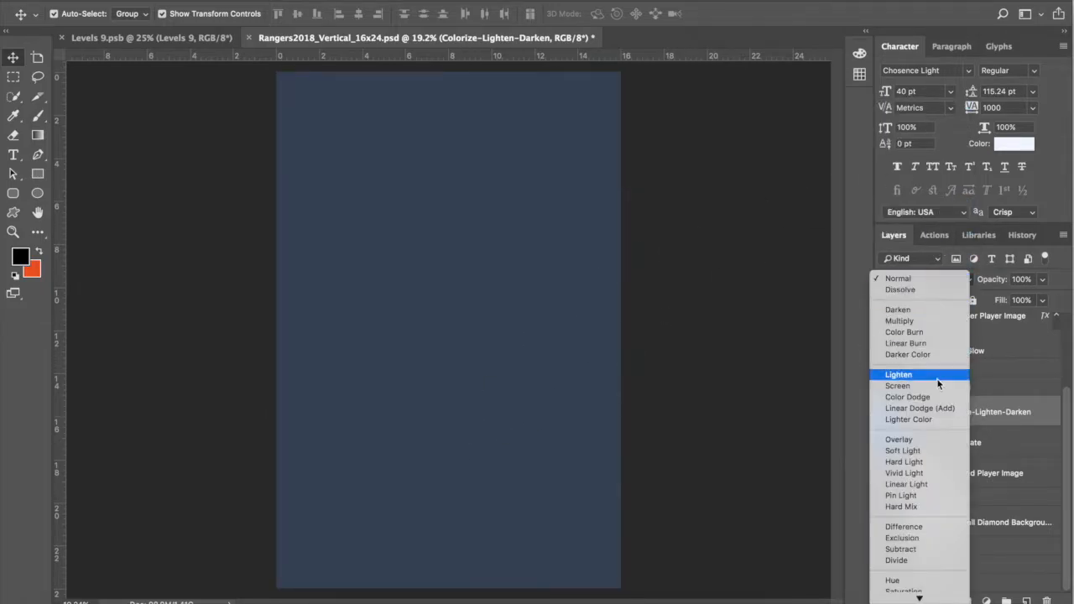
left_click(954, 451)
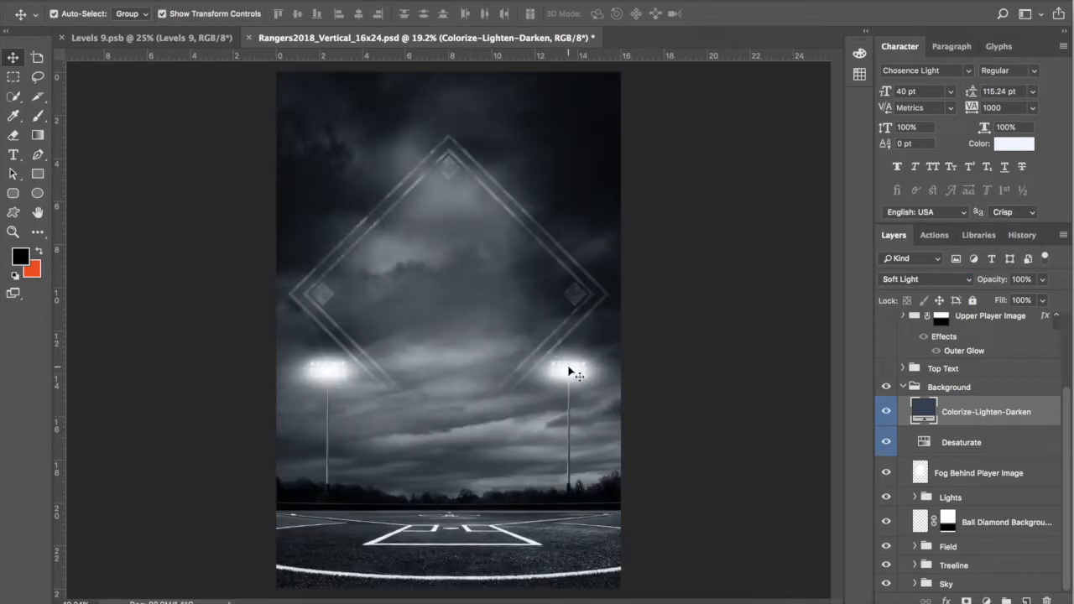
double_click(926, 411)
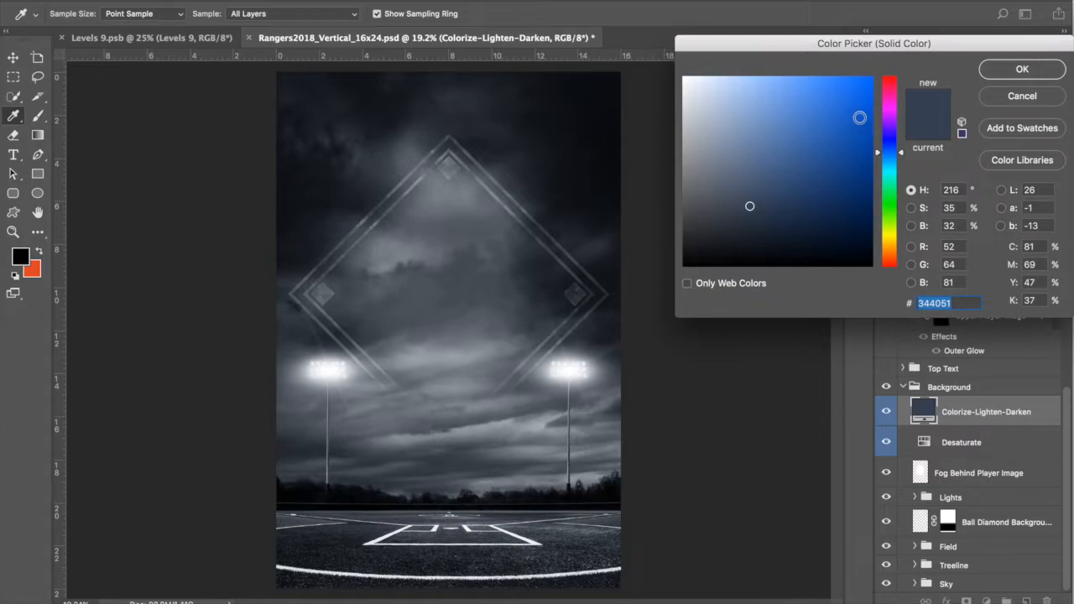
left_click(851, 125)
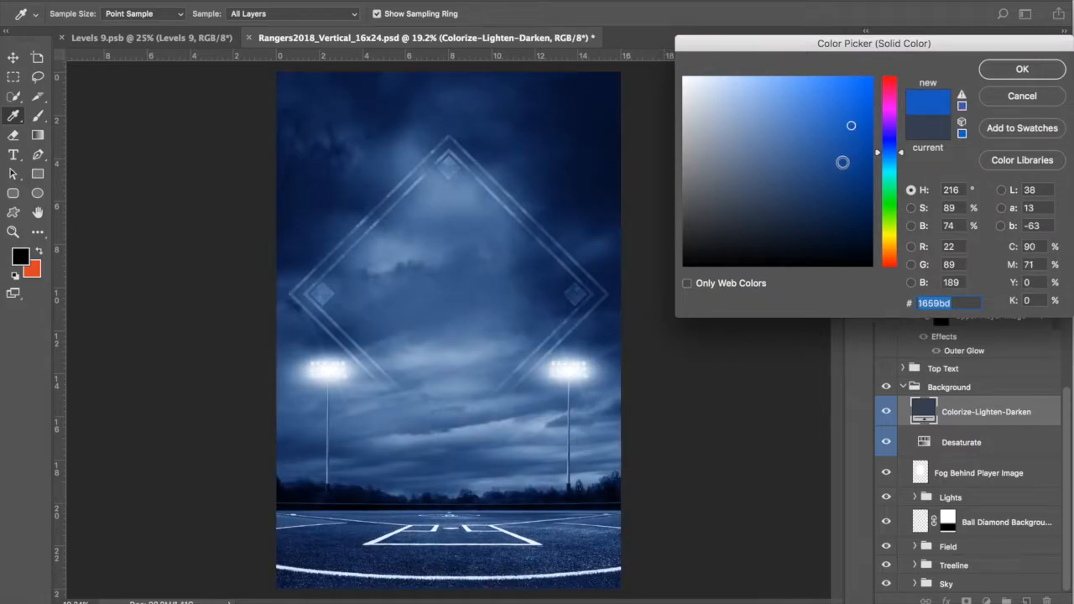
left_click(903, 151)
mouse_move(902, 155)
left_mouse_down()
mouse_move(906, 239)
mouse_move(904, 219)
left_mouse_up()
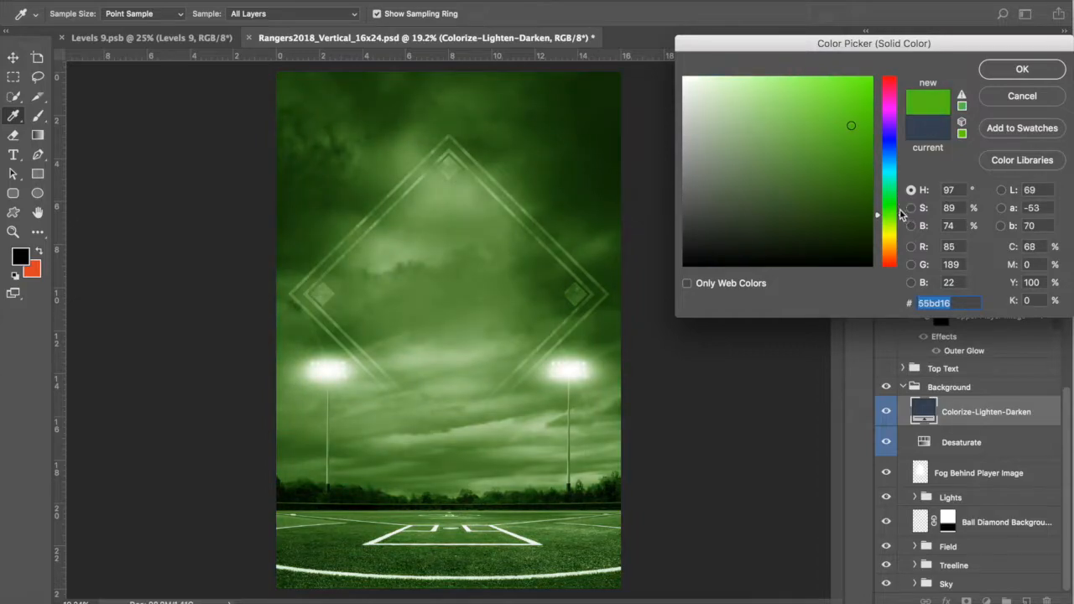
left_click(844, 80)
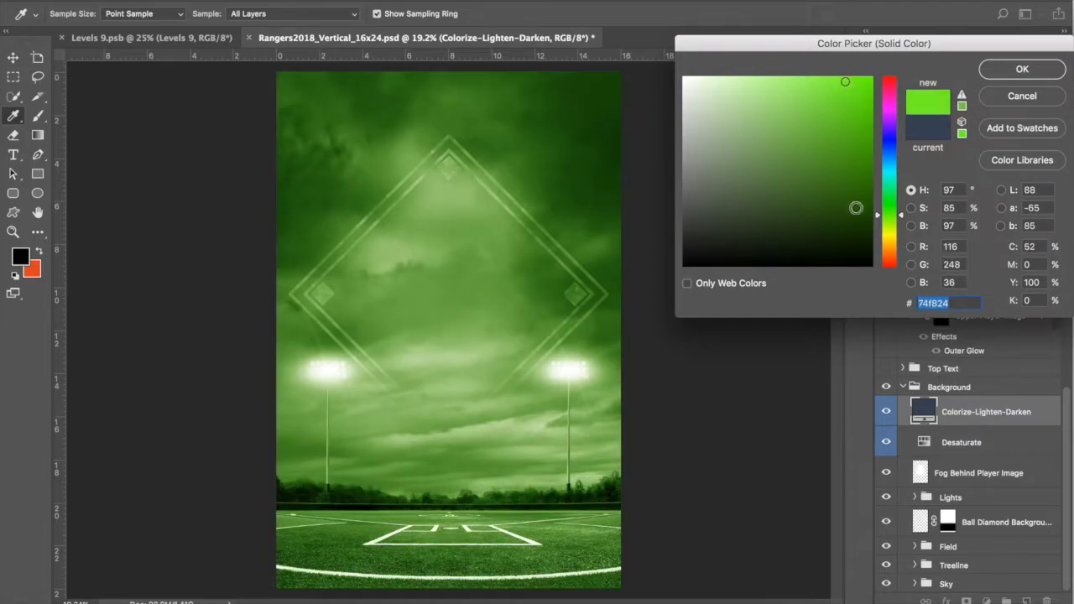
left_click(842, 225)
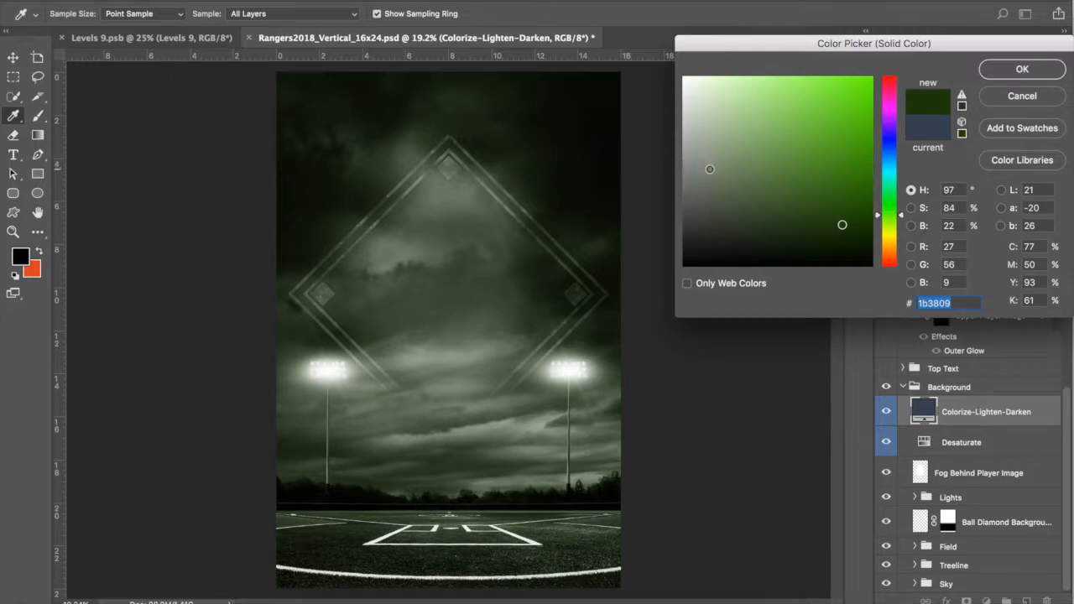
left_click(709, 168)
left_click(728, 140)
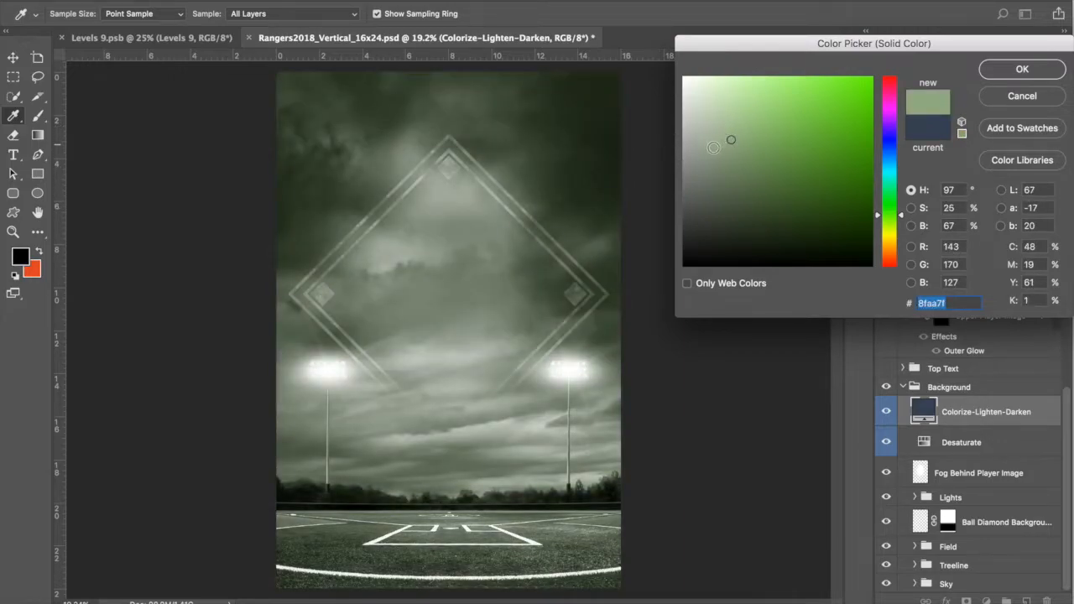
left_click(729, 123)
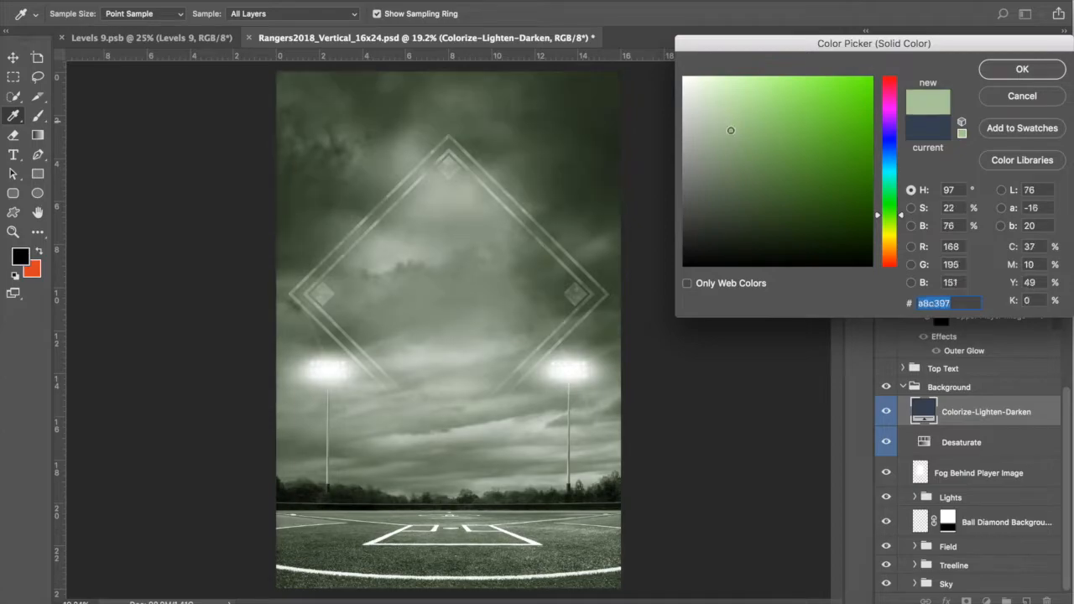
left_click(733, 112)
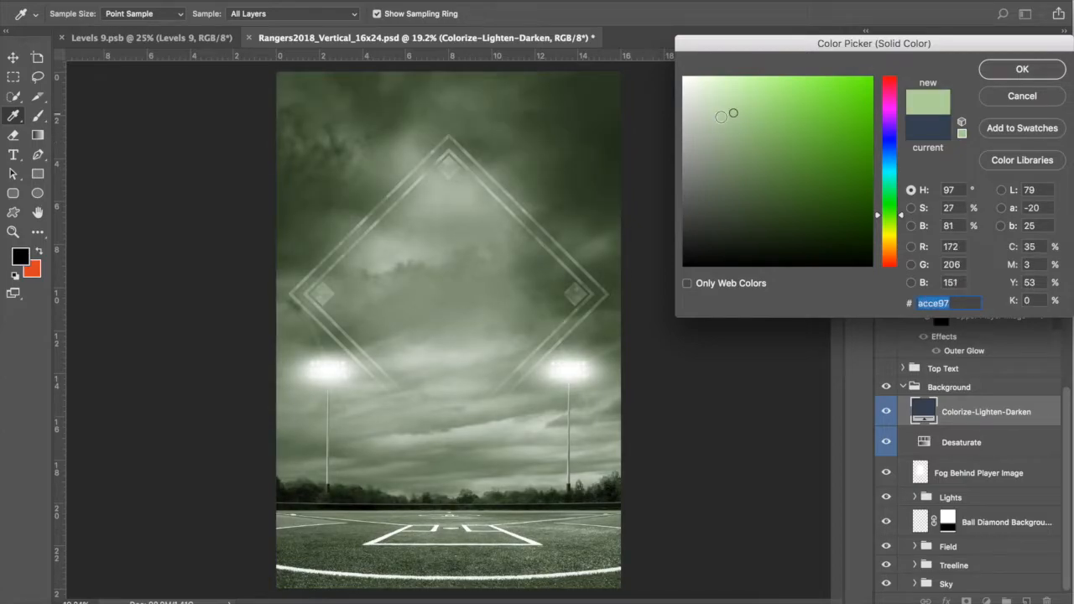
left_click(765, 143)
left_click(740, 190)
left_click(727, 164)
left_click(783, 108)
left_click(813, 135)
left_click(813, 178)
left_click(727, 165)
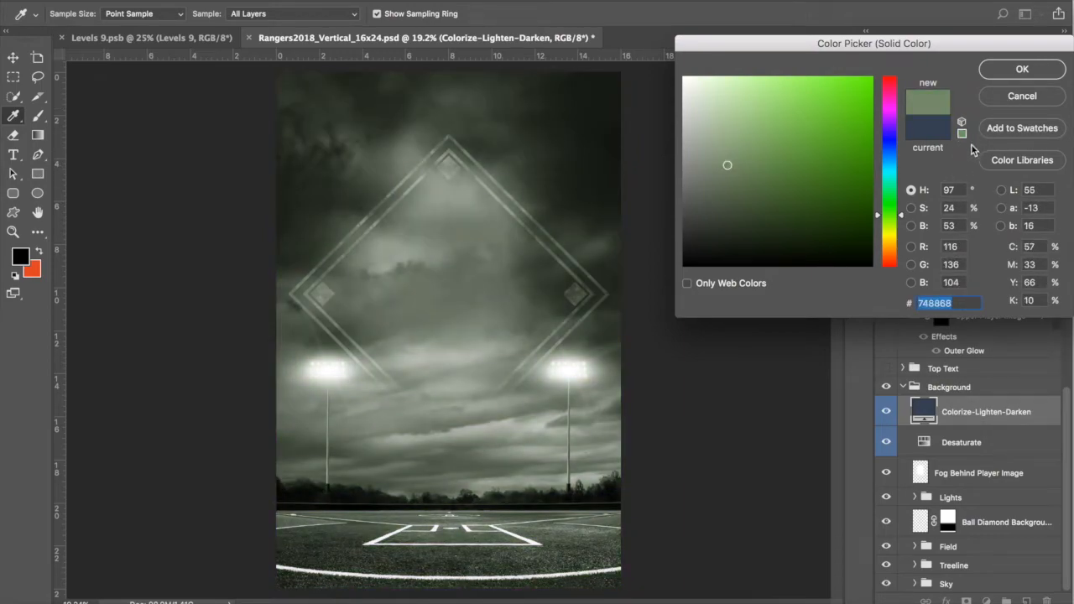
left_click(1018, 97)
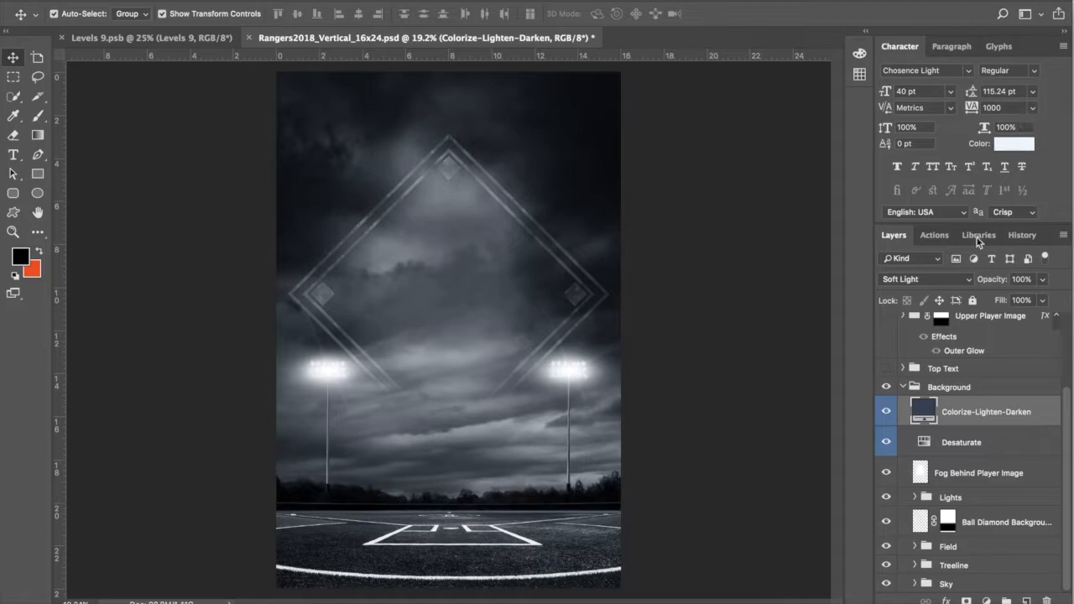
Step: Hide the Desaturate layer and try lighter and darker olive-yellow tints for the Colorize-Lighten-Darken fill
left_click(886, 442)
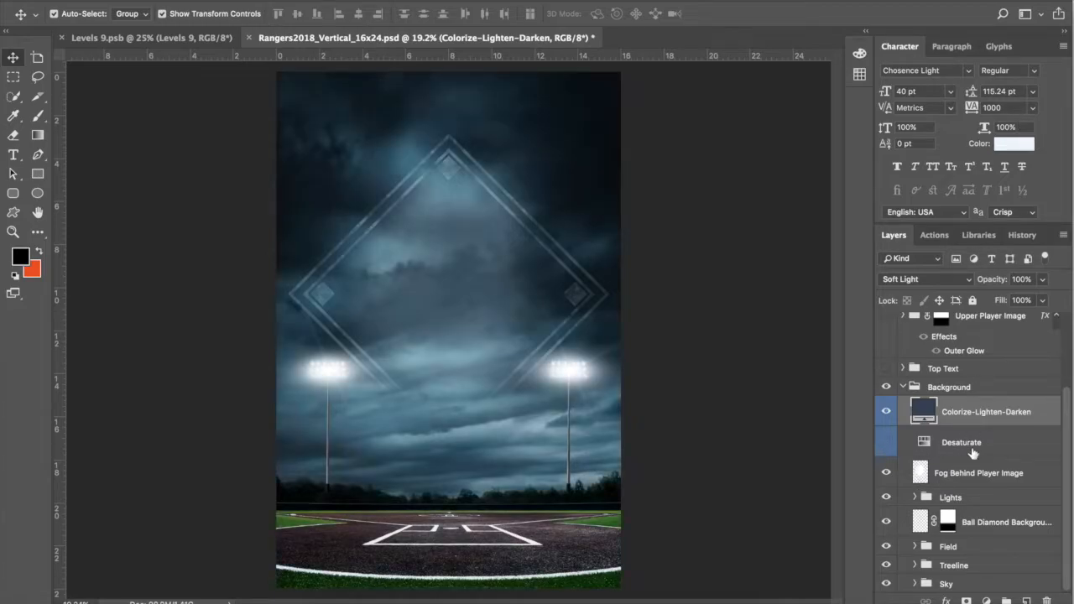
double_click(923, 412)
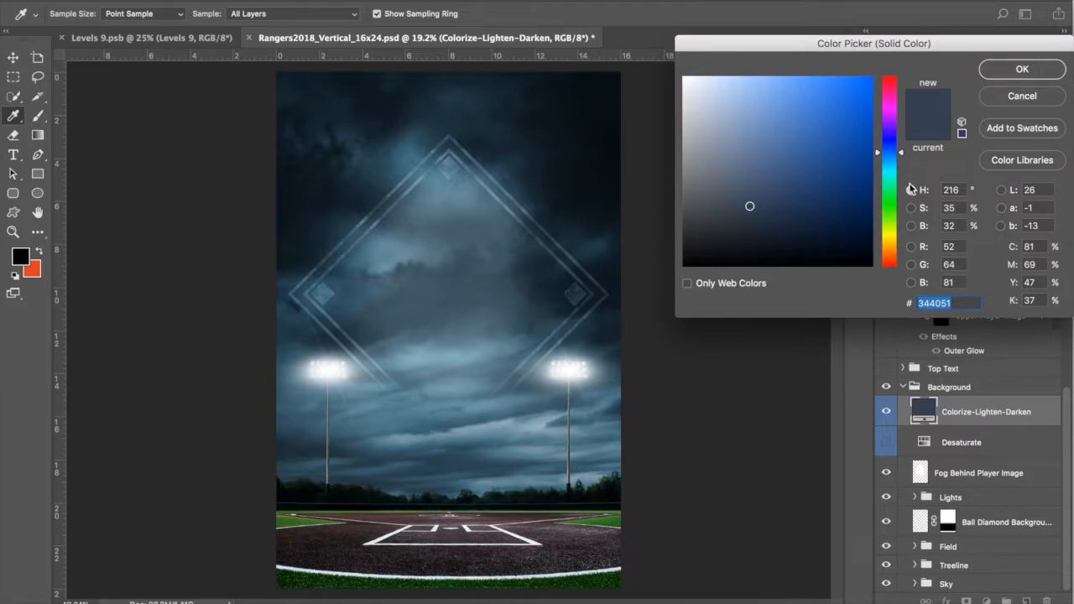
left_click_drag(902, 153, 906, 241)
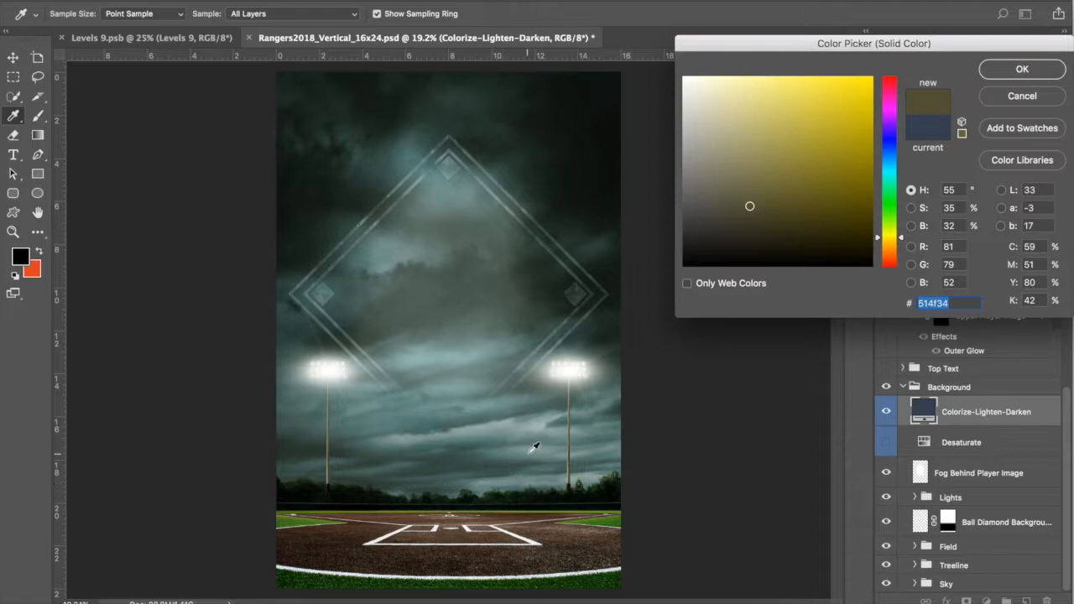
left_click(843, 132)
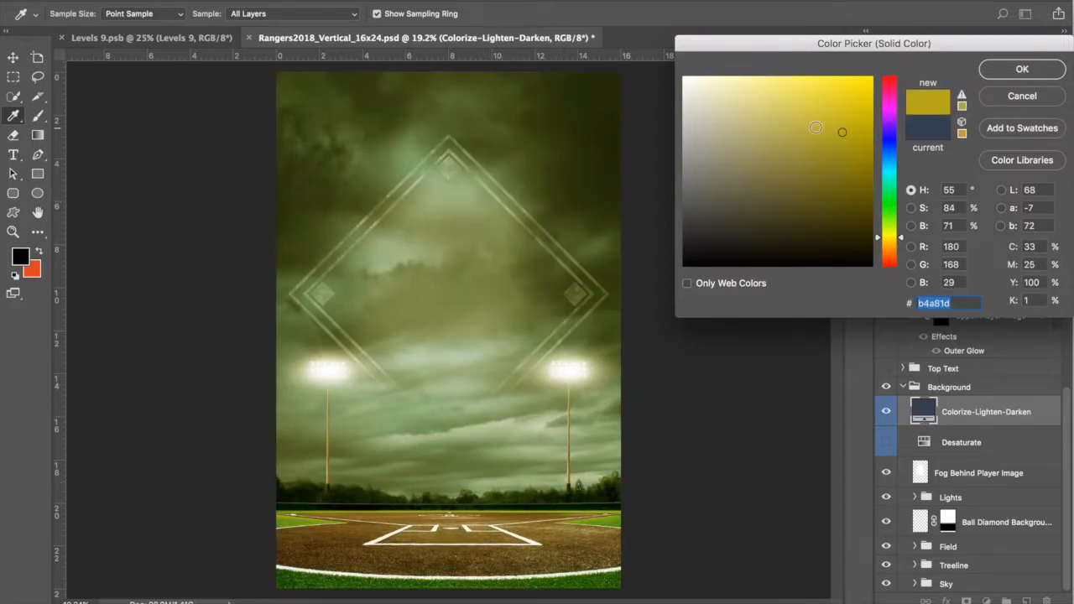
left_click(838, 173)
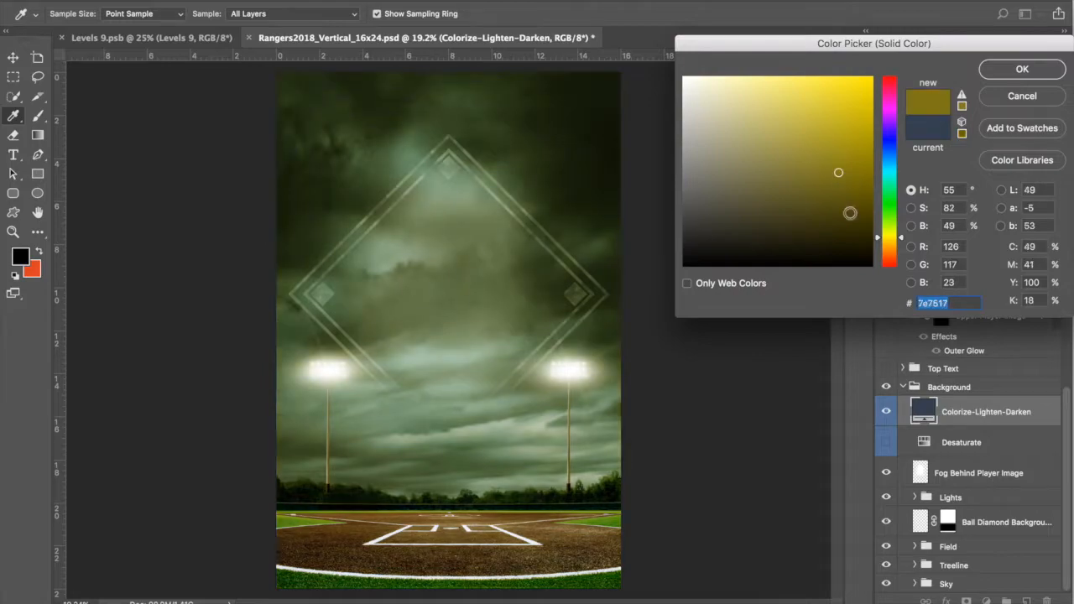
left_click(857, 195)
left_click(800, 162)
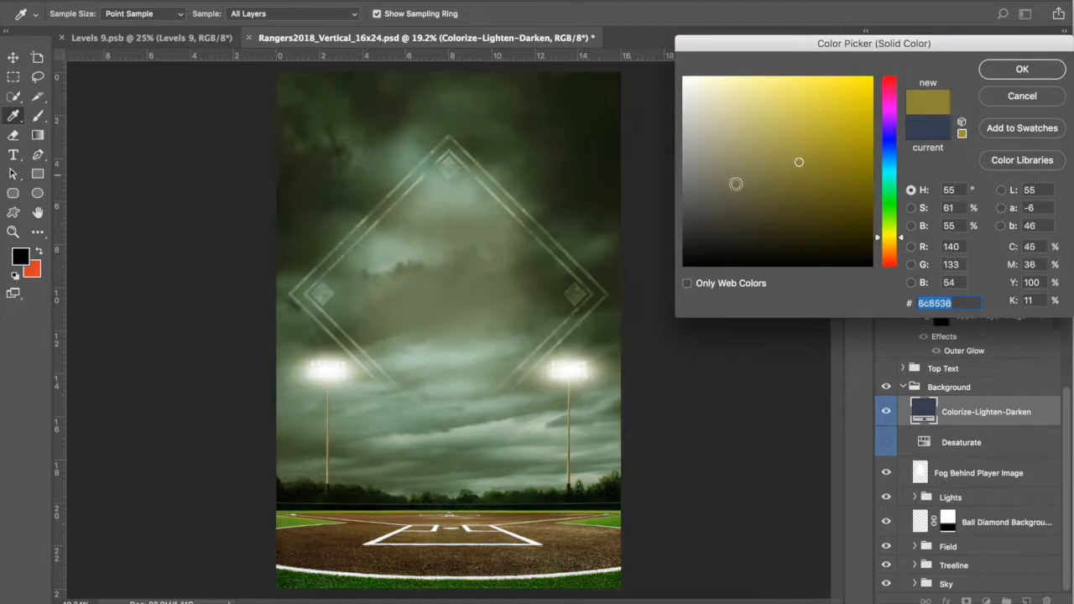
left_click(773, 99)
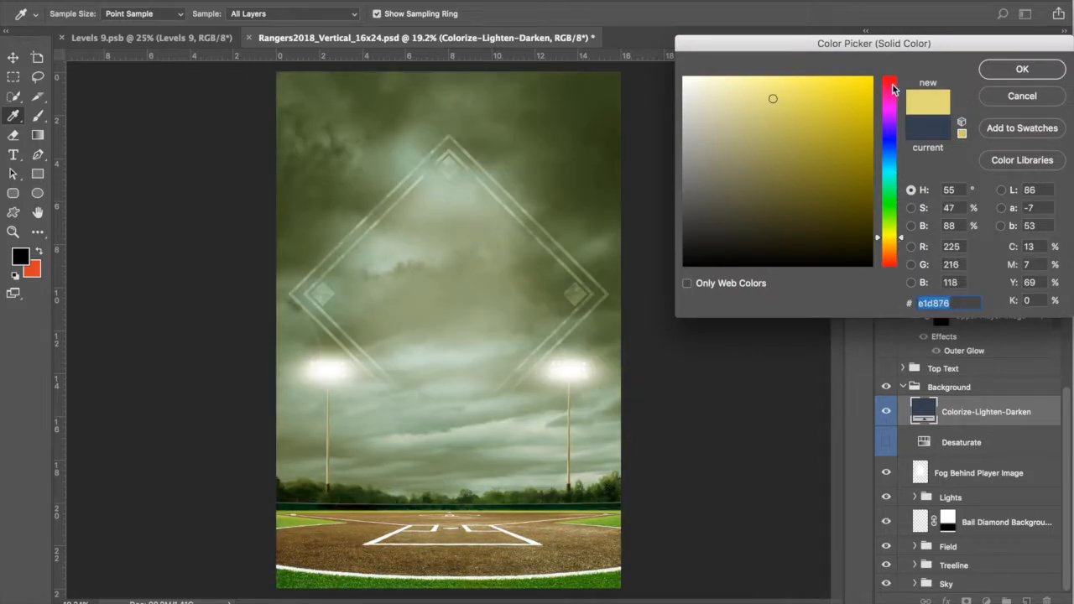
Step: Try magenta, blue, green and muted red fill tints, then cancel to keep the navy colour
left_click(898, 108)
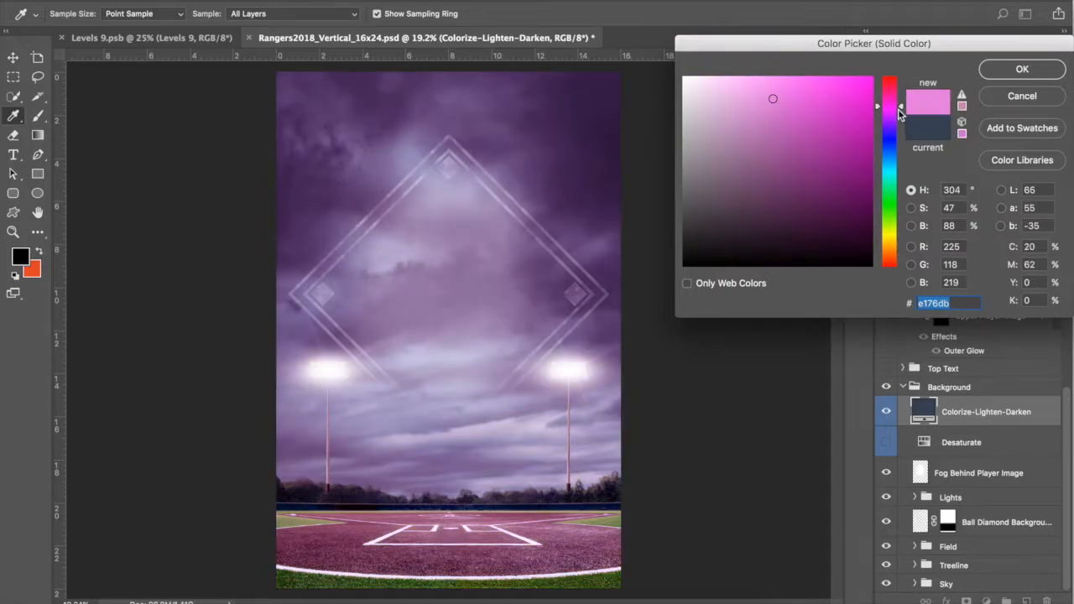
left_click_drag(896, 91, 897, 155)
left_click_drag(893, 90, 896, 267)
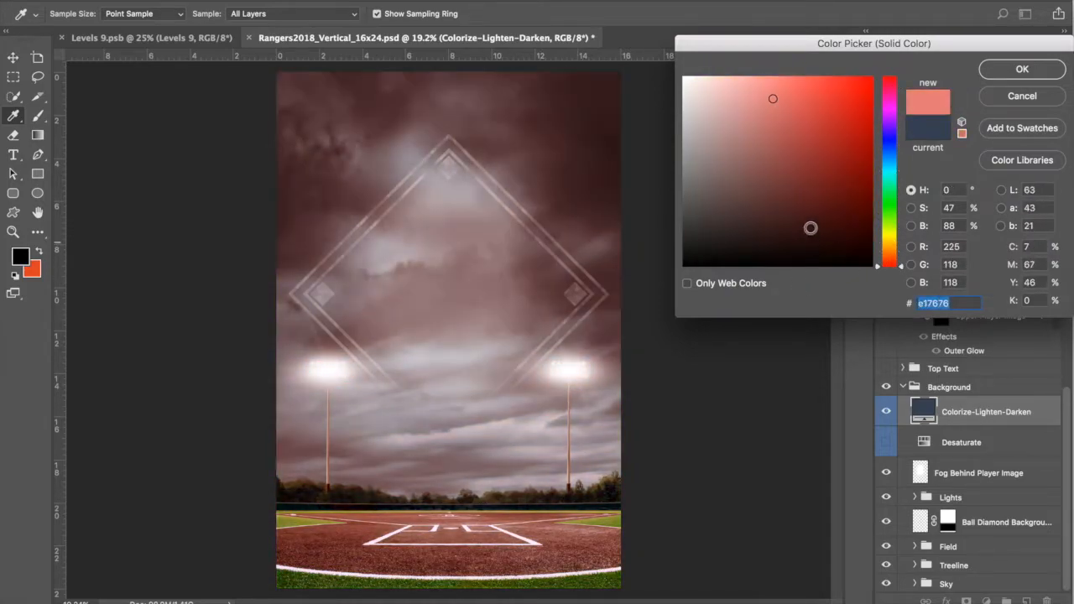
left_click(799, 181)
left_click(757, 167)
left_click(844, 199)
left_click(778, 170)
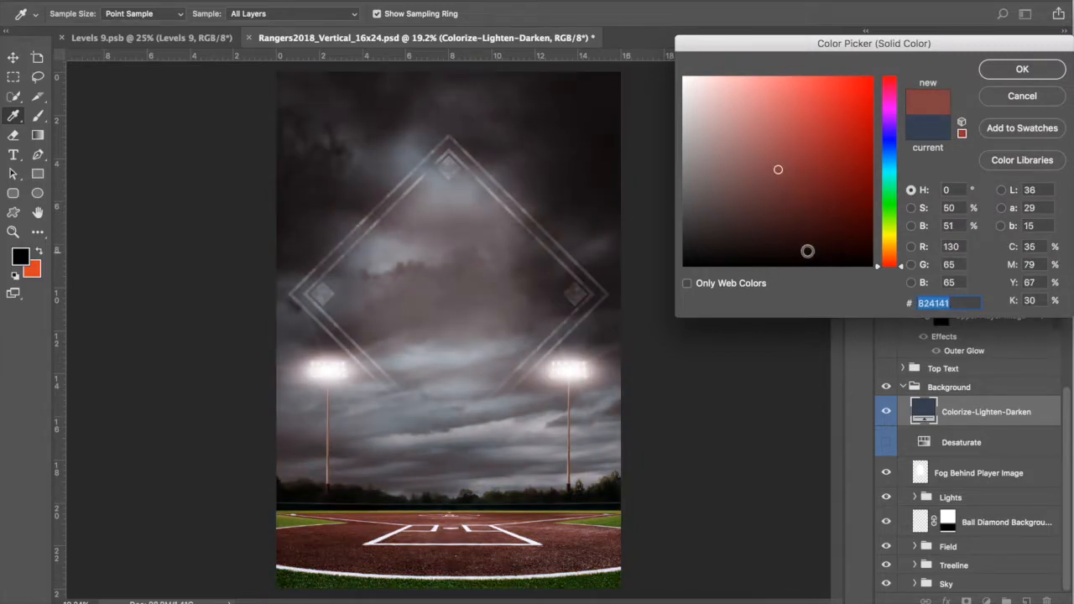
left_click(794, 188)
left_click(780, 158)
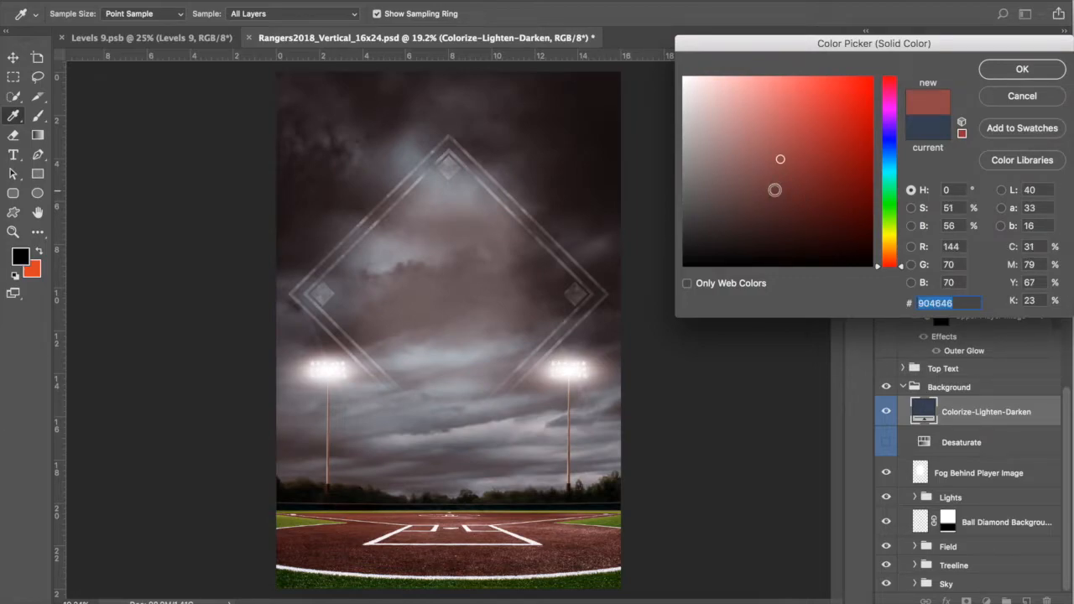
left_click(1031, 104)
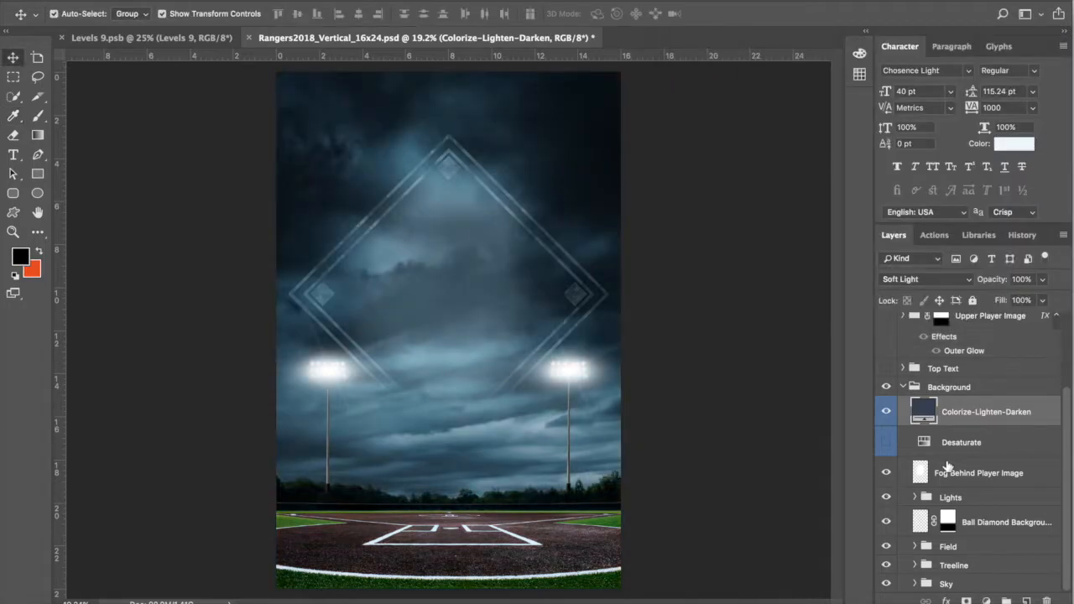
Step: Compare the ballpark with and without desaturation and blue tint, keep the blue grade, and collapse Background
left_click(886, 442)
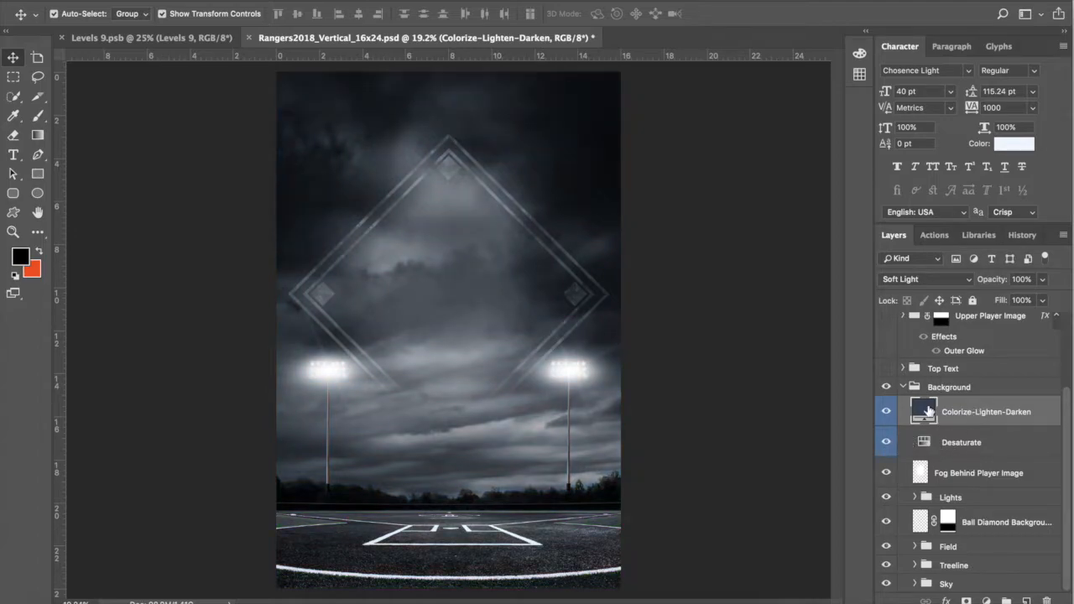
left_click(885, 411)
left_click(887, 443)
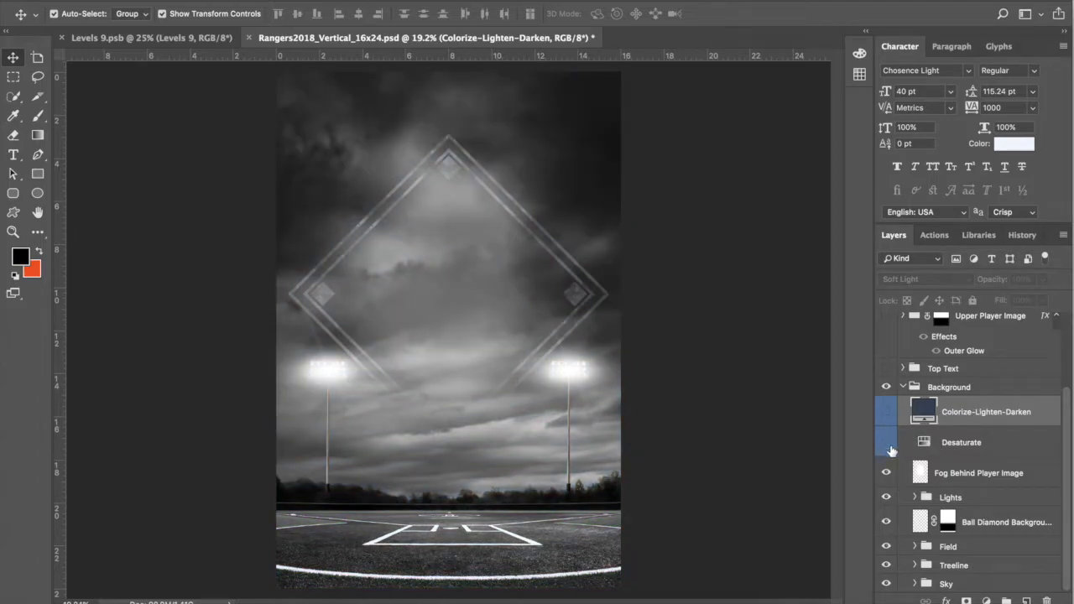
left_click(886, 411)
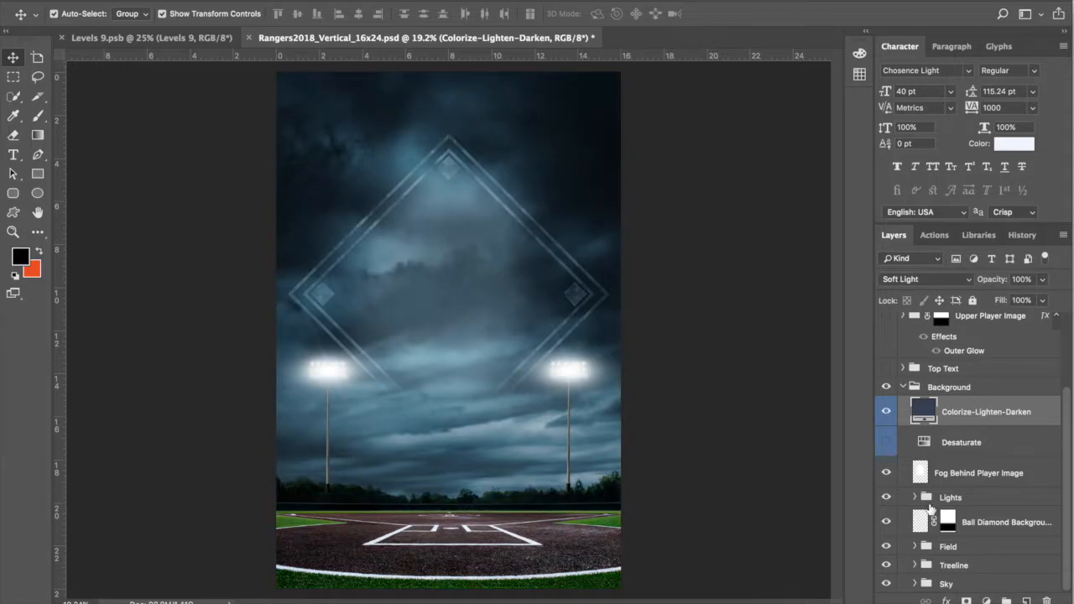
left_click(902, 386)
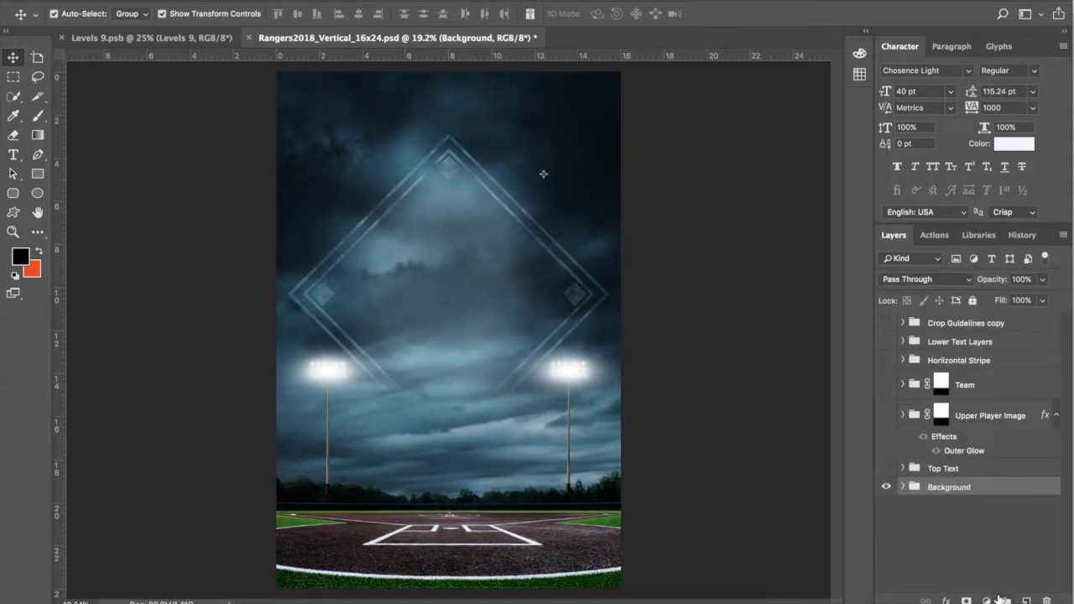
left_click(971, 468)
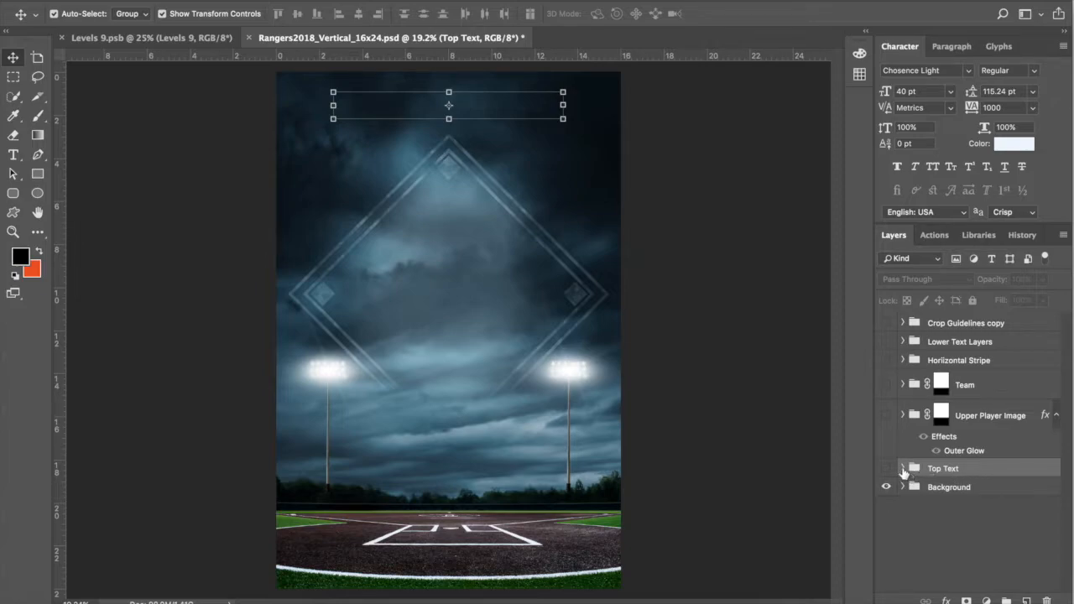
Step: Expand and show the Top Text group, then select its Position or Class and Player Name layers
left_click(902, 468)
left_click(886, 468)
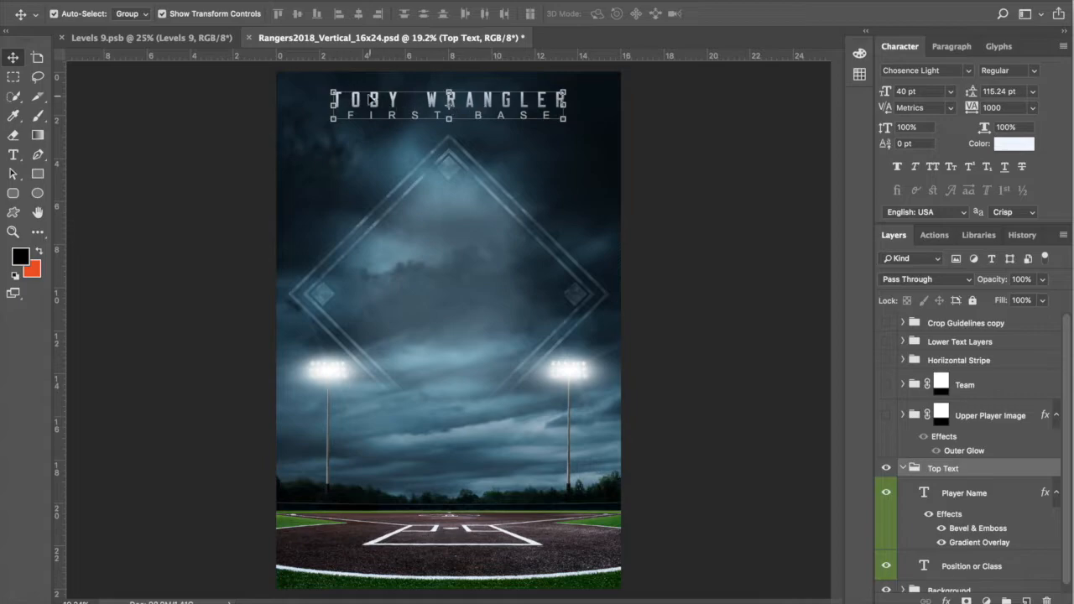
left_click(987, 568)
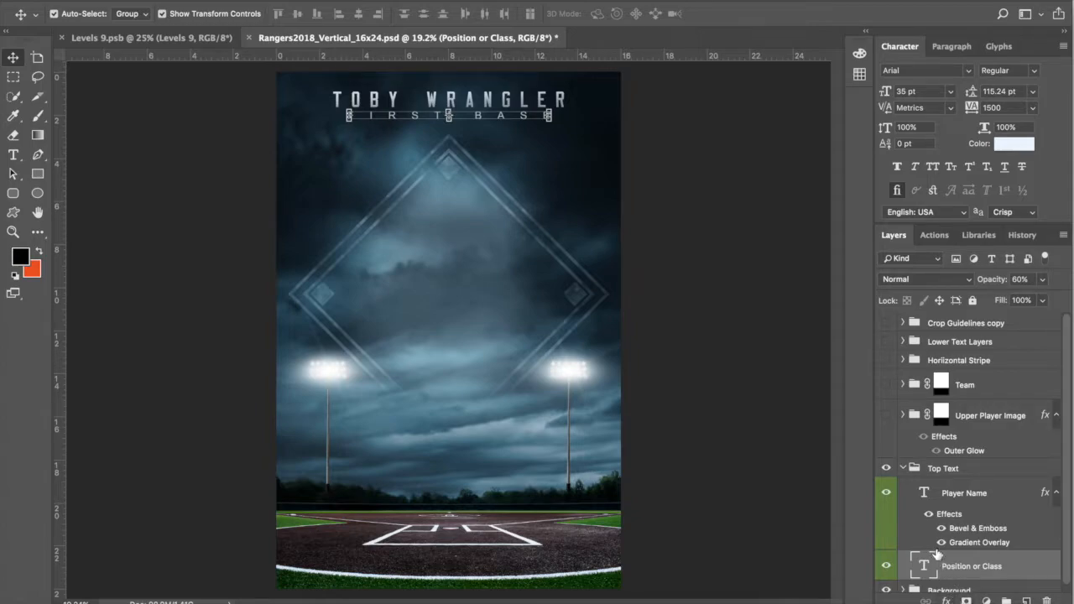
left_click(967, 495)
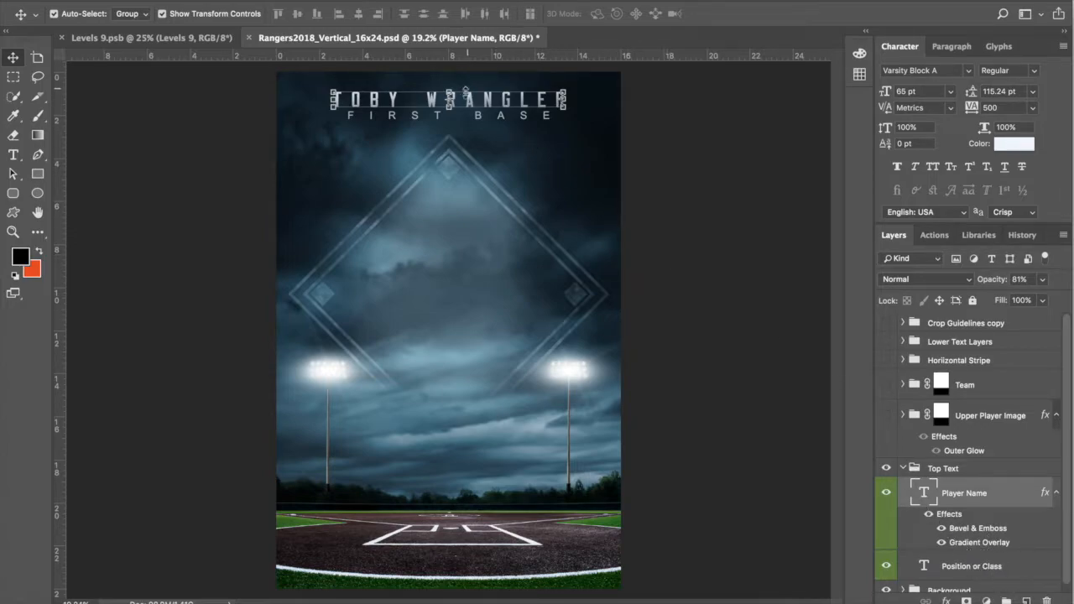
Step: Zoom in to about 128% on the player name lettering at the top of the poster
scroll(465, 89, "up", 5)
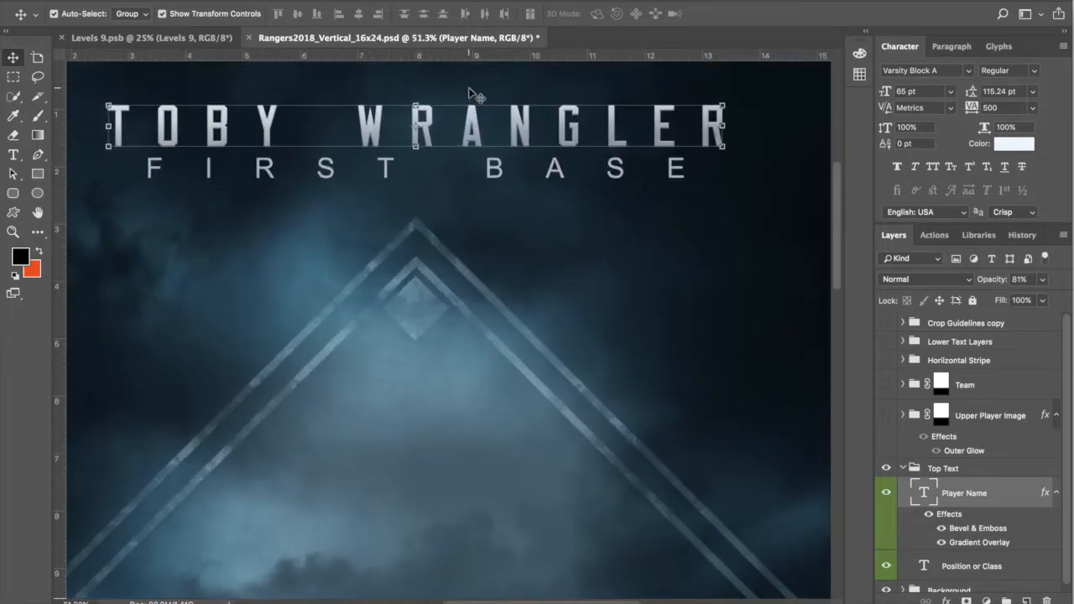
scroll(470, 90, "up", 3)
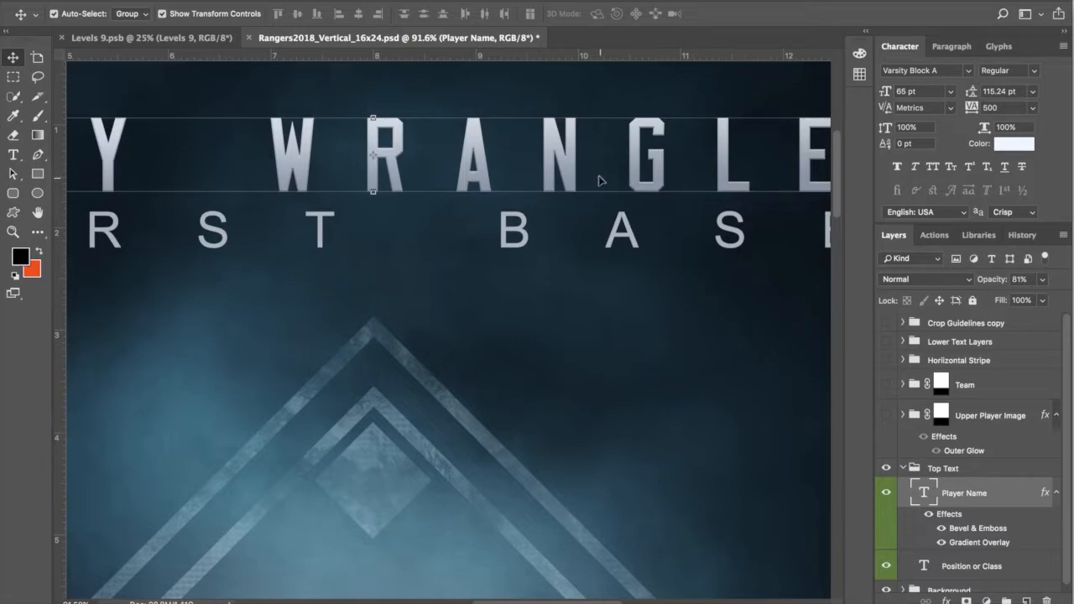
scroll(583, 140, "up", 2)
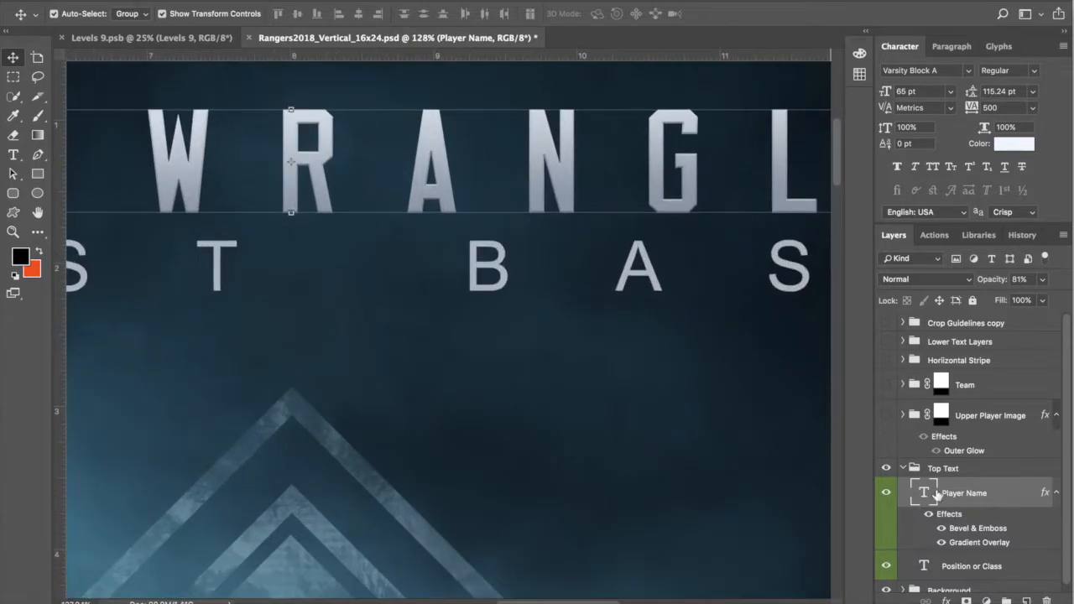
Step: Open the Player Name Gradient Overlay's blue-grey-to-white gradient in the Gradient Editor
double_click(987, 551)
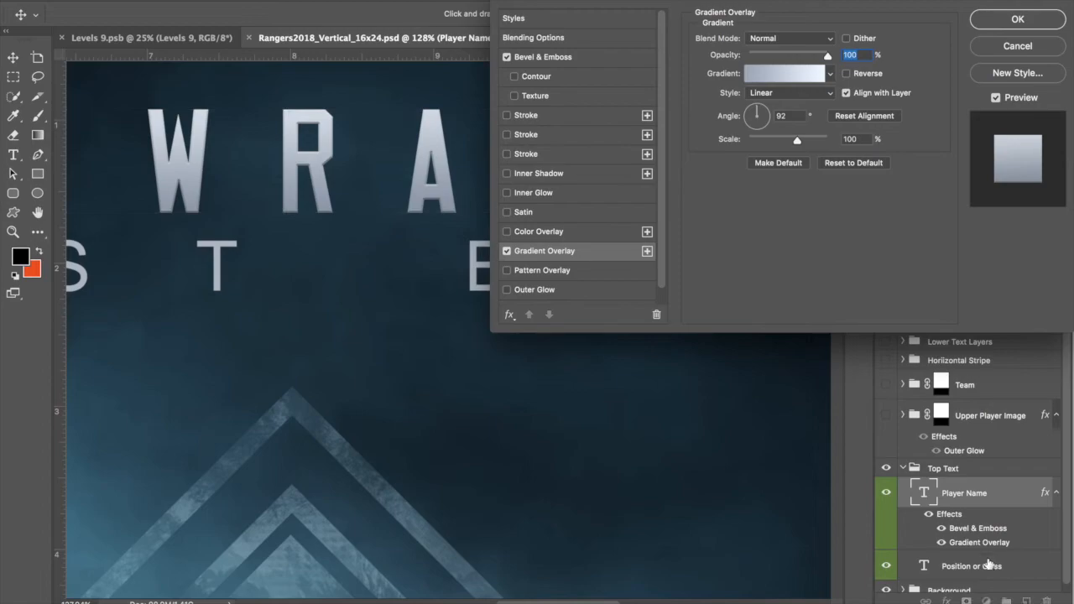
left_click(788, 74)
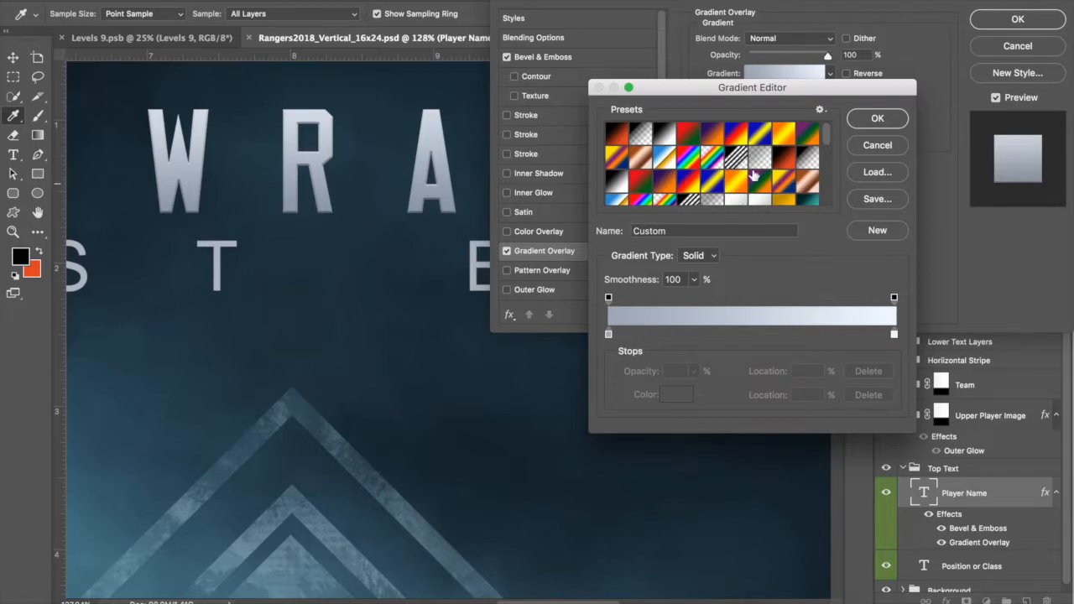
Step: Try dark navy and other blues for the gradient's left stop, then discard the change
left_click(610, 335)
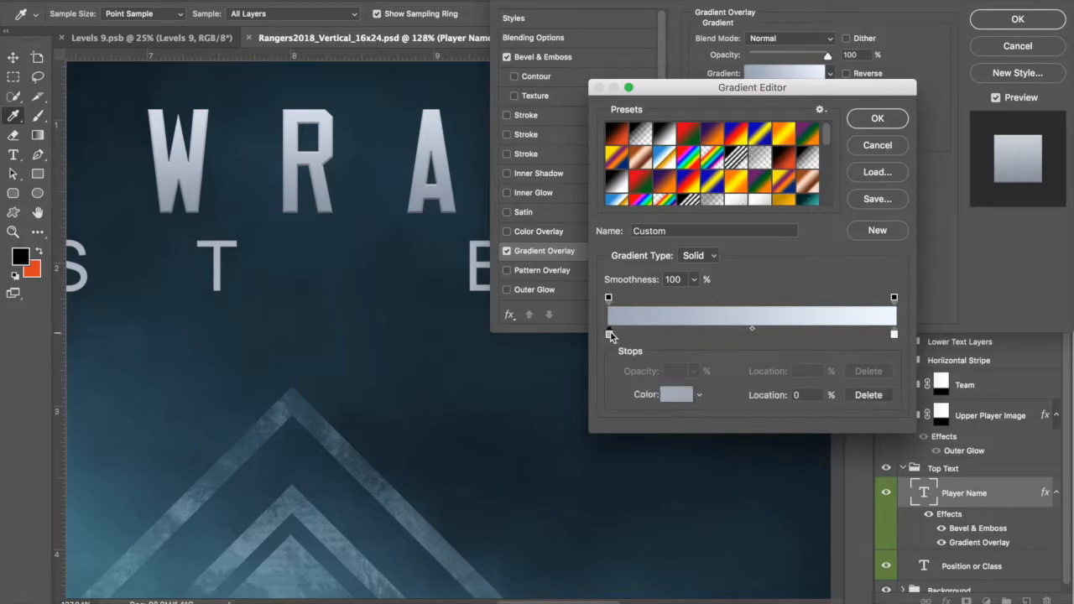
left_click(893, 335)
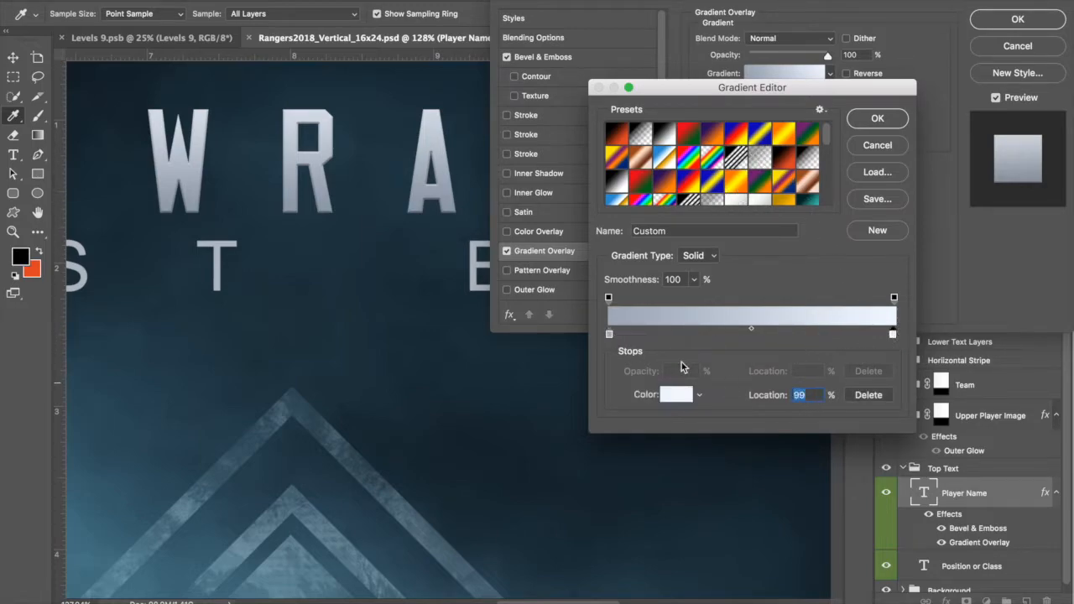
left_click(610, 335)
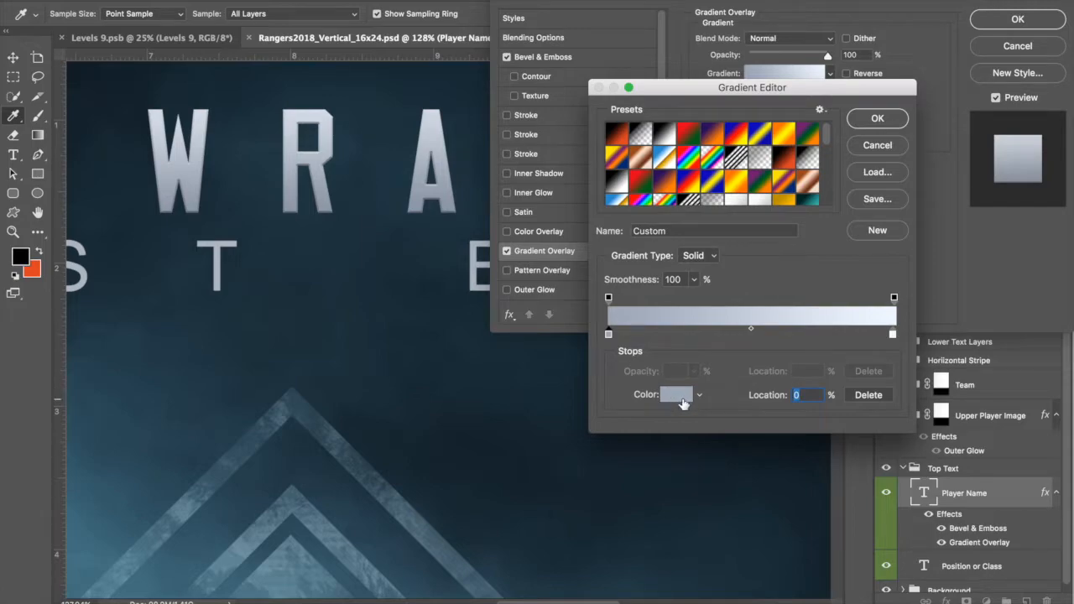
left_click(681, 397)
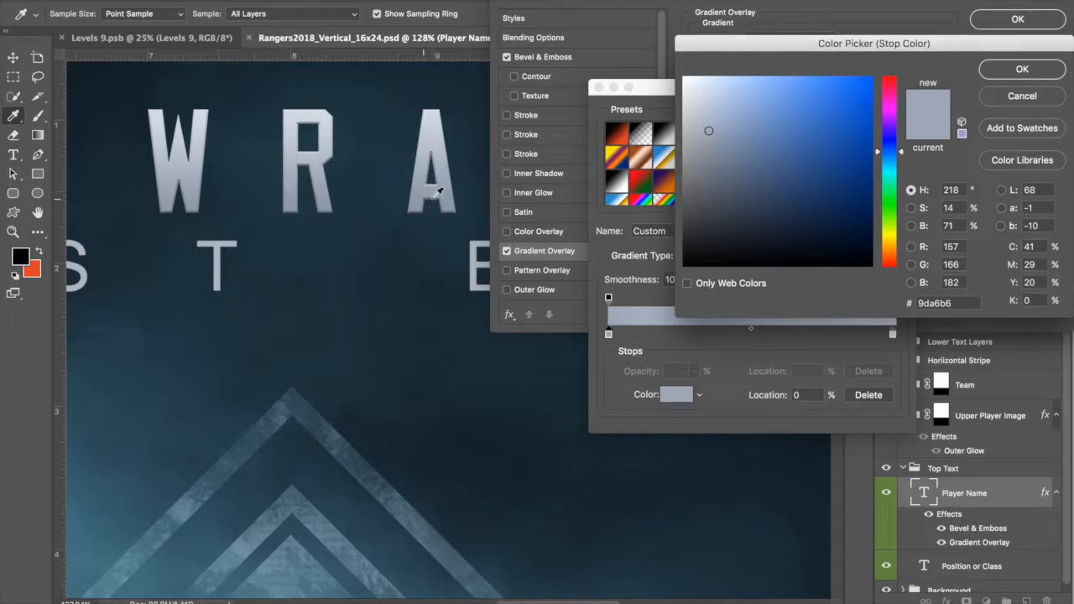
left_click(778, 223)
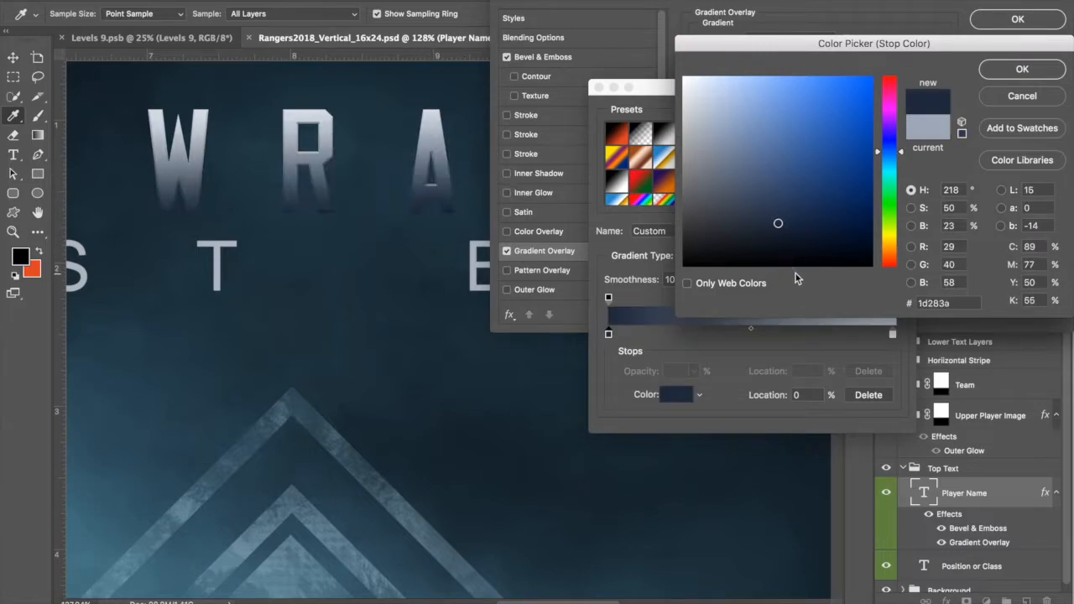
left_click(746, 159)
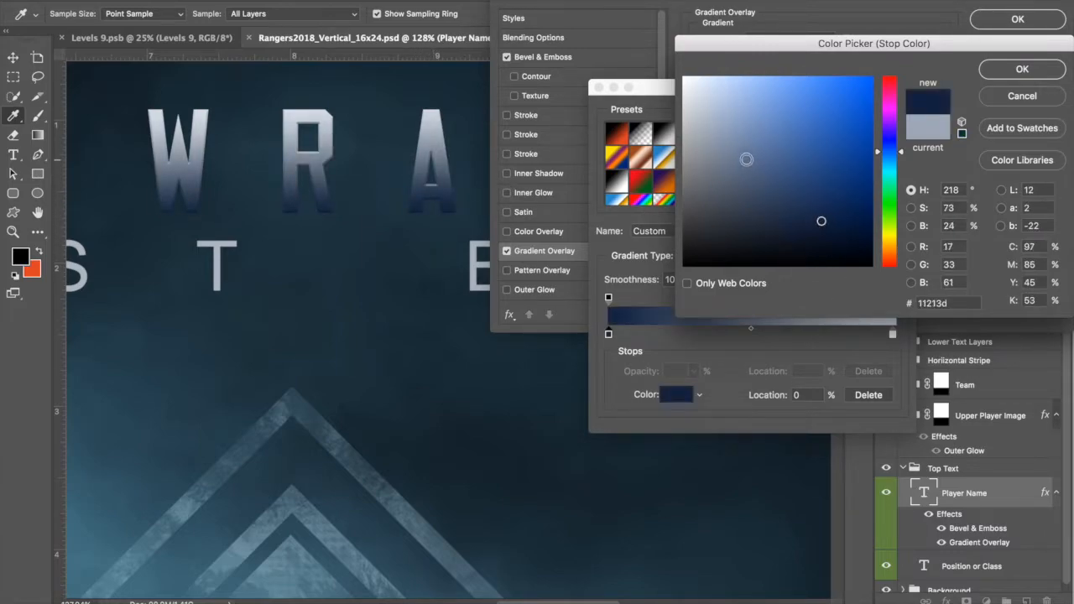
left_click(1022, 99)
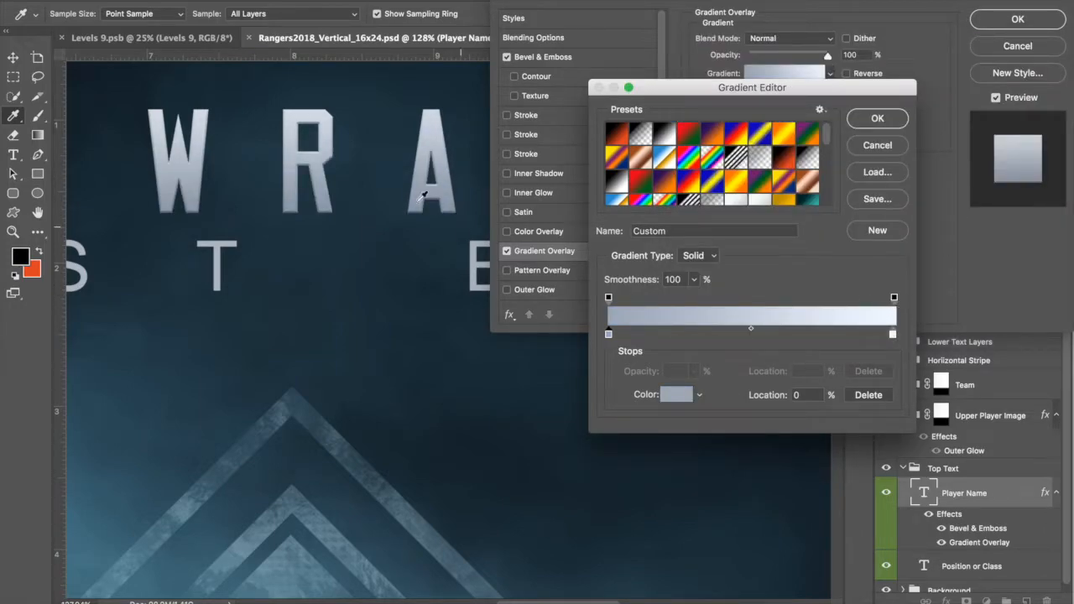
Step: Try pale and darker gold for the right stop, discard it, and cancel the Gradient Editor
left_click(892, 335)
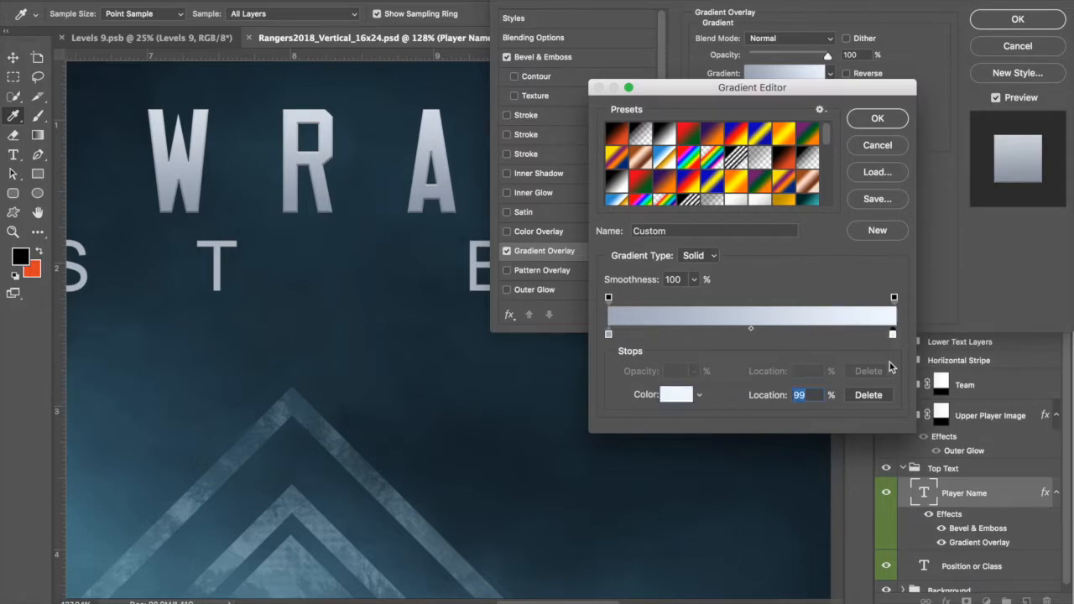
left_click(680, 395)
left_click(903, 241)
left_click(837, 103)
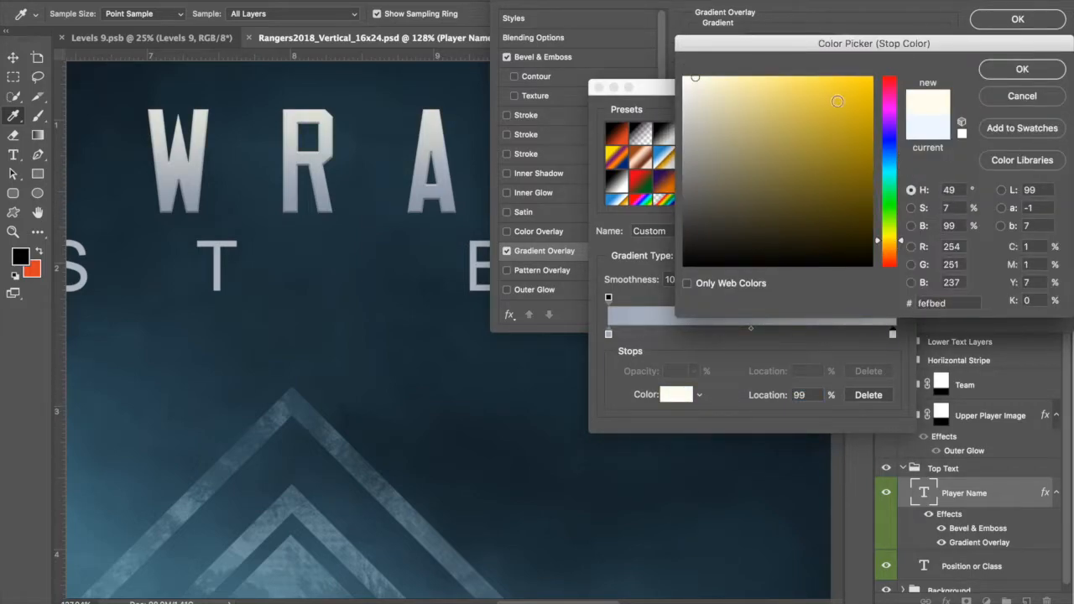
left_click(856, 143)
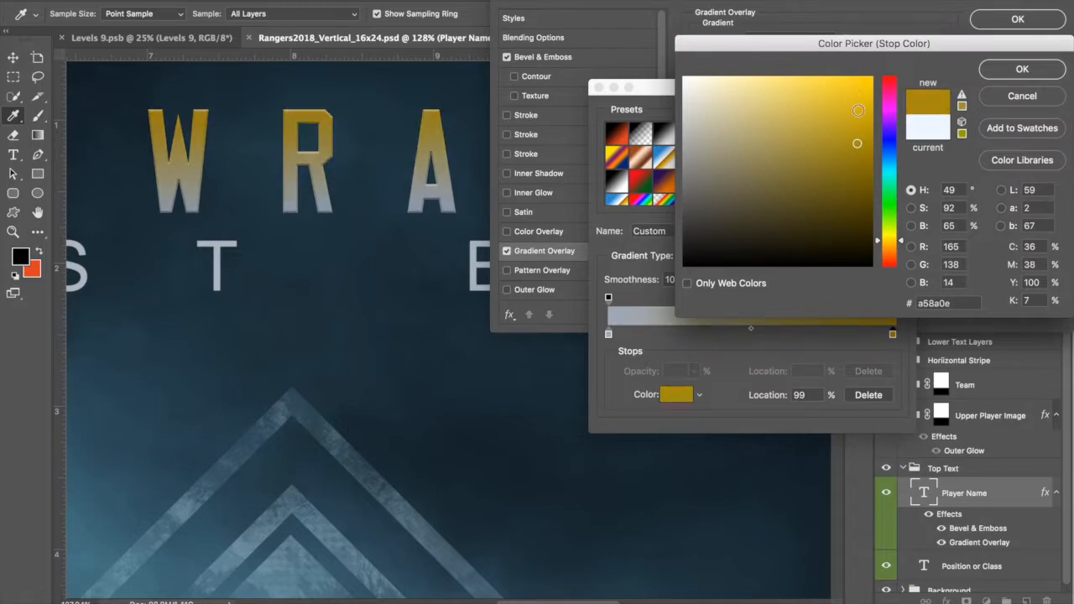
left_click(1023, 98)
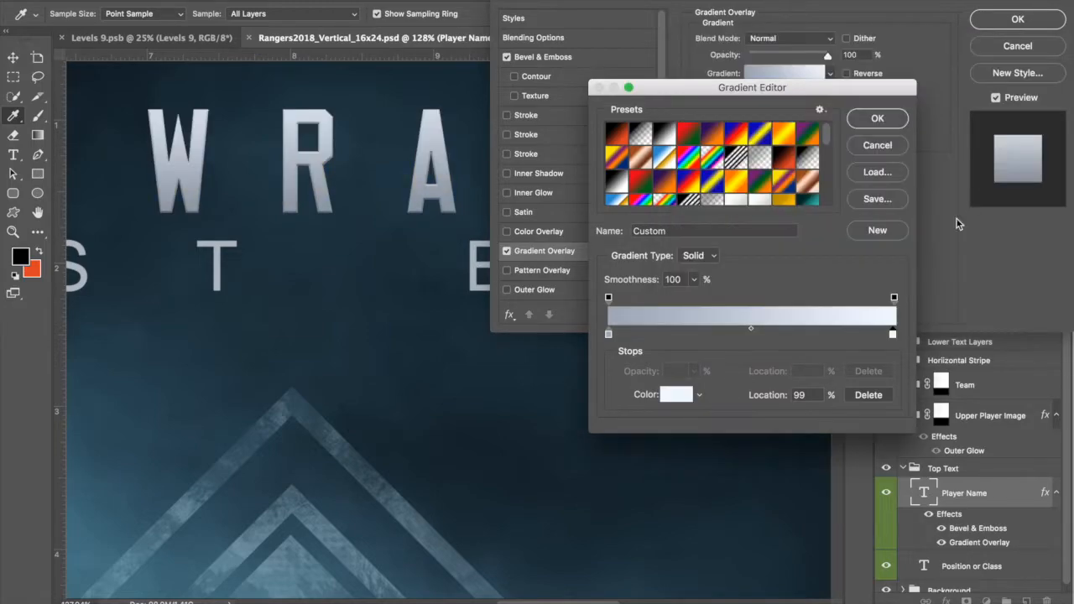
left_click(882, 144)
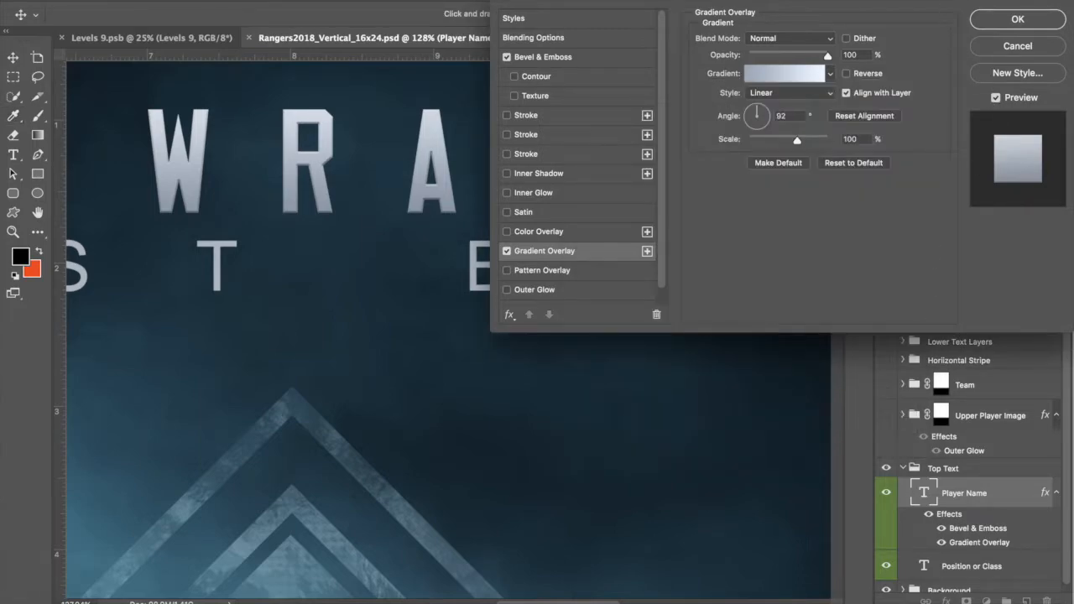
left_click_drag(939, 0, 924, 0)
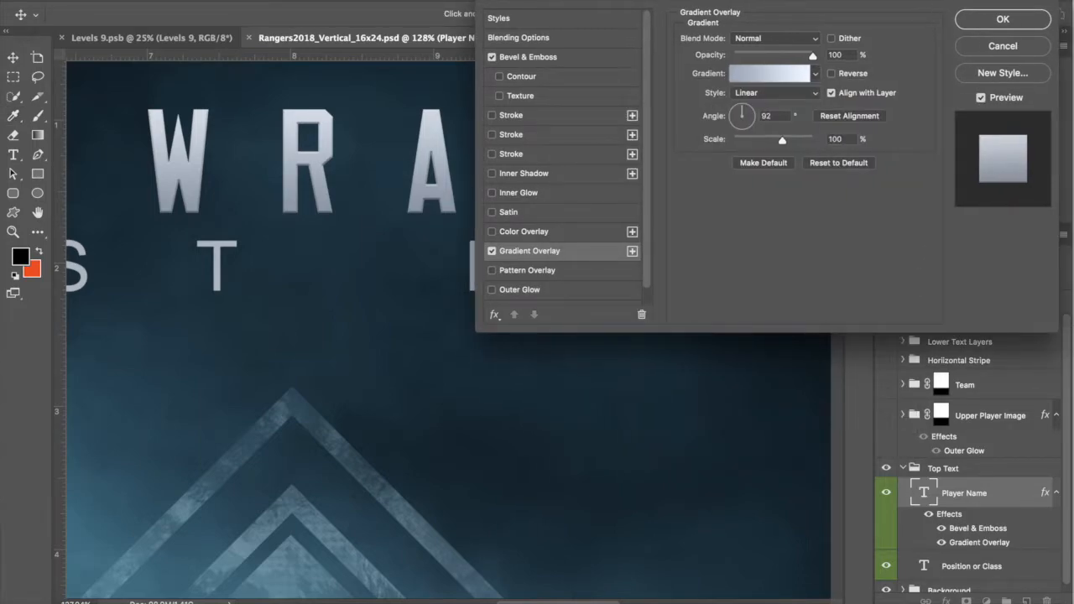
Step: Cancel the Layer Style, then check the Position or Class text colour, pale blue eaf1fd, unchanged
left_click(1006, 48)
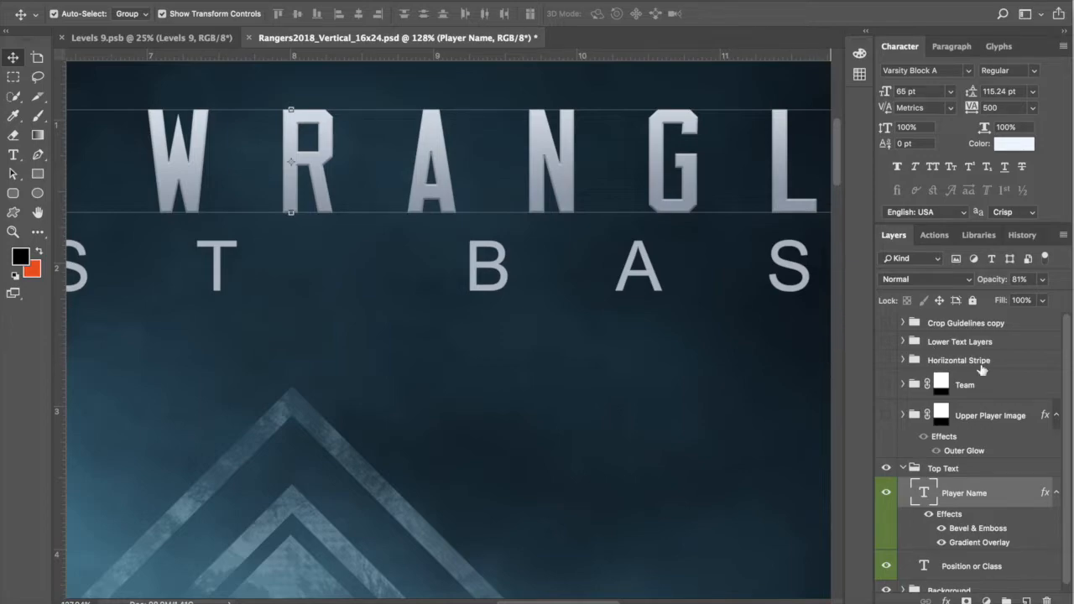
left_click(993, 577)
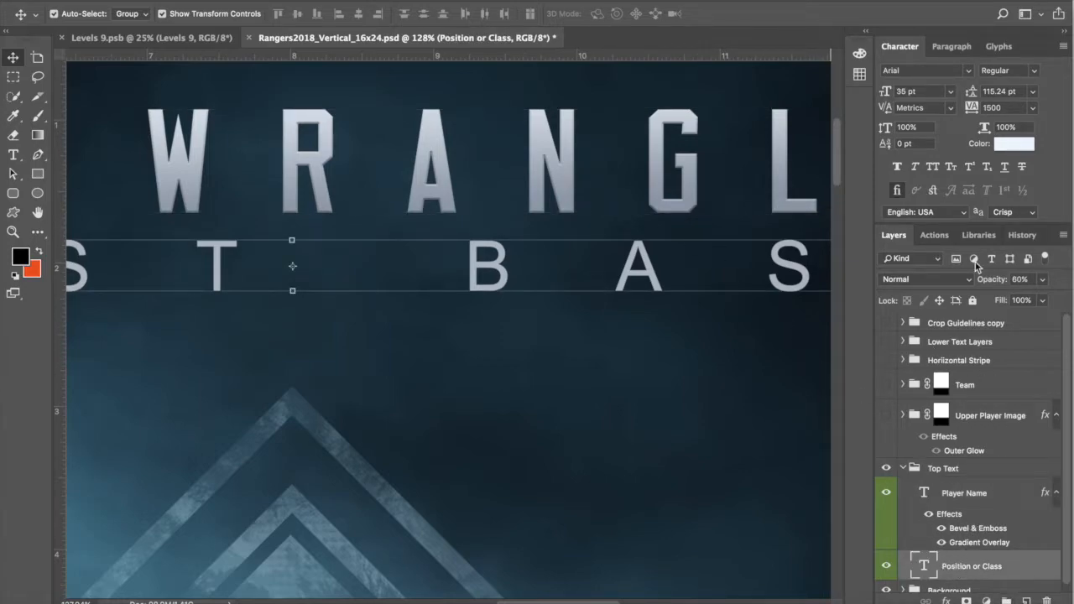
left_click(1015, 146)
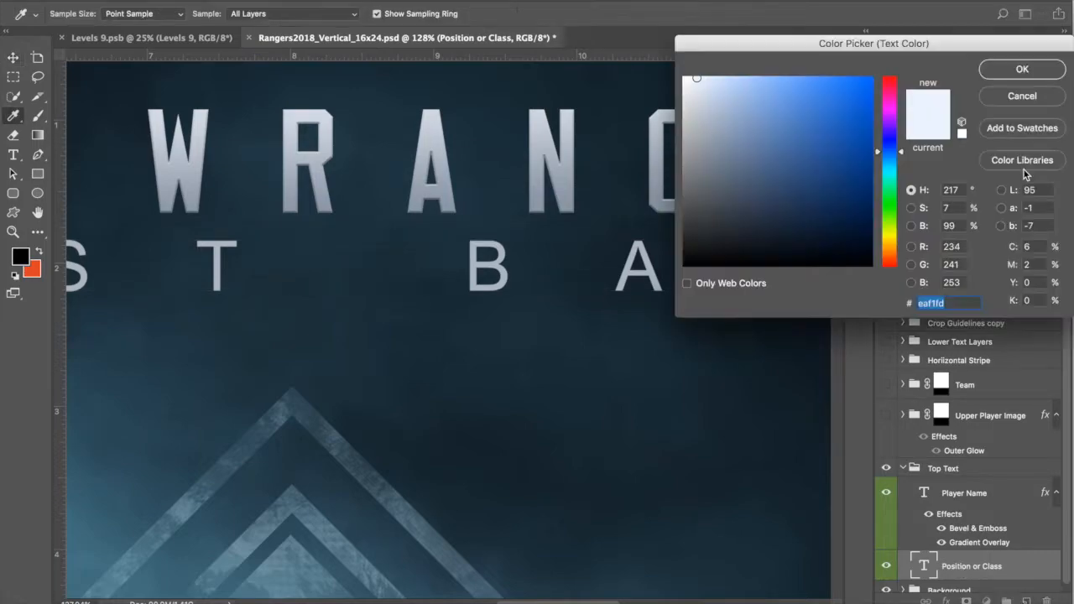
left_click(1030, 95)
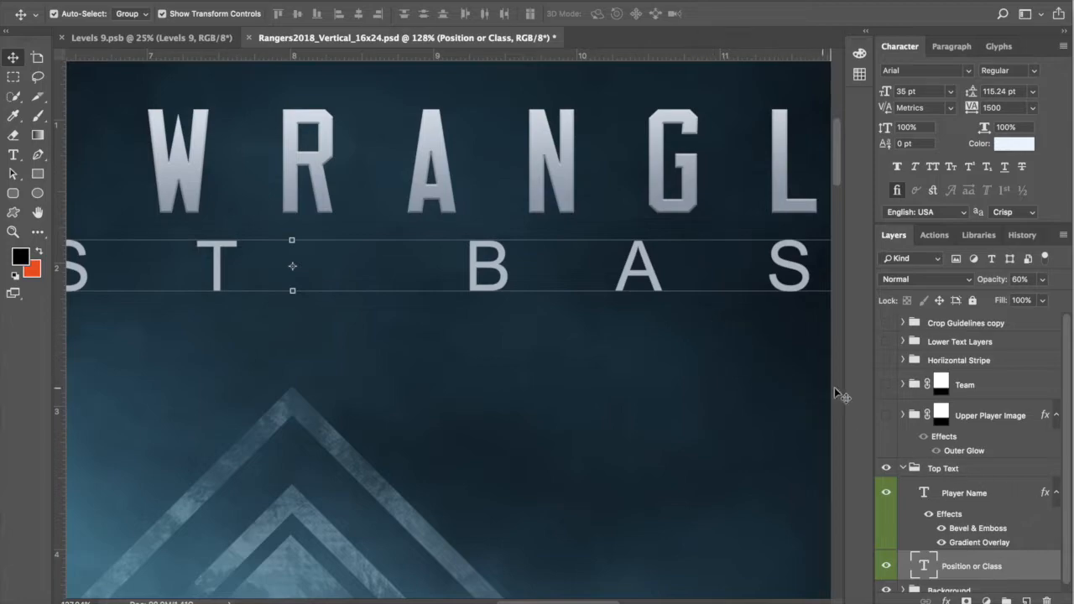
Step: Try a Gradient Overlay on the Position or Class layer, then discard it to keep FIRST BASE plain
right_click(1004, 567)
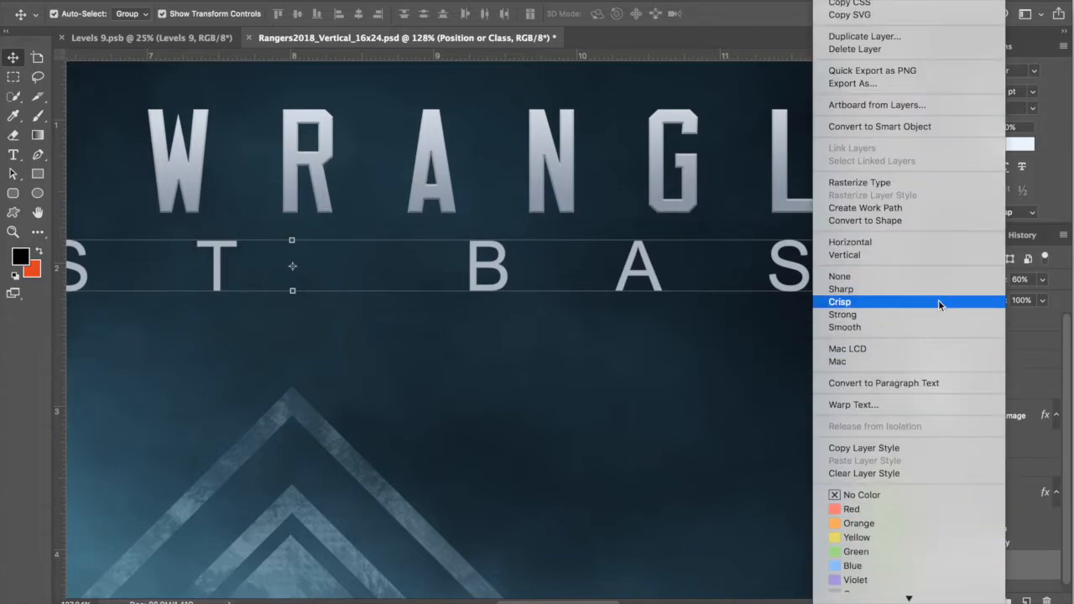
left_click(1017, 573)
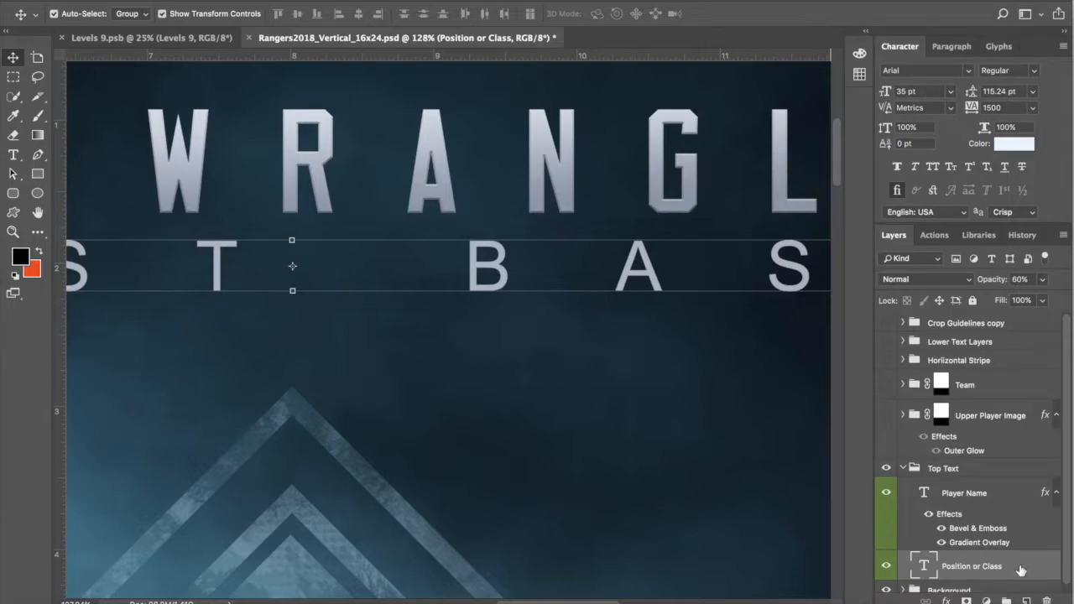
double_click(1021, 567)
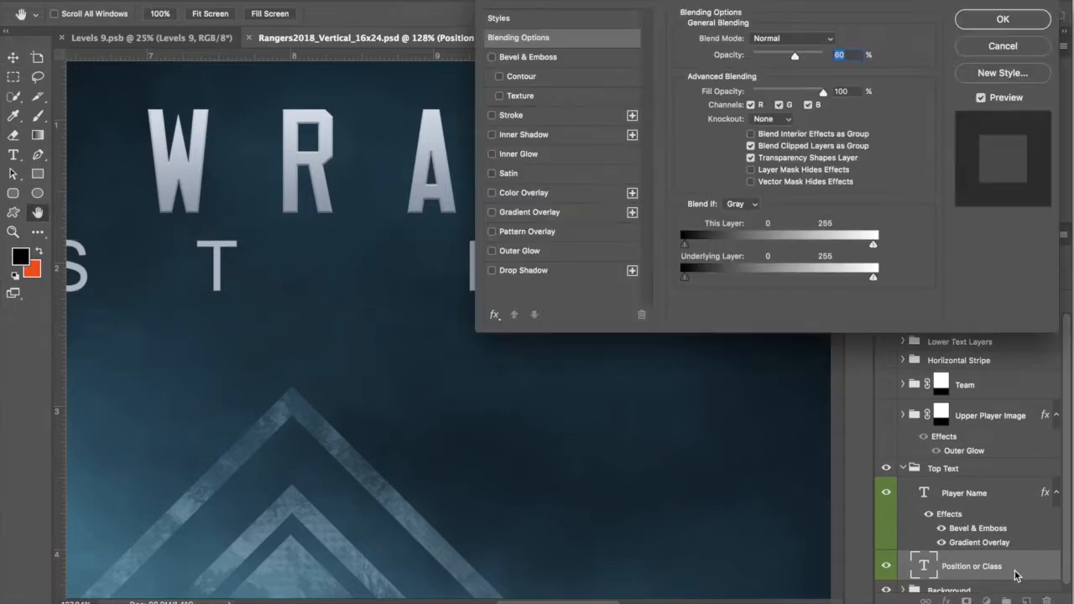
left_click(492, 213)
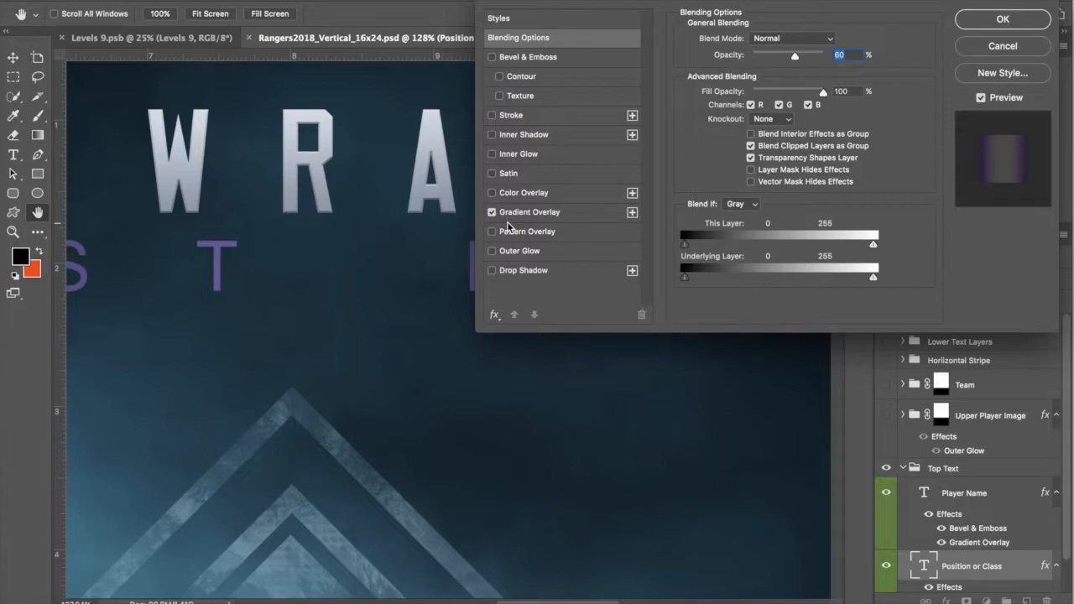
left_click(550, 212)
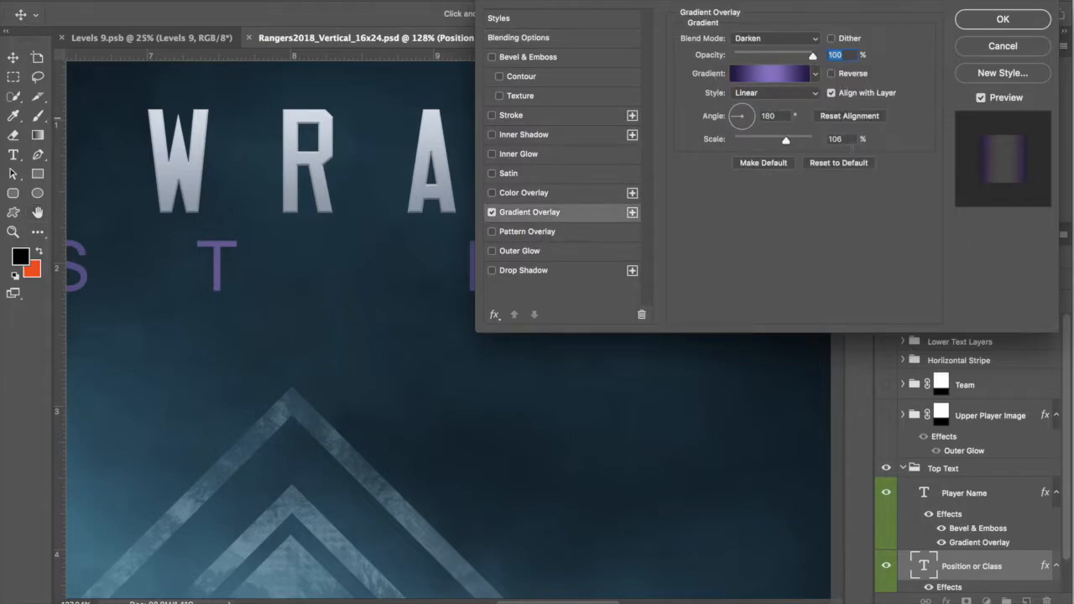
left_click(994, 47)
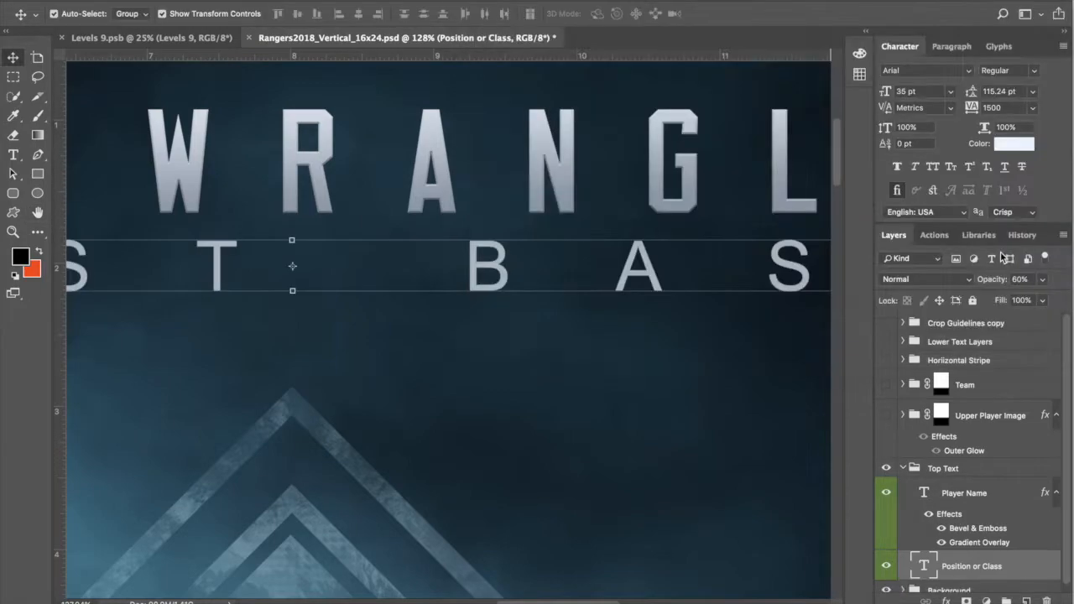
Step: Collapse the Top Text group, select Upper Player Image, and zoom out to view the whole poster
left_click(903, 468)
left_click(1007, 424)
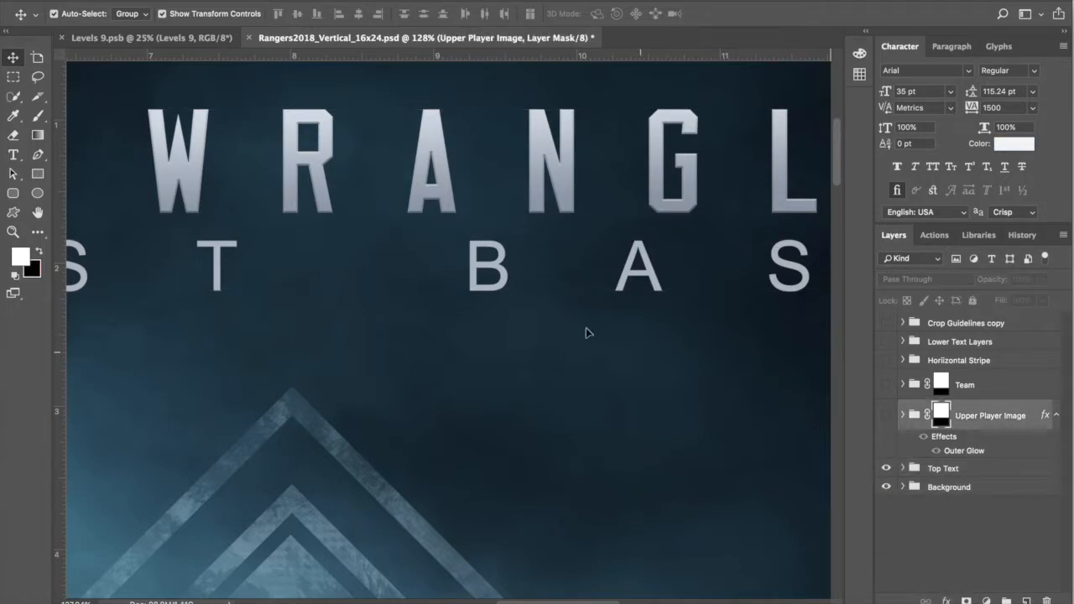
scroll(597, 332, "down", 5)
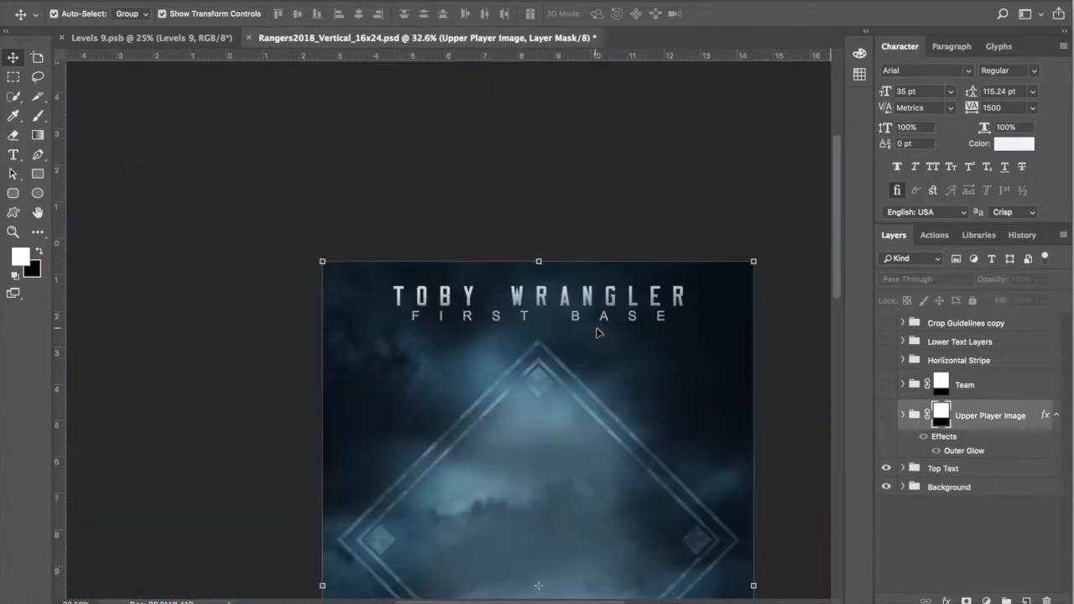
scroll(606, 343, "down", 3)
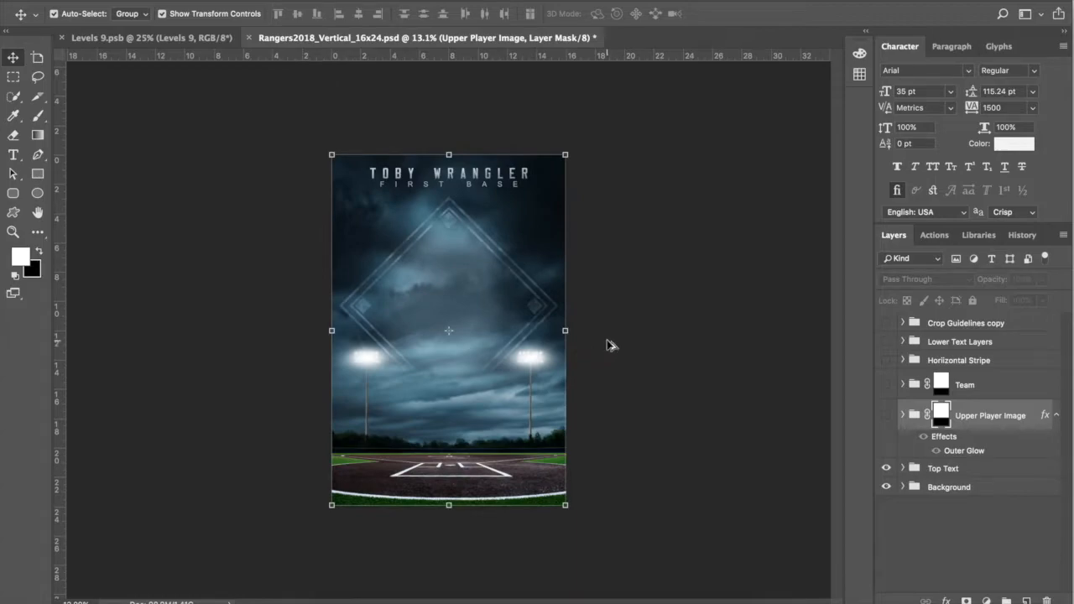
scroll(610, 344, "up", 2)
Step: Solo the Upper Player Image, then show it with the Background and Top Text layers
left_click(1013, 418)
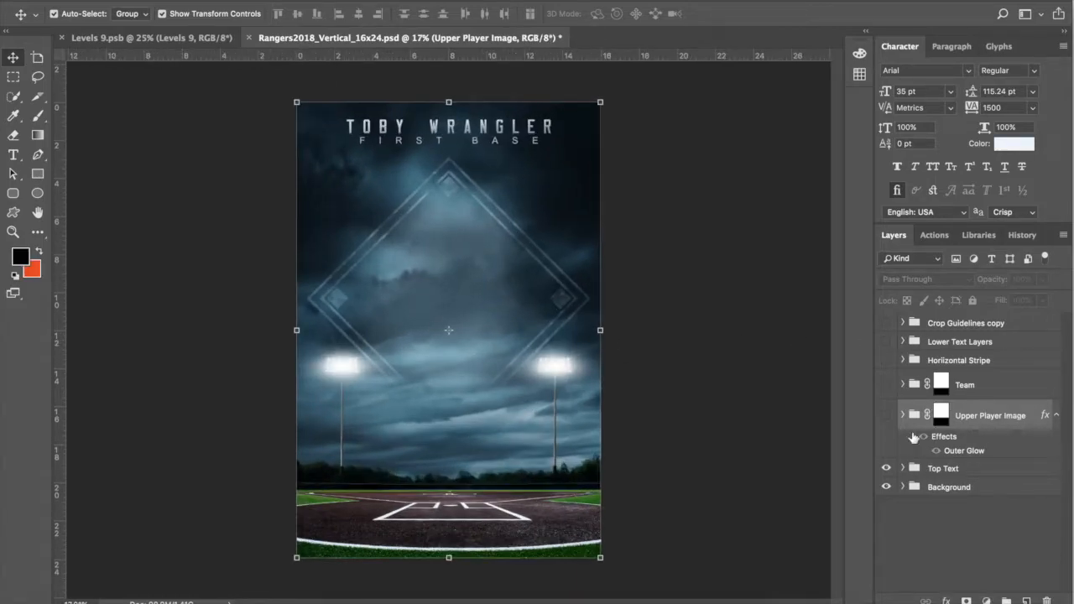
left_click(886, 422, "alt")
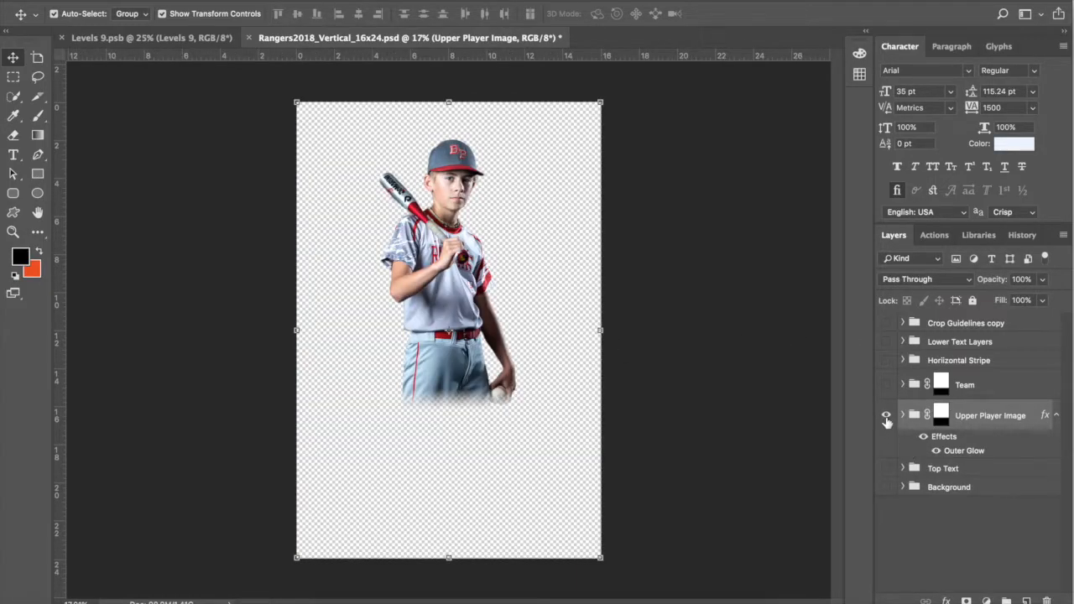
left_click(887, 419)
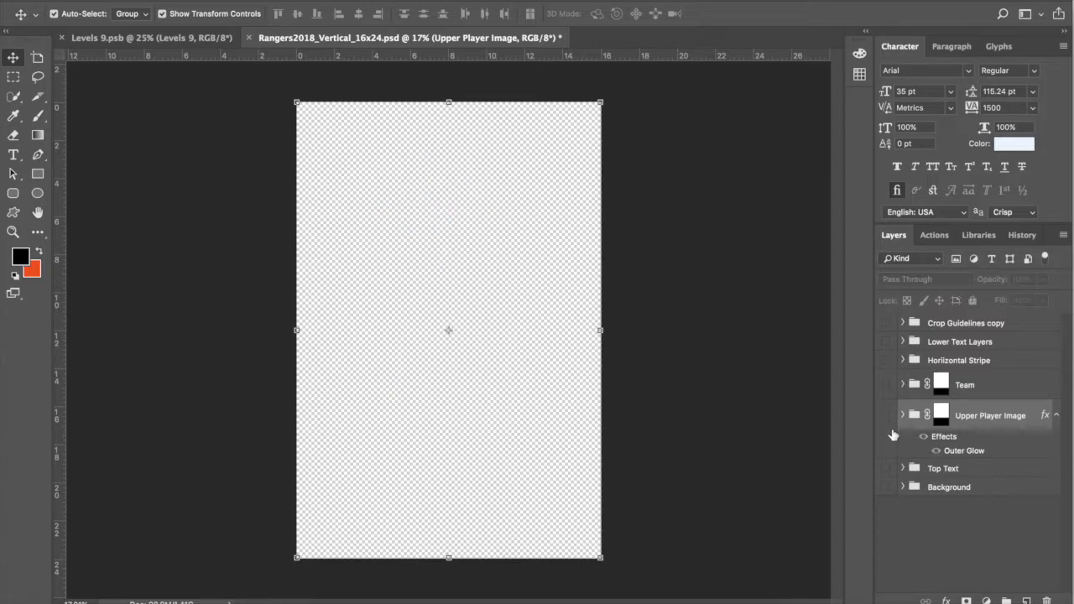
left_click_drag(887, 487, 886, 468)
left_click(886, 417)
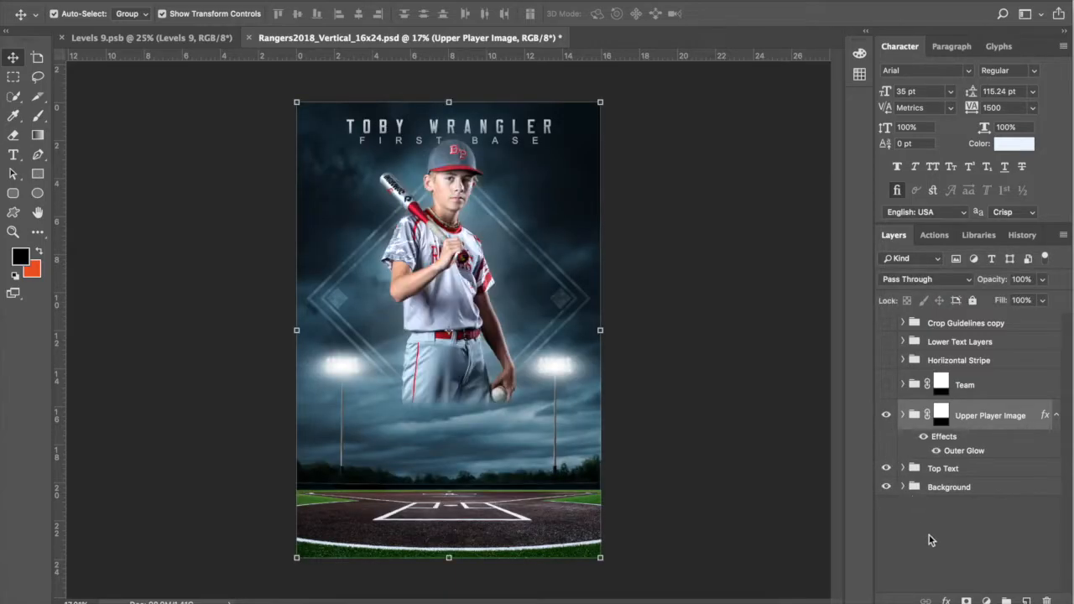
Step: Expand the Upper Player Image group to inspect the player photo and group mask
left_click(902, 414)
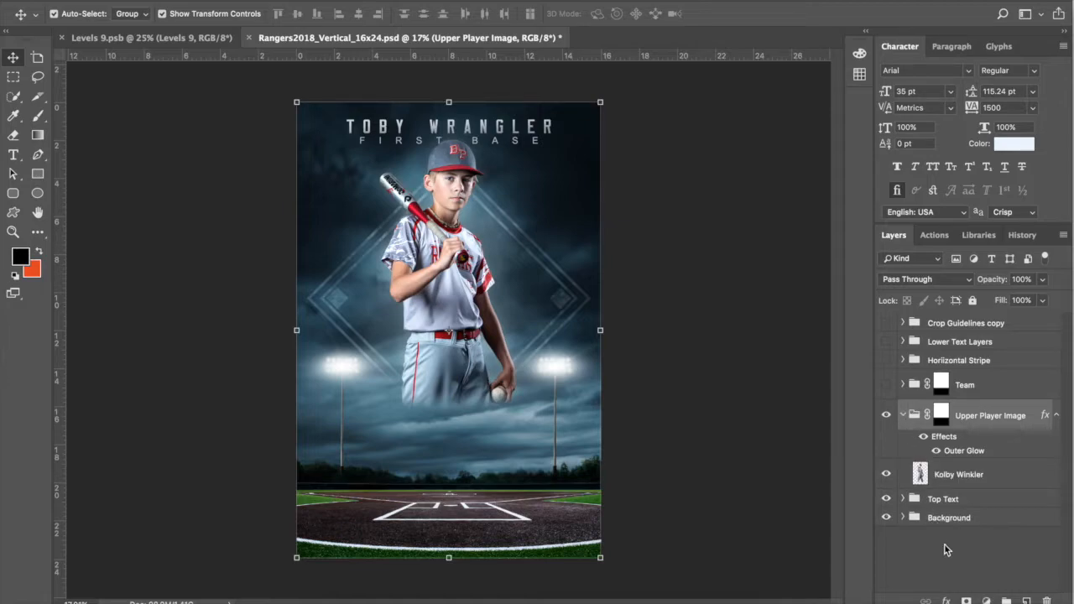
left_click(965, 476)
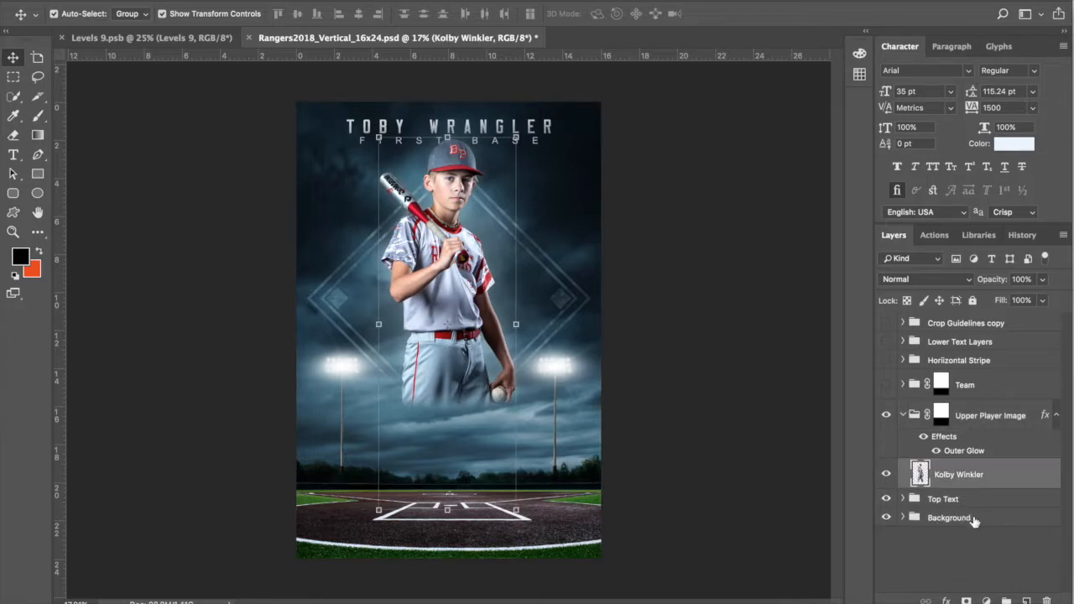
left_click(940, 419)
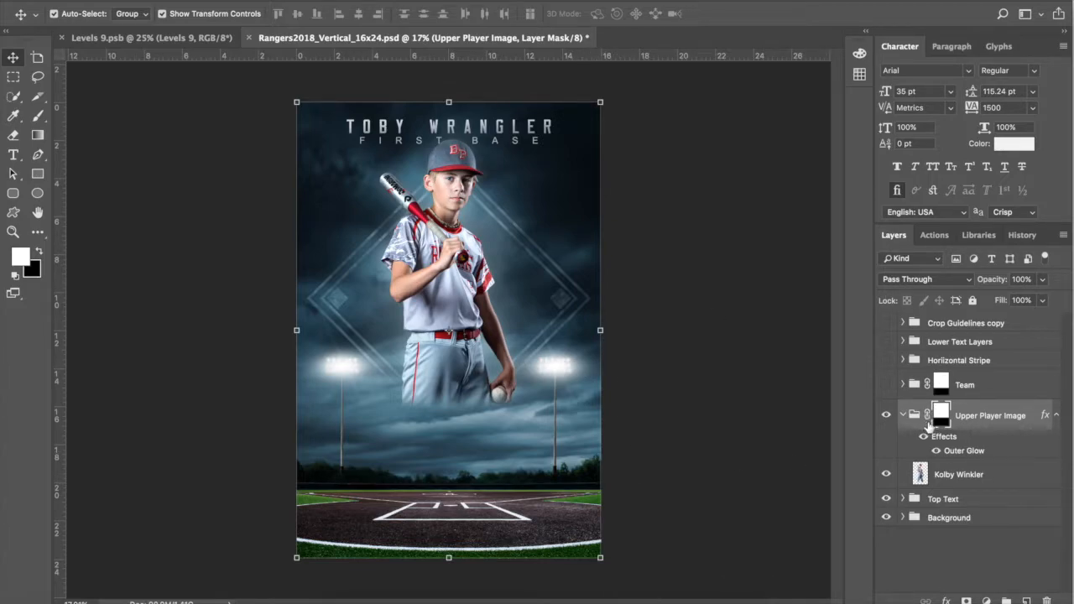
left_click(959, 476)
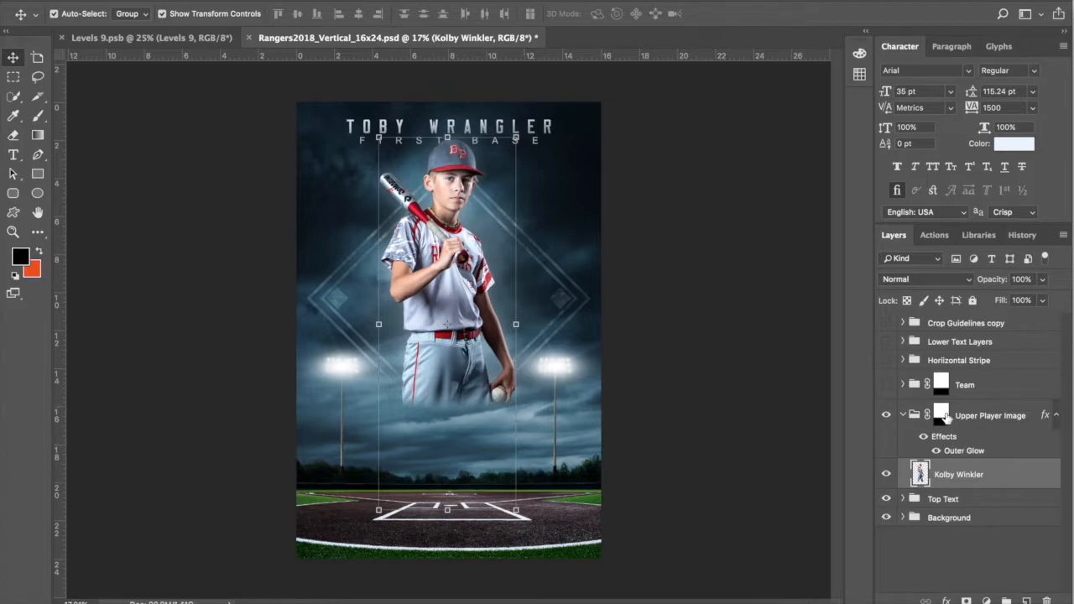
Step: Check the player's Screen Outer Glow (20% opacity, 250 px), then collapse the group
left_click(963, 454)
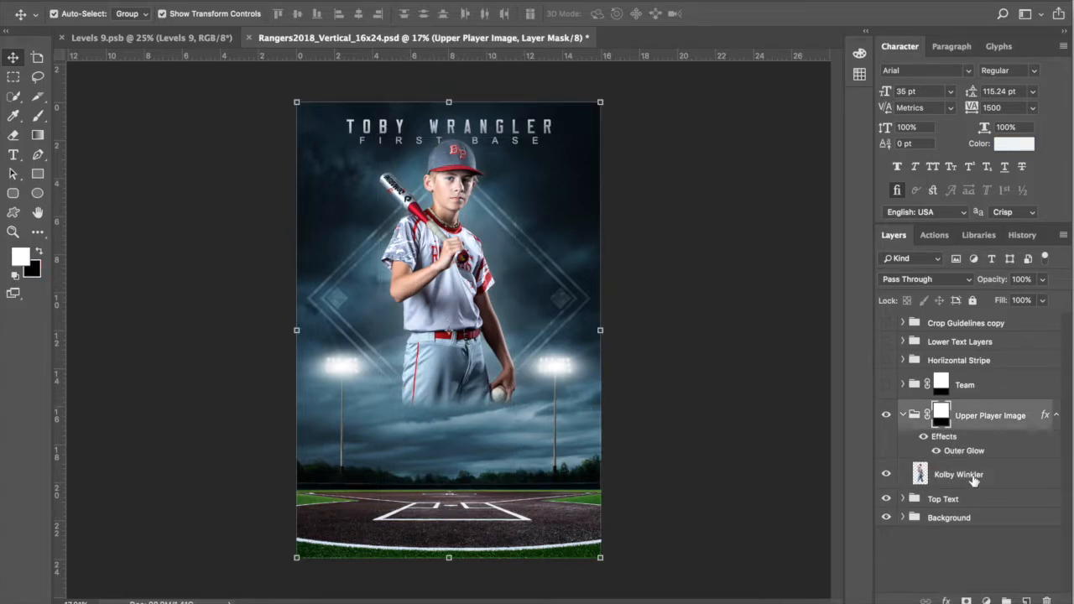
left_click(937, 451)
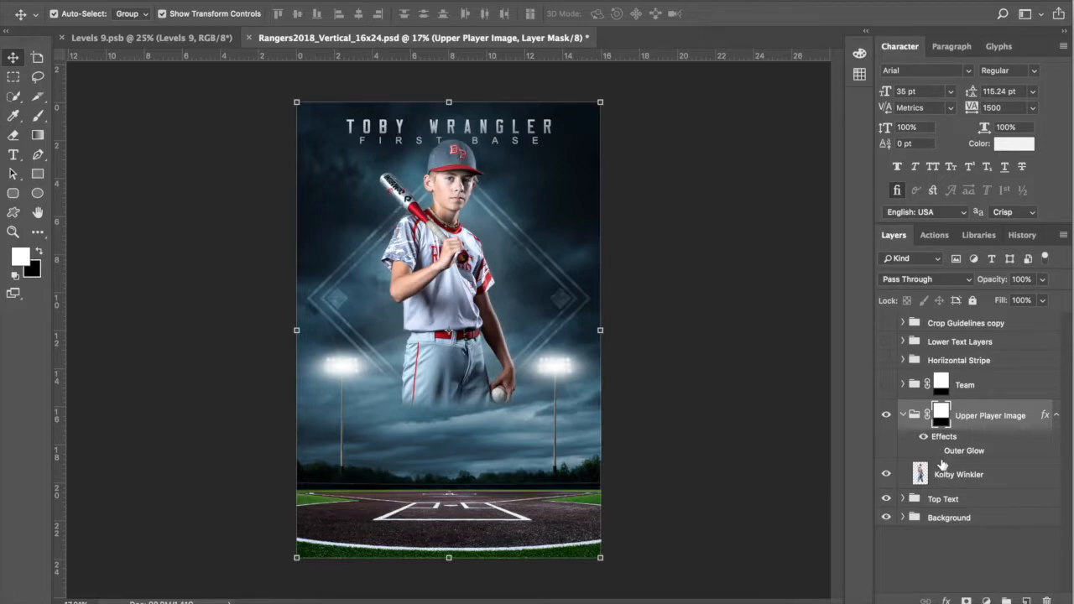
left_click(937, 453)
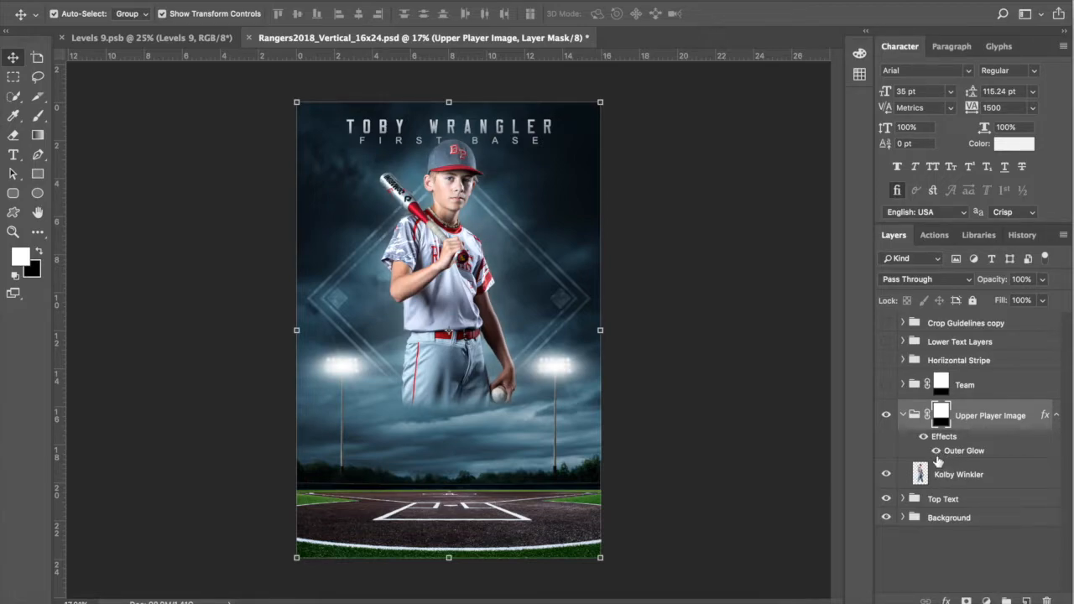
double_click(963, 451)
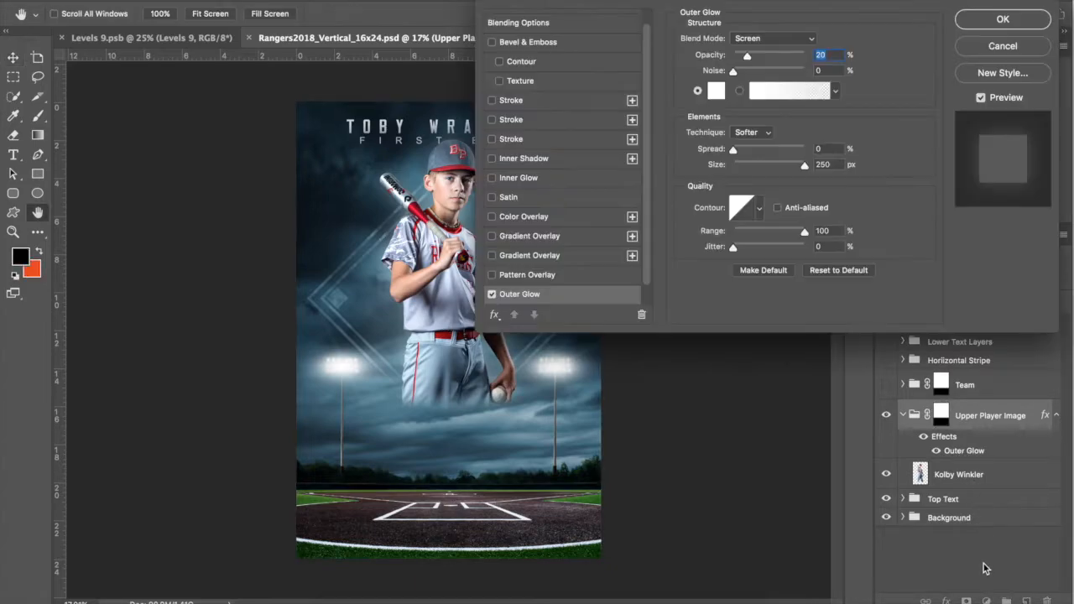
left_click(1003, 51)
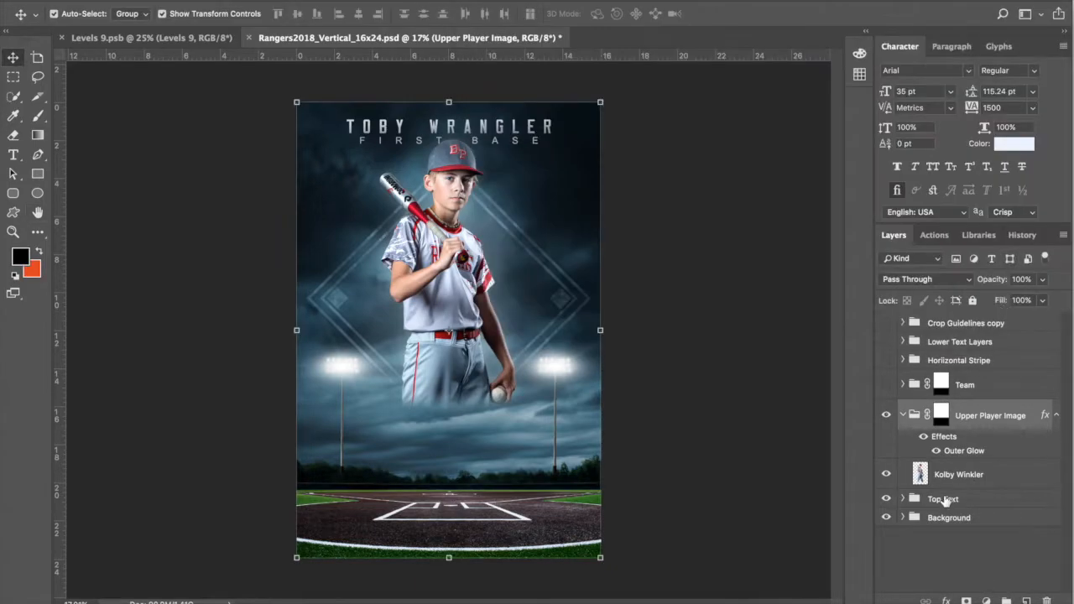
left_click(903, 414)
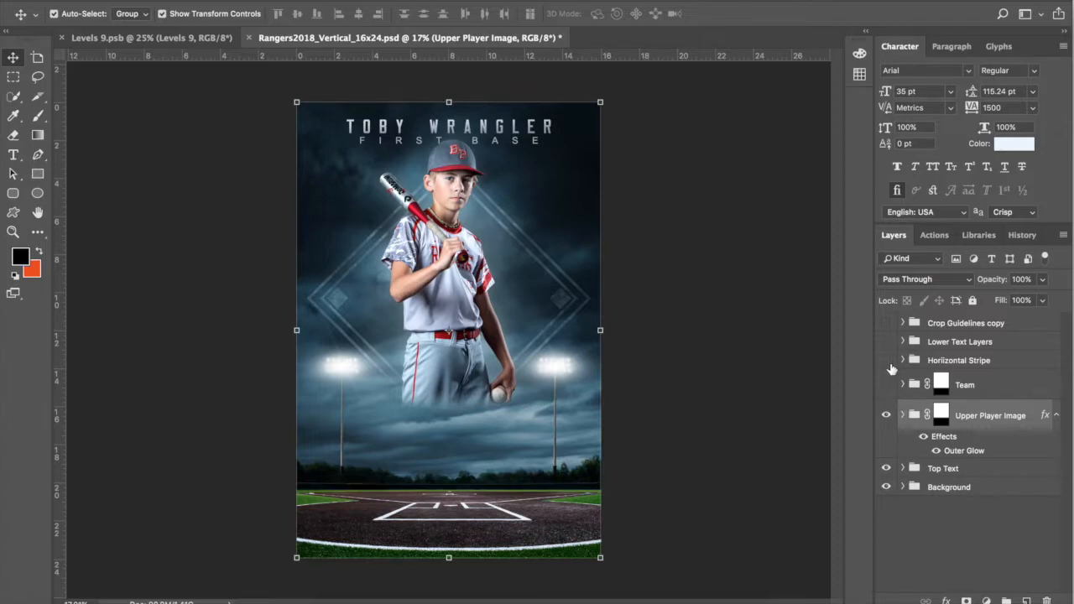
Step: Turn on the Horizontal Stripe, RANGERS BASEBALL text and Team row
left_click(886, 360)
left_click(886, 343)
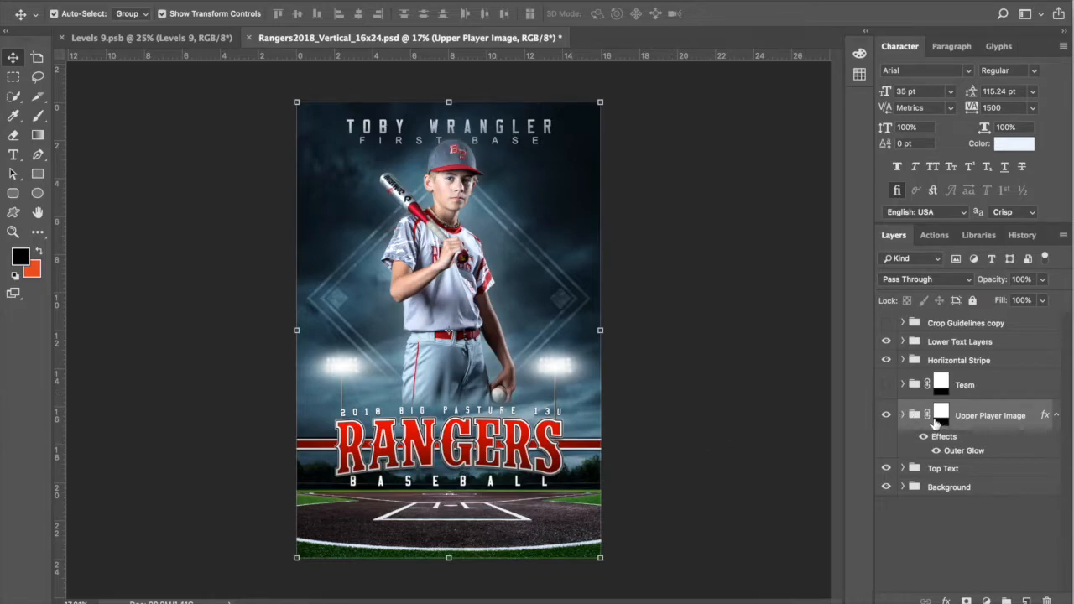
left_click(886, 385)
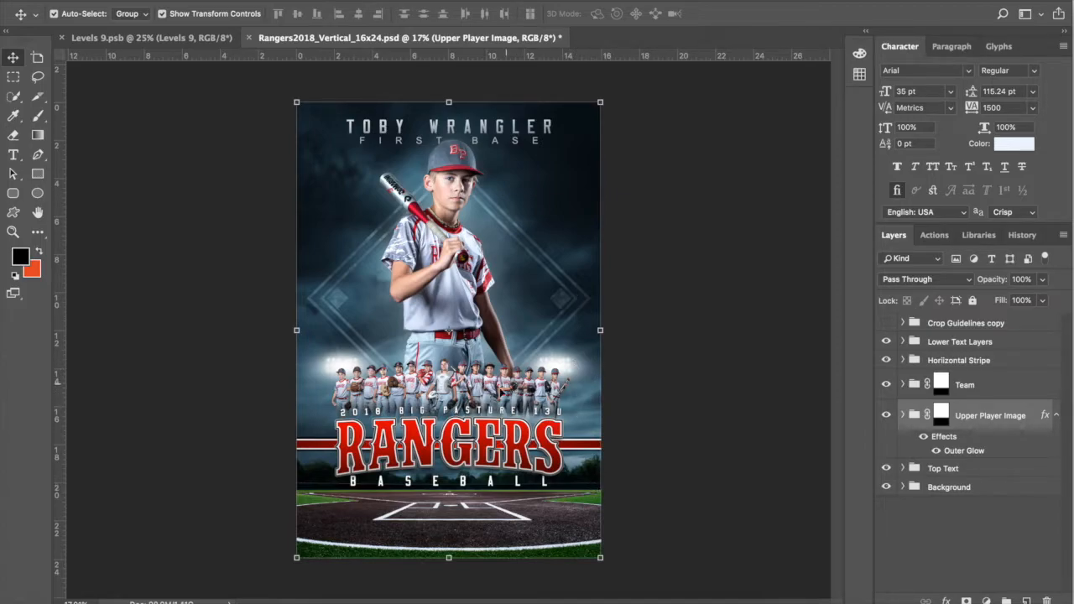
Step: Expand Team and toggle the Darken Lower Legs adjustment to compare its effect
left_click(904, 384)
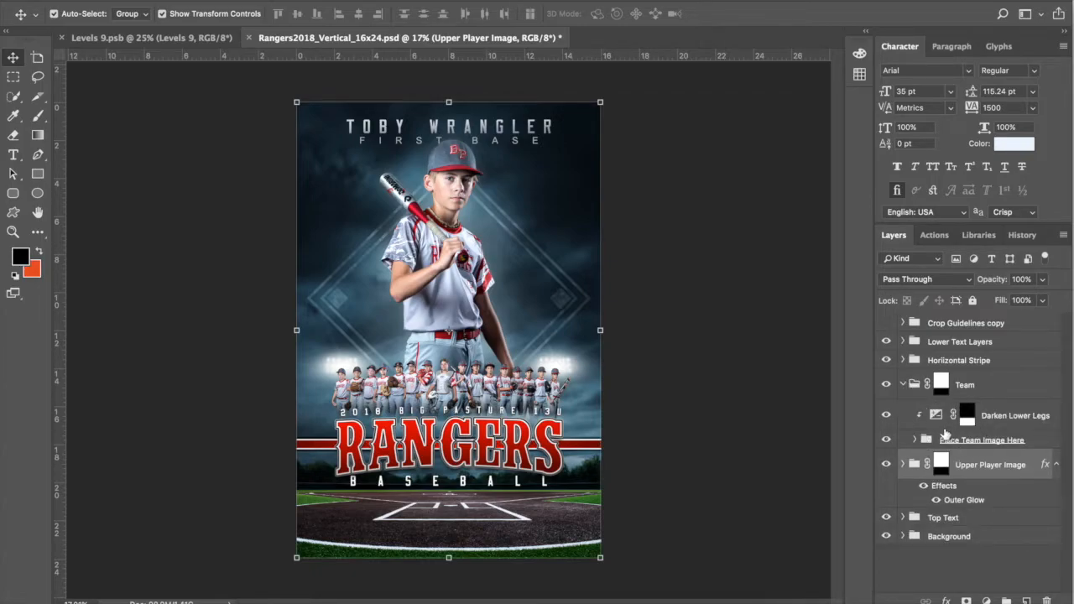
left_click(934, 417)
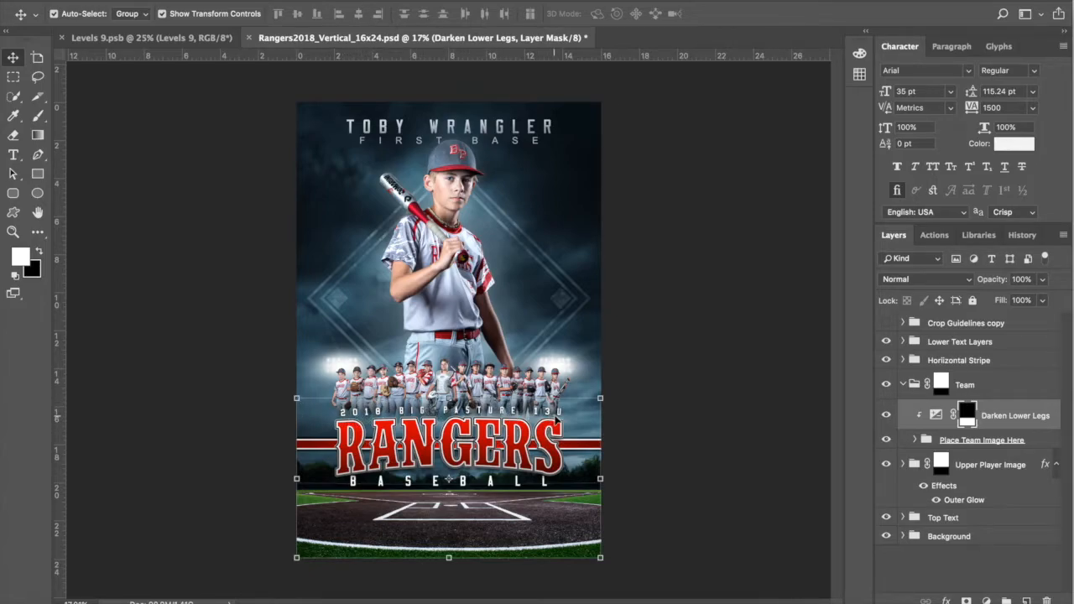
left_click(886, 416)
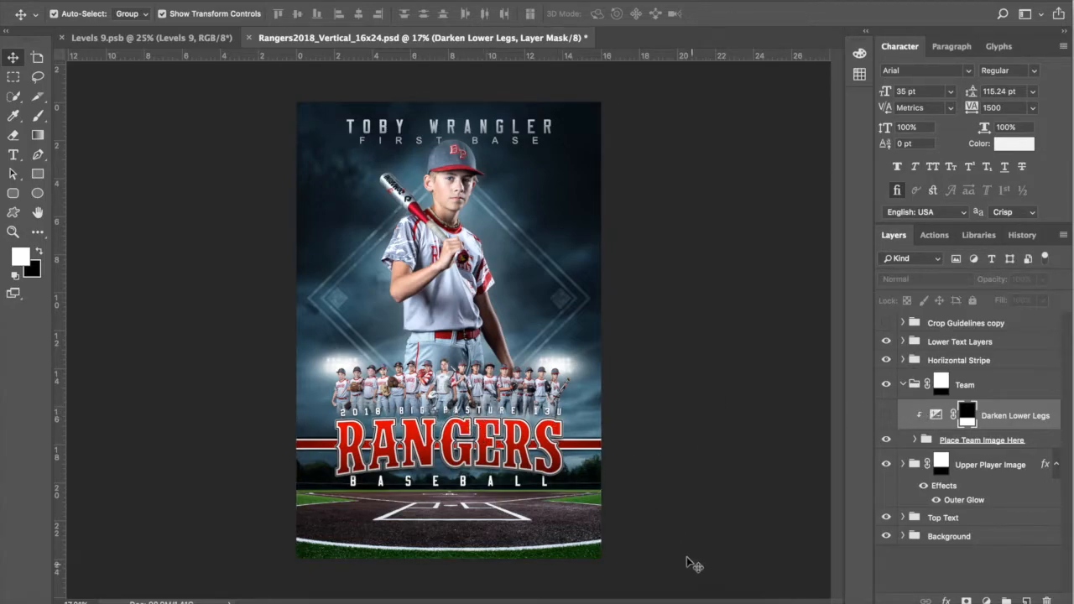
left_click(886, 415)
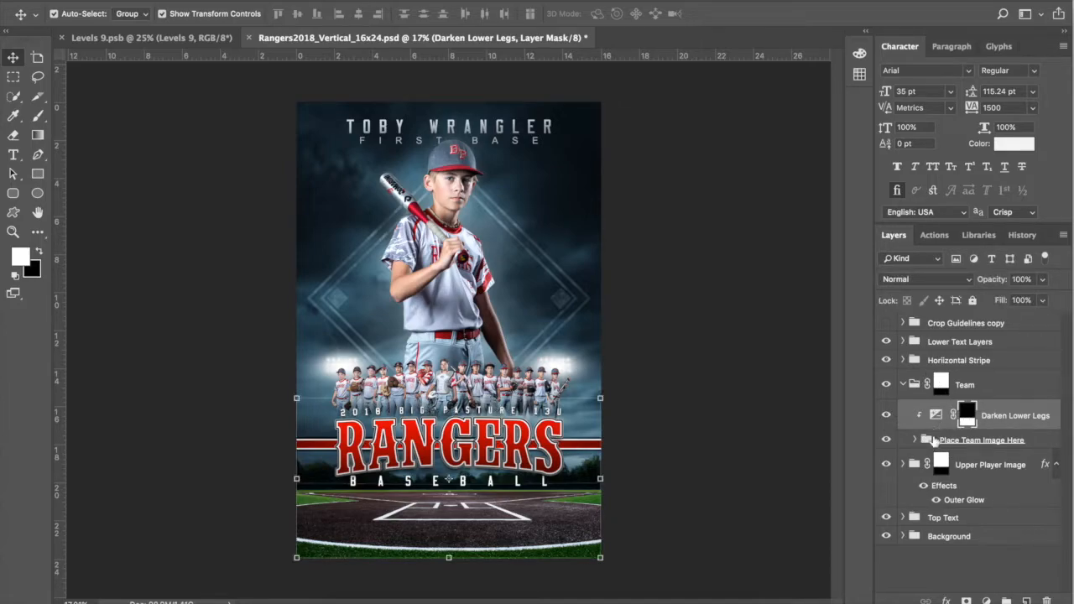
Step: Inspect the team photo inside Place Team Image Here, then collapse the Team groups
left_click(927, 440)
left_click(913, 439)
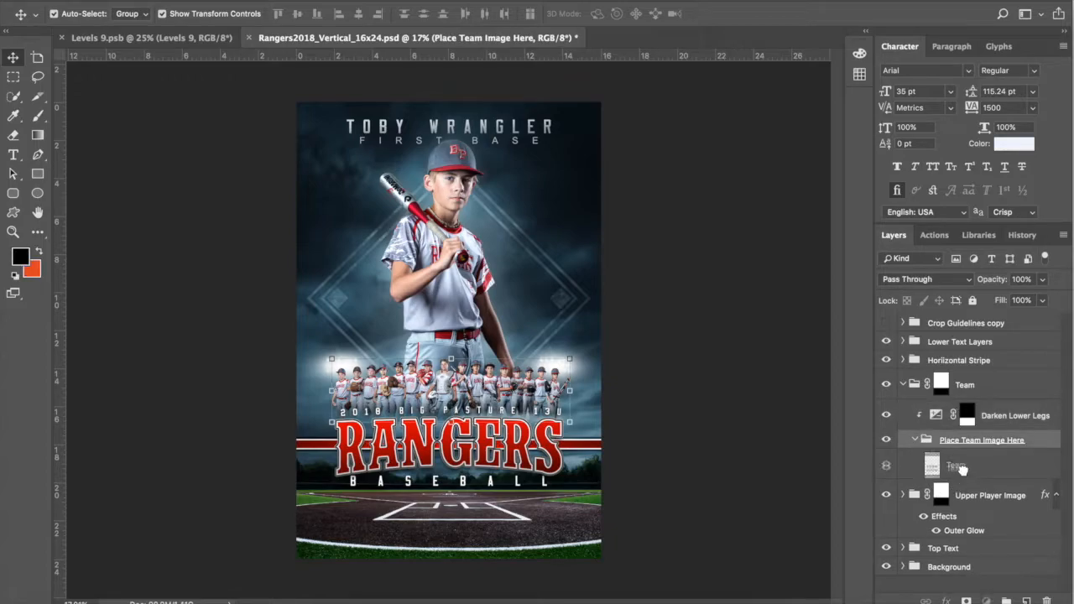
left_click(954, 466)
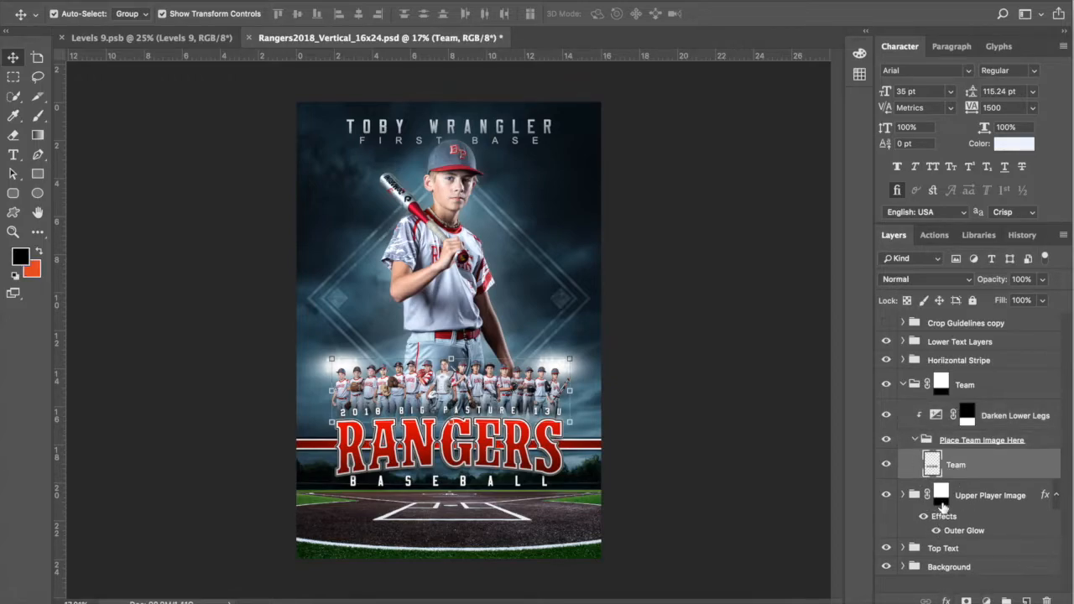
left_click(914, 440)
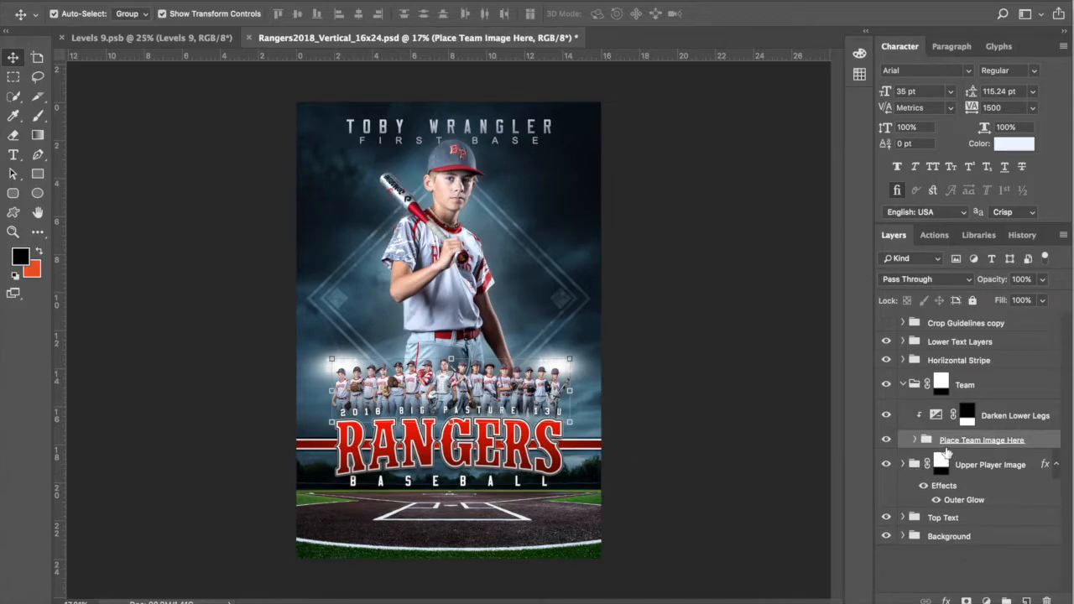
left_click(907, 386)
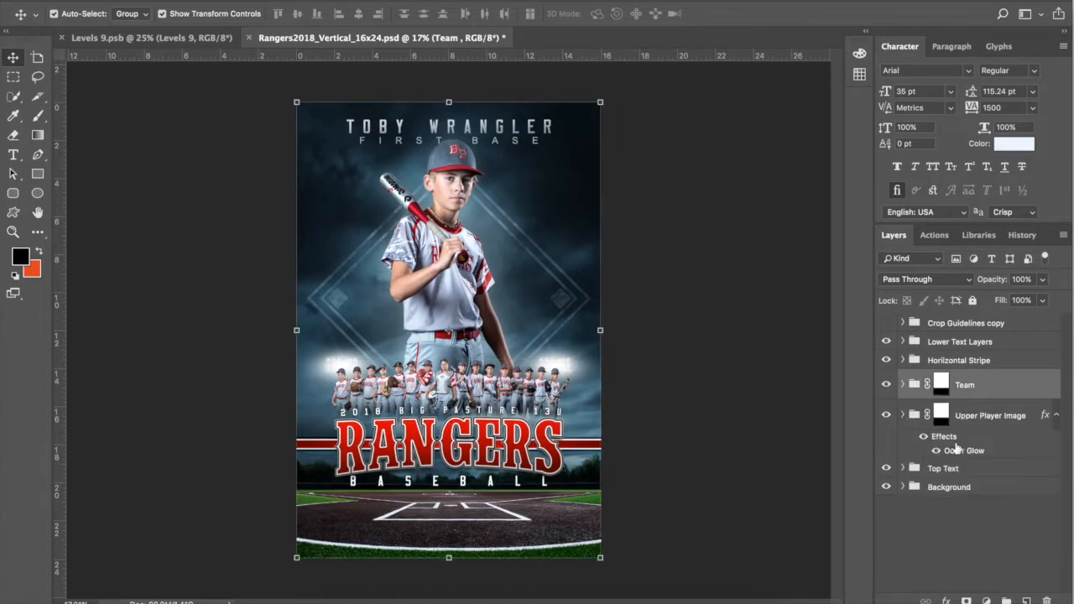
left_click(976, 361)
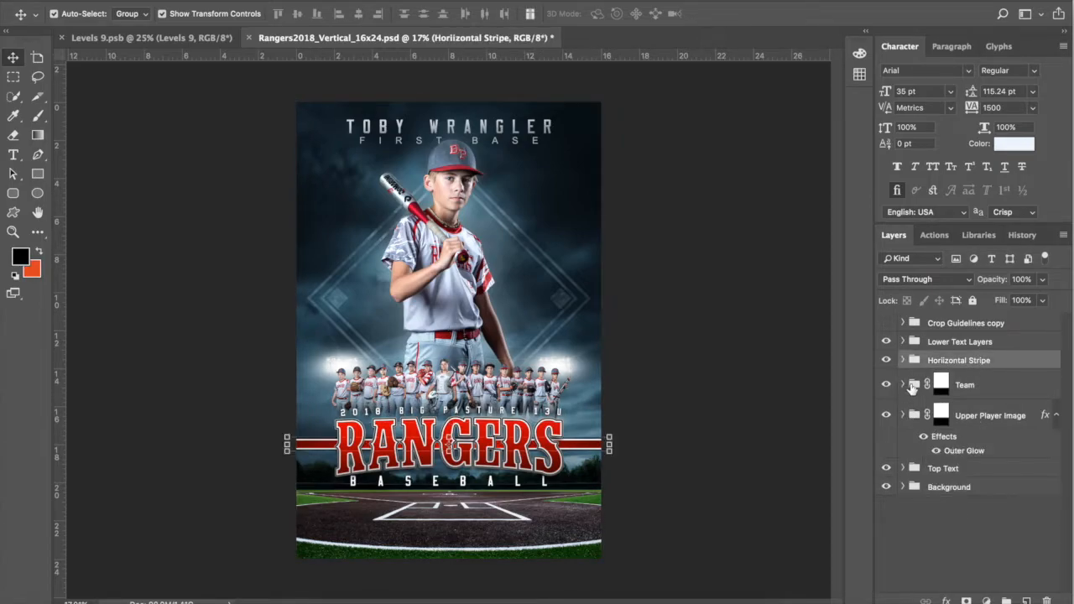
Step: Hide the lower RANGERS title and expand the Horizontal Stripe group, zoomed on the stripe
left_click(886, 342)
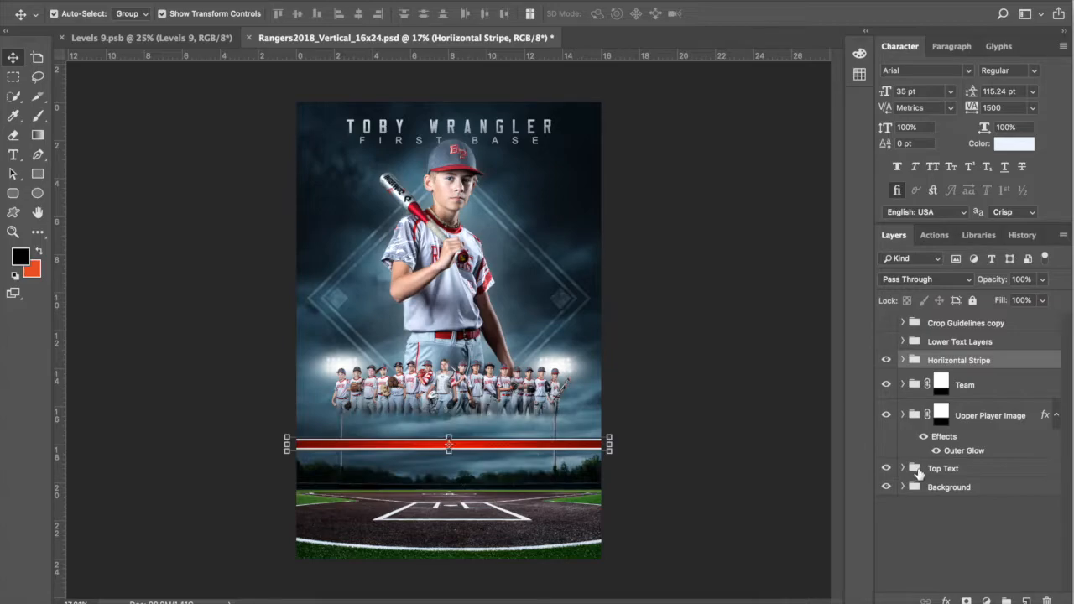
scroll(502, 435, "up", 6)
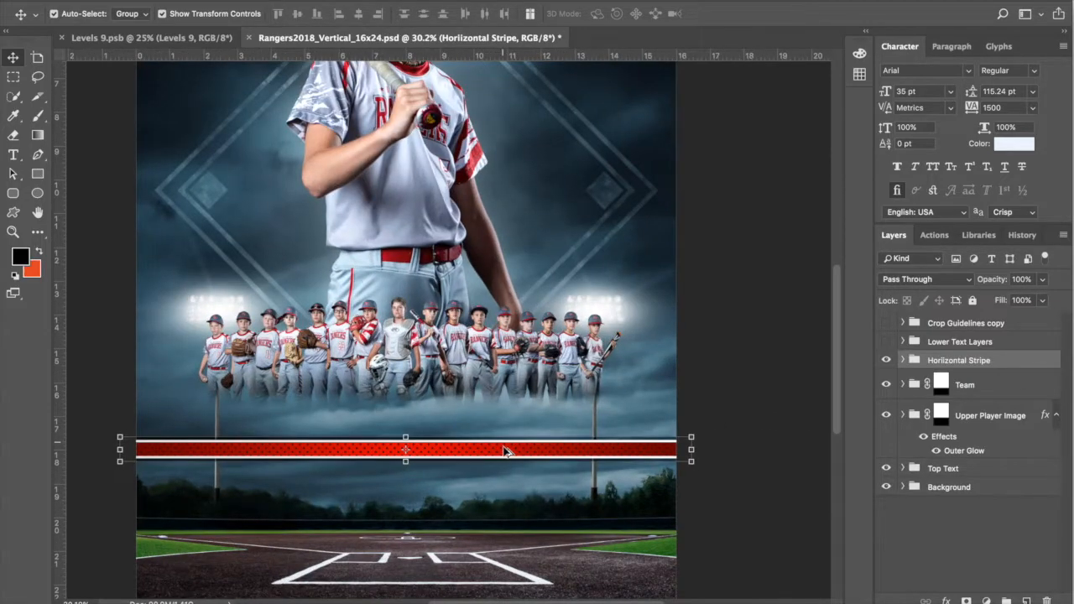
scroll(502, 452, "up", 8)
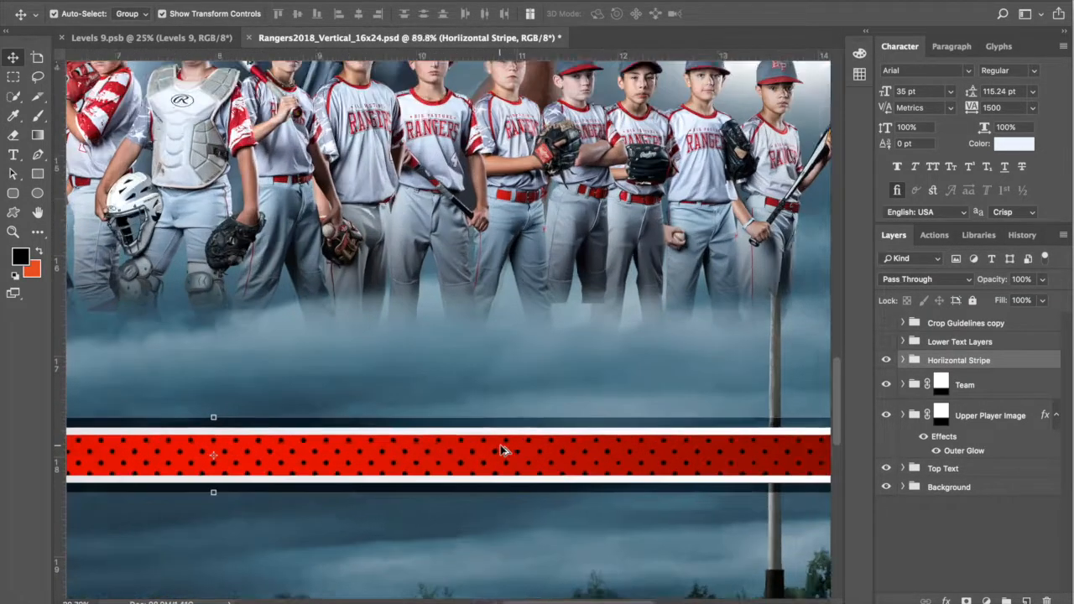
scroll(503, 452, "down", 3)
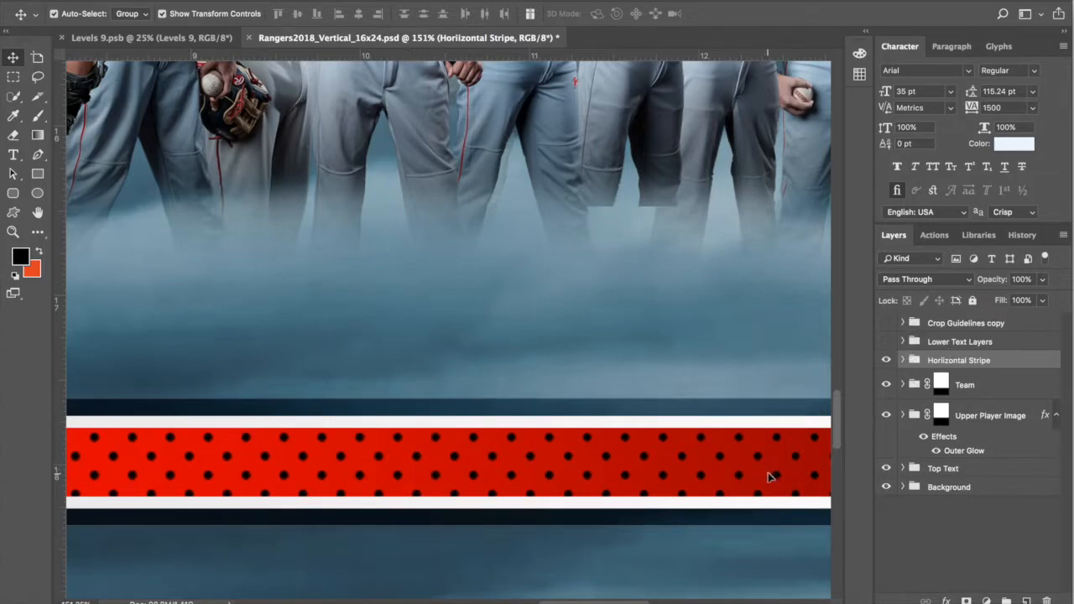
left_click(903, 360)
Step: Toggle the red polka-dot stripe and Dark Background Stripe layers to compare them
left_click(972, 390)
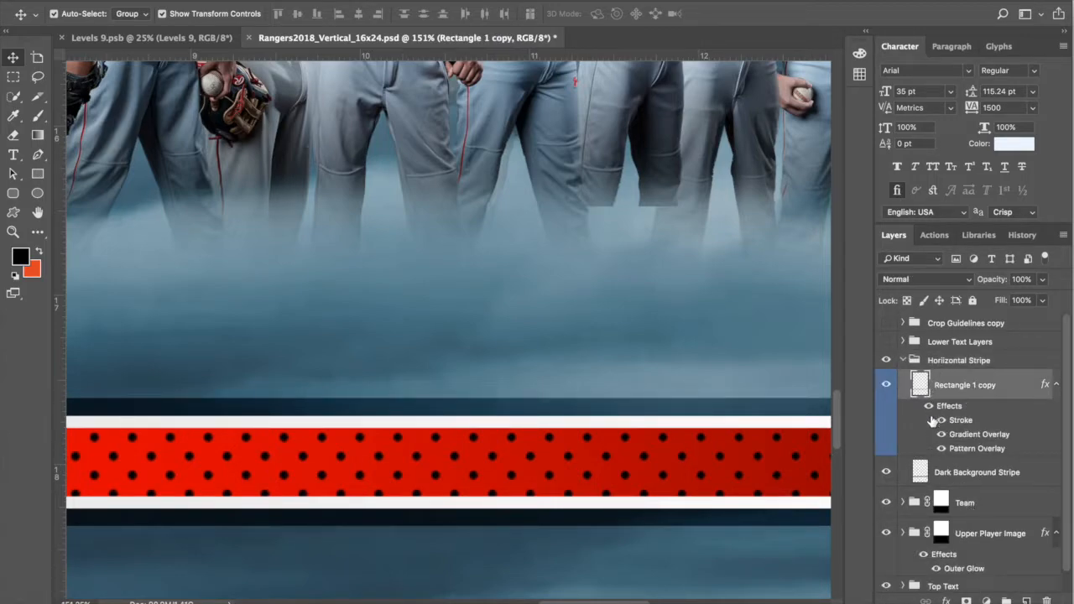
left_click(887, 386)
left_click(887, 385)
left_click(887, 385)
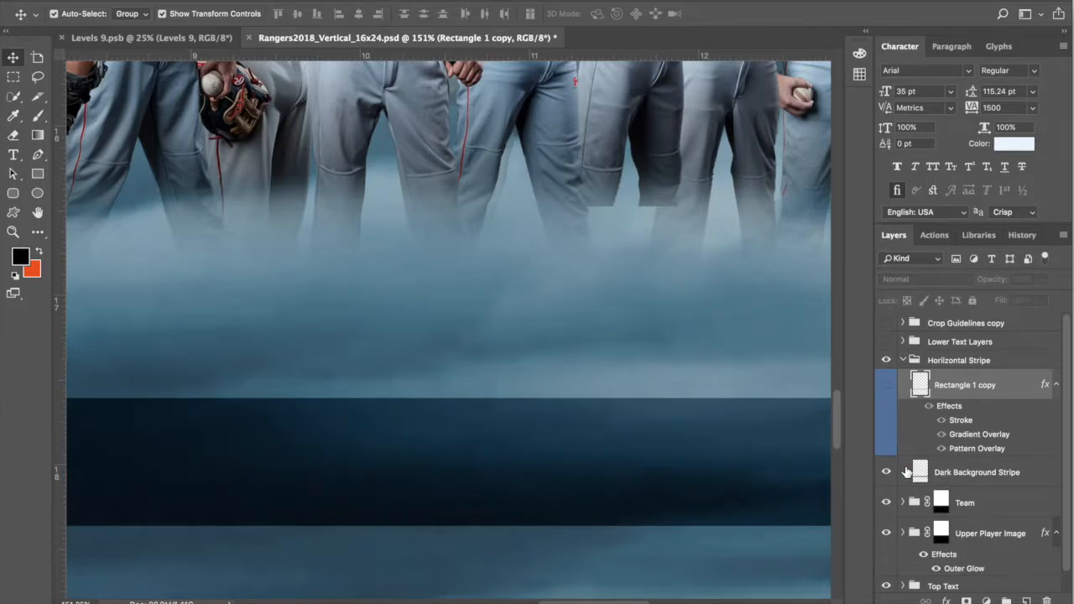
left_click(953, 476)
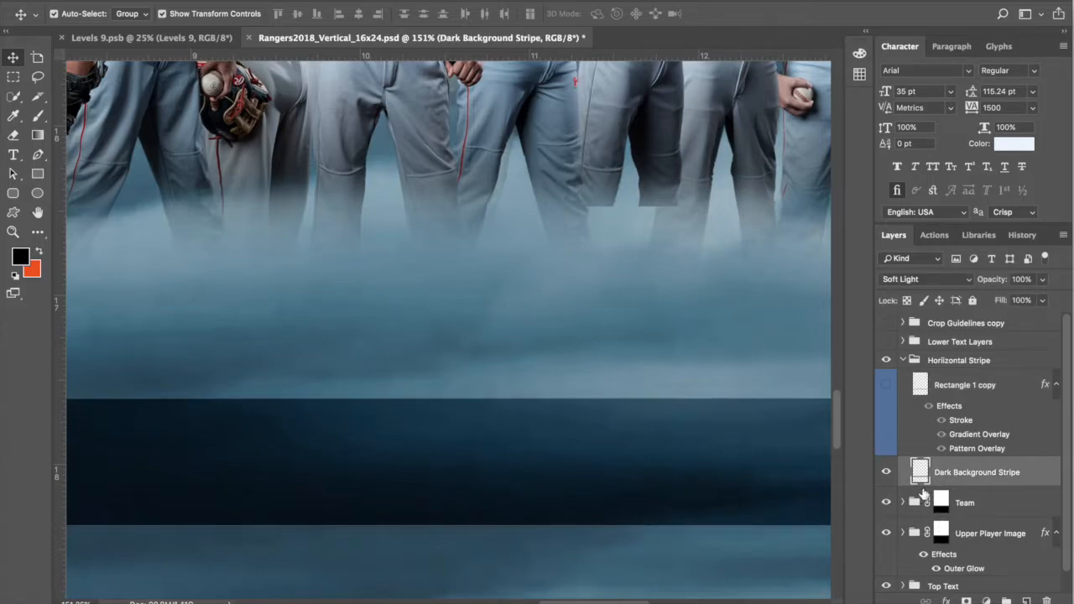
scroll(734, 478, "down", 5)
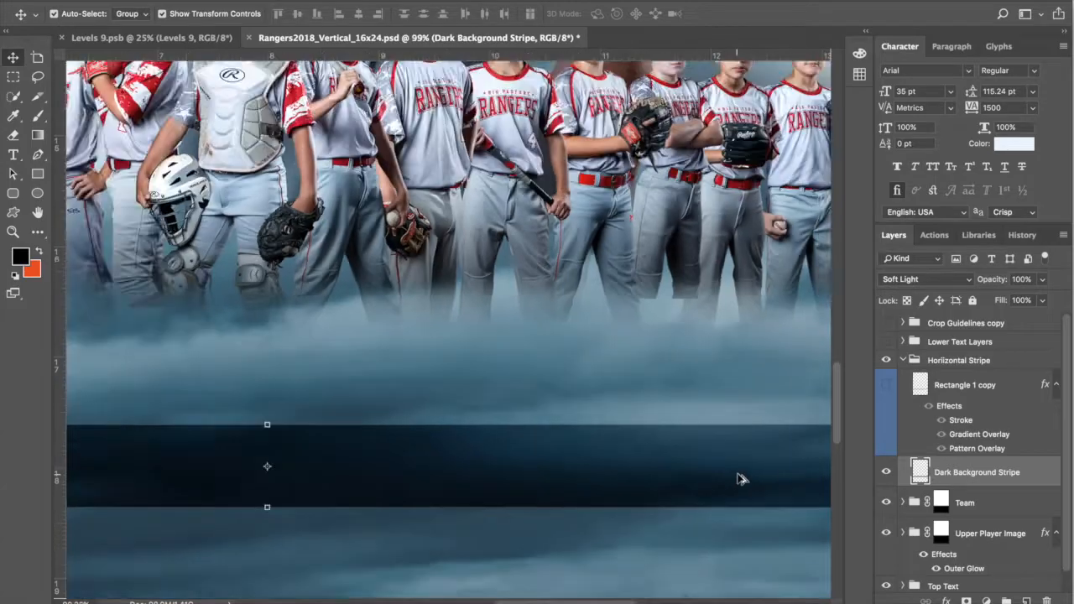
scroll(746, 480, "up", 1)
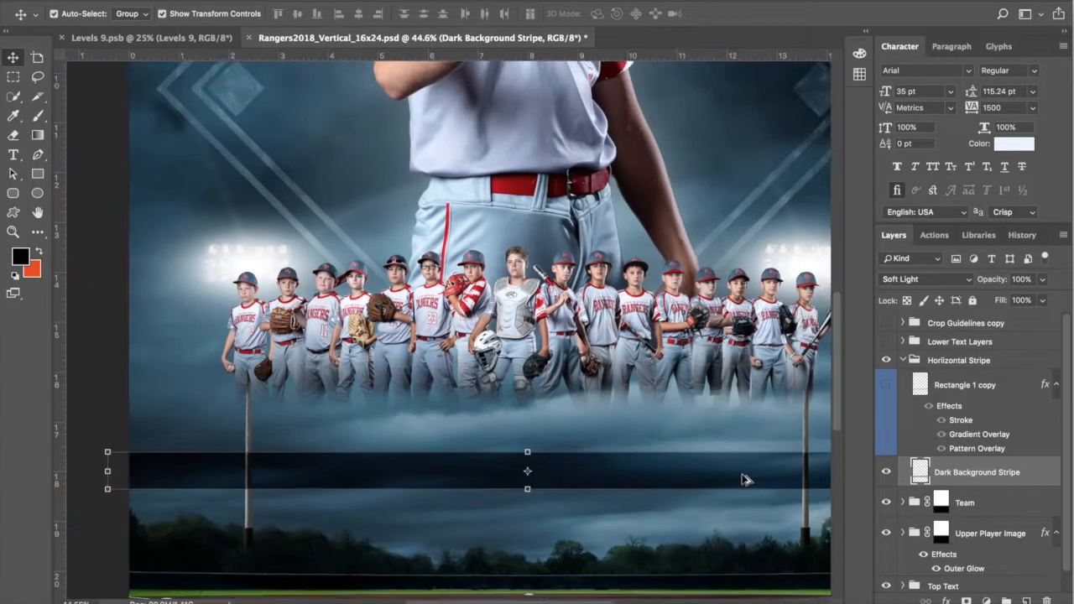
scroll(765, 484, "up", 2)
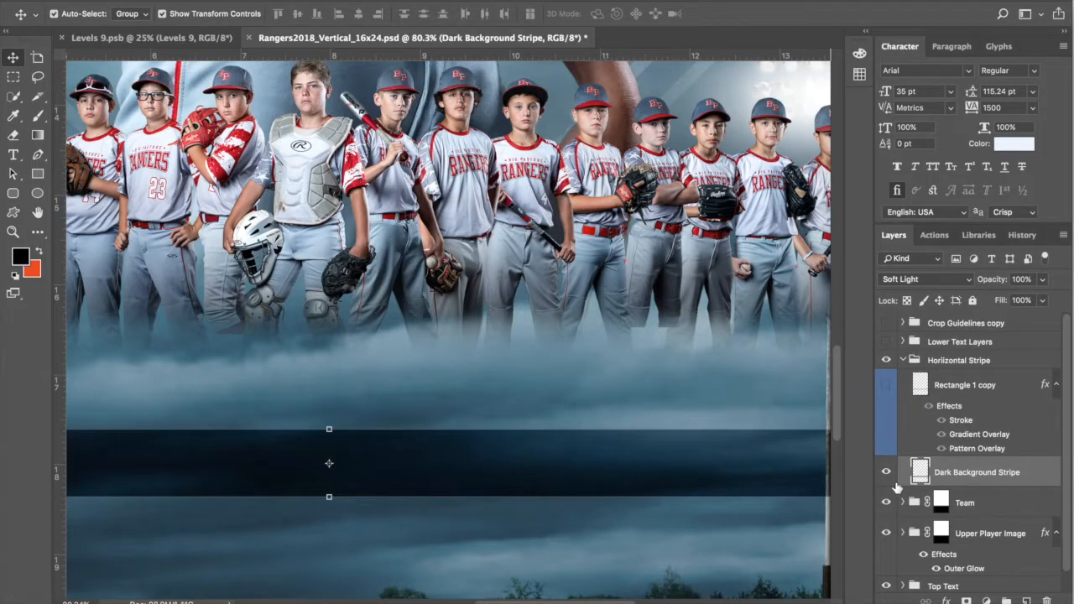
left_click(886, 386)
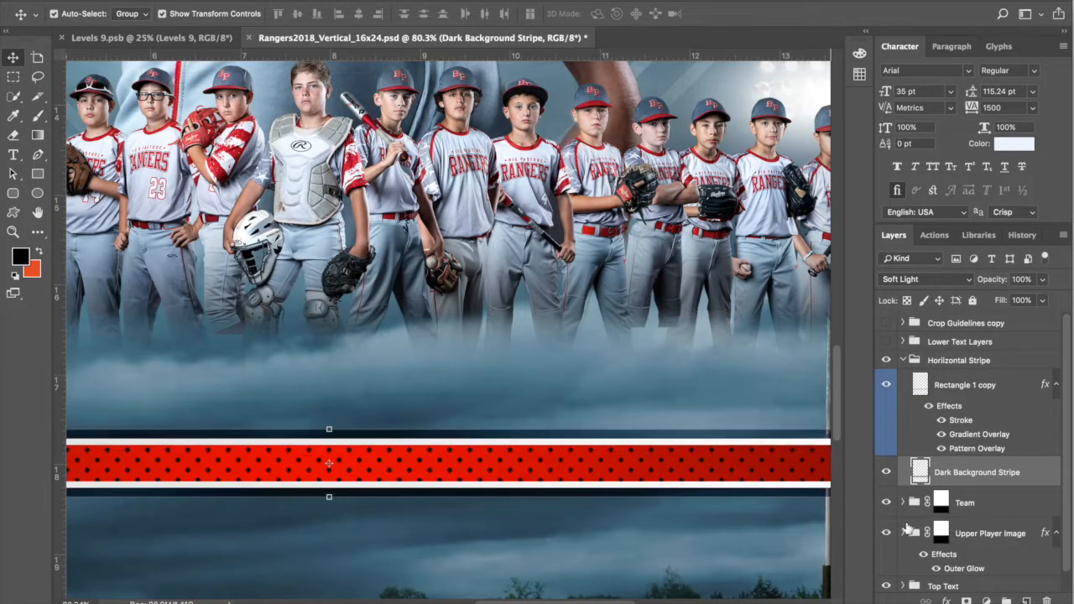
left_click(886, 483)
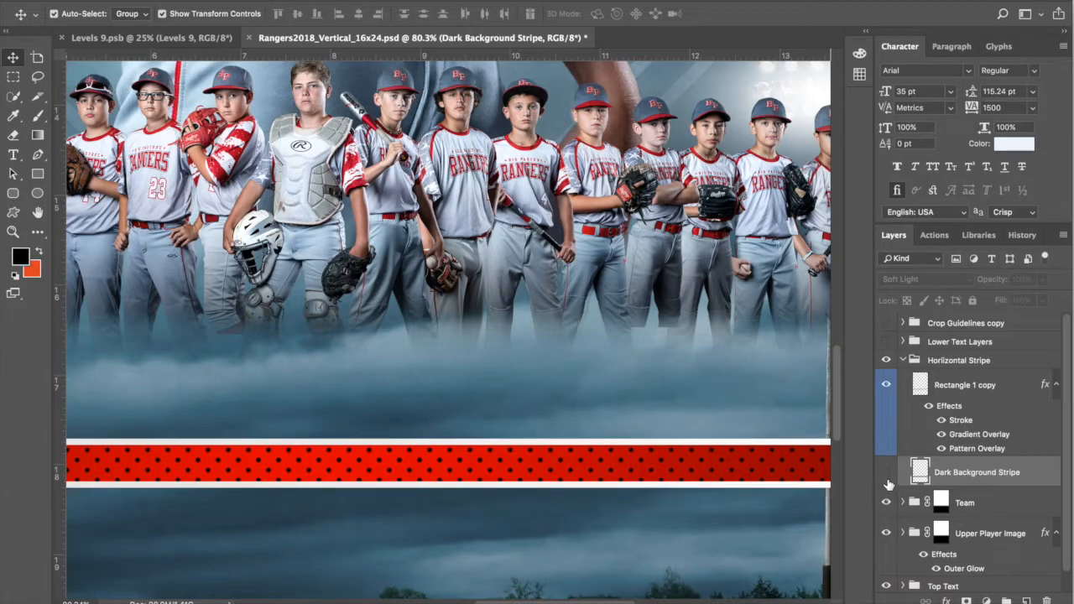
left_click(887, 472)
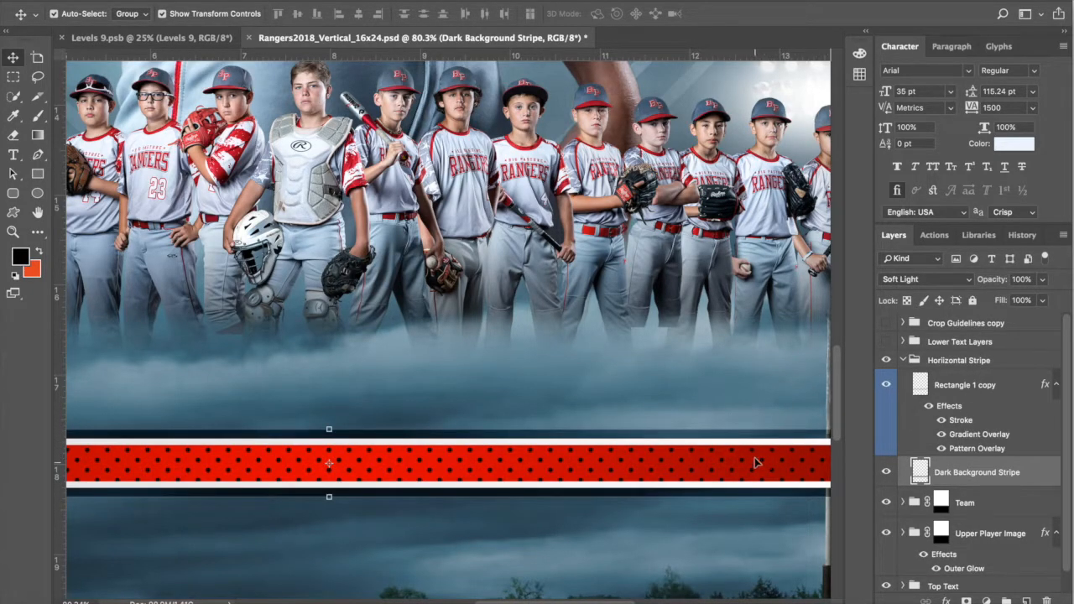
Step: Toggle the white Stroke effect on the Rectangle 1 copy stripe layer
scroll(587, 481, "down", 5)
scroll(587, 480, "right", 4)
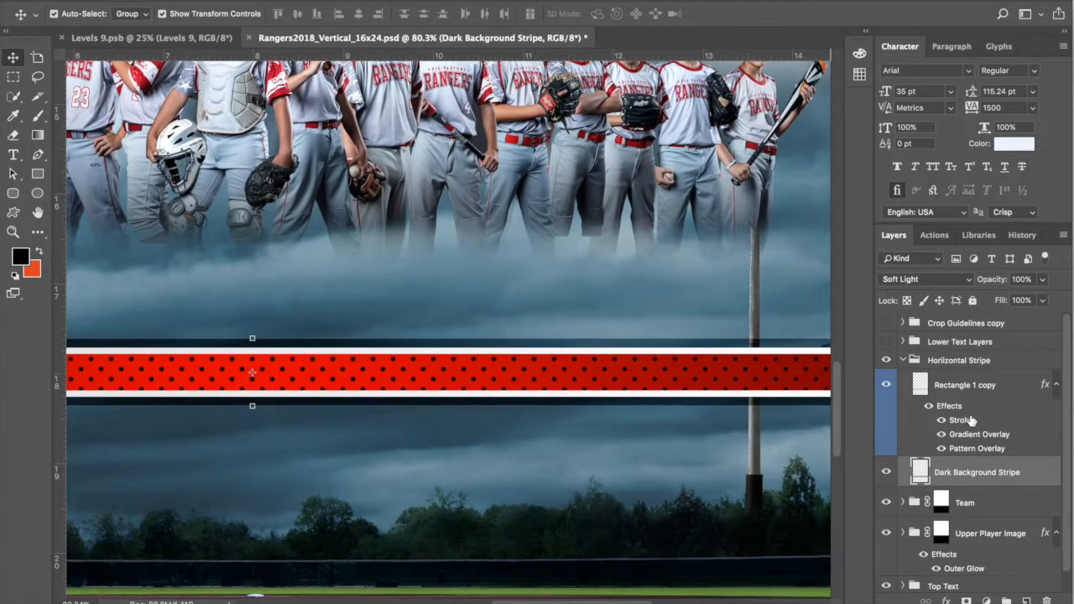
left_click(975, 410)
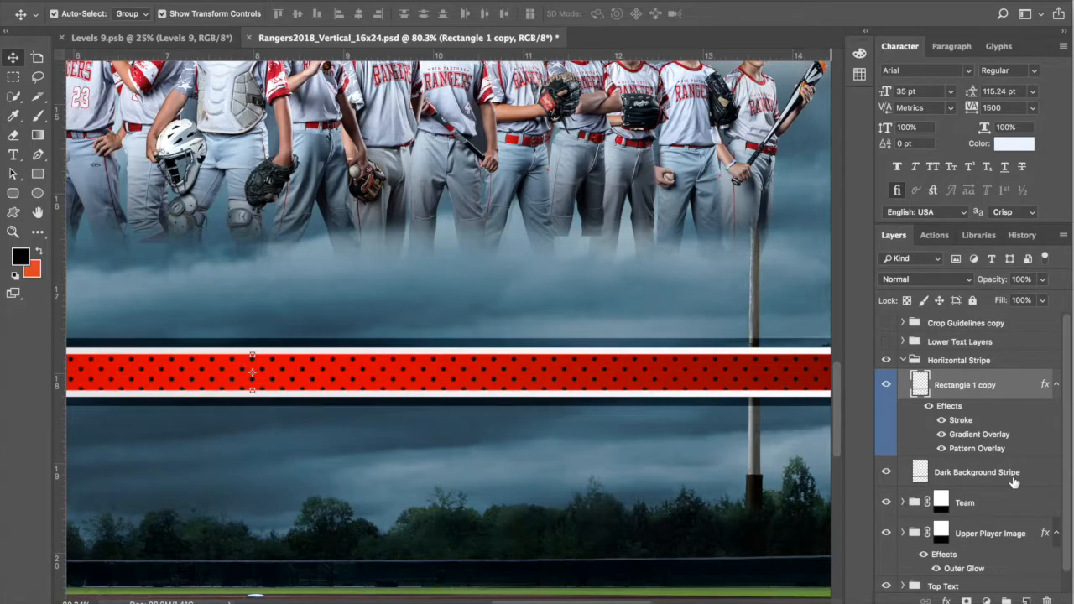
left_click(942, 421)
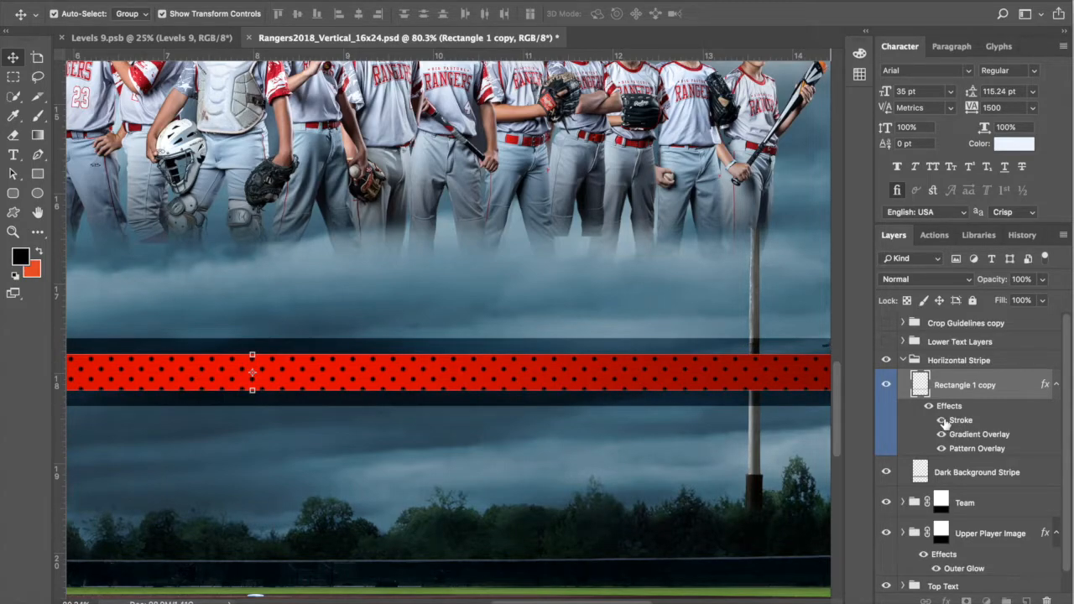
left_click(942, 421)
double_click(964, 426)
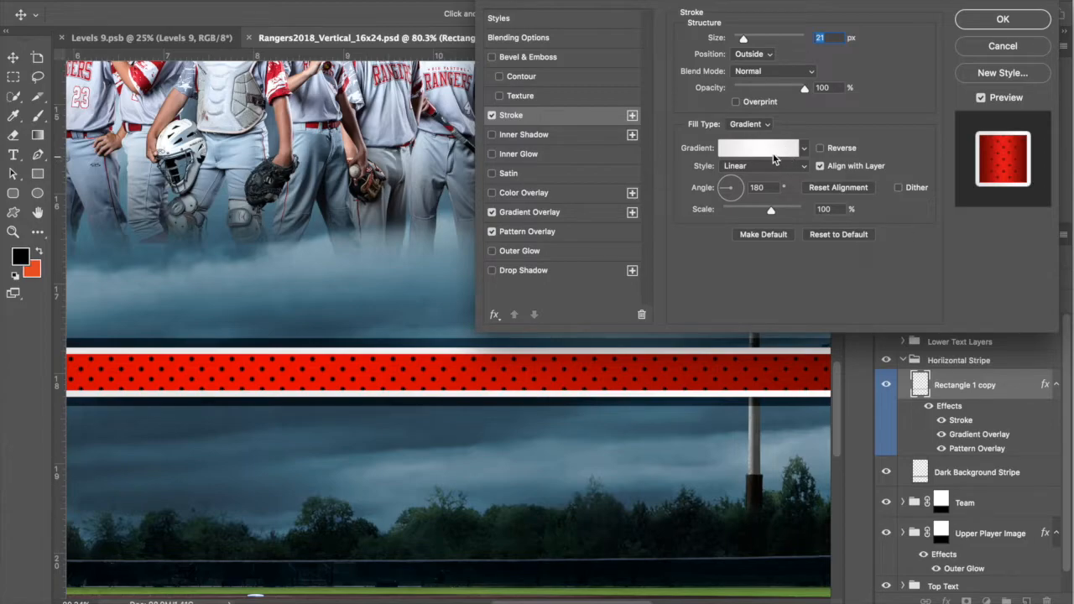
left_click(760, 149)
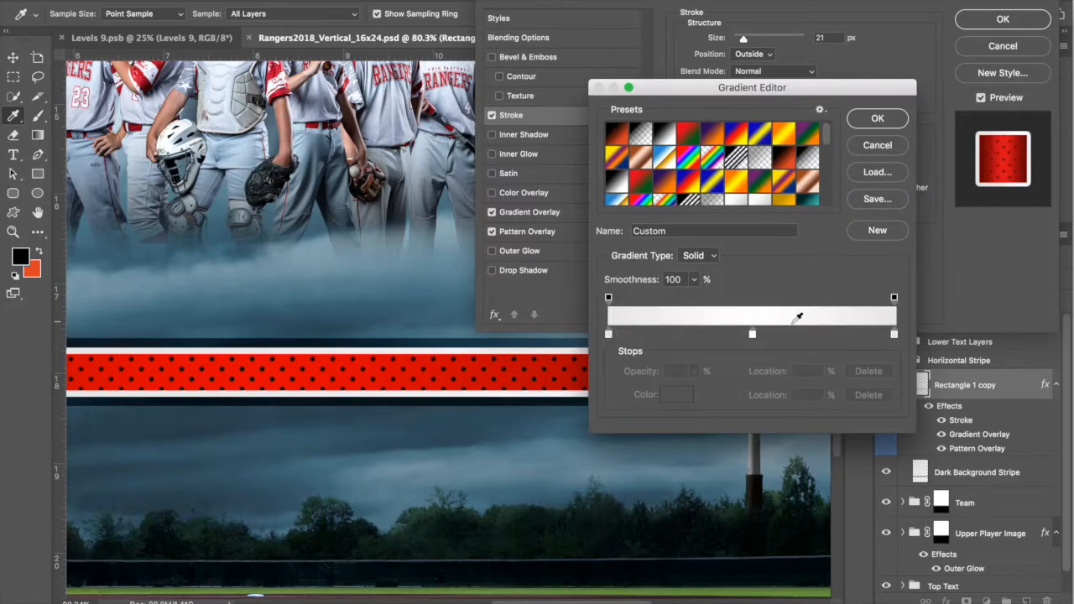
left_click(753, 335)
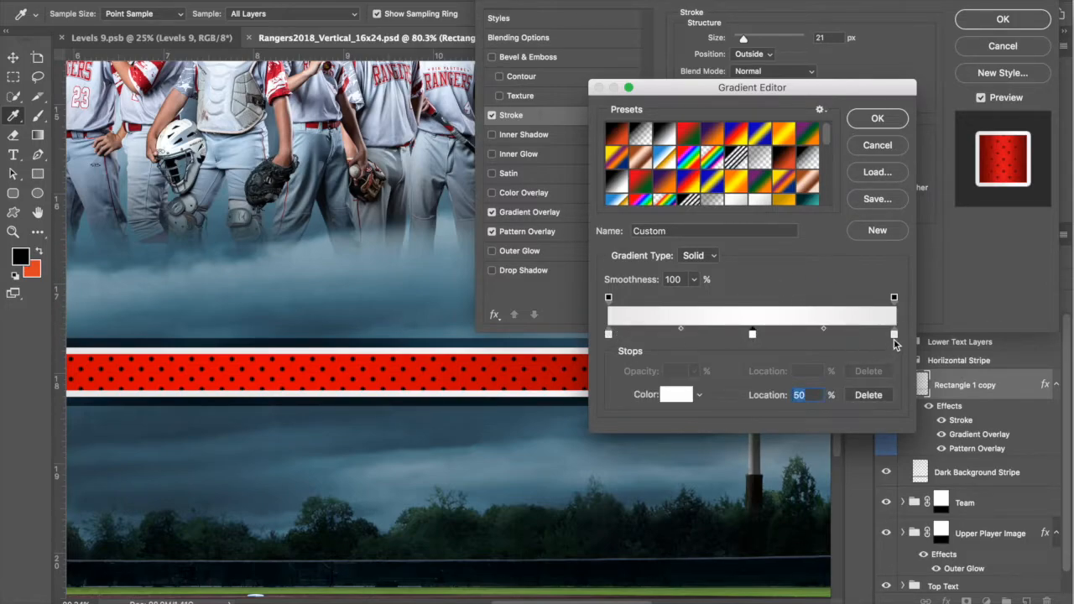
left_click(878, 146)
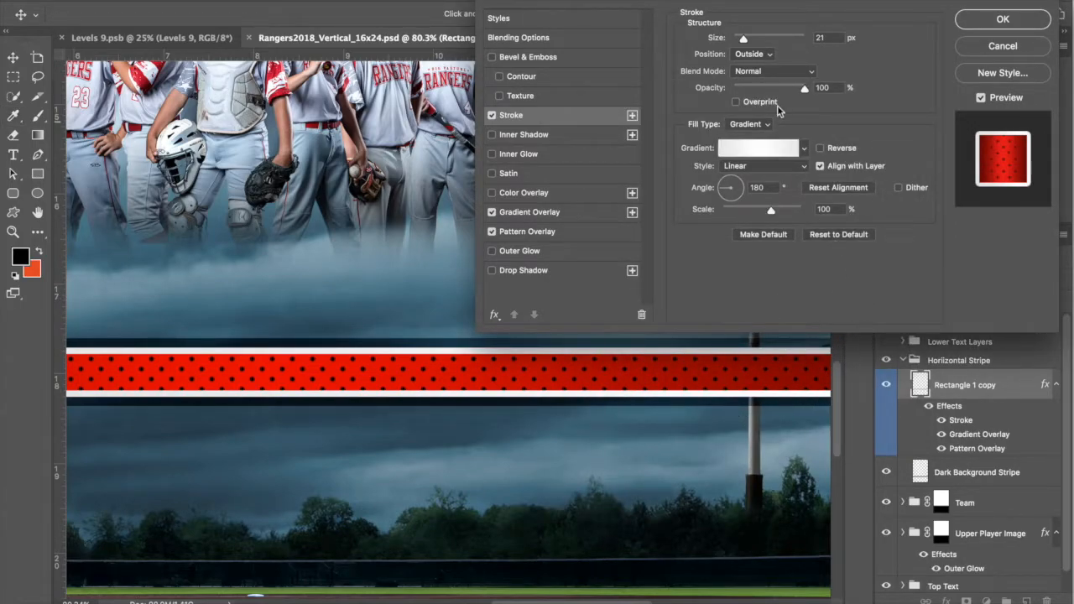
left_click_drag(742, 39, 743, 39)
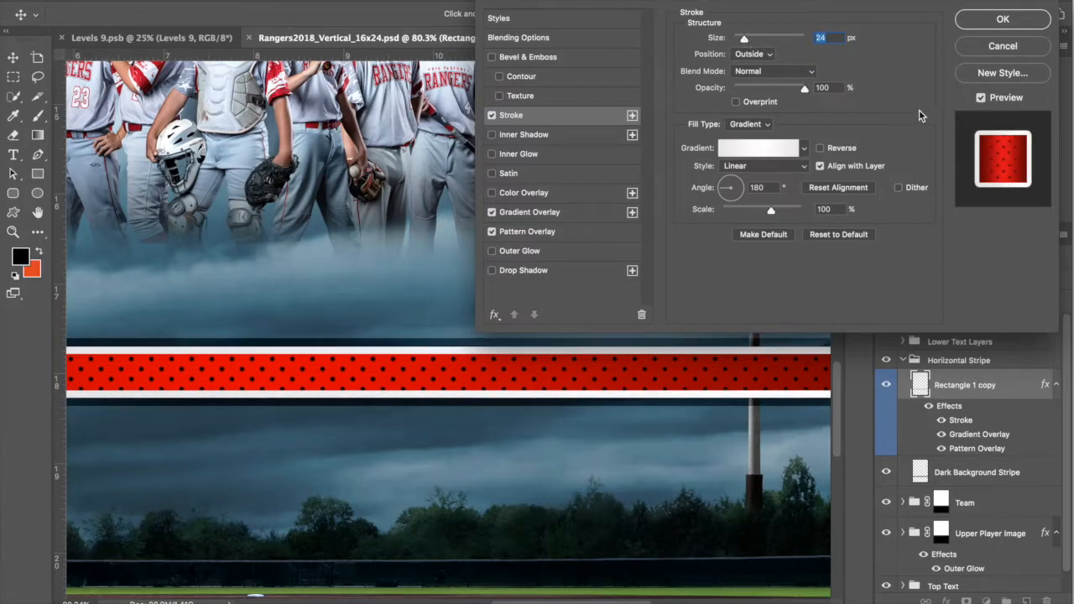
left_click(1002, 47)
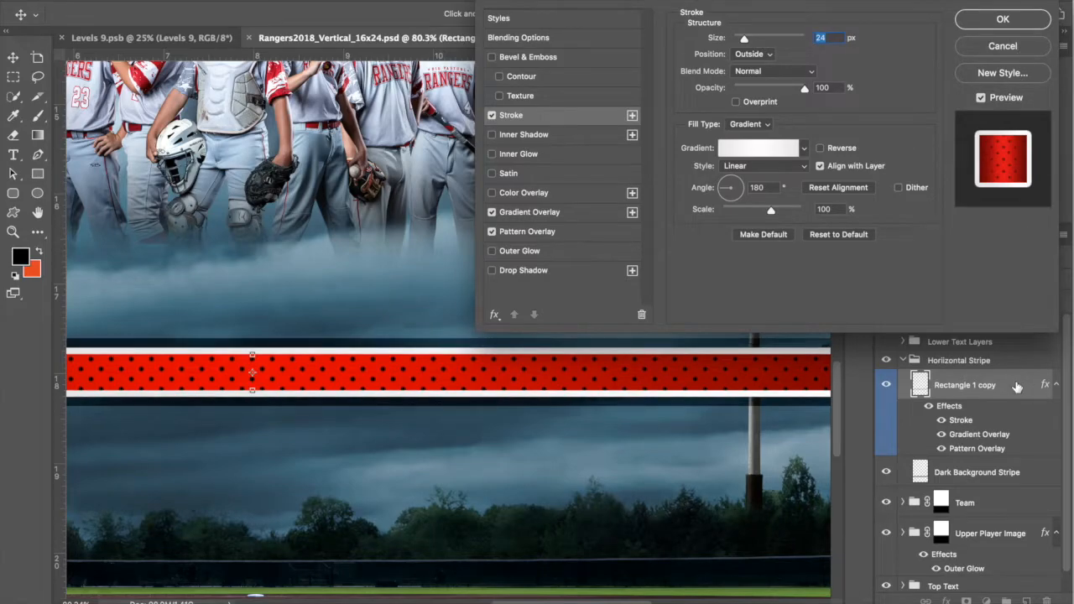
Step: Try a teal preset on the stripe's Gradient Overlay, cancel to keep red, then view Pattern Overlay
double_click(979, 439)
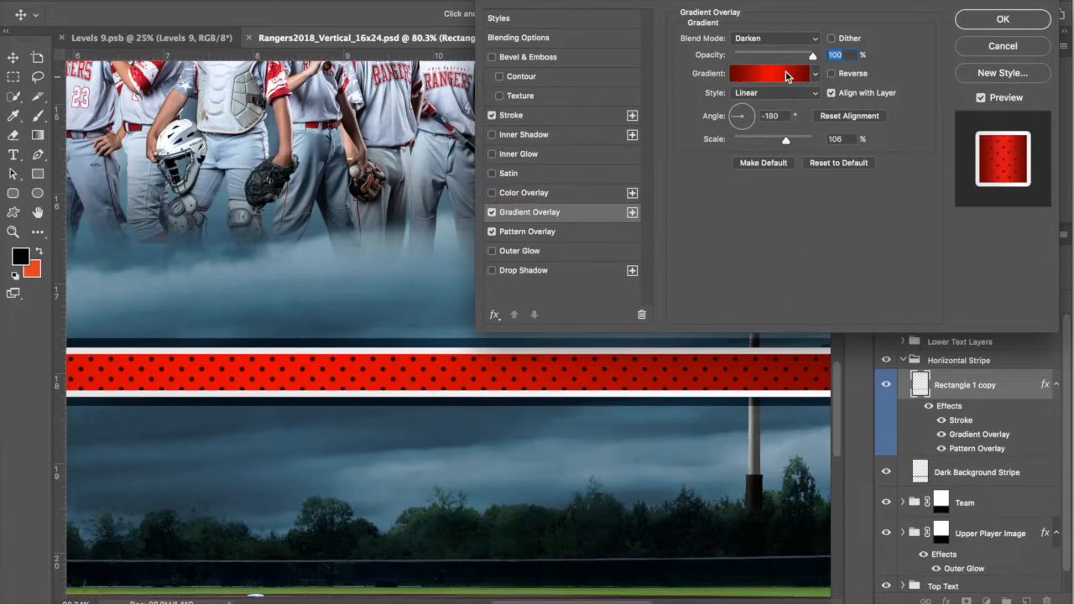
scroll(673, 420, "down", 5)
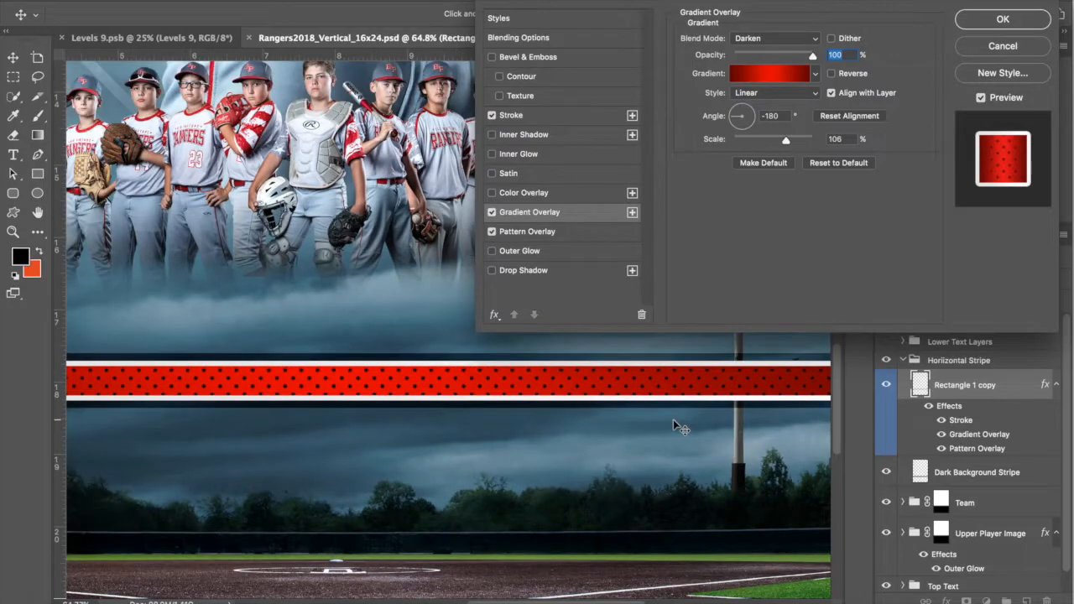
scroll(776, 393, "down", 5)
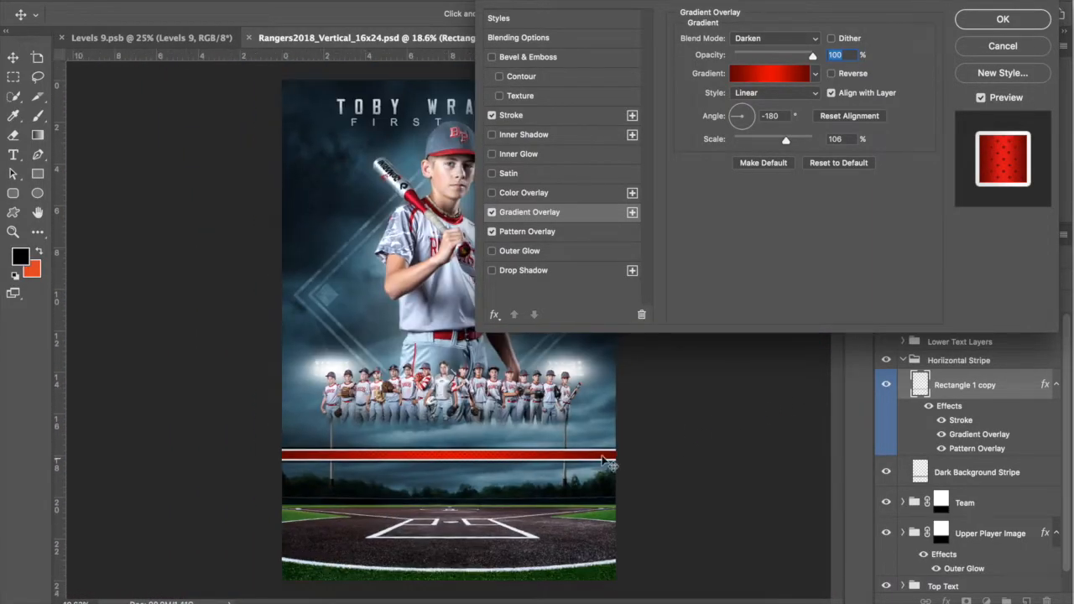
scroll(619, 462, "up", 3)
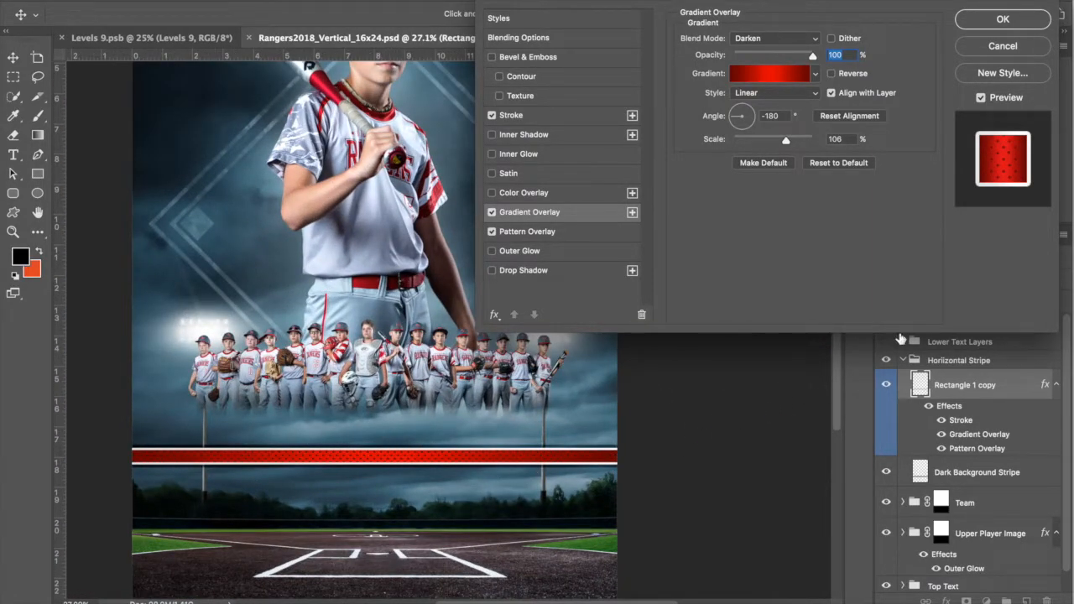
left_click(776, 74)
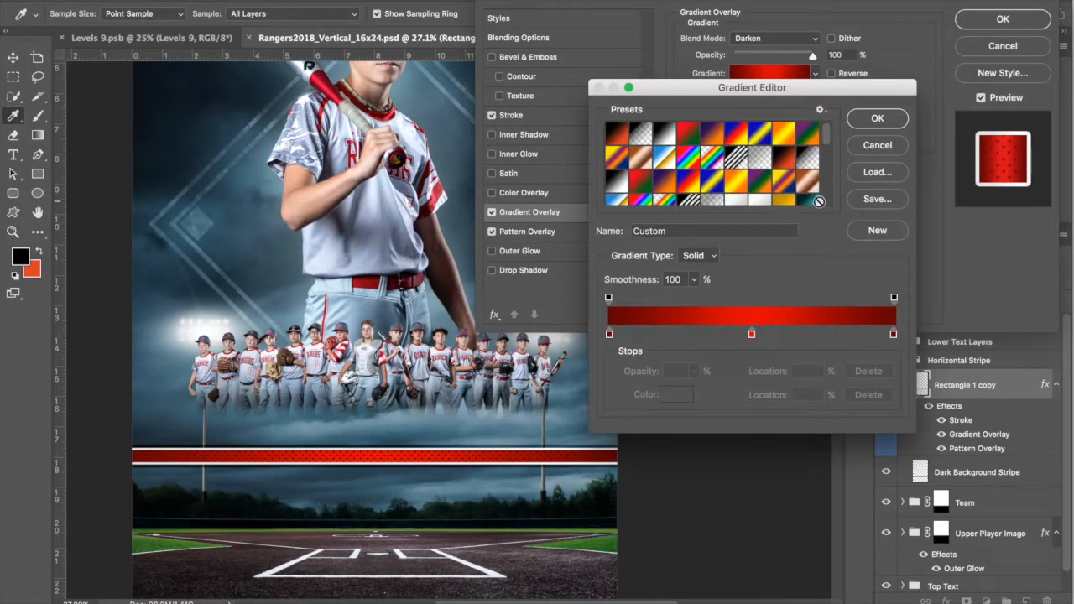
left_click(811, 201)
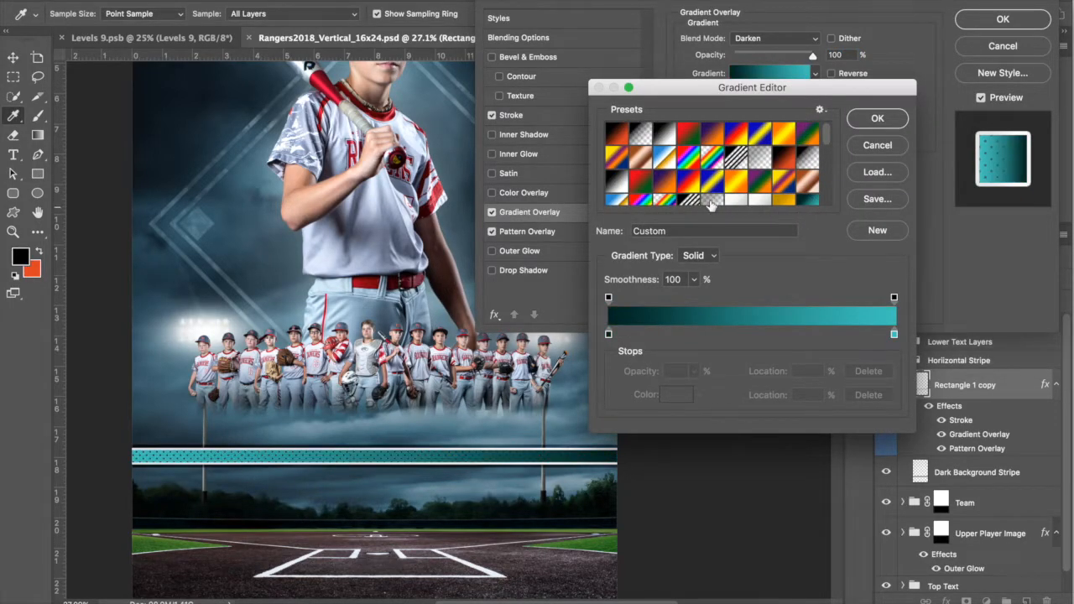
left_click(875, 144)
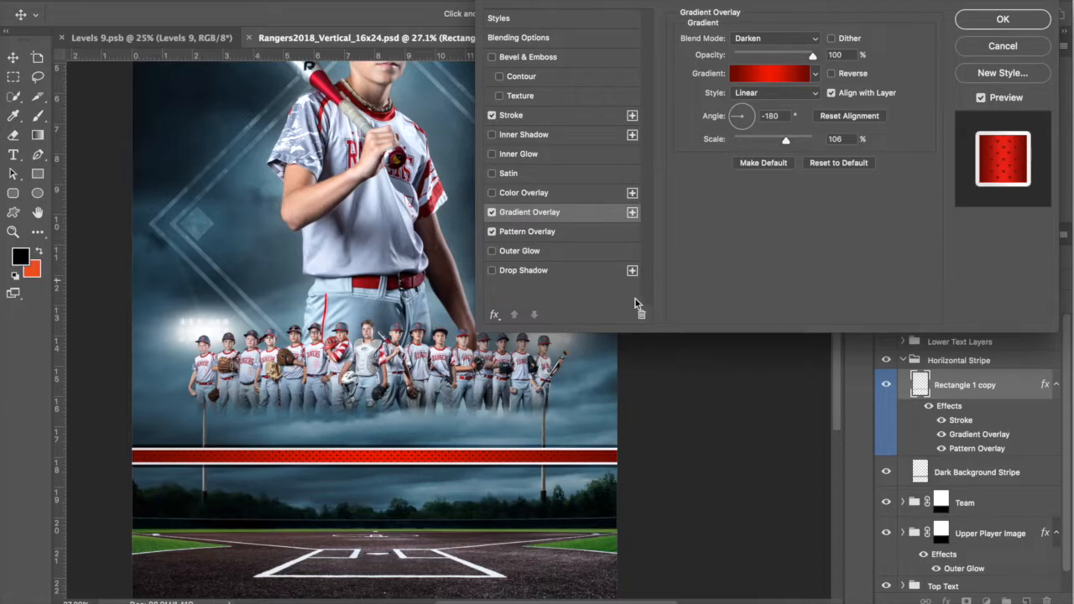
left_click(562, 235)
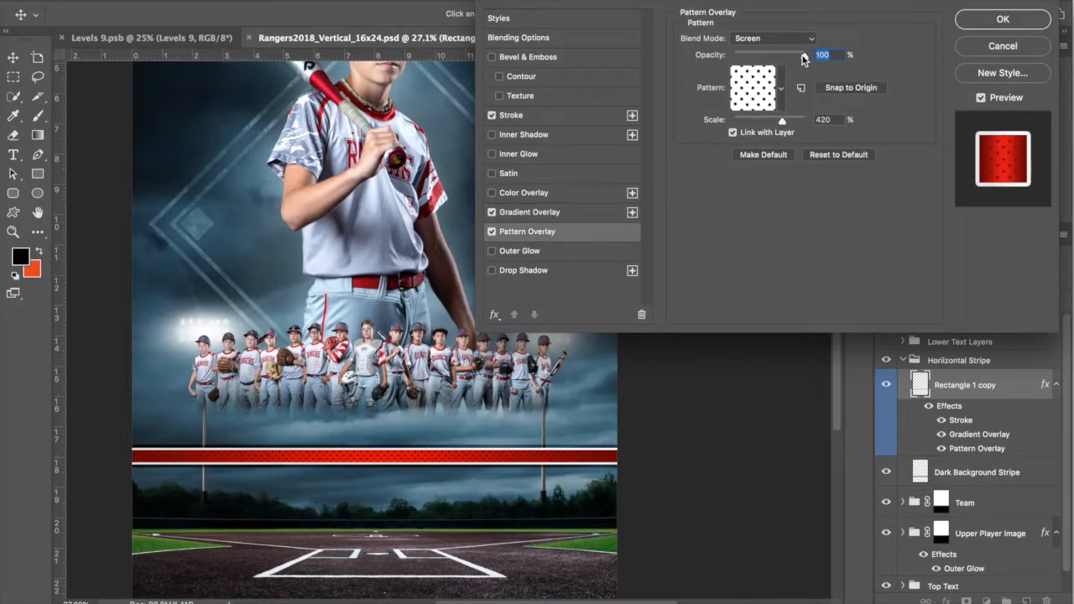
Step: Preview smaller and larger dot scales in Pattern Overlay, then cancel to keep the original
left_click_drag(781, 123, 778, 124)
left_click_drag(769, 119, 777, 120)
scroll(527, 461, "up", 8)
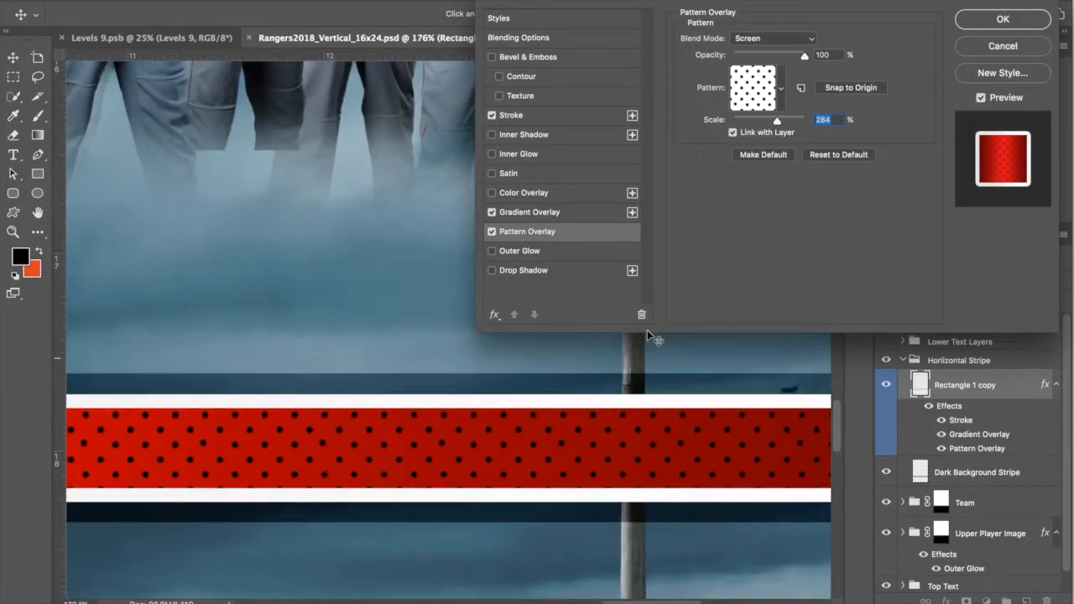
left_click_drag(778, 118, 780, 123)
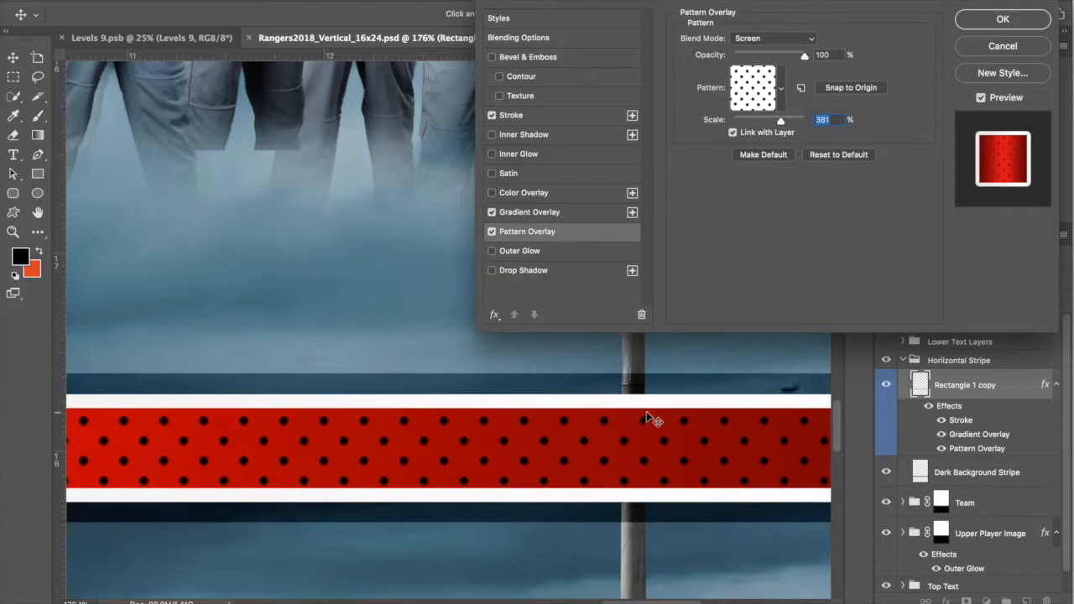
left_click_drag(781, 122, 783, 121)
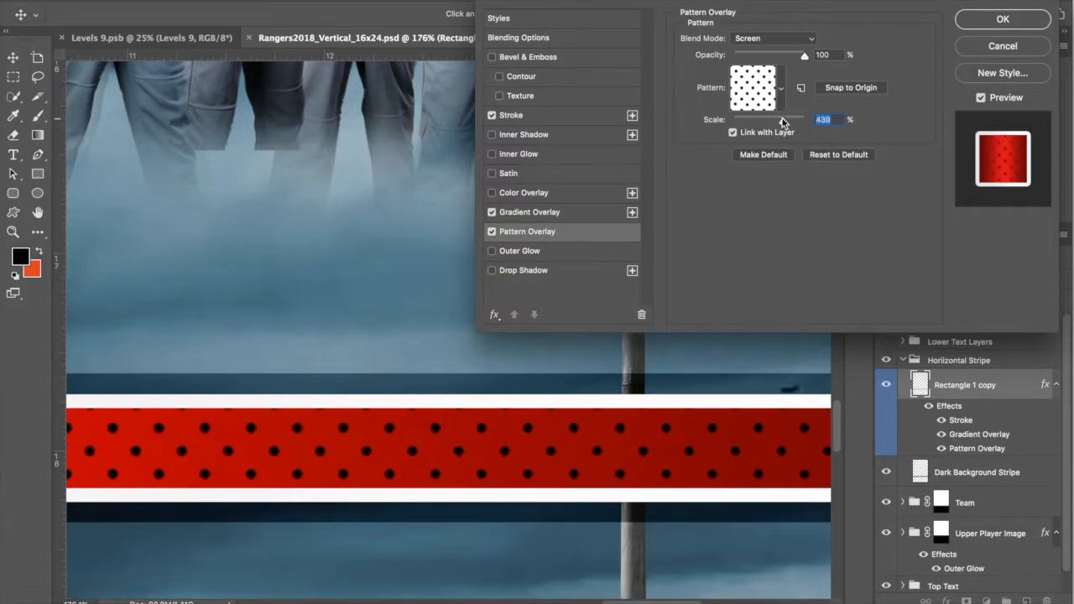
left_click(1019, 42)
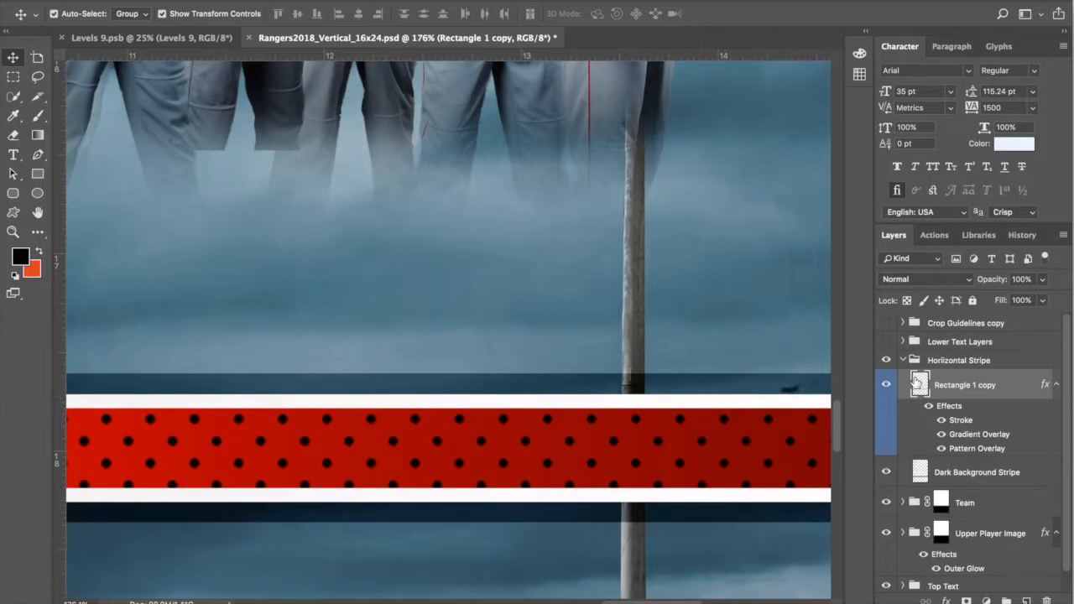
Step: Collapse Horizontal Stripe, show and expand Lower Text Layers, and select 2018 BIG PASTURE 13U
left_click(904, 360)
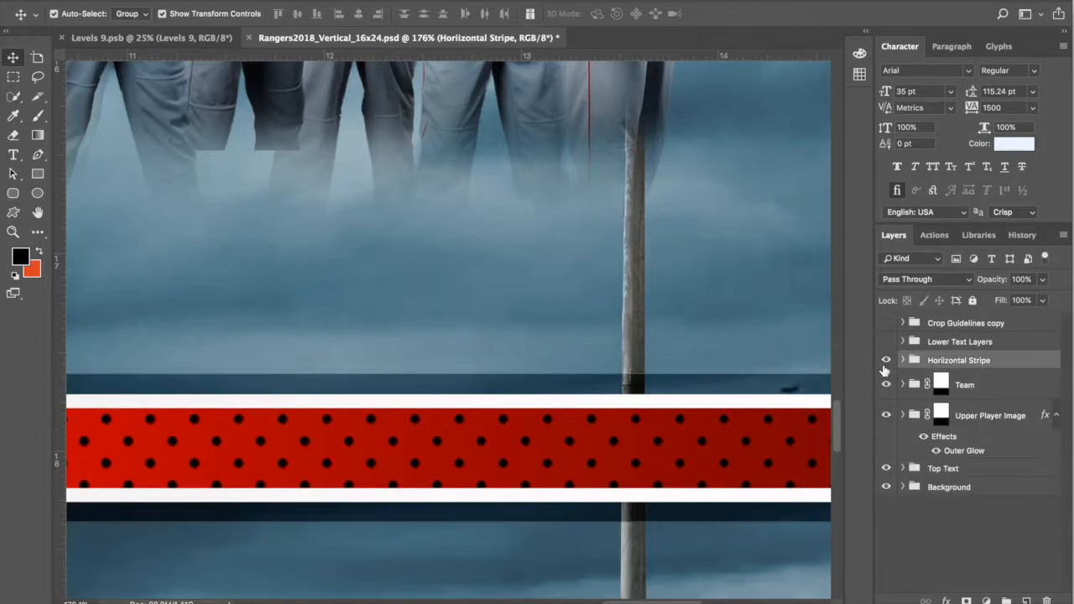
left_click(938, 340)
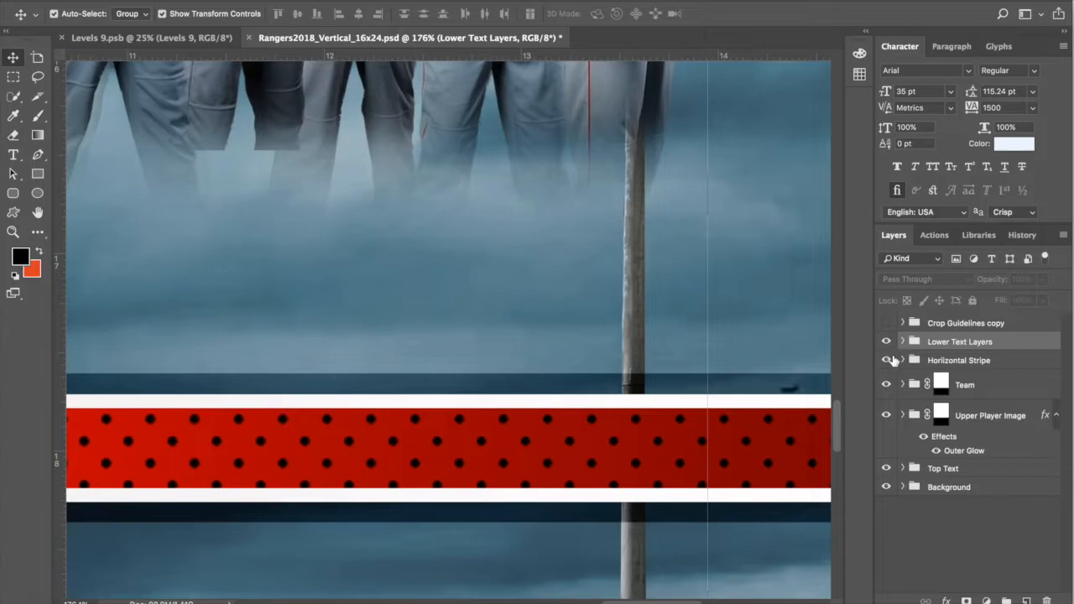
left_click(886, 342)
scroll(729, 435, "down", 5)
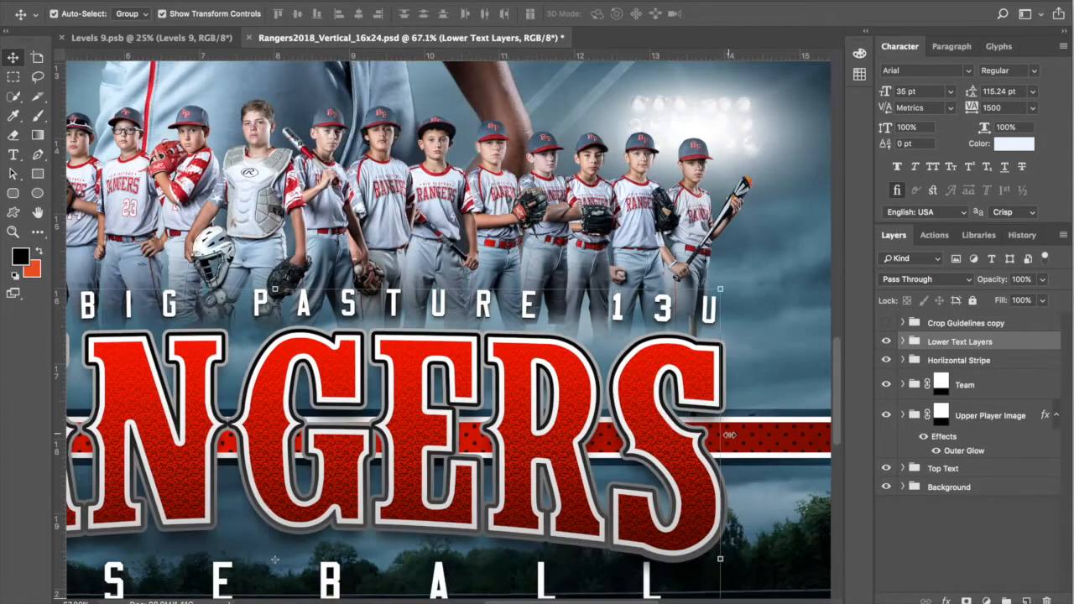
scroll(729, 435, "down", 3)
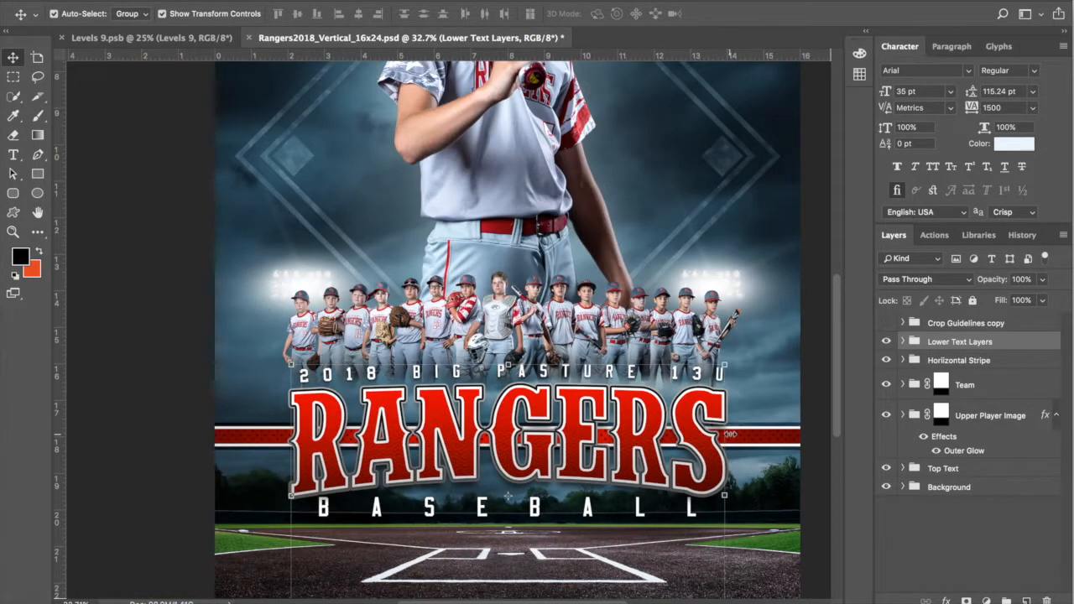
scroll(730, 435, "down", 1)
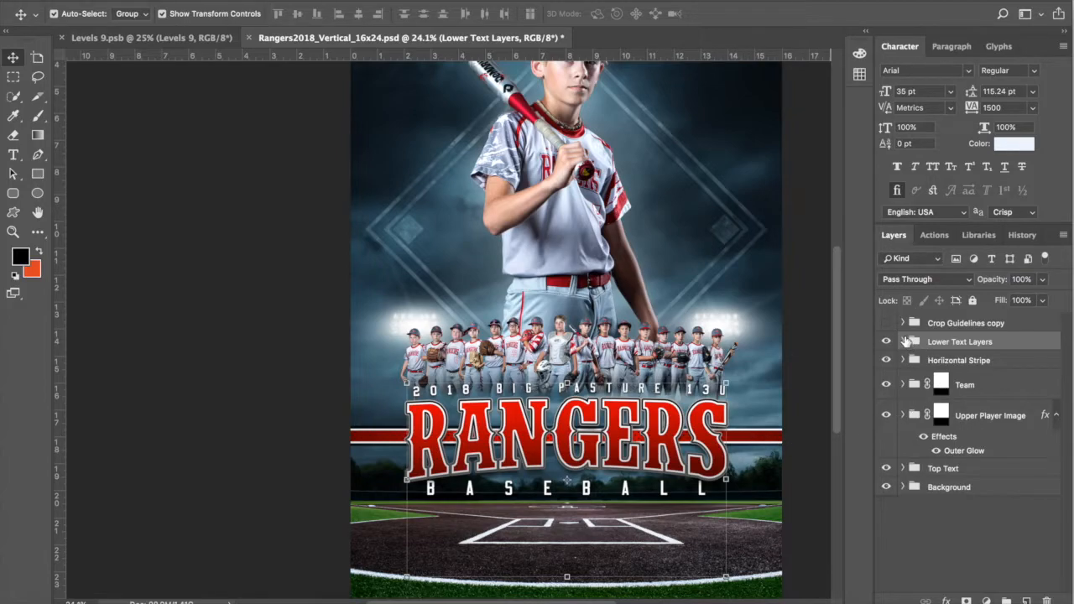
left_click(903, 341)
left_click(988, 373)
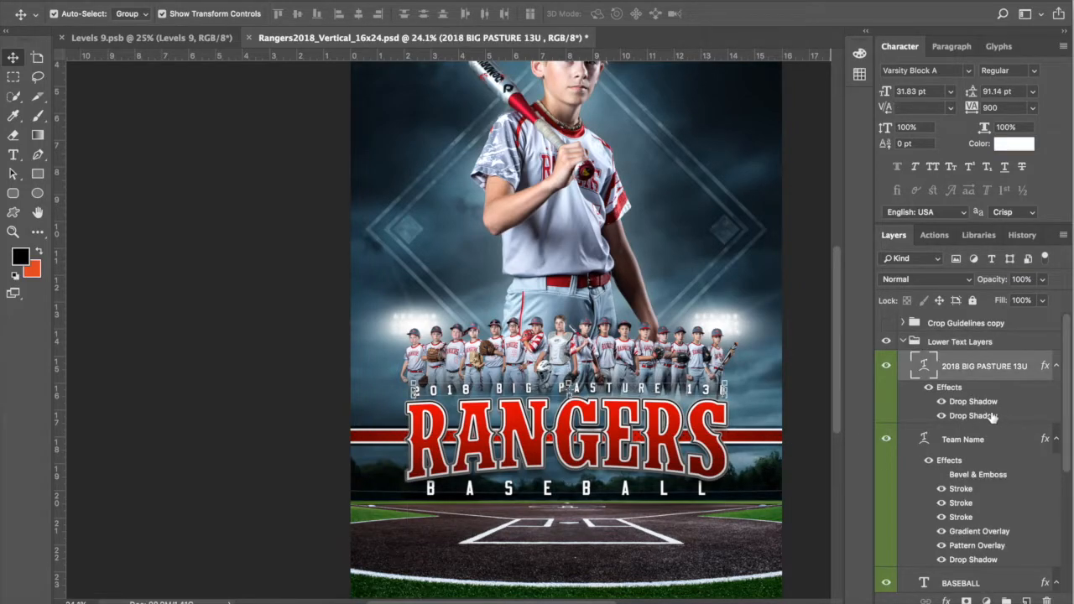
double_click(925, 371)
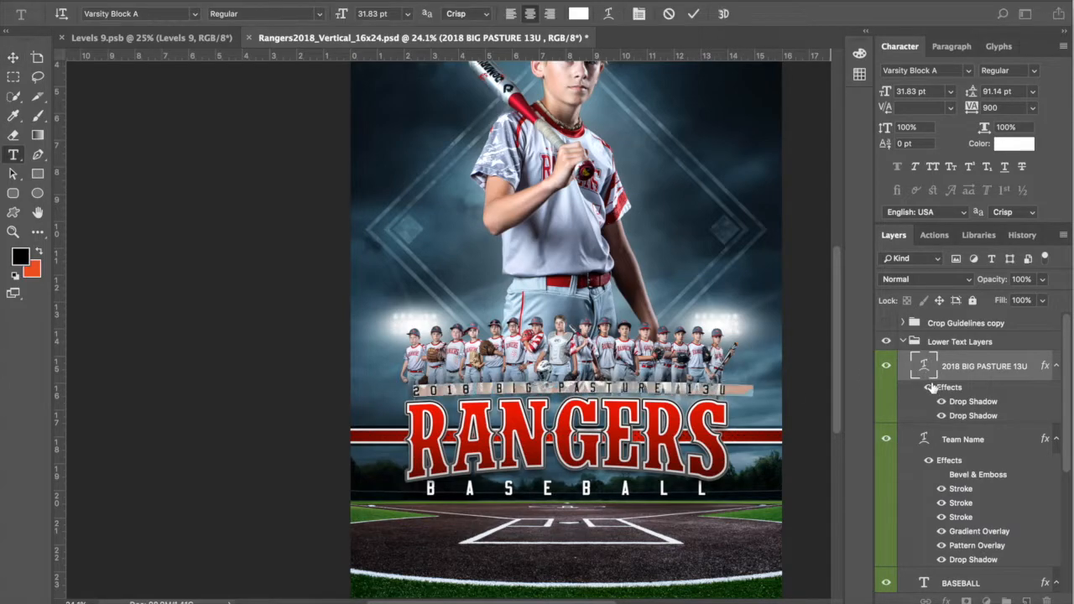
left_click(609, 14)
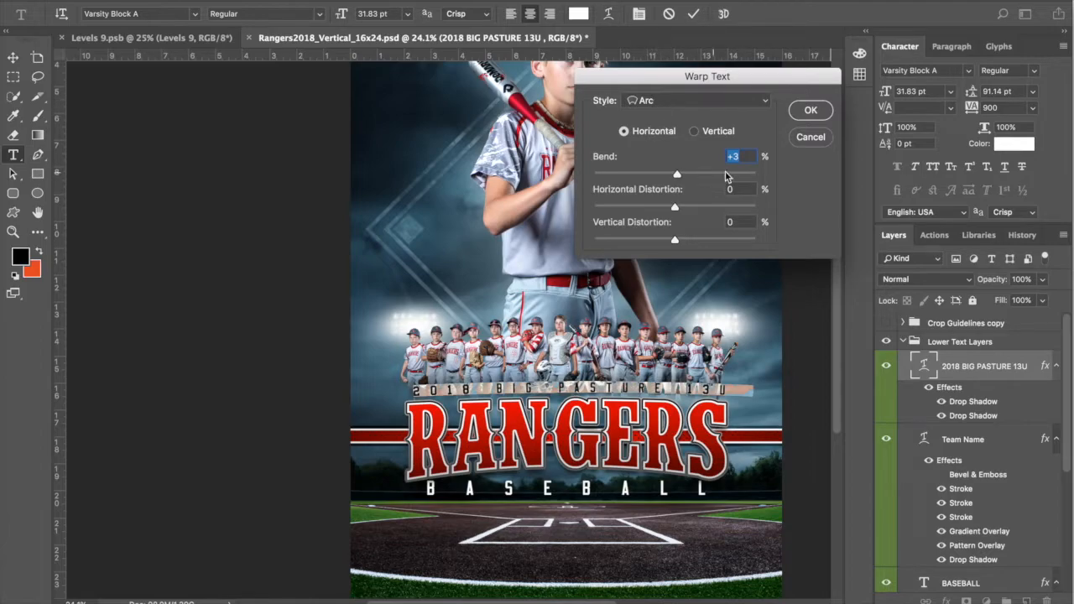
left_click(820, 141)
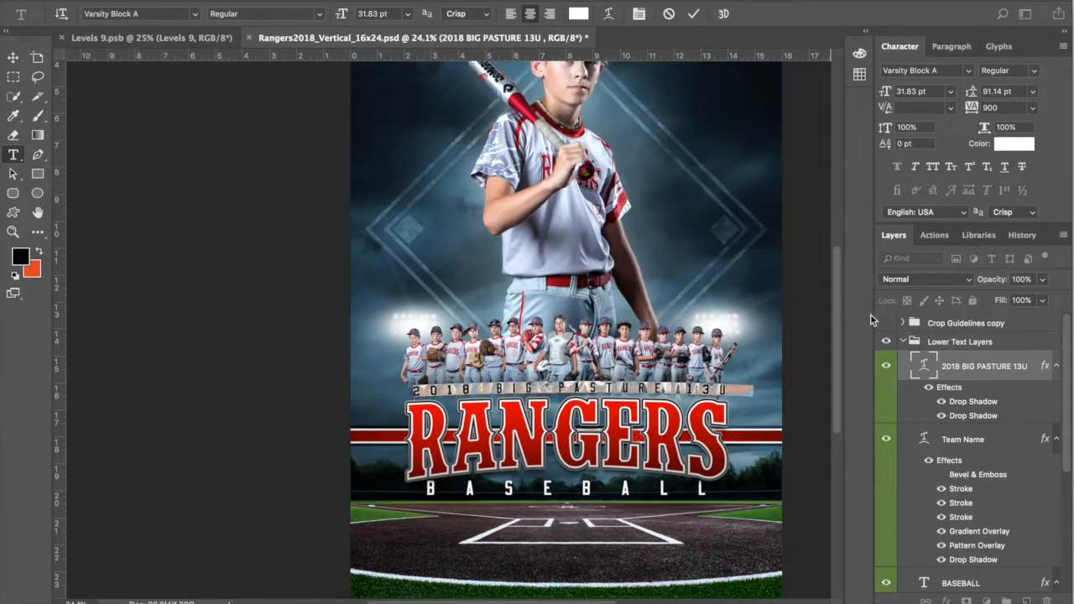
key("v")
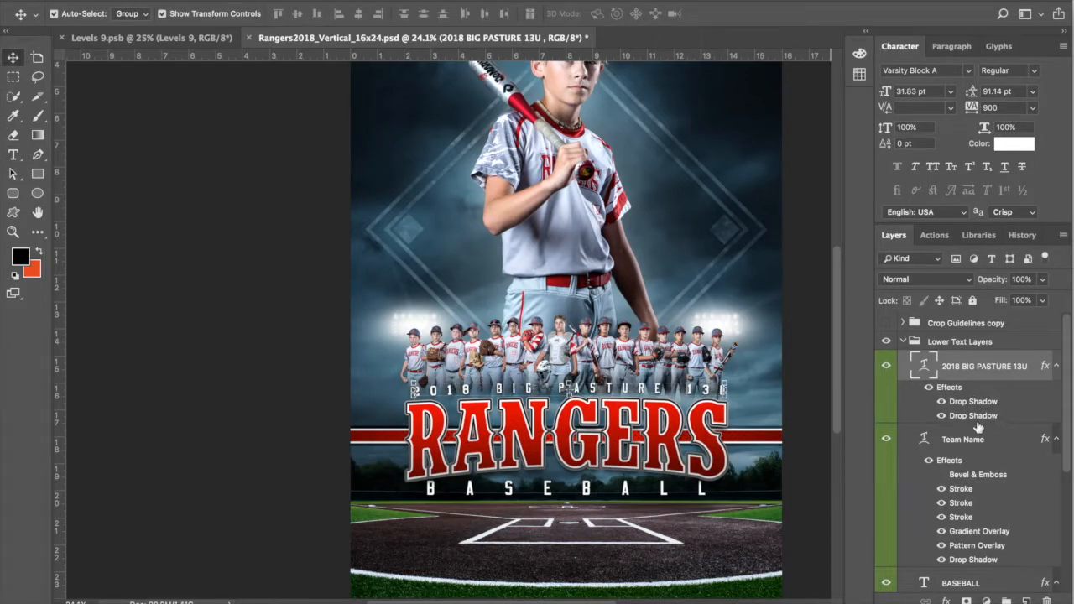
scroll(678, 395, "up", 5)
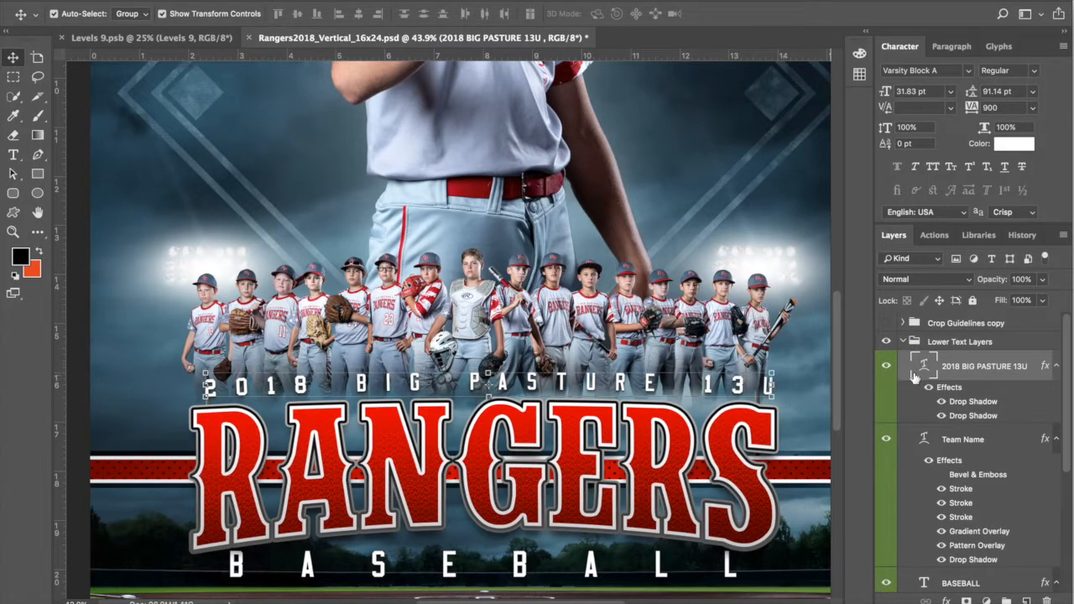
left_click(942, 401)
left_click(941, 415)
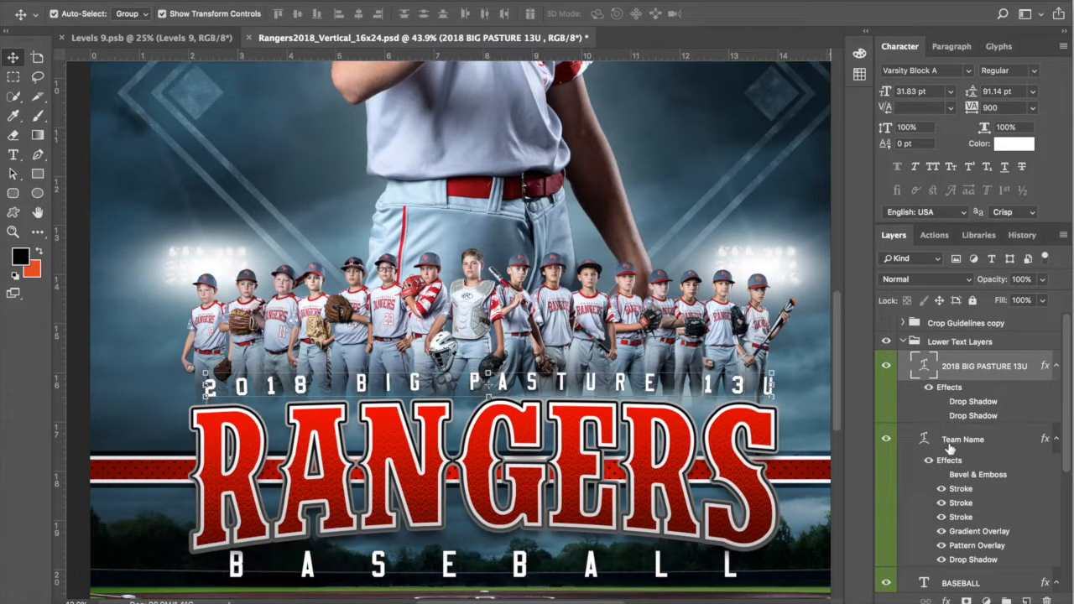
left_click(941, 416)
left_click(941, 401)
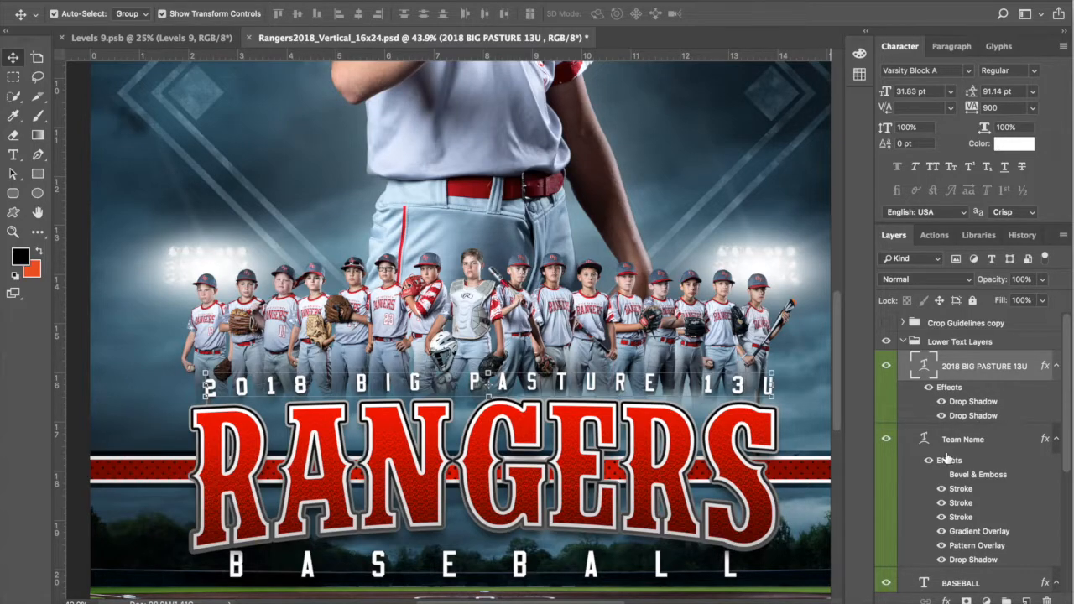
left_click(973, 447)
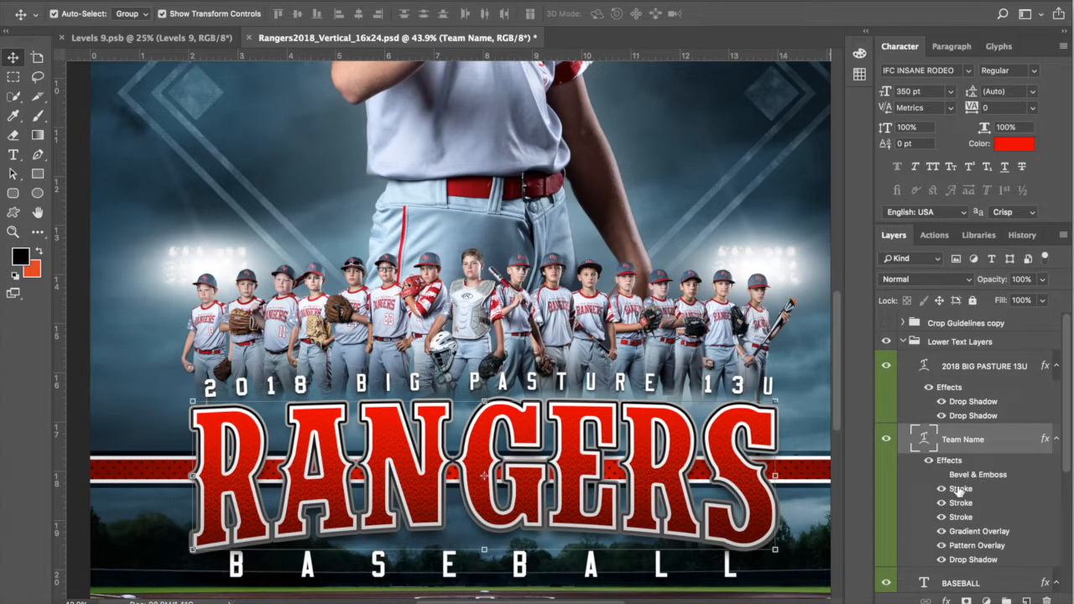
scroll(969, 474, "down", 2)
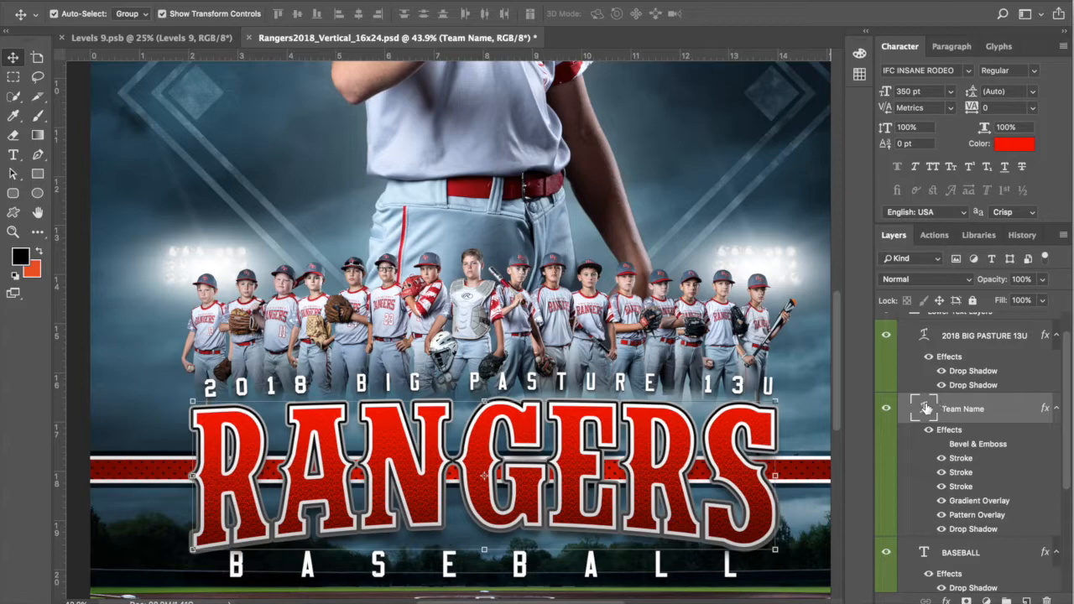
double_click(925, 408)
left_click(608, 14)
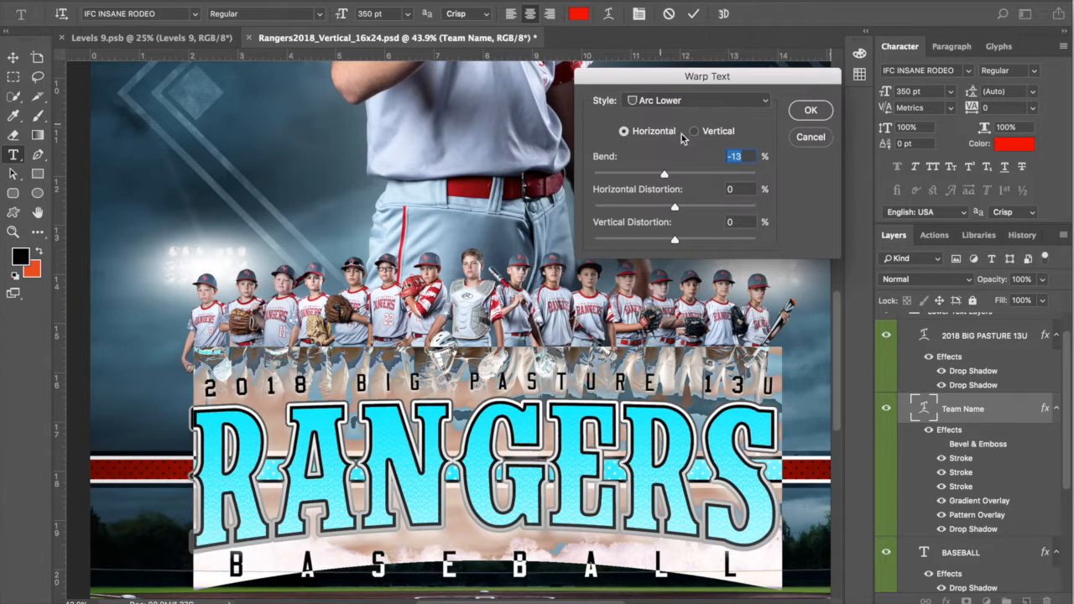
left_click(821, 144)
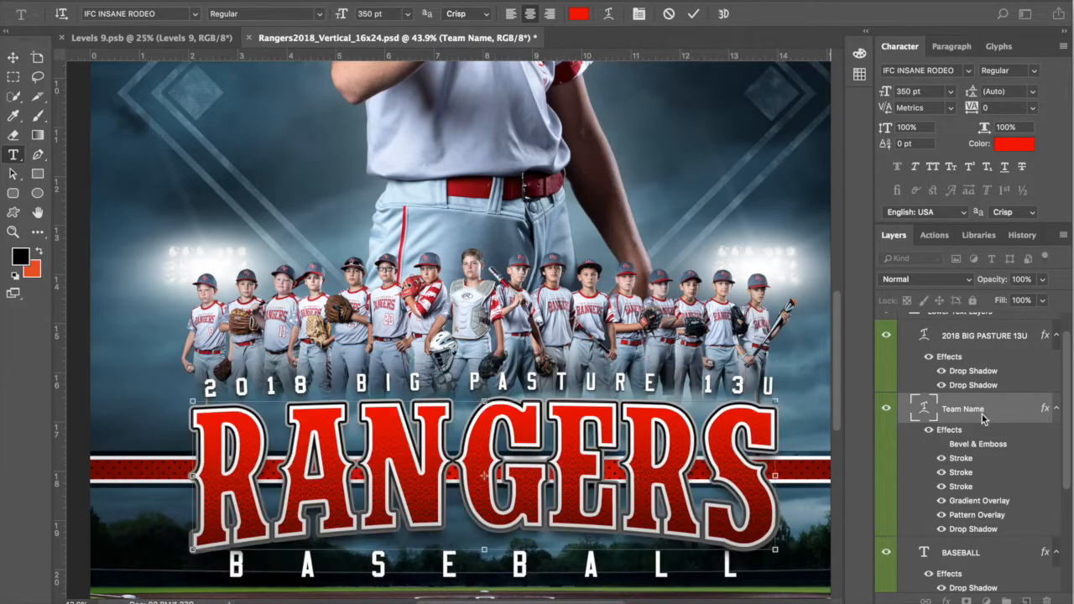
key("v")
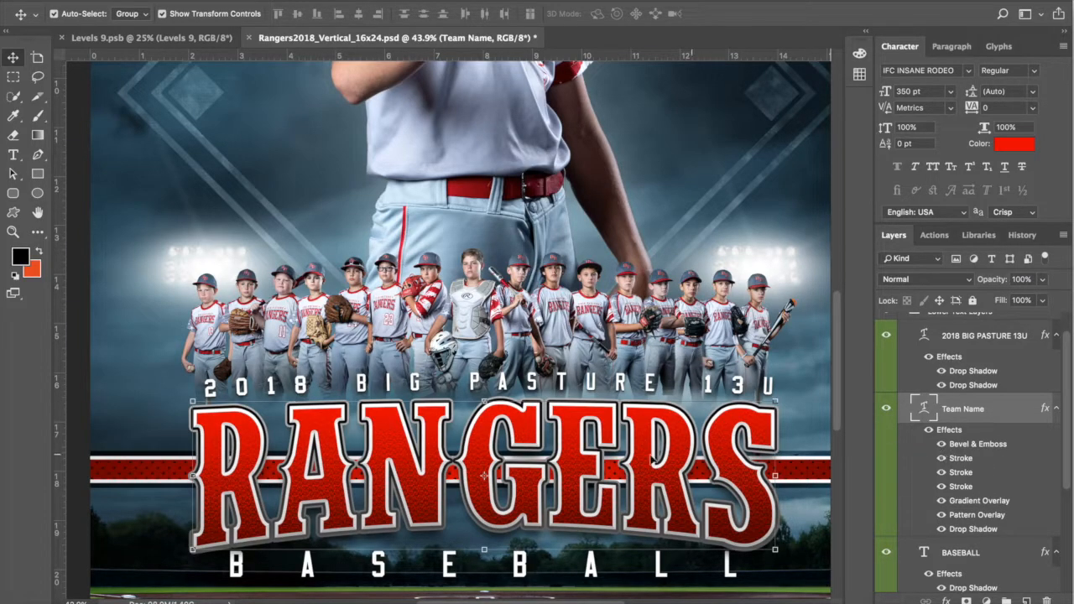
Step: Hide Bevel & Emboss on the RANGERS Team Name and open its 20 px Inside gradient Stroke
scroll(618, 409, "up", 3)
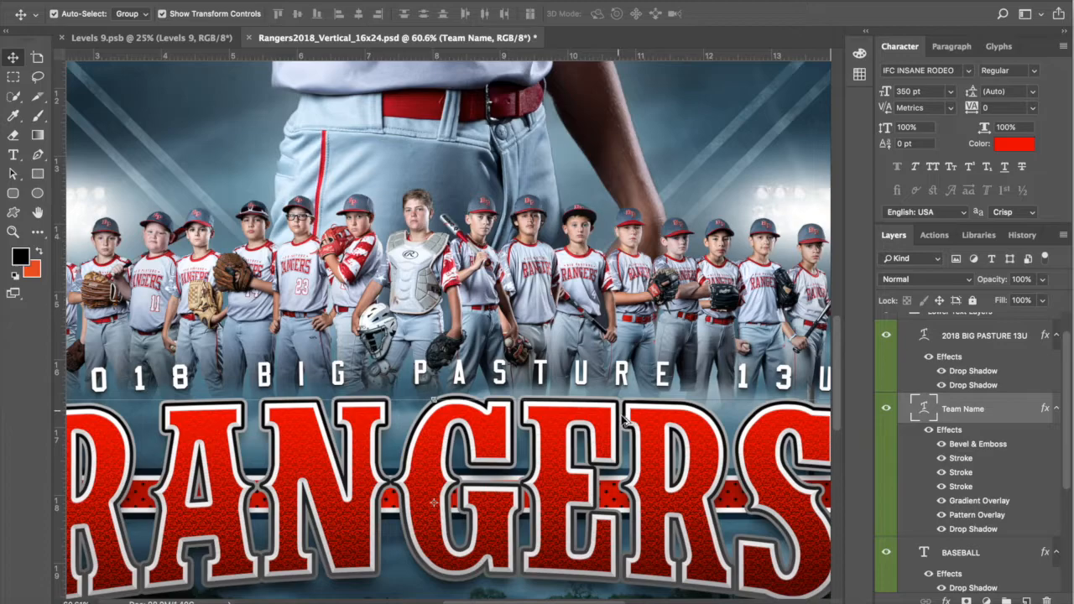
scroll(624, 422, "up", 8)
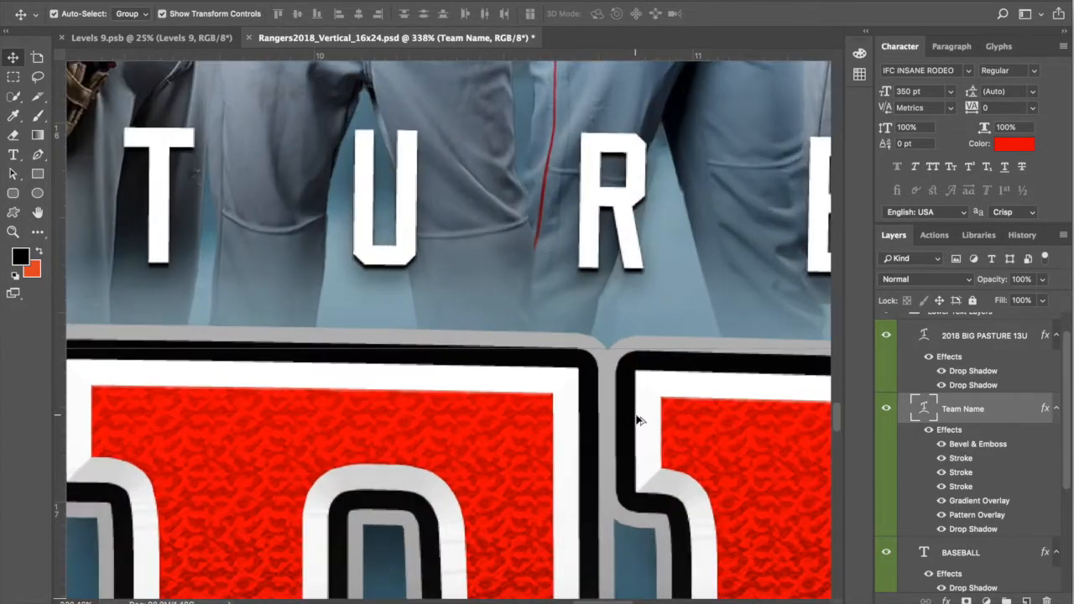
scroll(637, 420, "down", 3)
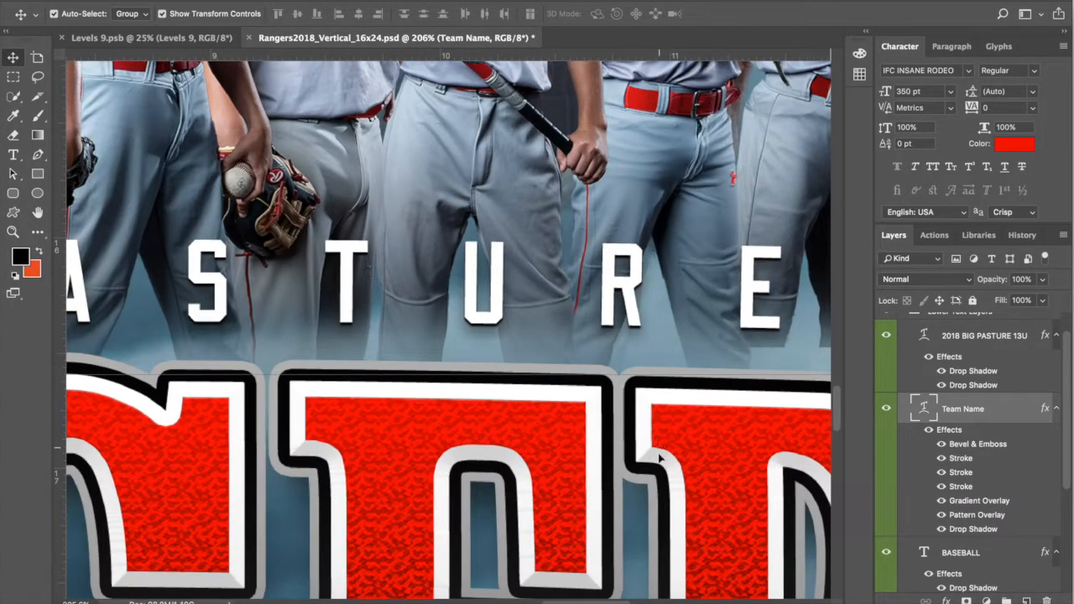
scroll(668, 459, "down", 5)
scroll(669, 460, "right", 2)
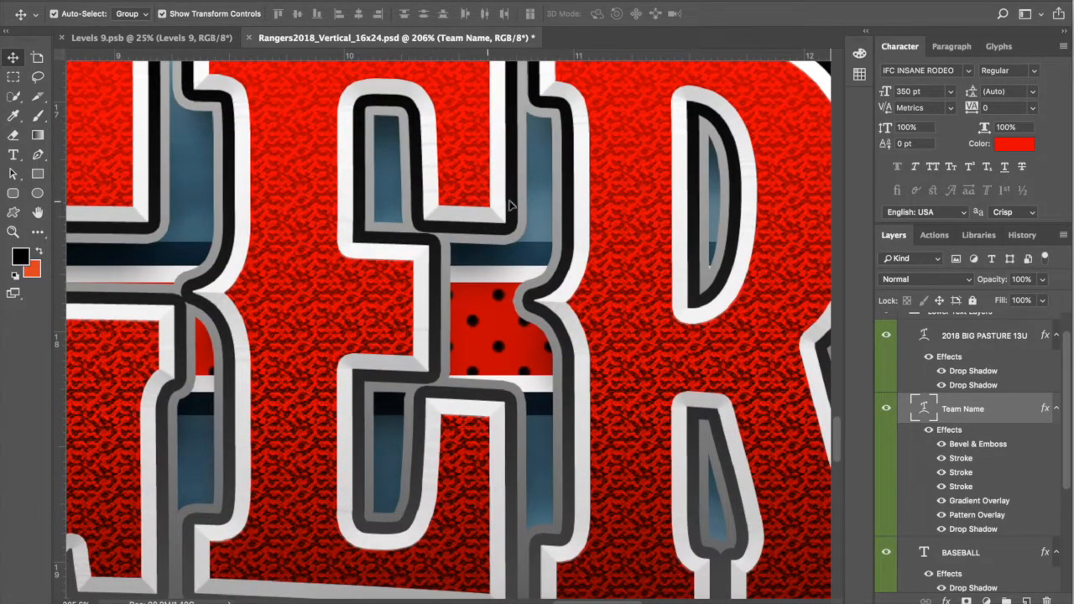
left_click(942, 445)
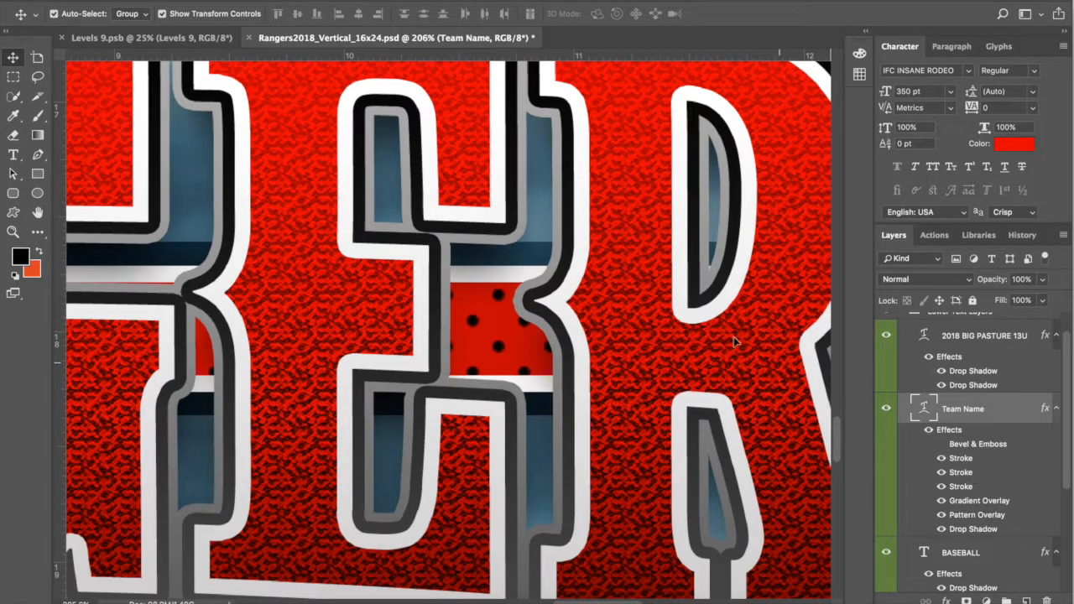
double_click(987, 474)
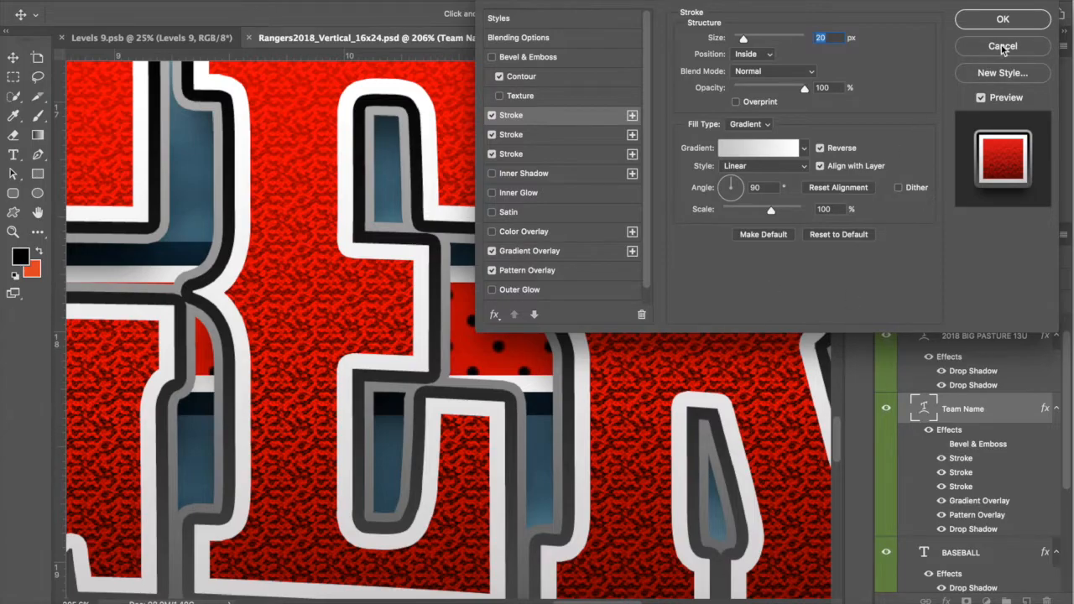
Step: Preview a blue gradient on the Team Name lettering, then cancel to keep the red
key("Return")
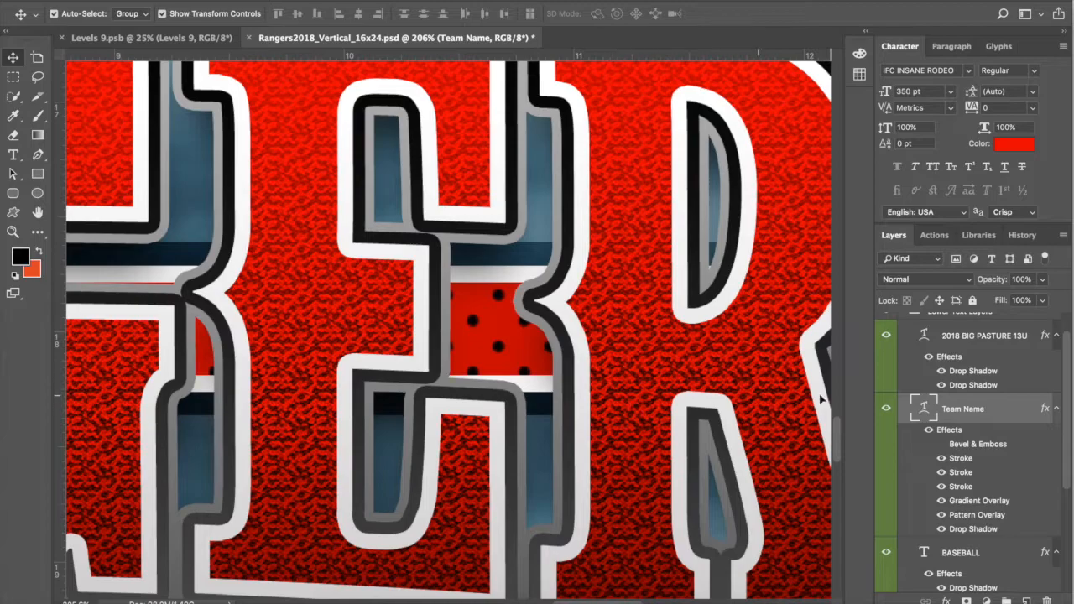
double_click(996, 501)
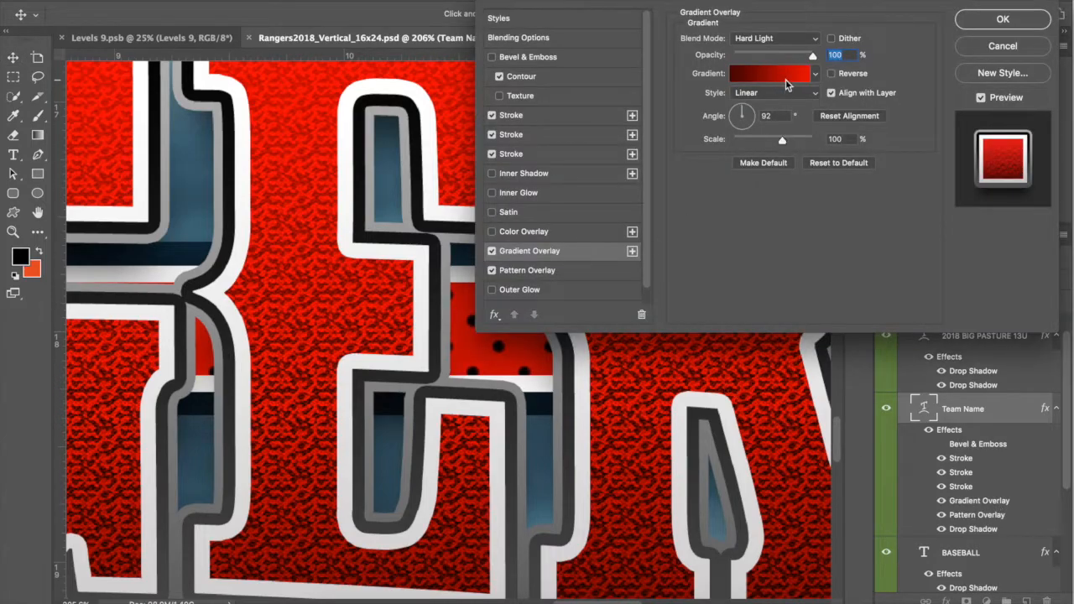
left_click(814, 74)
scroll(839, 131, "down", 3)
left_click(801, 164)
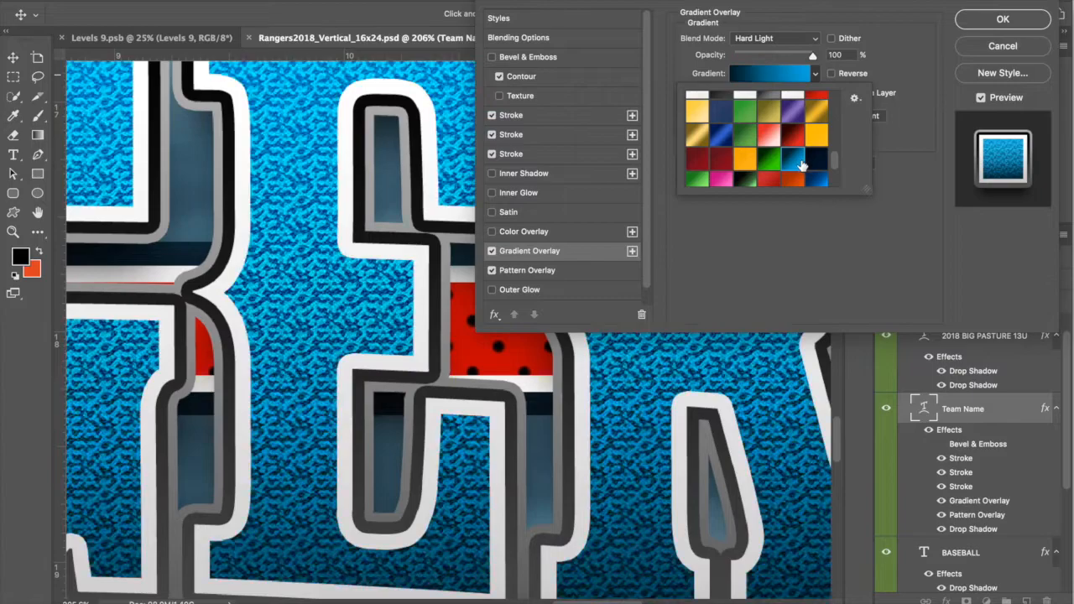
left_click(989, 45)
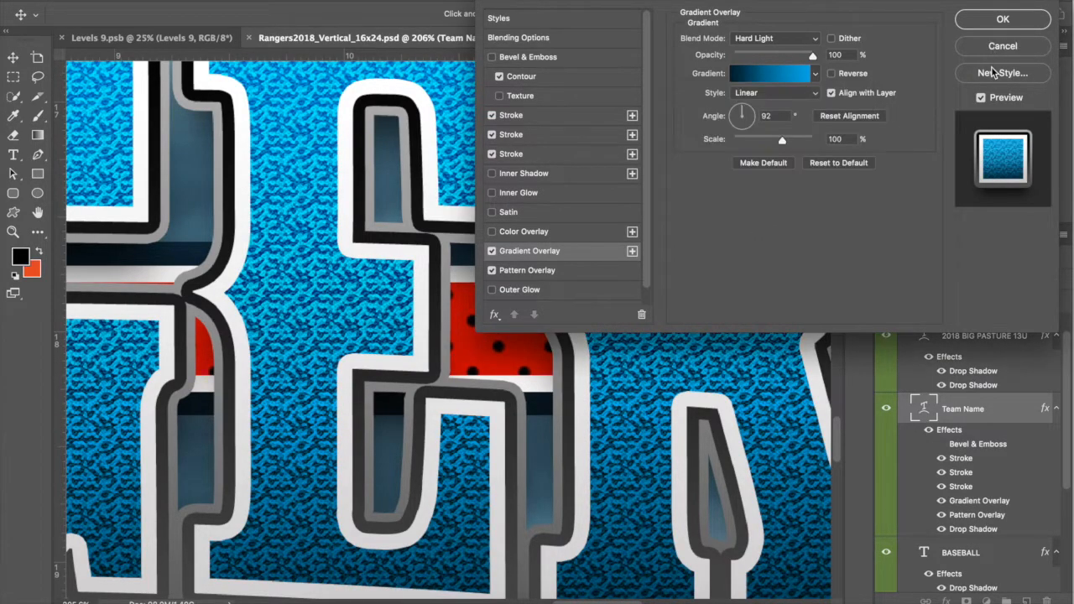
left_click(993, 47)
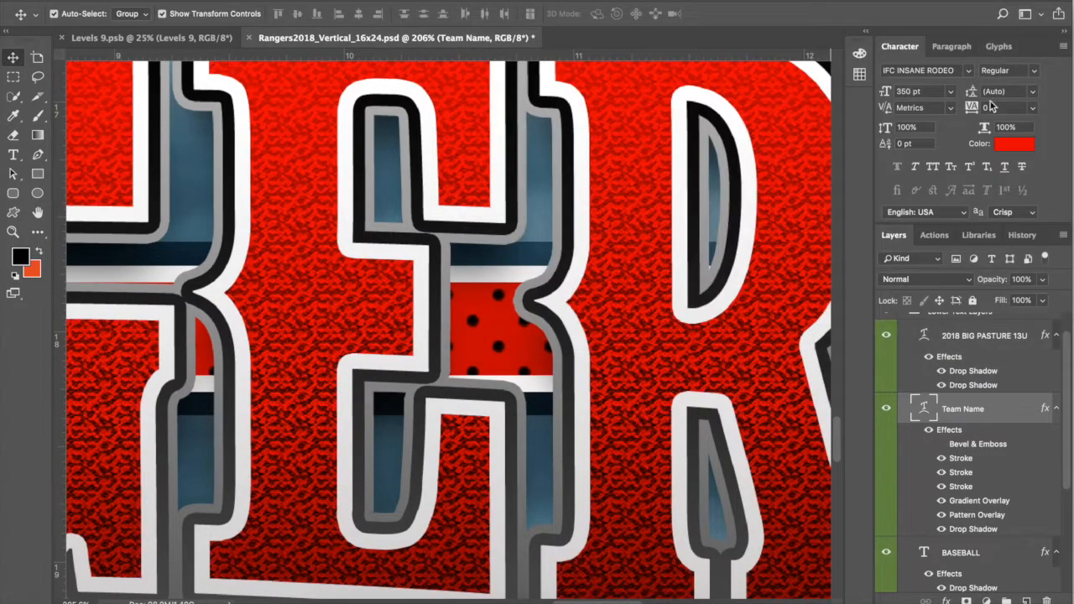
Step: Set the Team Name Pattern Overlay to 45% scale and 68% opacity
double_click(989, 516)
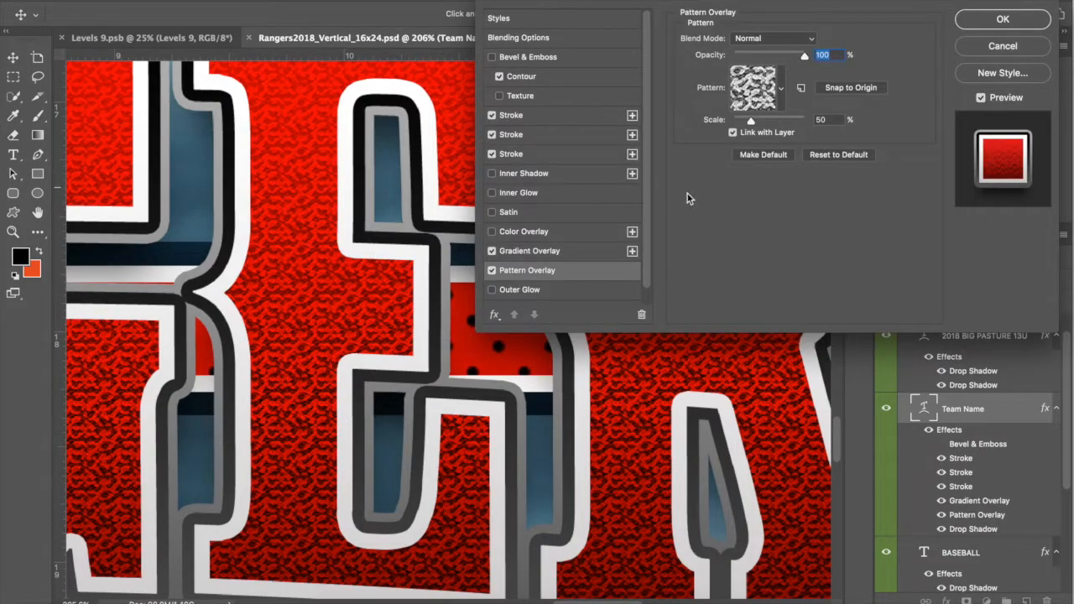
left_click(492, 272)
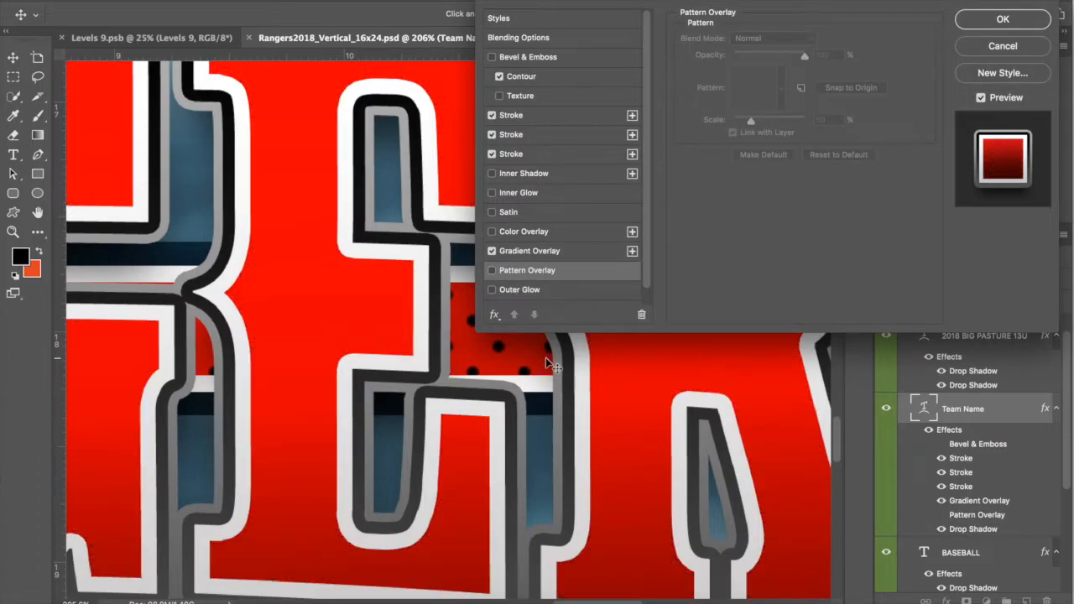
left_click(495, 272)
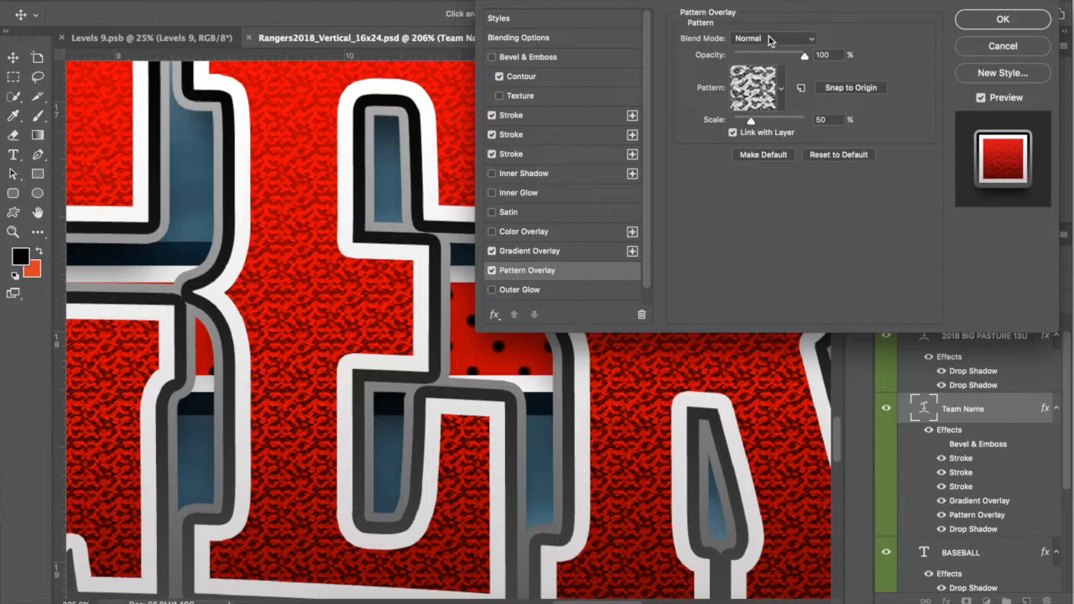
left_click_drag(748, 122, 752, 121)
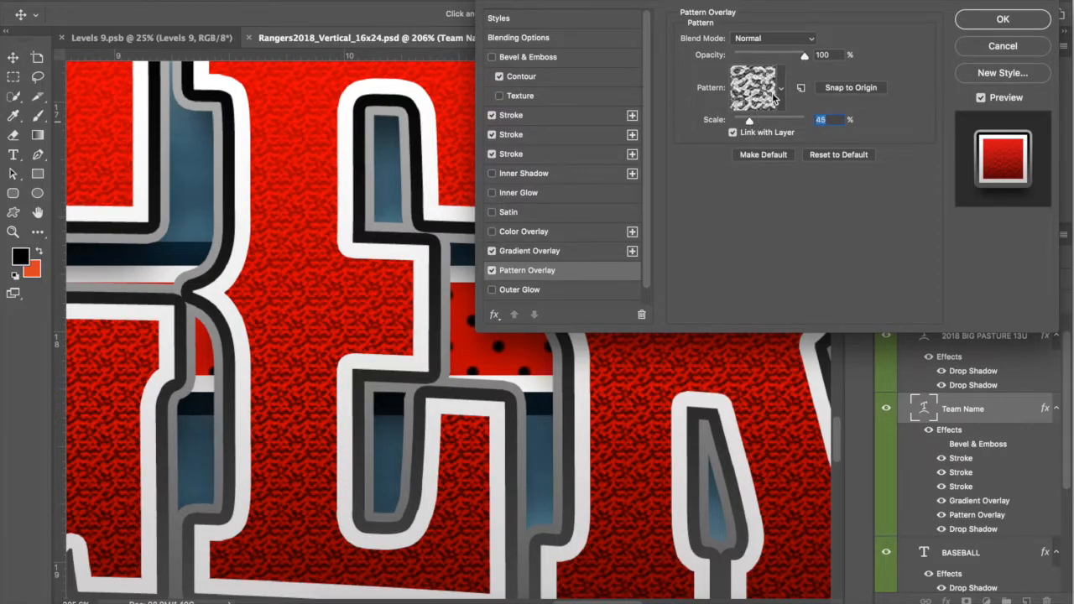
left_click_drag(805, 57, 791, 57)
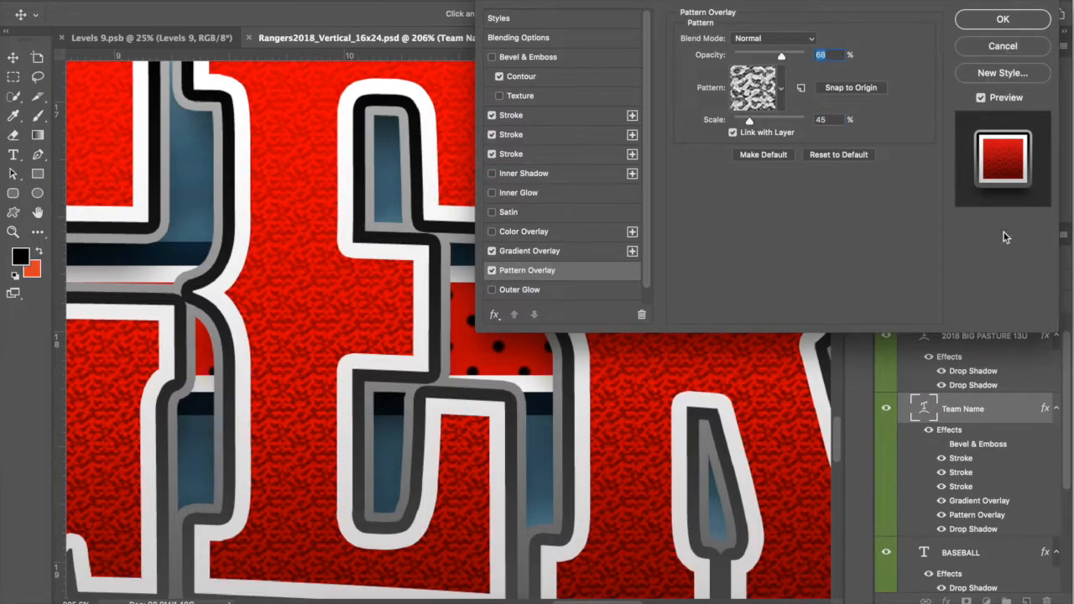
key("Escape")
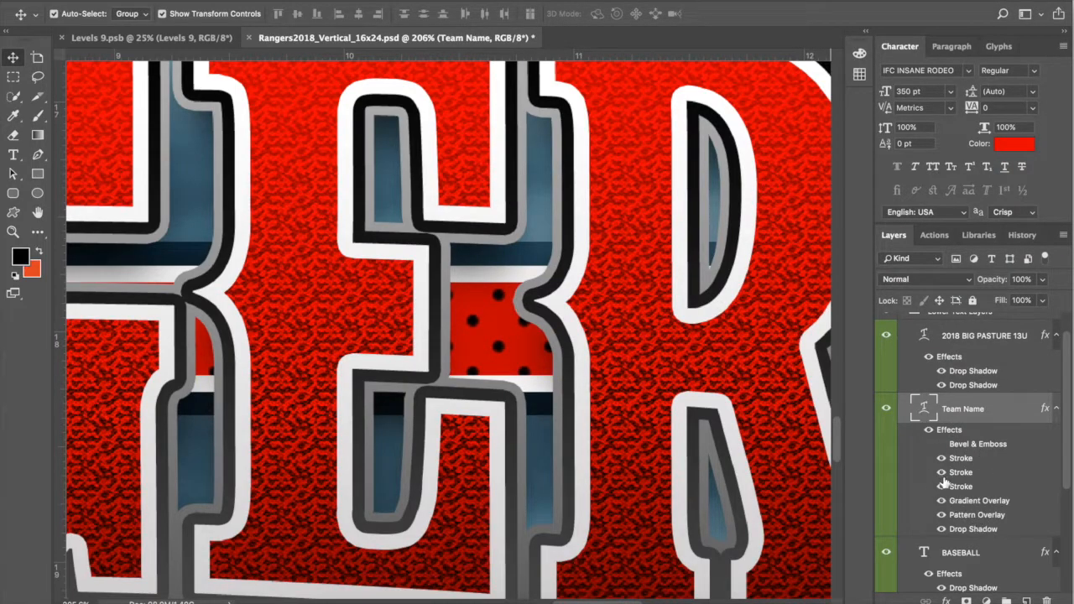
Step: Hide the Drop Shadow effect on the BASEBALL text layer
scroll(730, 409, "down", 6)
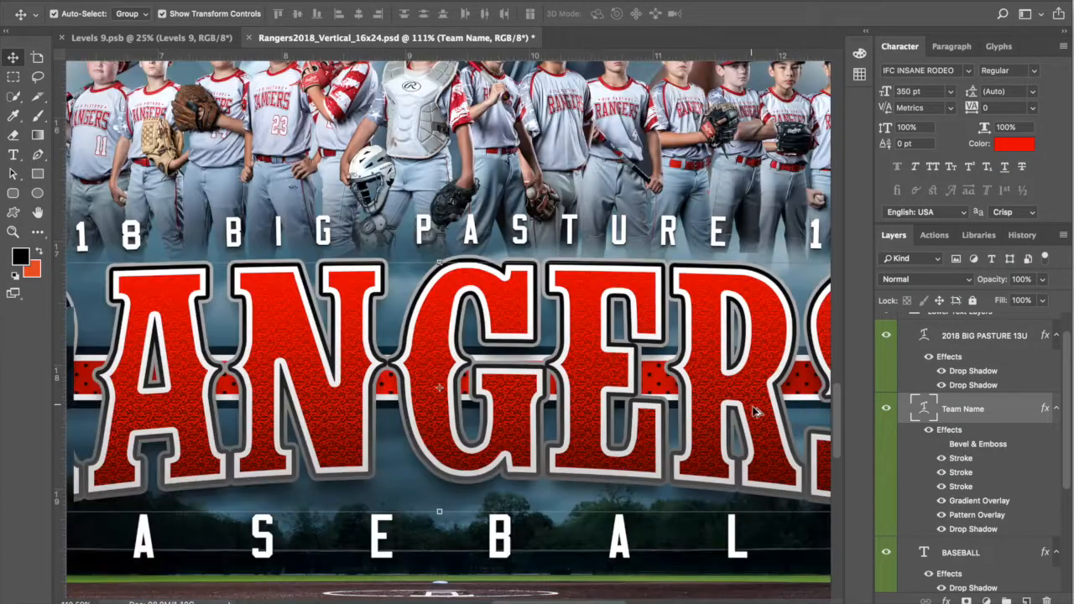
scroll(758, 416, "down", 3)
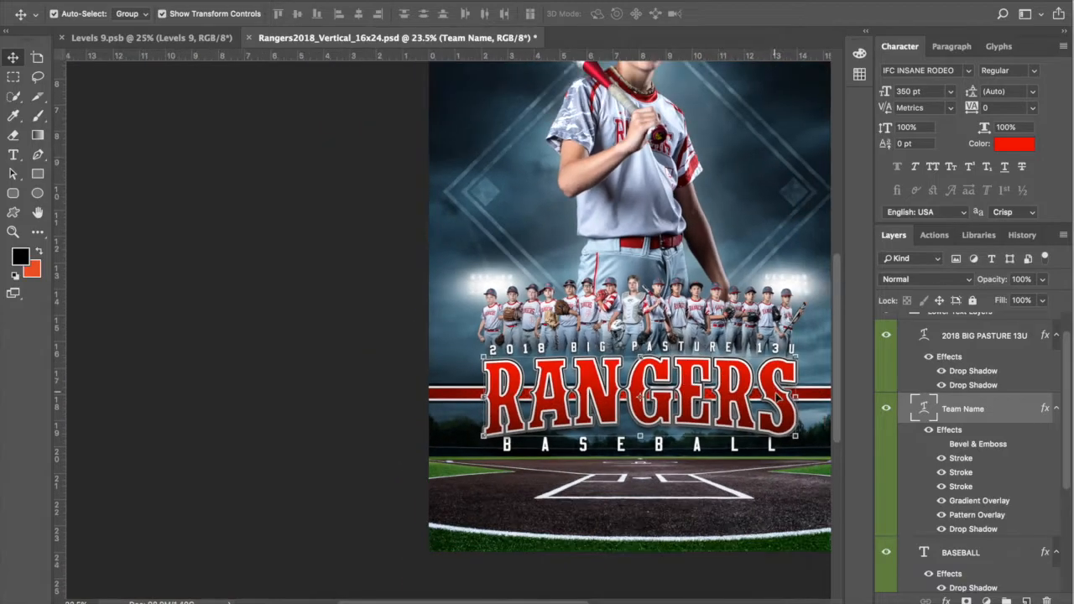
scroll(771, 429, "right", 3)
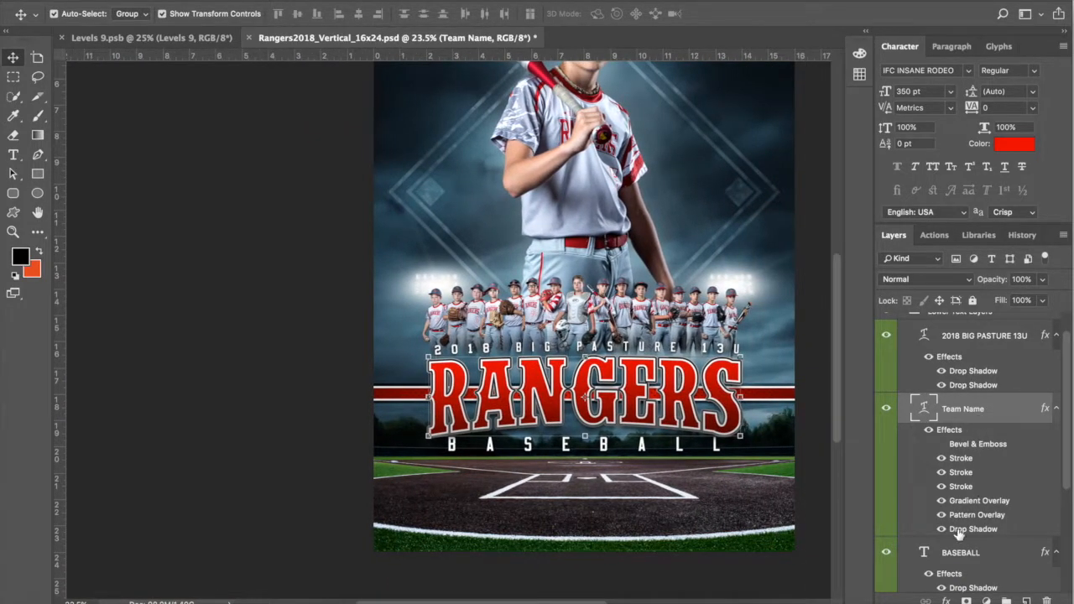
left_click(977, 555)
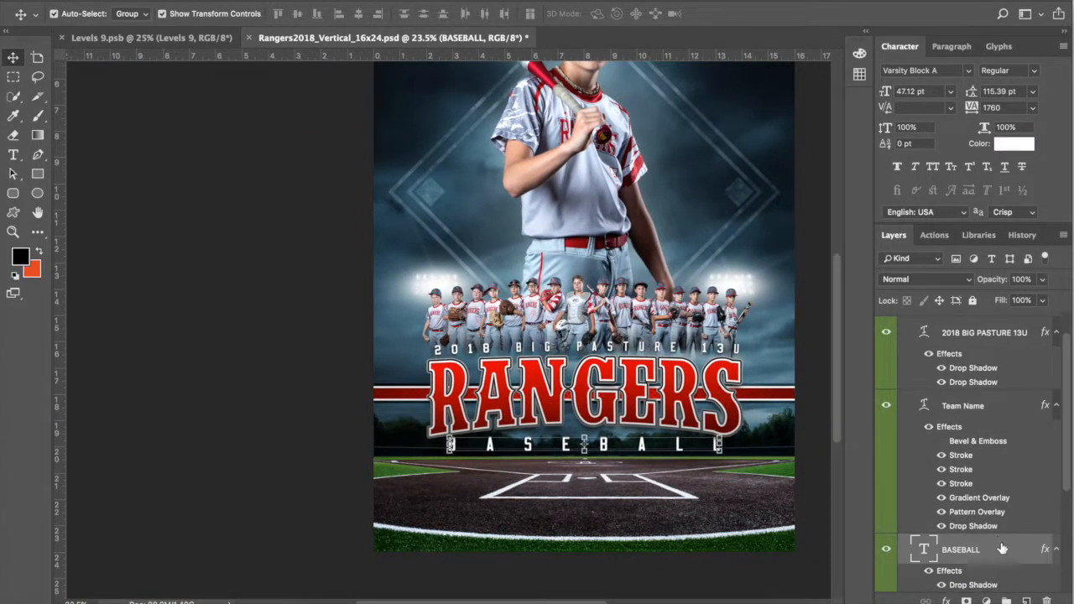
scroll(967, 522, "down", 3)
scroll(969, 520, "down", 1)
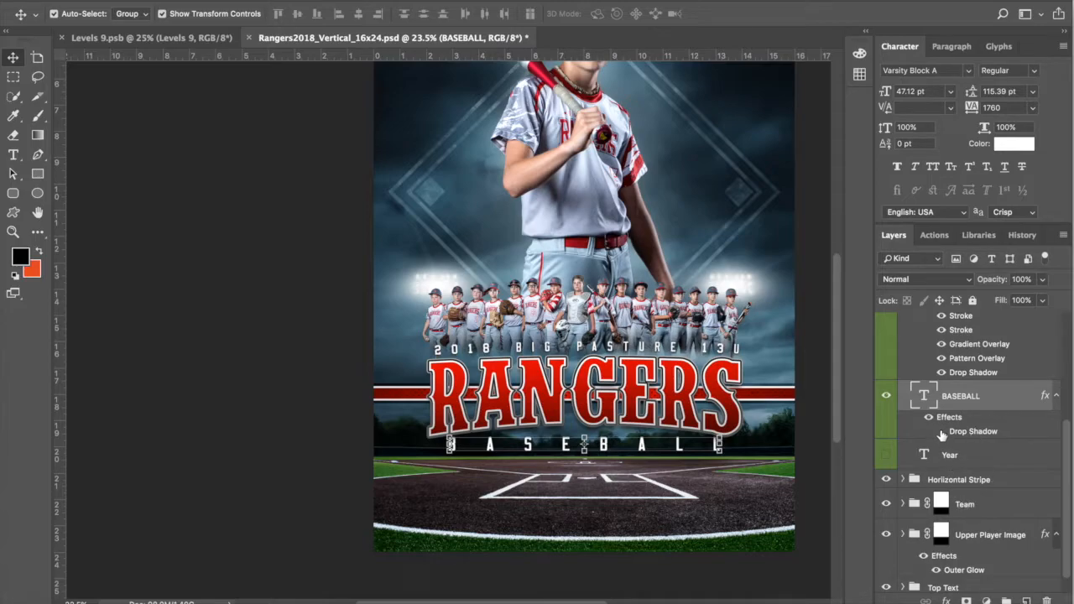
left_click(943, 433)
Step: Show the Year text layer to compare, then hide it again
left_click(985, 455)
left_click(886, 454)
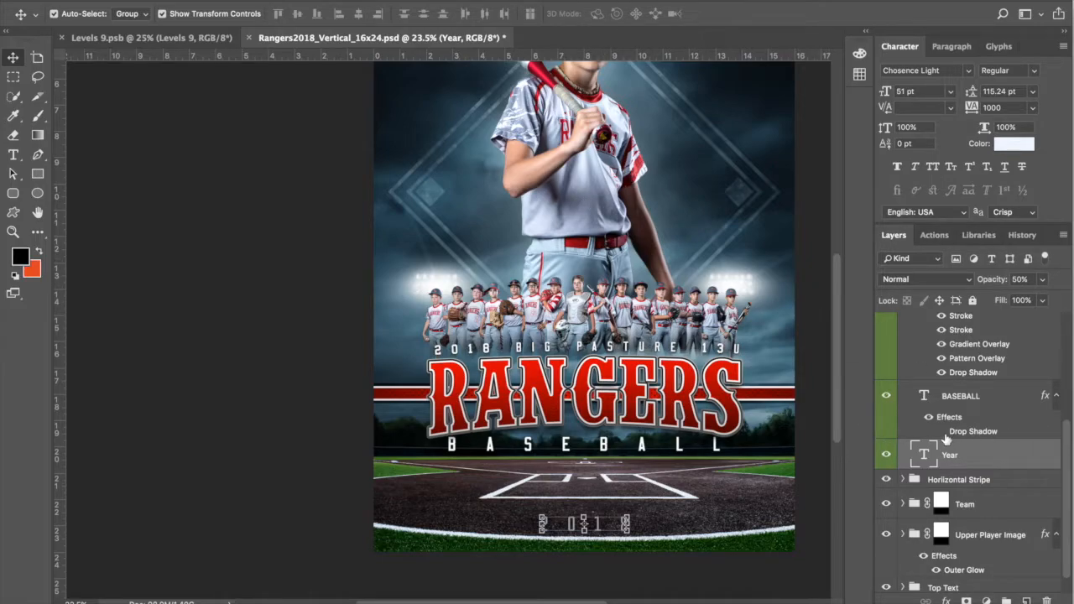
left_click(887, 454)
left_click_drag(1065, 460, 1066, 354)
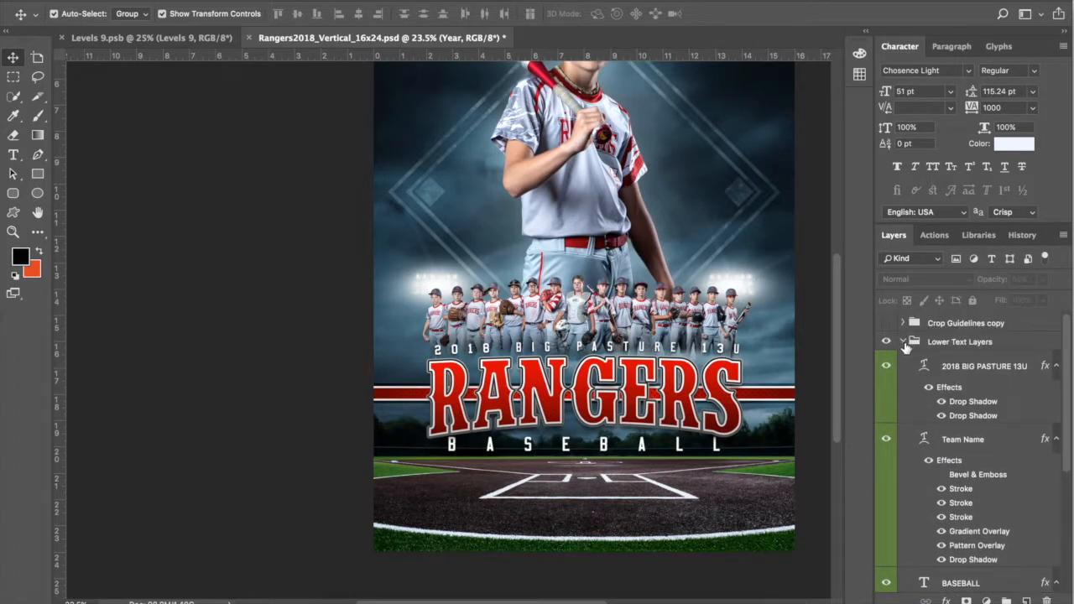
Step: Hide the 8x10-16x20 Crop Guideline layer inside the Crop Guidelines copy group
left_click(916, 344)
left_click(903, 341)
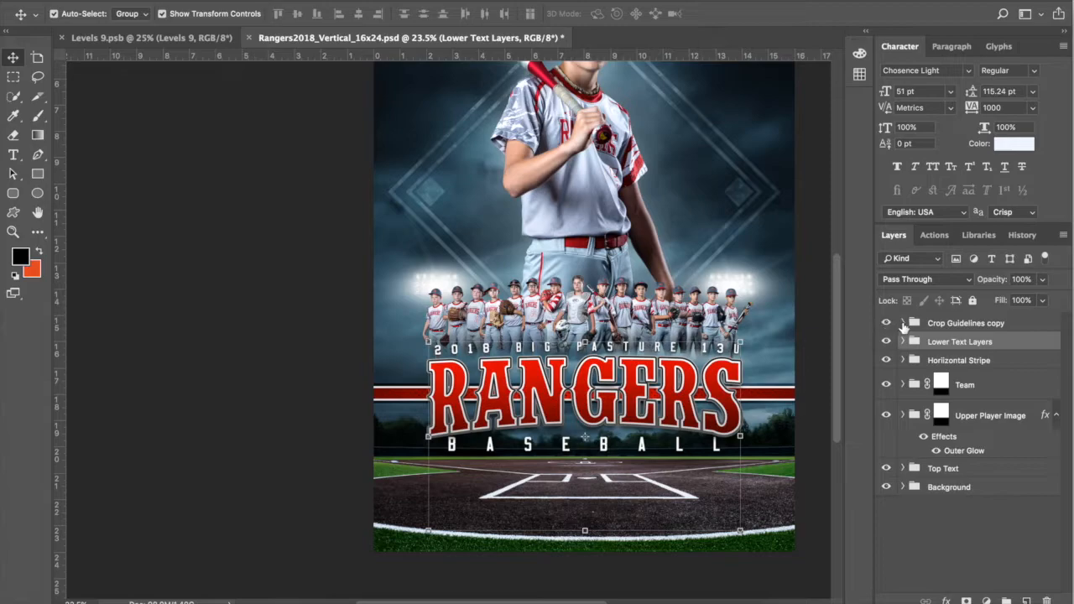
left_click(902, 323)
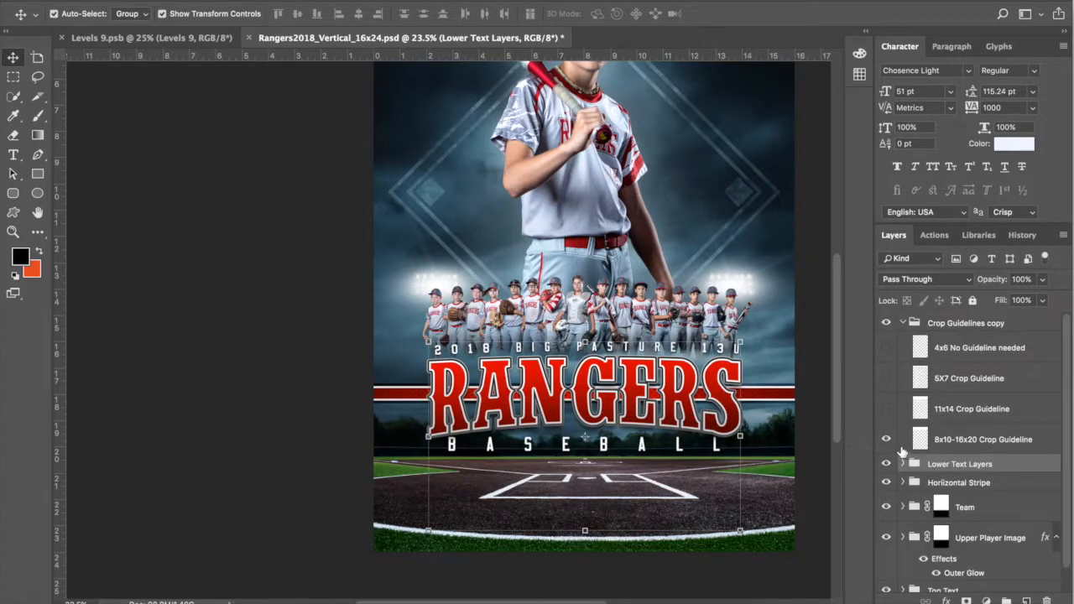
scroll(788, 403, "up", 2)
scroll(789, 403, "right", 2)
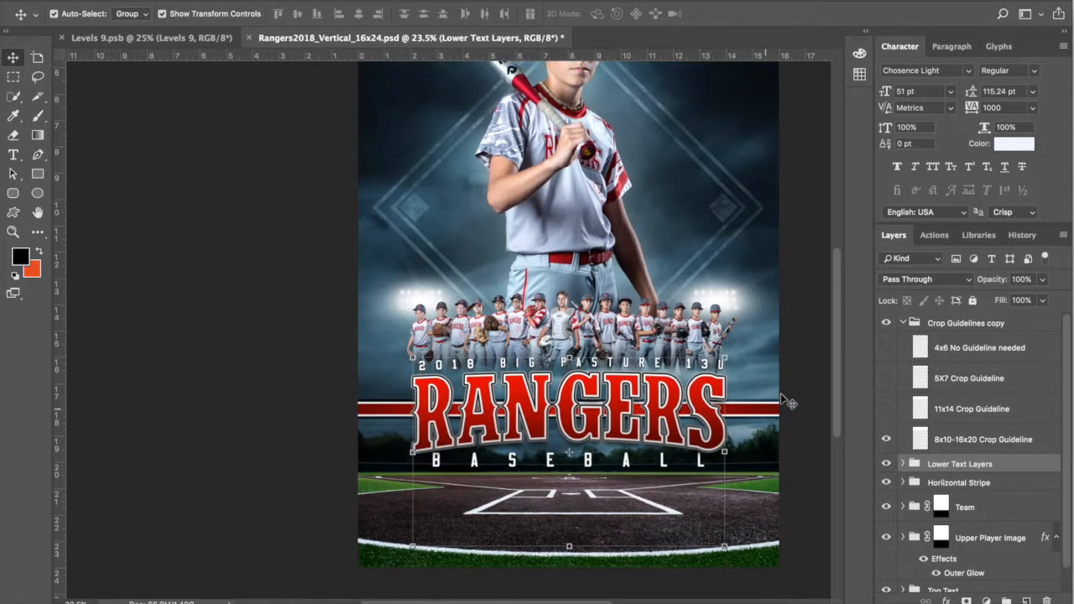
scroll(789, 403, "up", 15)
scroll(788, 402, "right", 5)
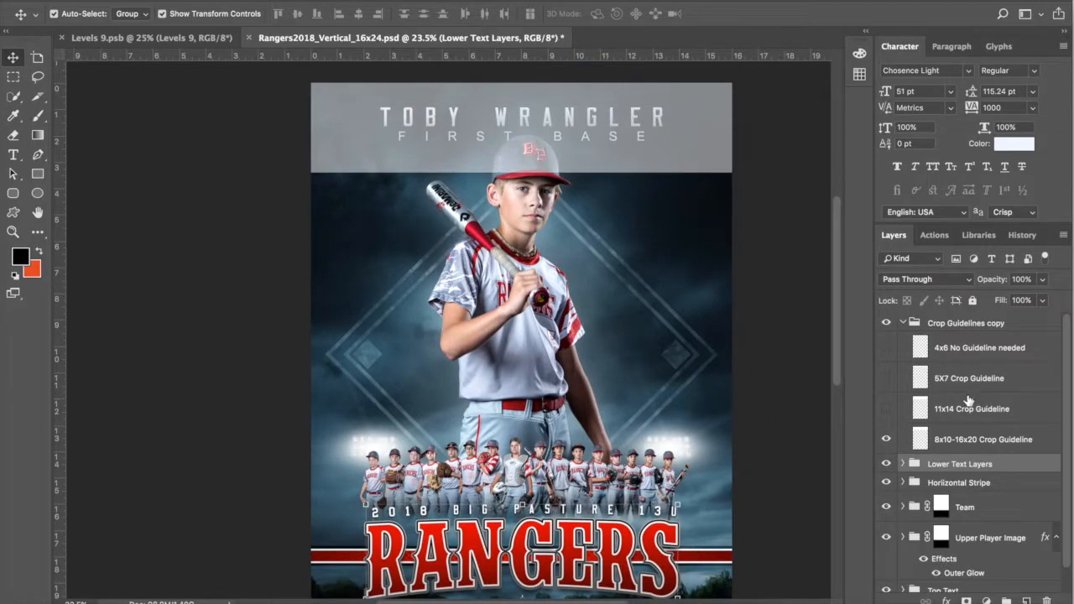
left_click(980, 440)
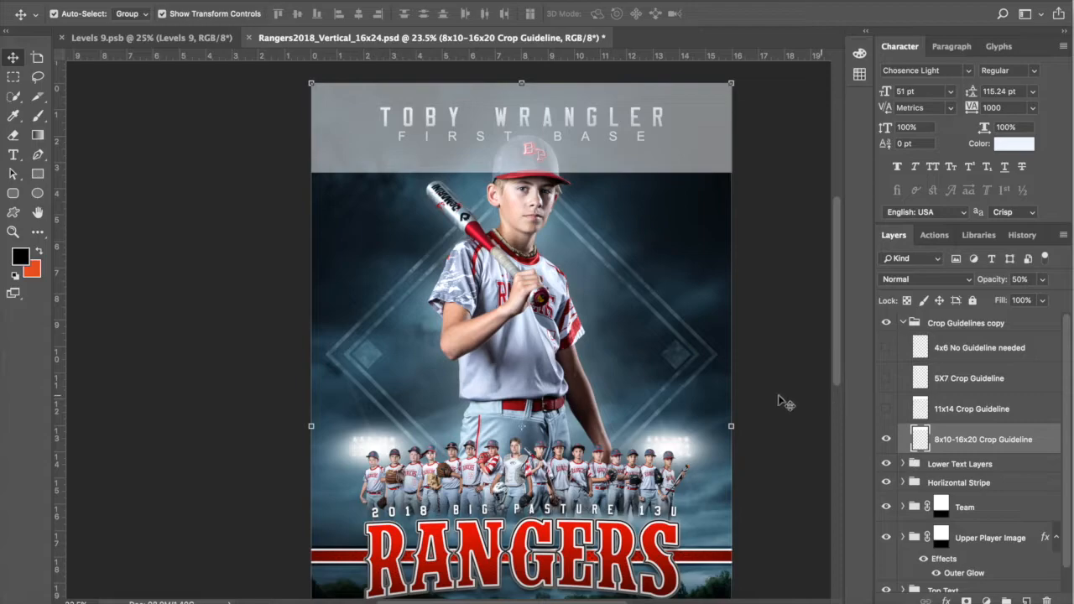
left_click(886, 439)
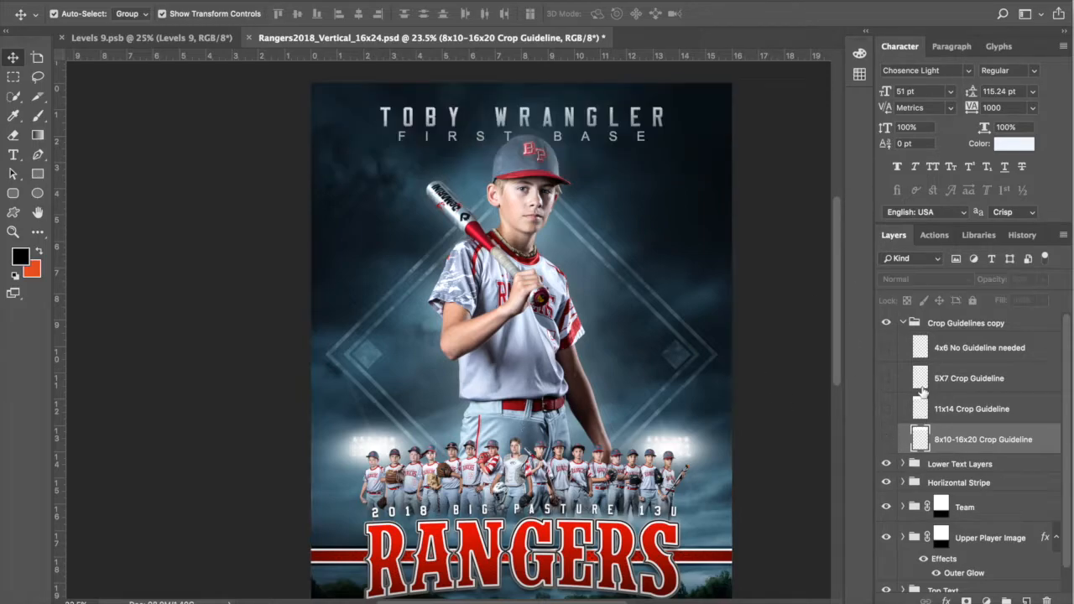
left_click(902, 323)
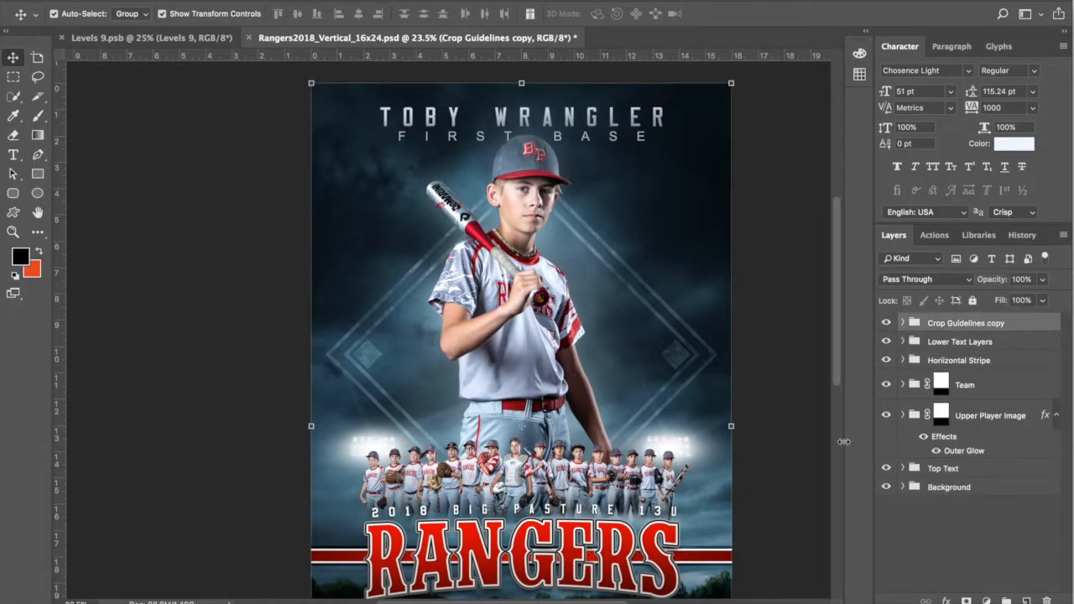
Step: Hide the Team layer so the row of teammates disappears
scroll(703, 344, "down", 2)
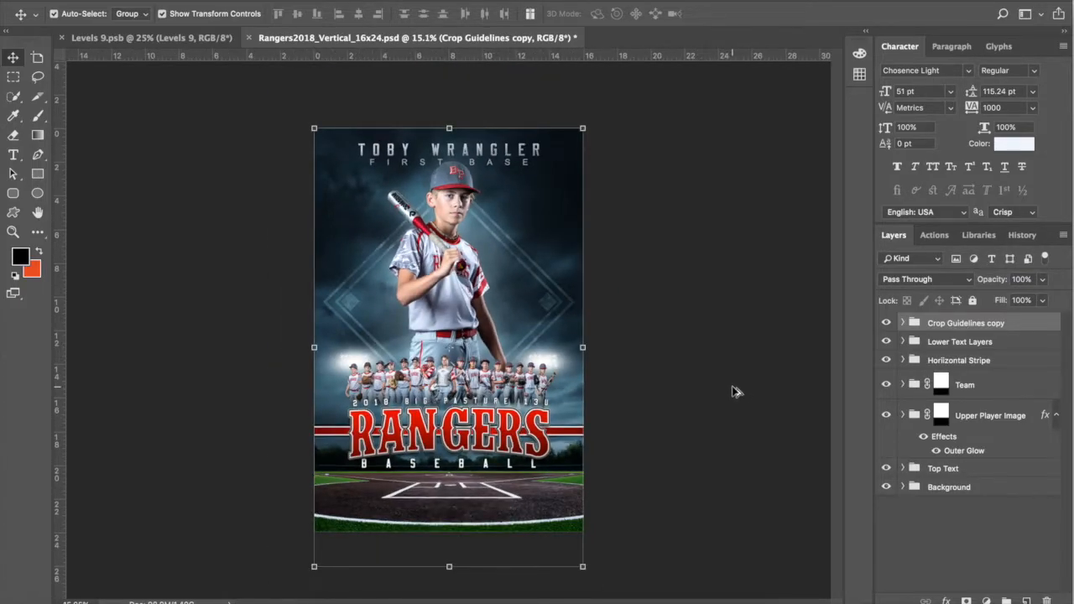
scroll(731, 389, "up", 1)
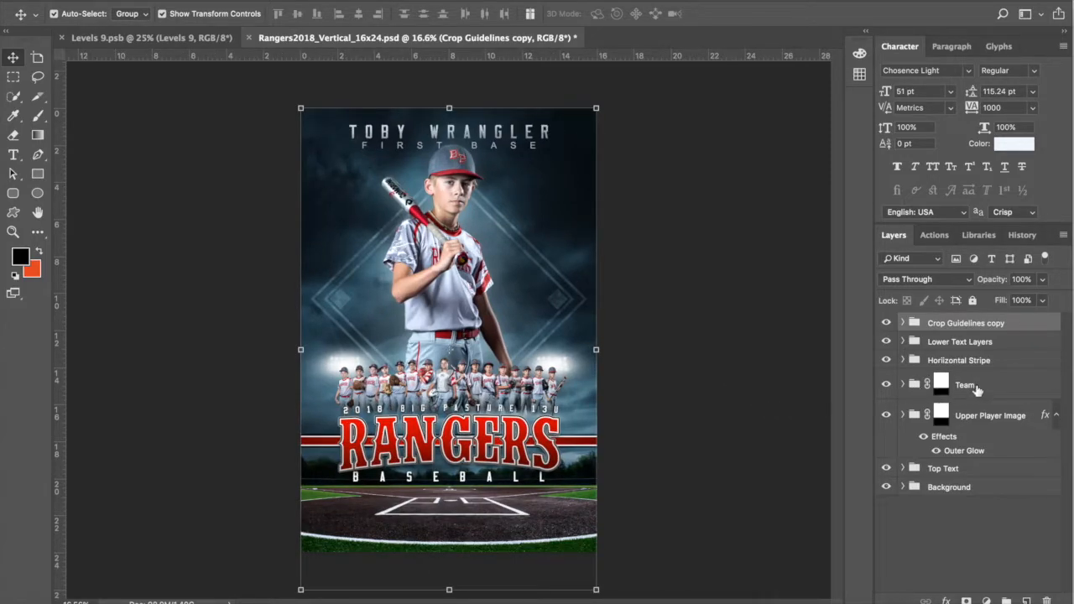
left_click(976, 388)
left_click(886, 384)
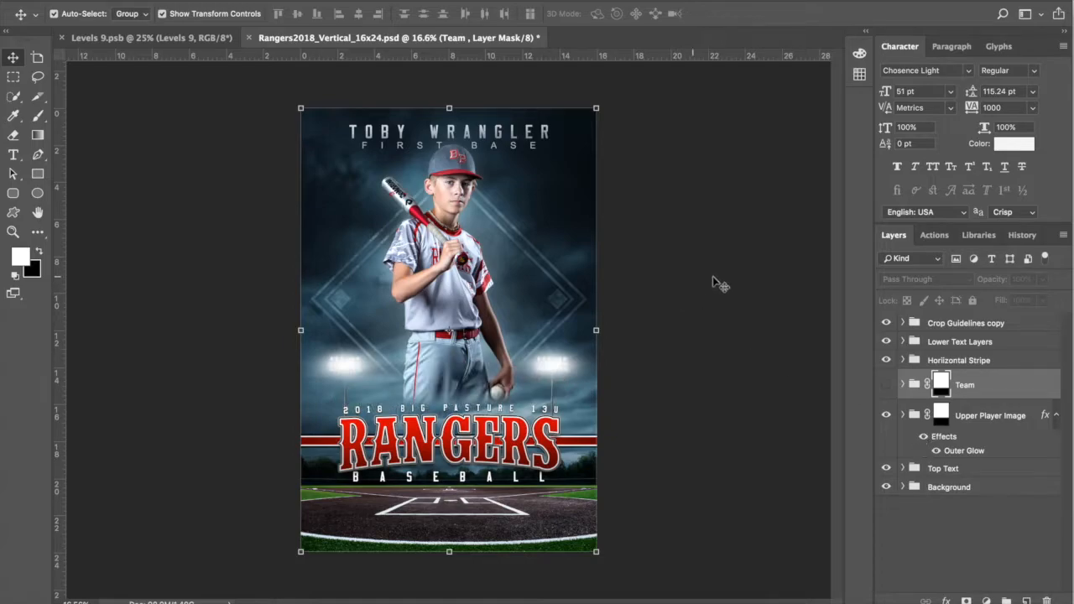
Step: Copy the Astros player (Levels 9) into the poster and hide the original Rangers player
key("super+alt+2")
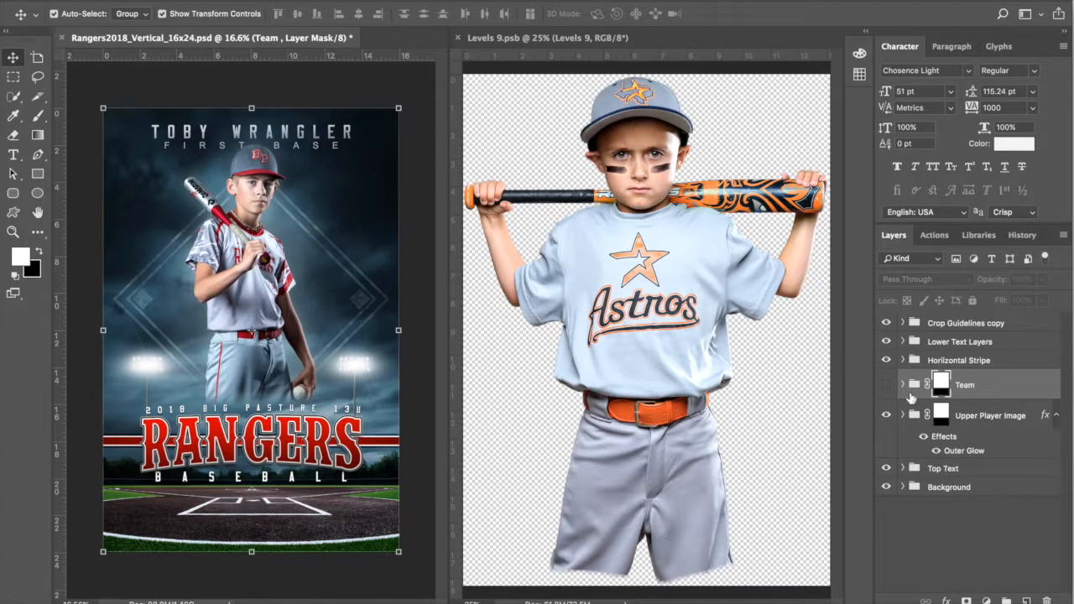
left_click(983, 424)
left_click(903, 416)
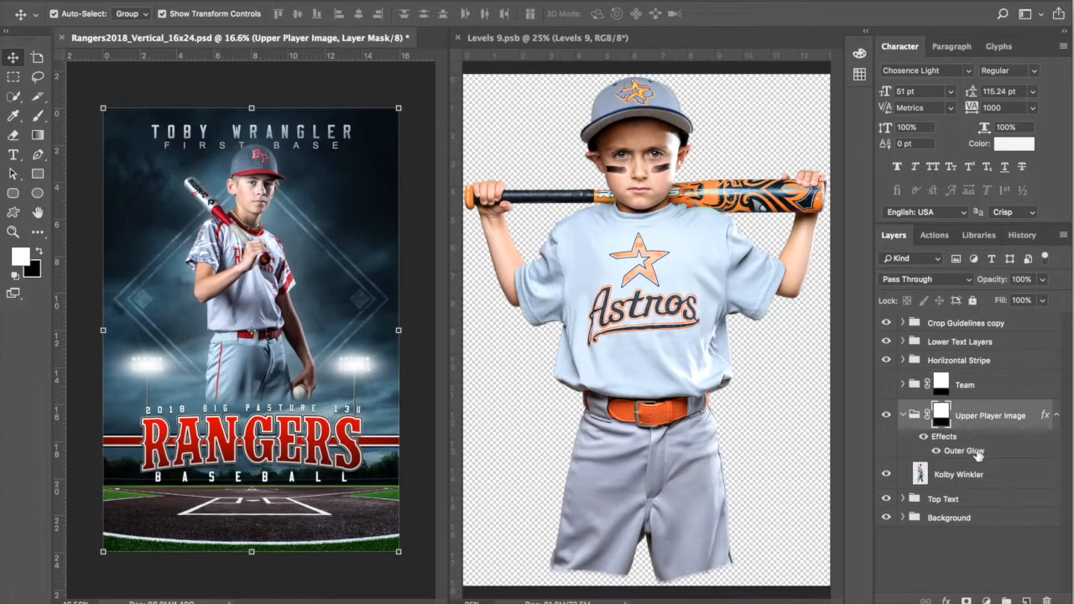
left_click(990, 473)
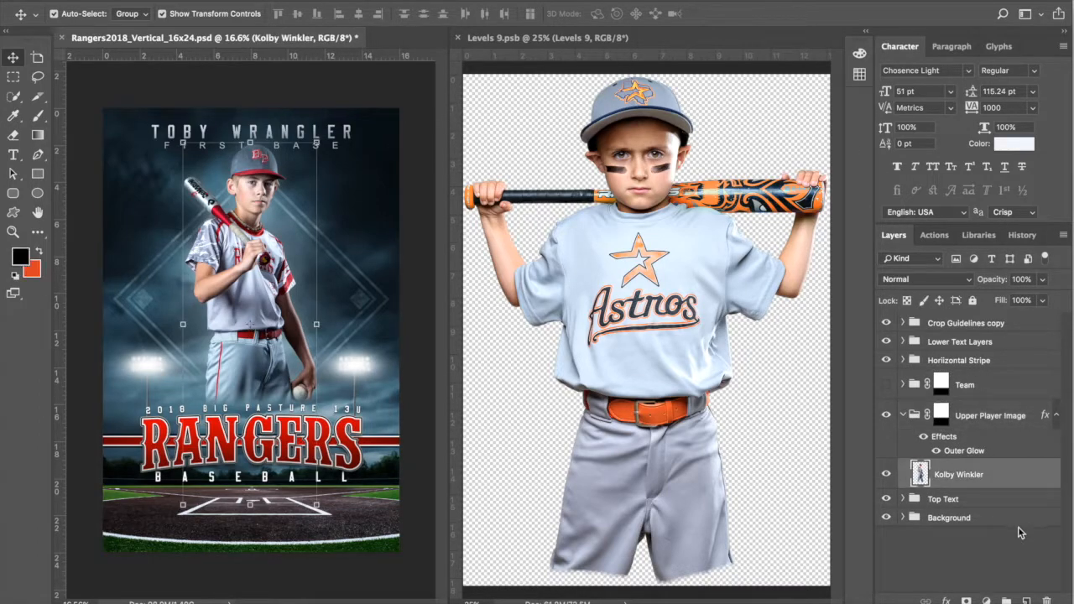
left_click(537, 38)
left_click_drag(921, 335, 305, 302)
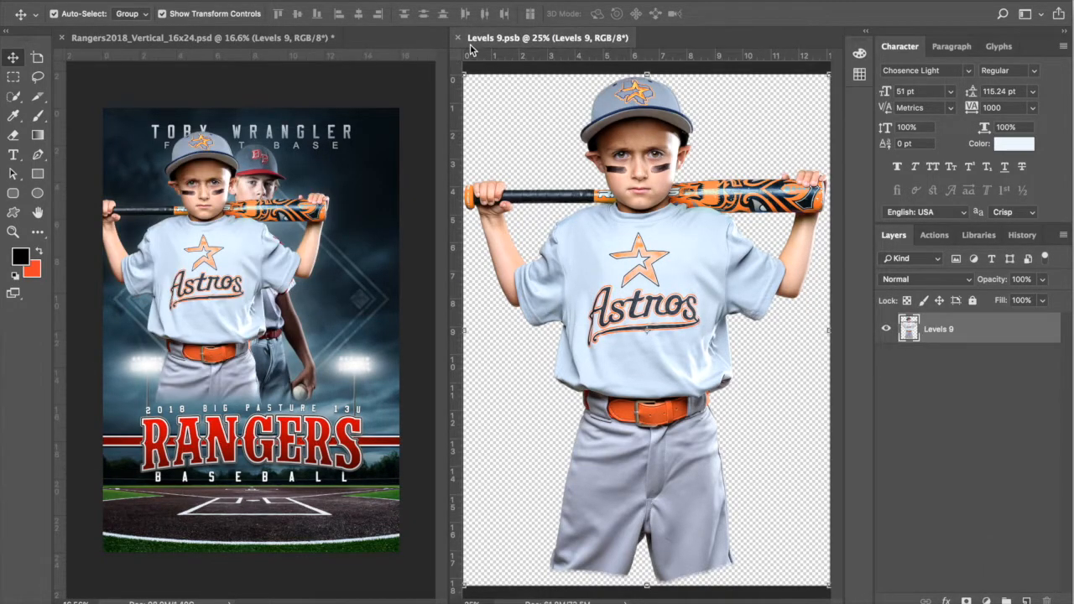
left_click(459, 38)
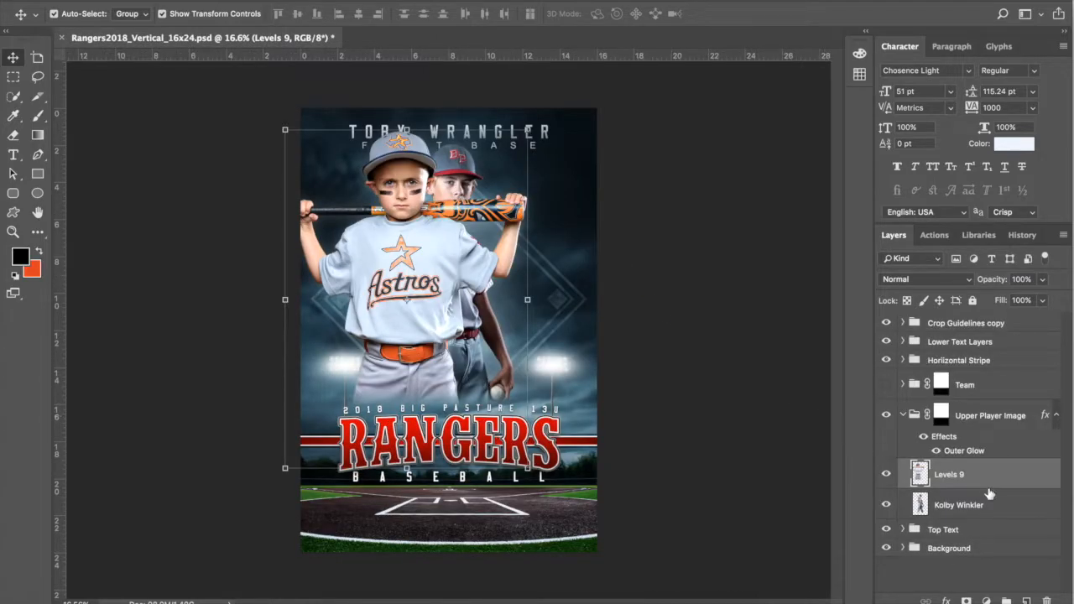
left_click(969, 505)
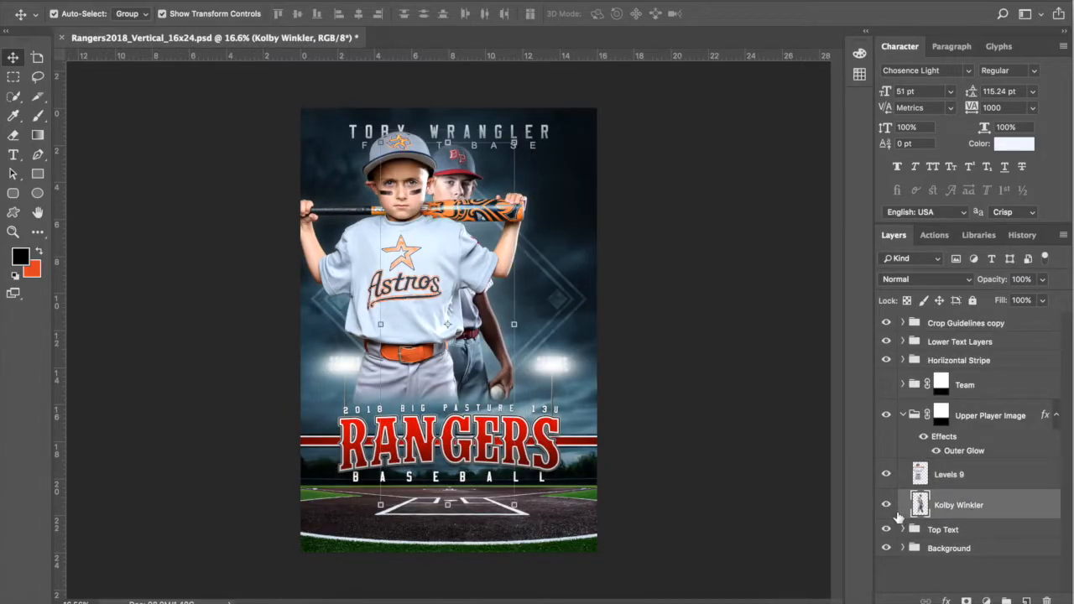
left_click(885, 504)
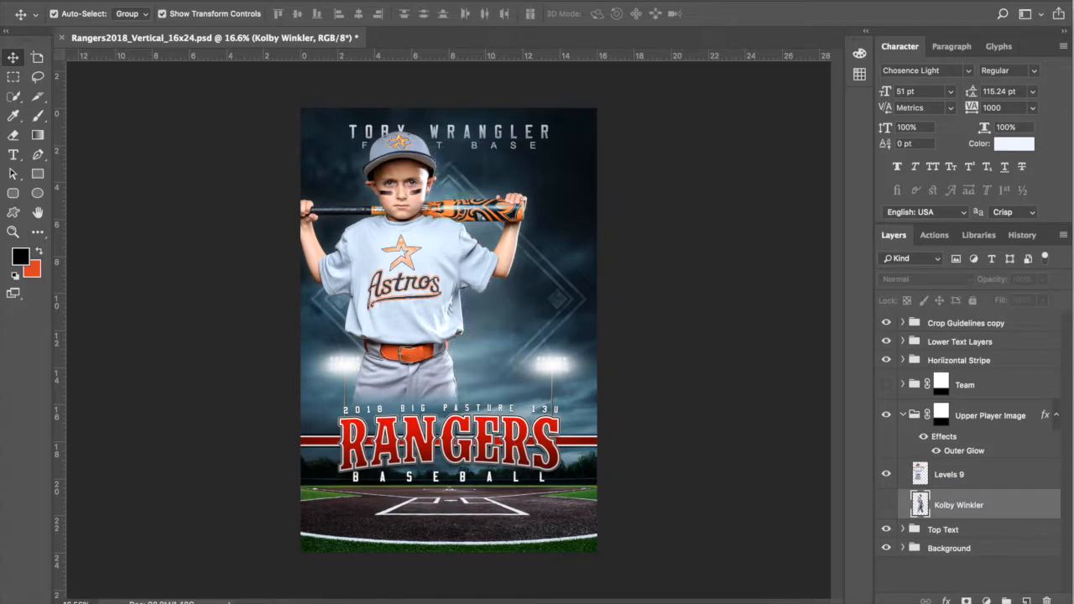
Step: Move the Levels 9 player lower and centred above the RANGERS title
left_click(978, 474)
left_click(528, 130)
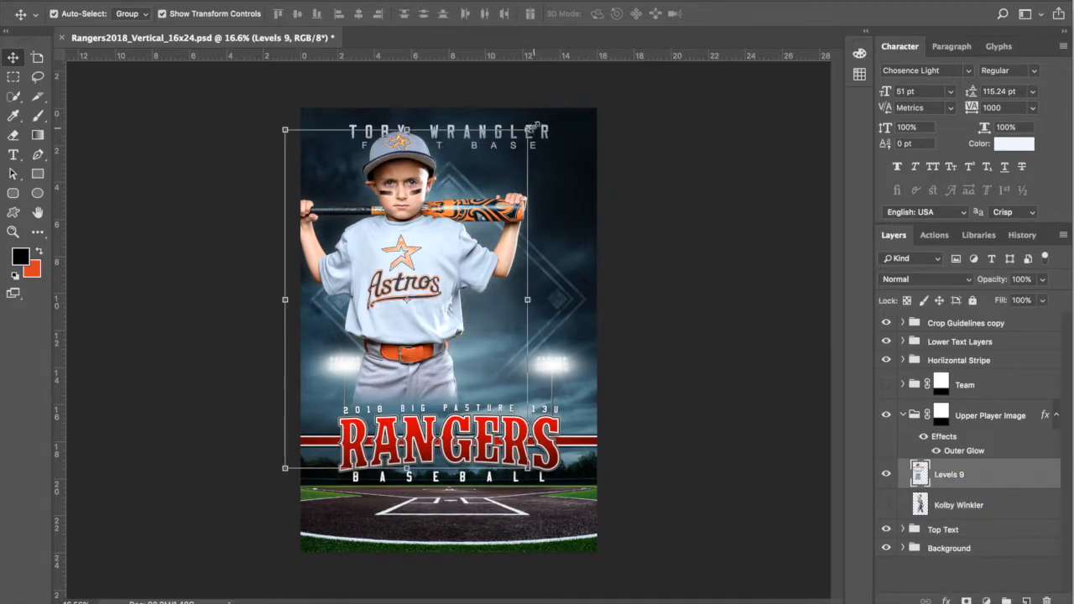
left_click_drag(405, 199, 461, 220)
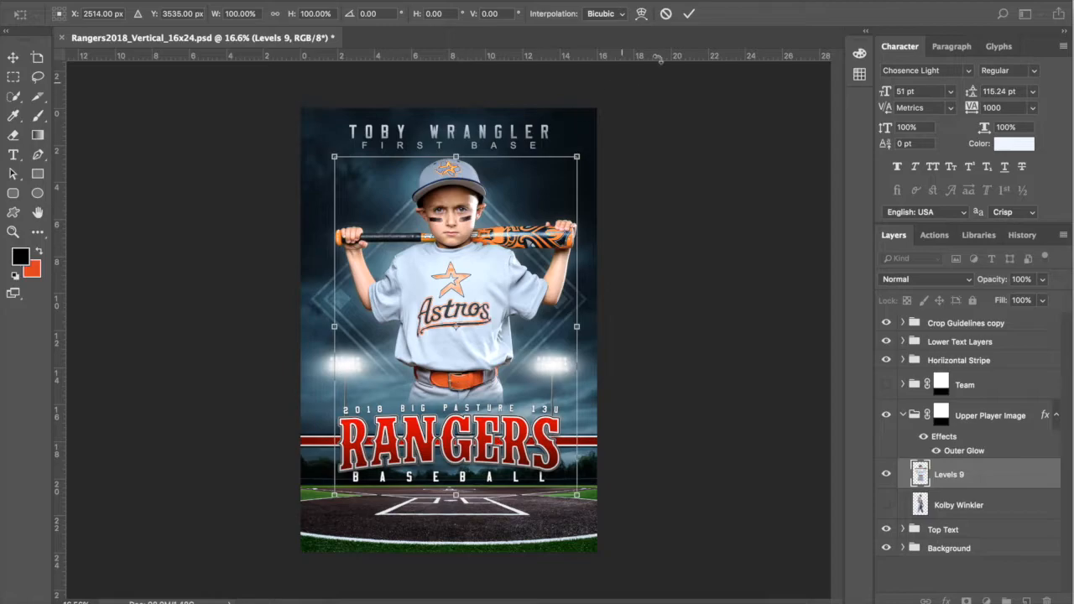
left_click(688, 13)
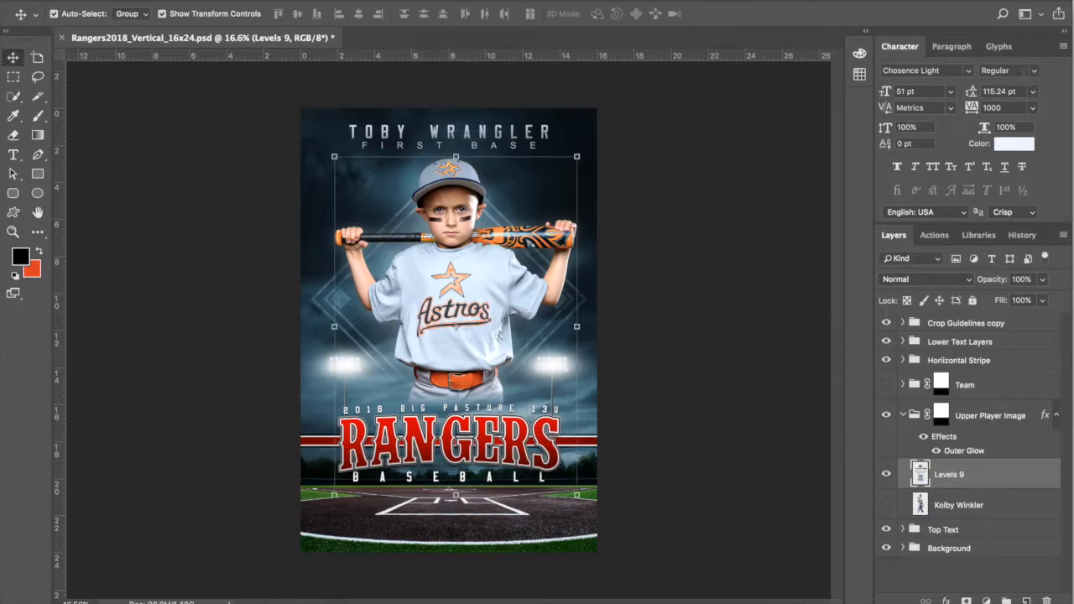
key("shift+Left")
key("shift+Left")
key("shift+Left")
key("shift+Left")
key("shift+Left")
key("shift+Left")
key("shift+Left")
key("shift+Left")
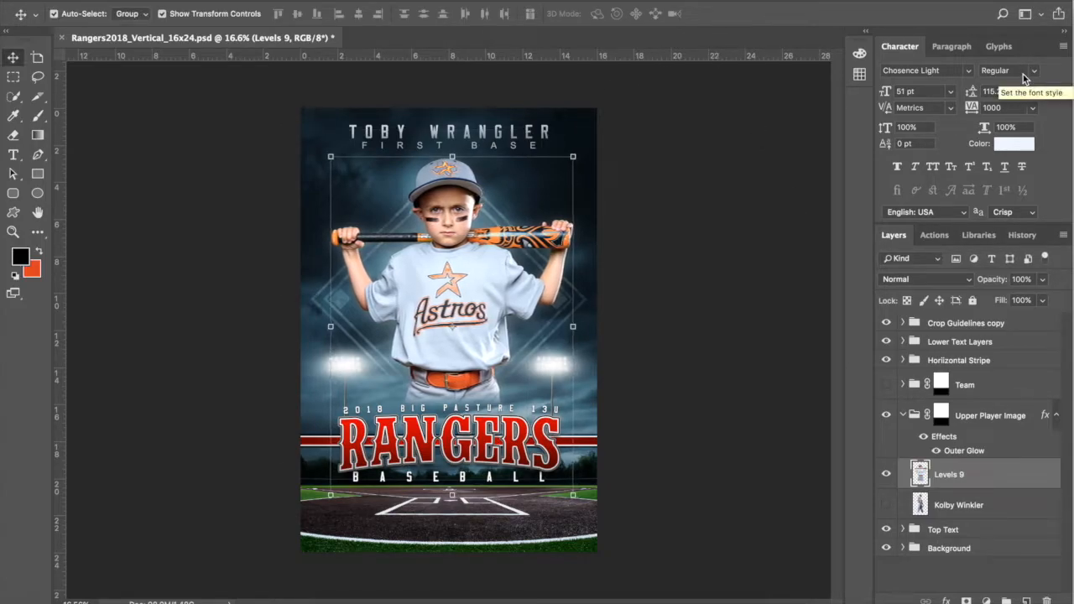
left_click(903, 415)
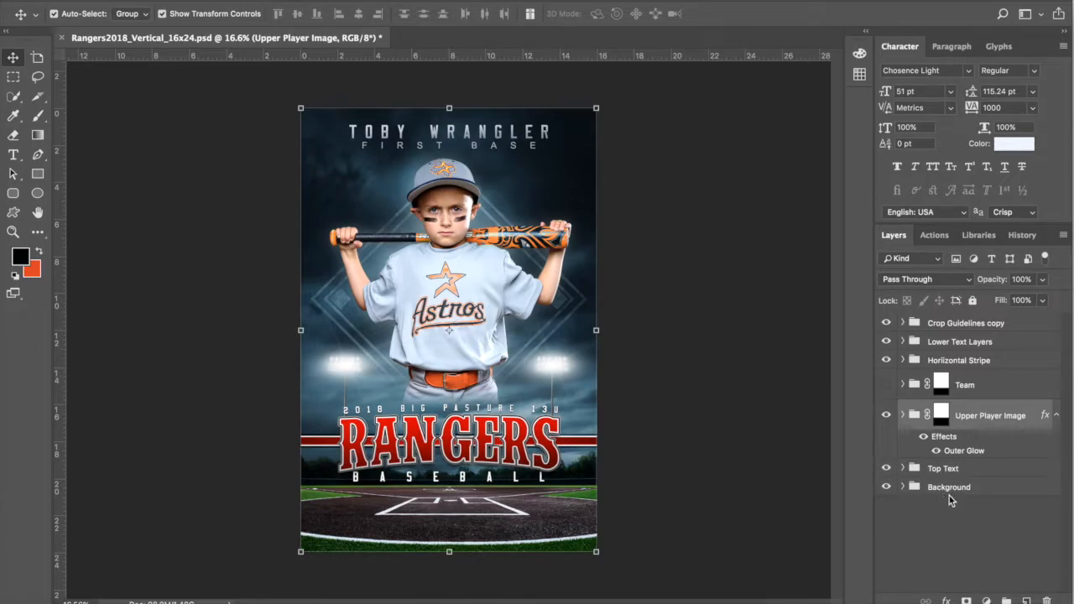
Step: Preview the background with Desaturate on, then switch it back off
left_click(903, 487)
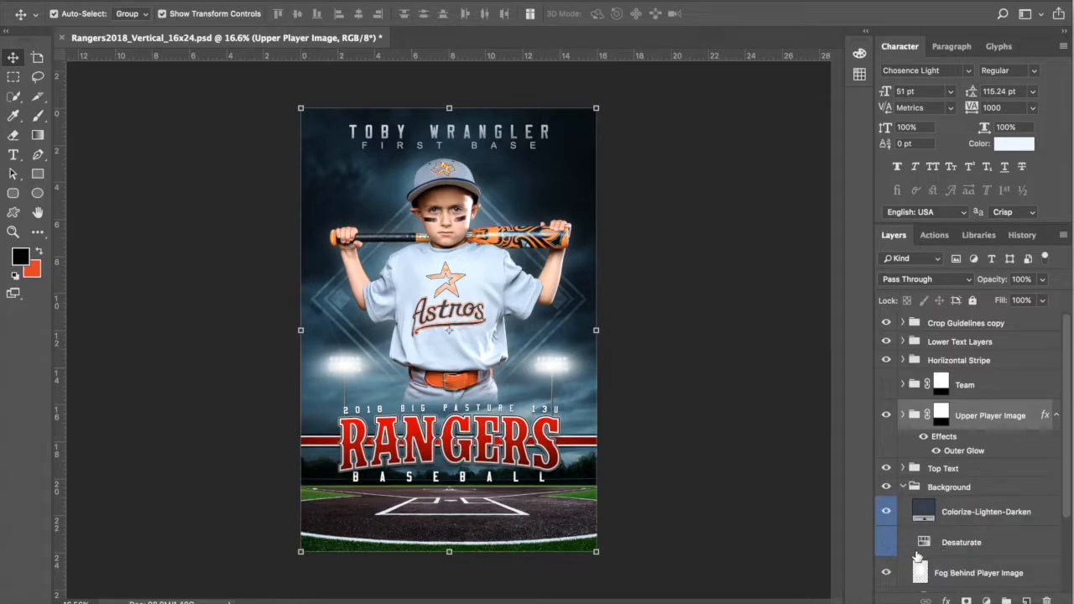
left_click(889, 546)
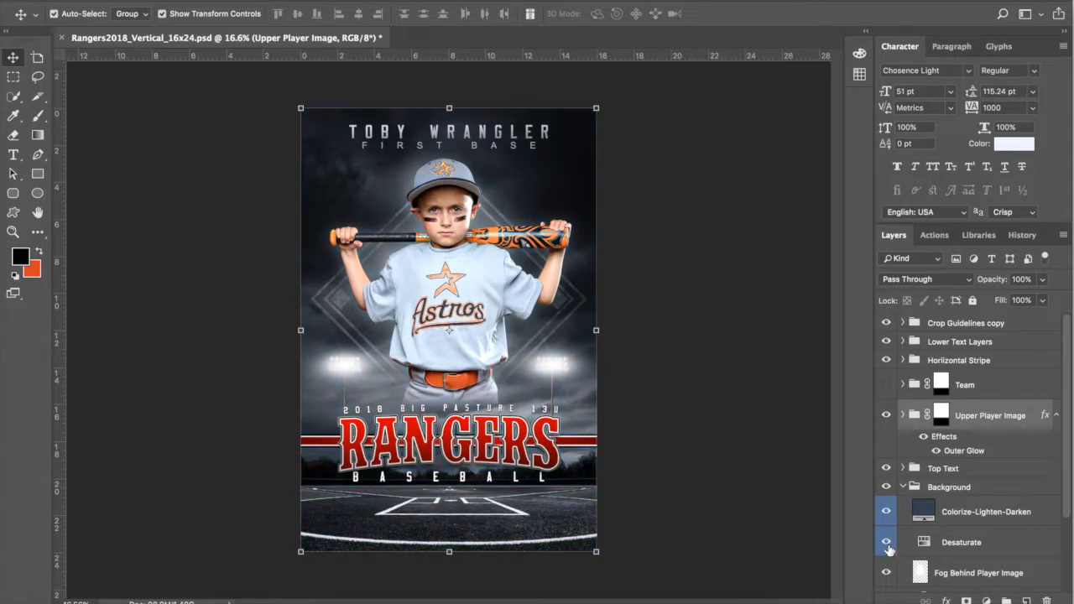
left_click(888, 545)
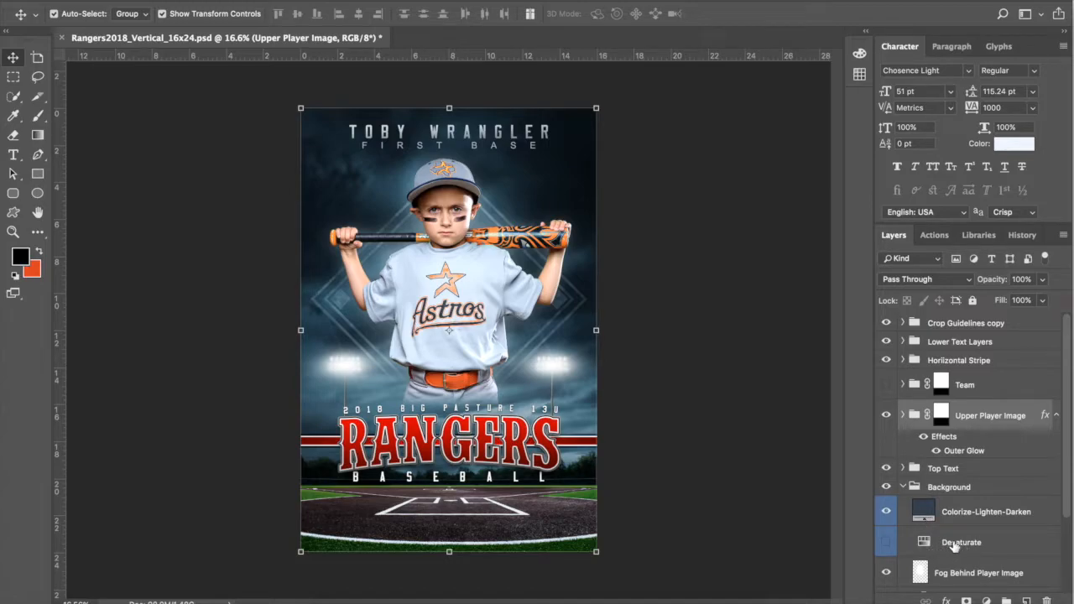
Step: Change the Colorize-Lighten-Darken fill colour to dark brown #53421c
double_click(924, 511)
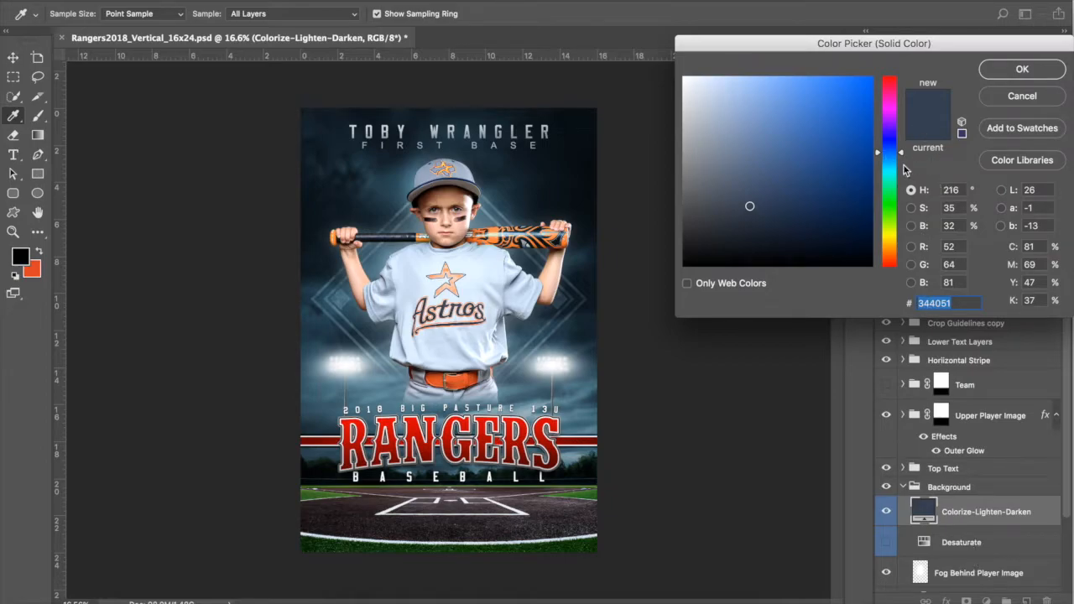
left_click_drag(898, 241, 899, 254)
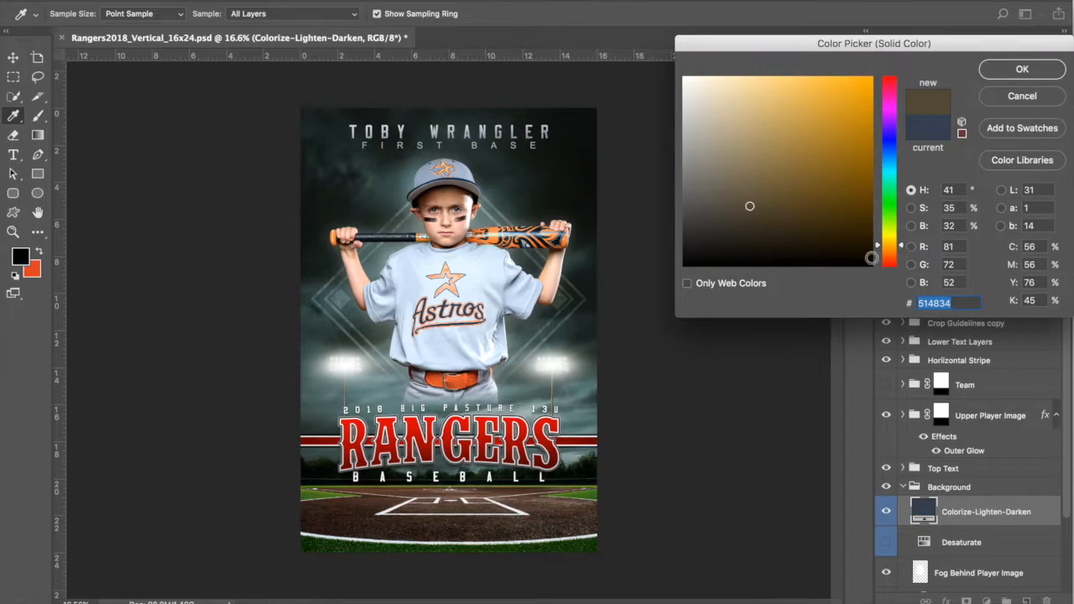
left_click(791, 192)
left_click(765, 196)
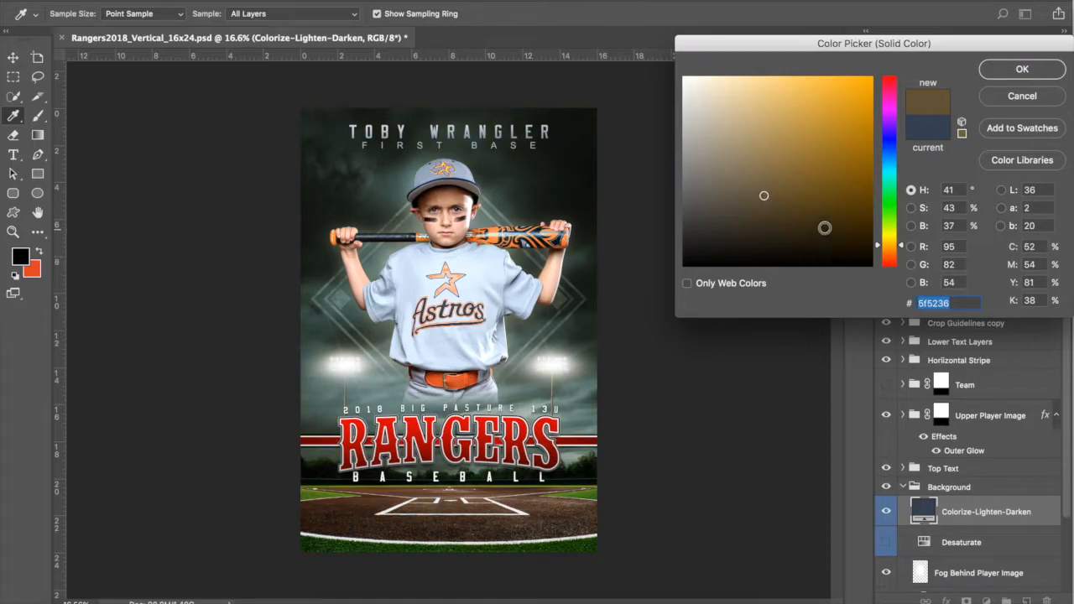
left_click(811, 213)
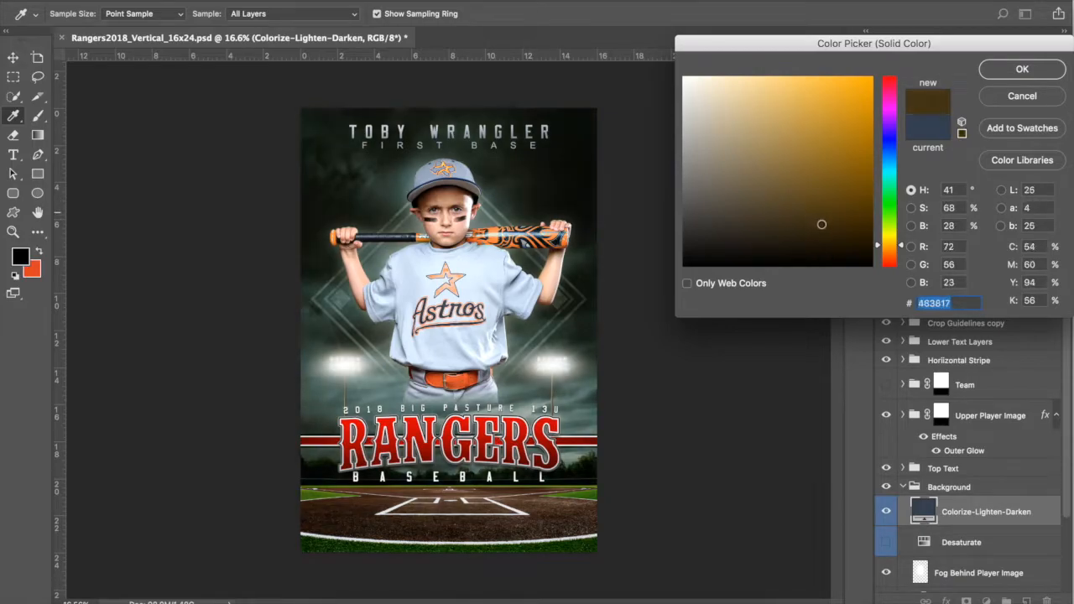
left_click(775, 199)
left_click(808, 206)
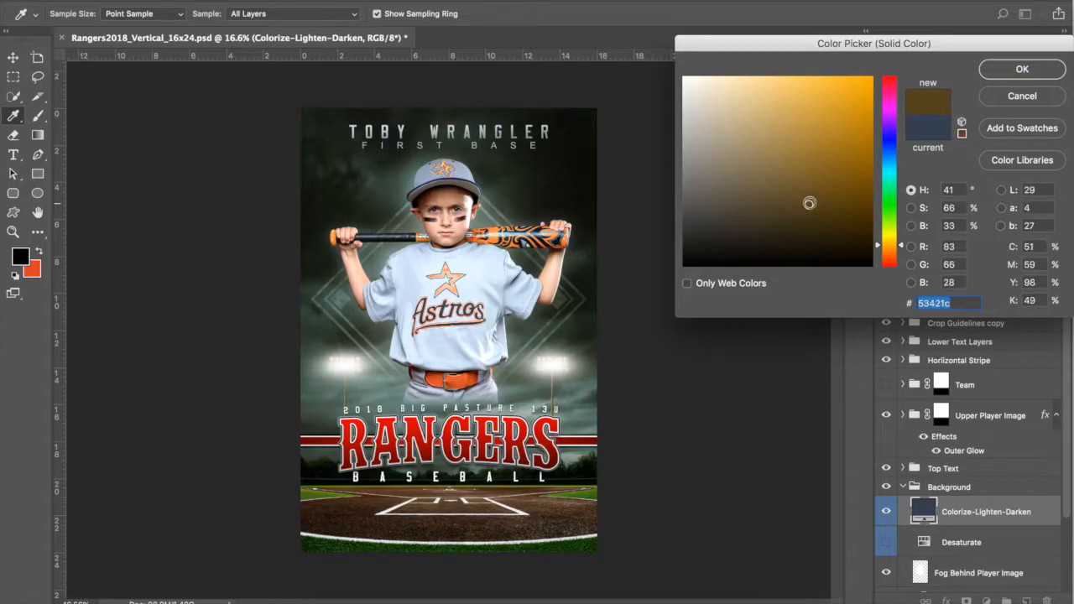
left_click(1022, 68)
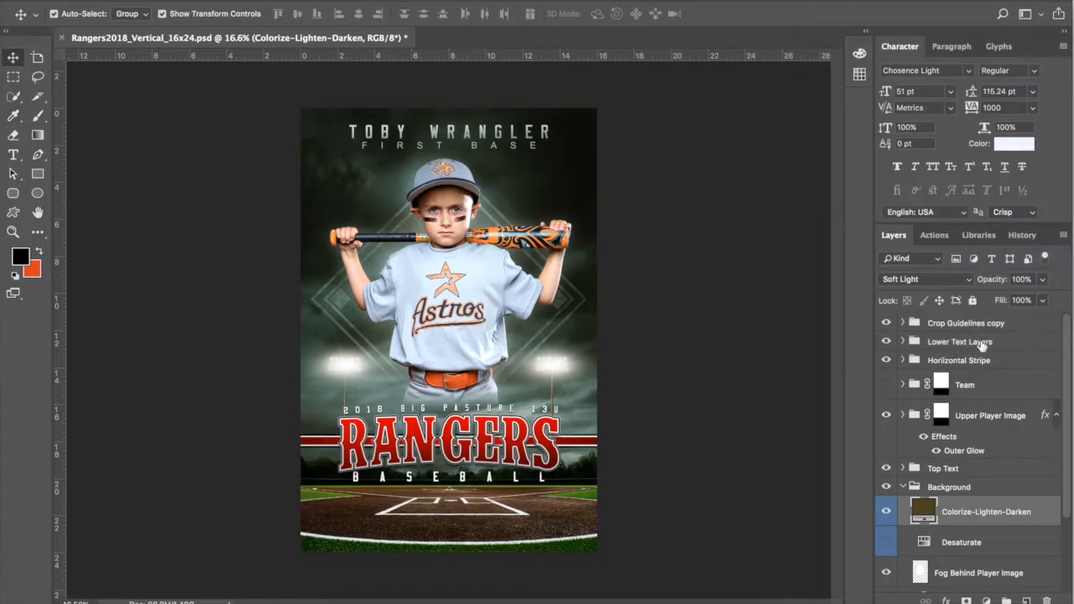
Step: Collapse Background, expand Horizontal Stripe and select the Rectangle 1 copy stripe layer
left_click(904, 487)
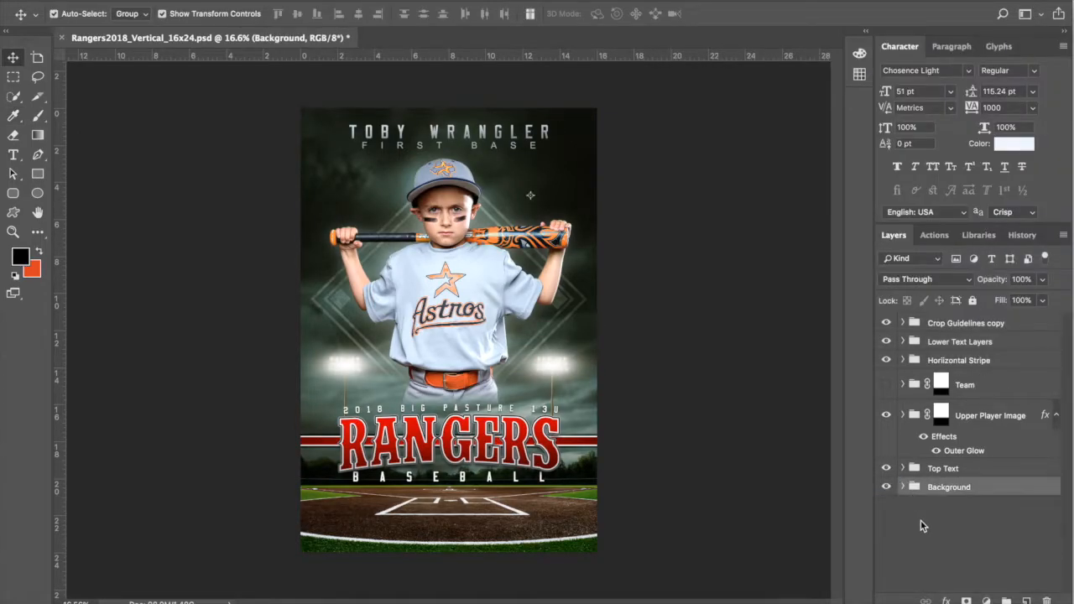
left_click(956, 343)
left_click(948, 361)
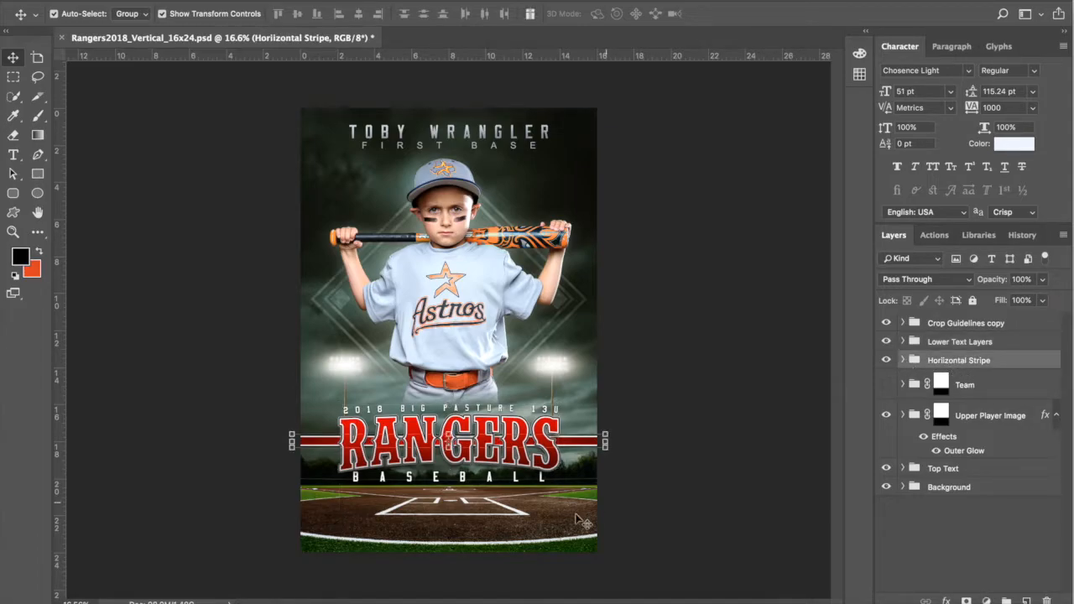
scroll(490, 448, "up", 5)
scroll(490, 445, "up", 3)
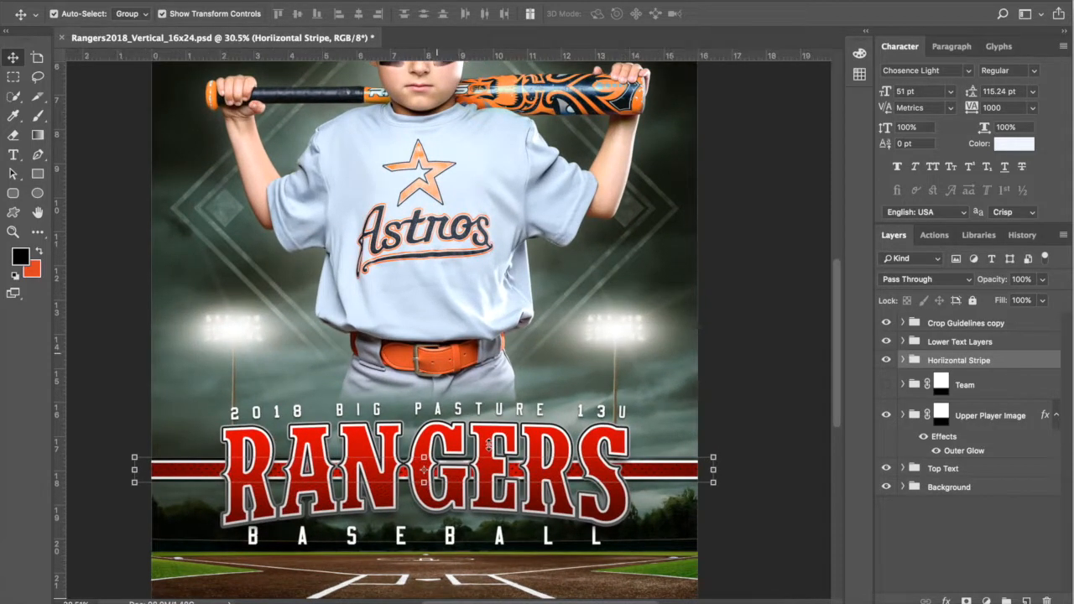
scroll(739, 477, "down", 5)
scroll(739, 476, "left", 3)
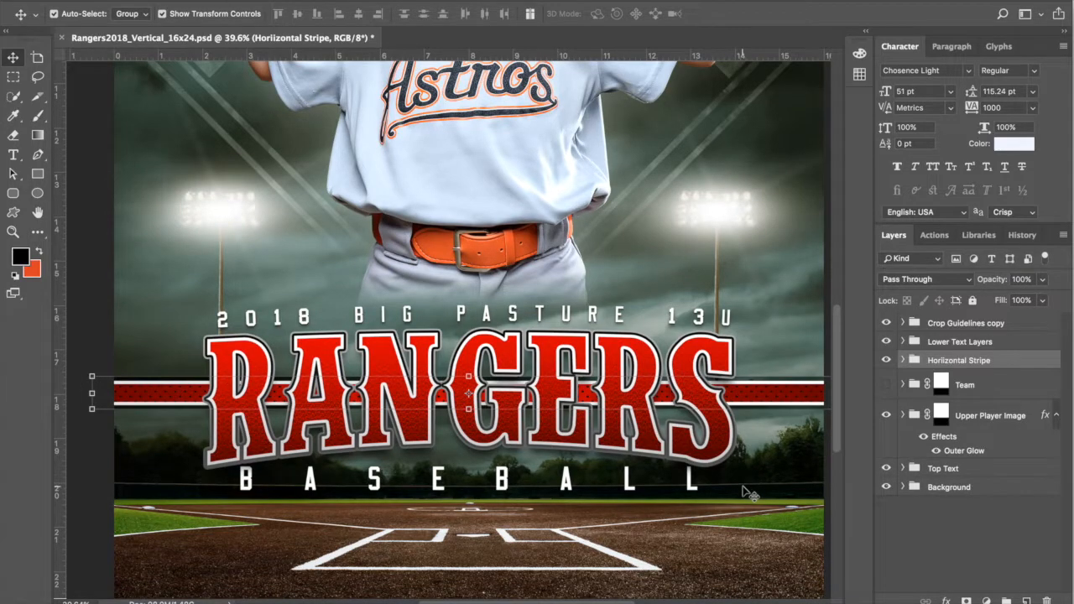
left_click(903, 361)
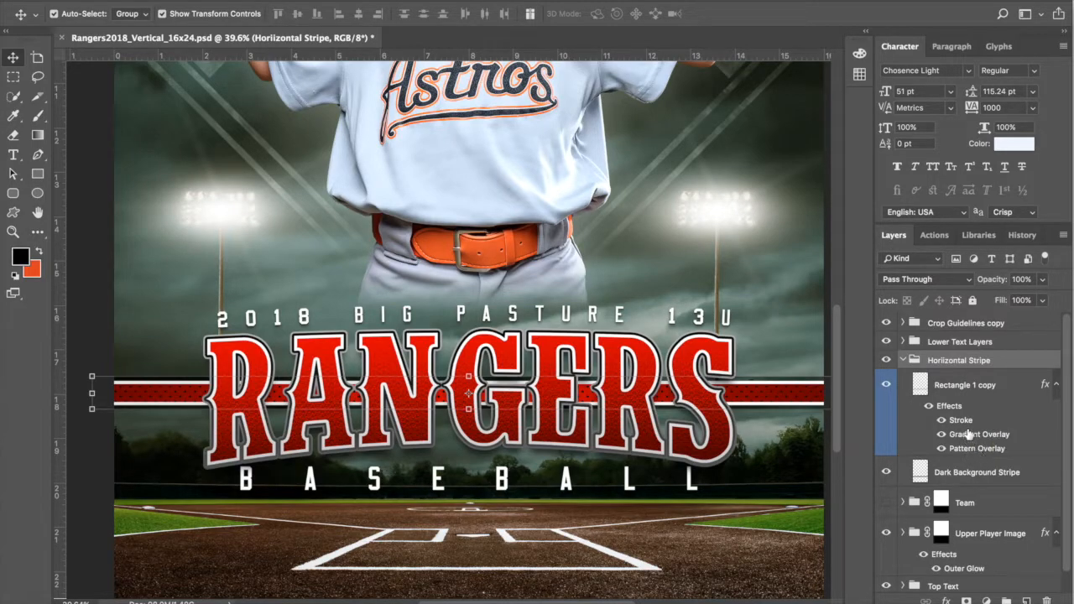
left_click(987, 391)
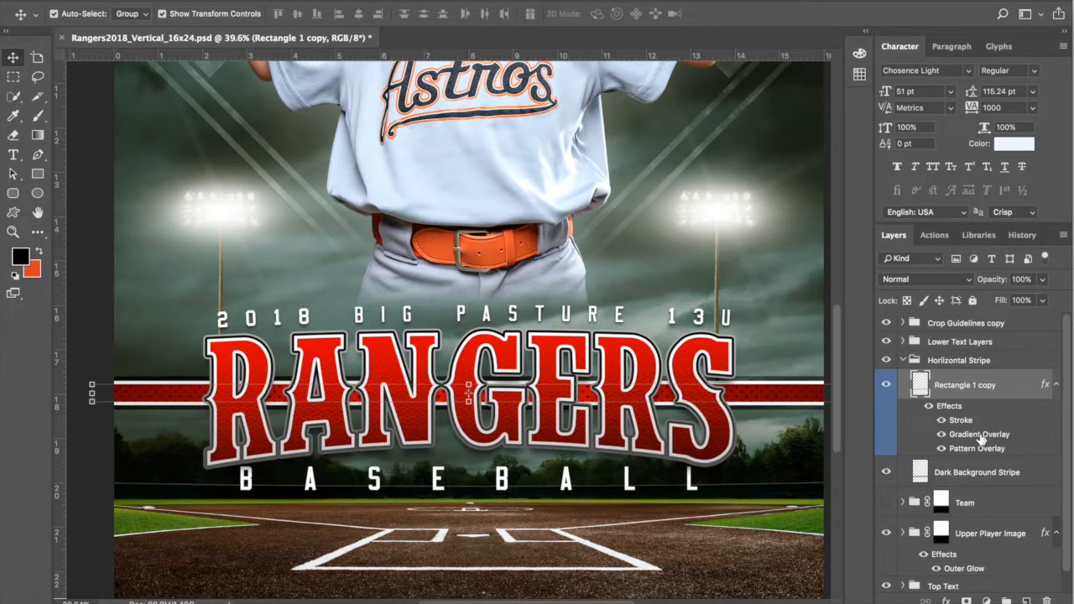
Step: Recolour the stripe gradient's left stop to orange and copy its hex code
double_click(979, 435)
left_click(815, 74)
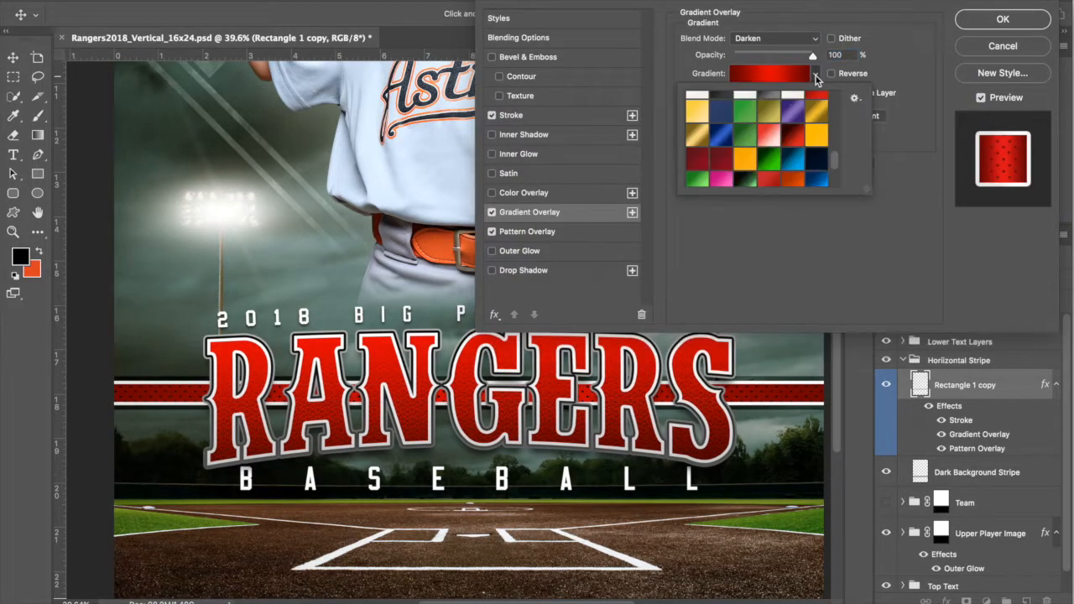
mouse_move(836, 160)
left_mouse_down()
mouse_move(841, 188)
mouse_move(833, 159)
left_mouse_up()
left_click(781, 74)
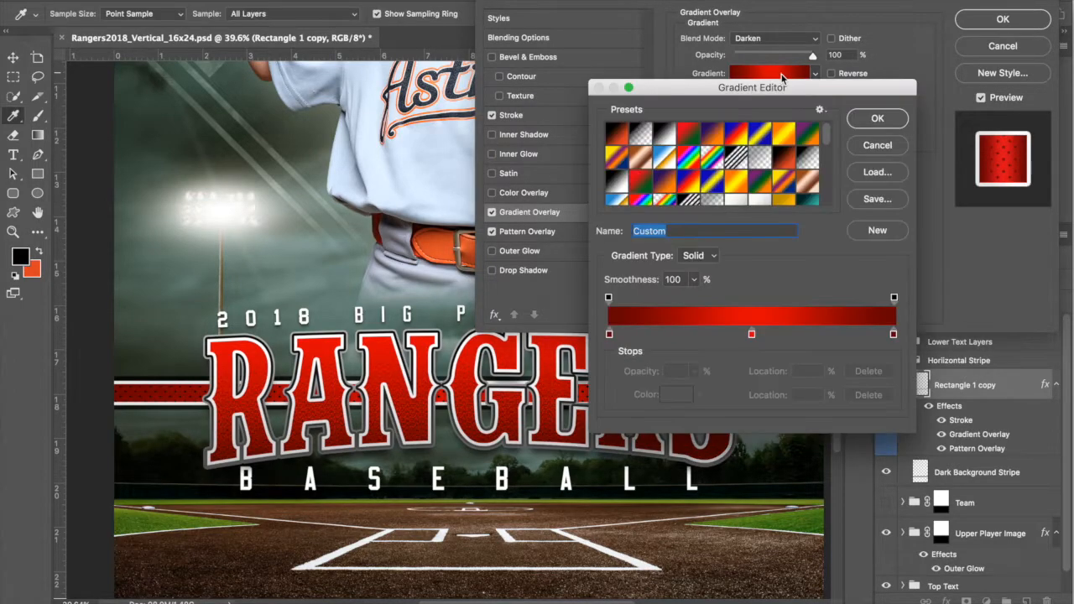
left_click(610, 336)
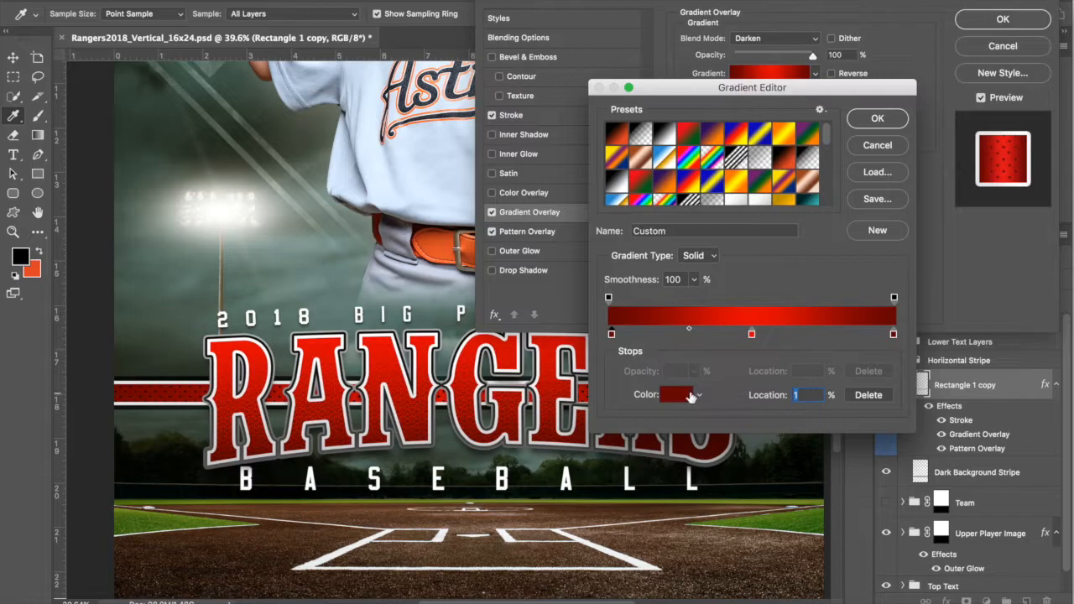
left_click(699, 399)
left_click_drag(903, 267, 901, 250)
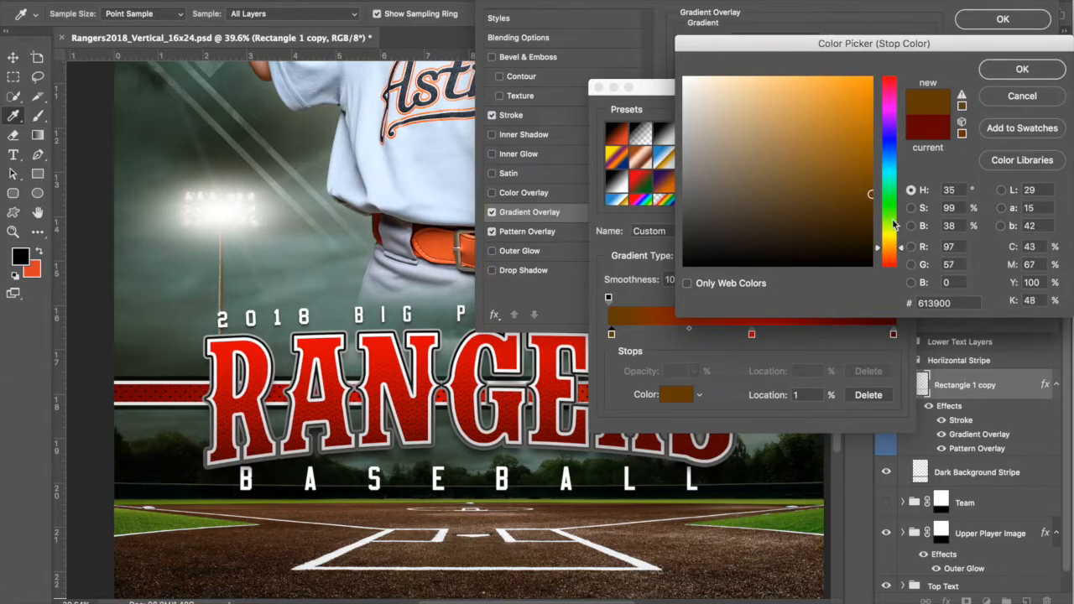
left_click(870, 144)
left_click(870, 125)
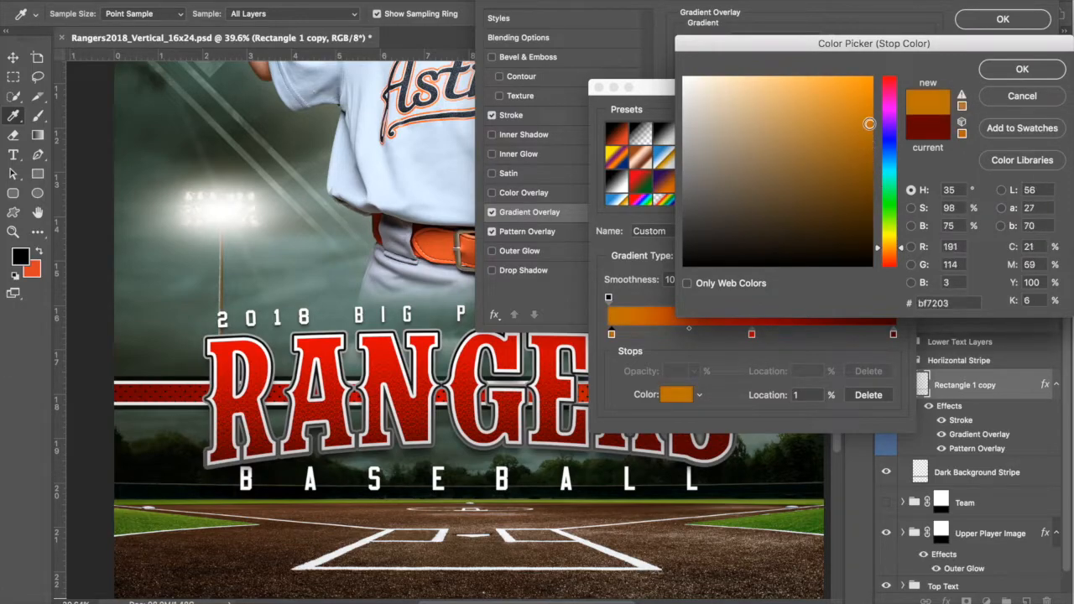
left_click(903, 244)
left_click_drag(902, 244, 902, 249)
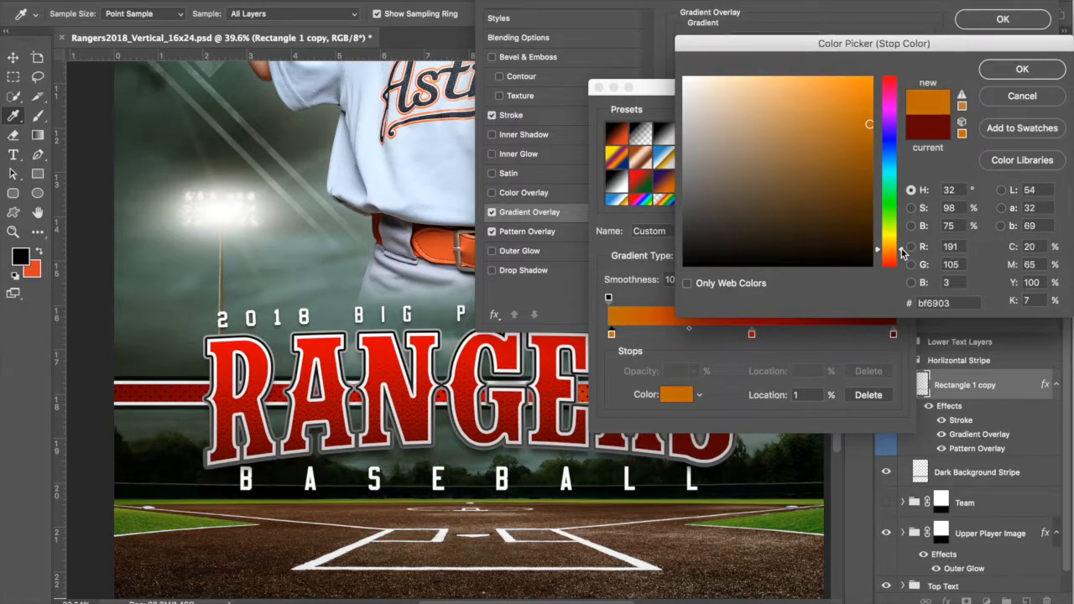
left_click(872, 140)
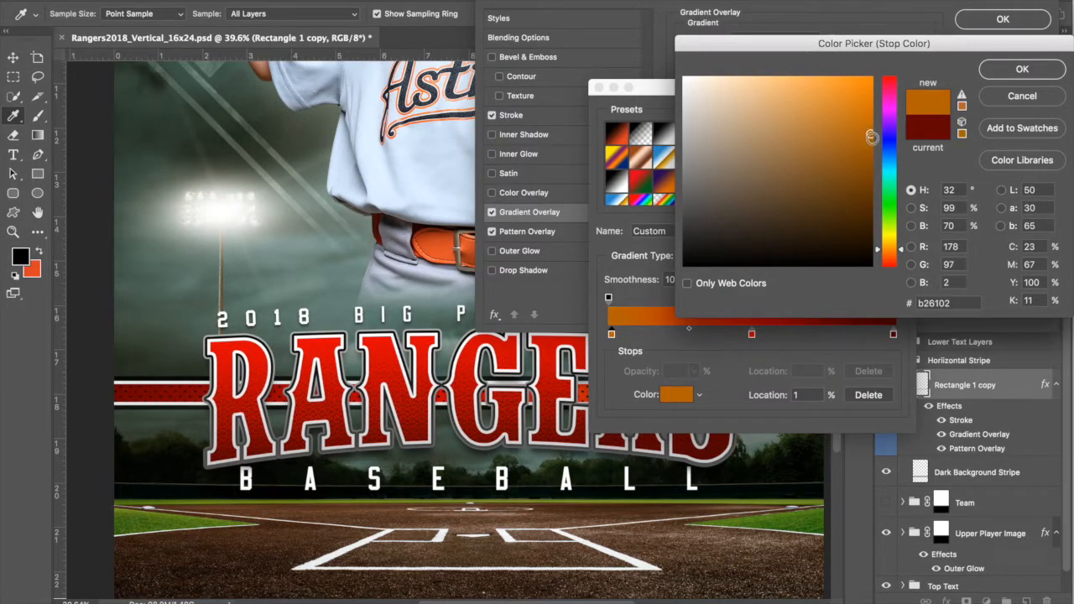
double_click(934, 303)
right_click(939, 304)
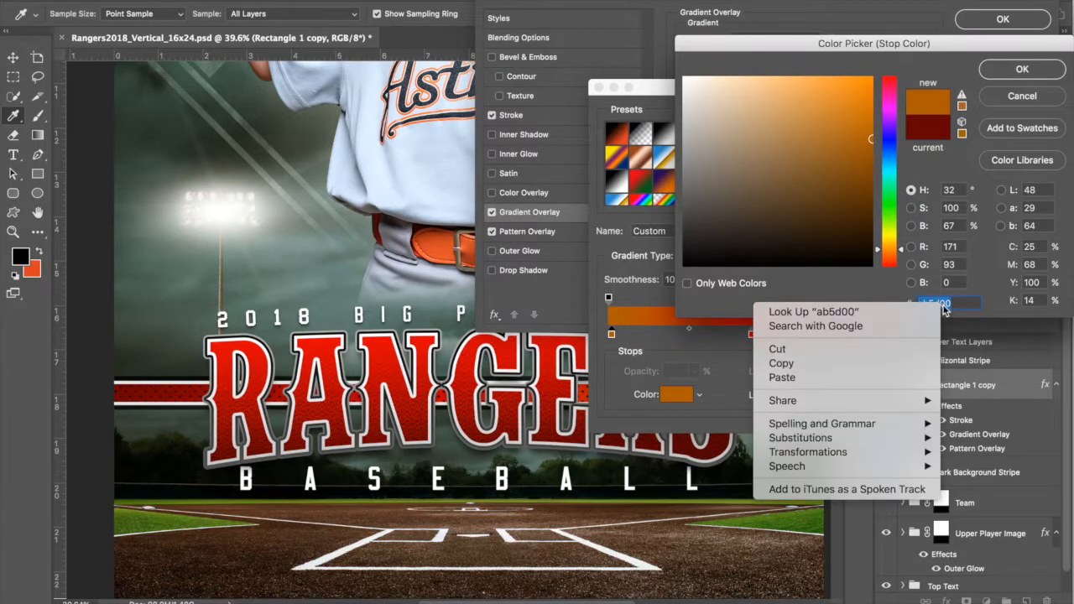
left_click(928, 364)
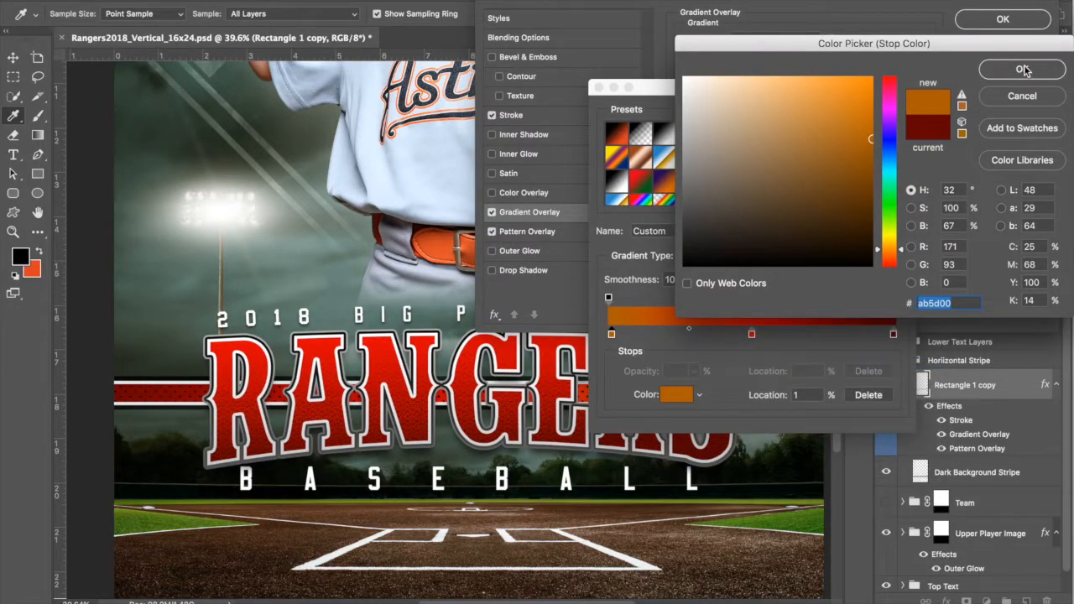
left_click(1025, 71)
Step: Paste the orange code ab5d00 into the gradient's dark red end stop
left_click(893, 335)
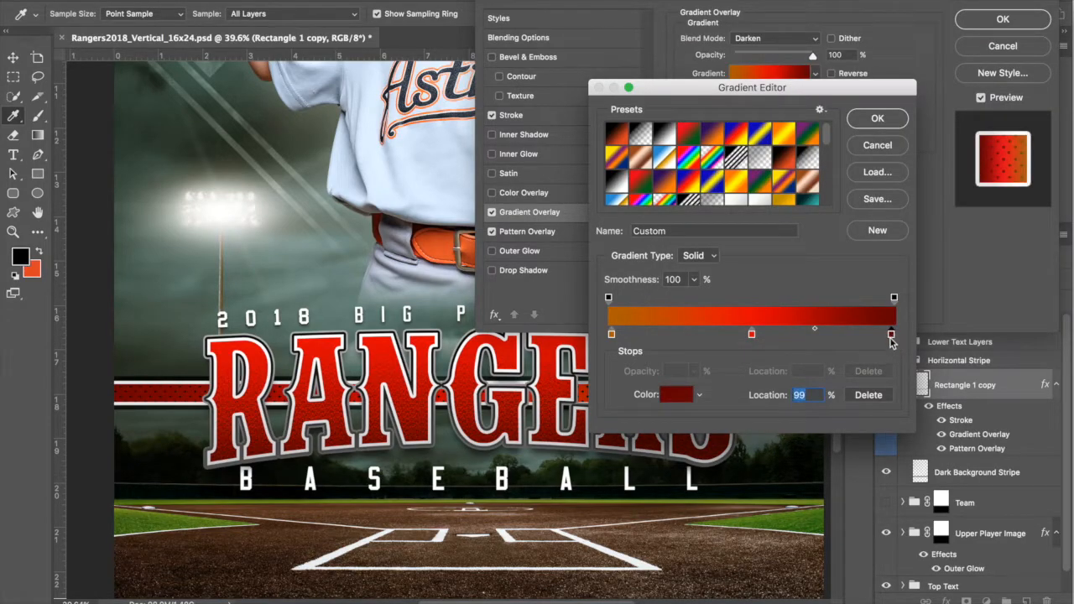
left_click(676, 395)
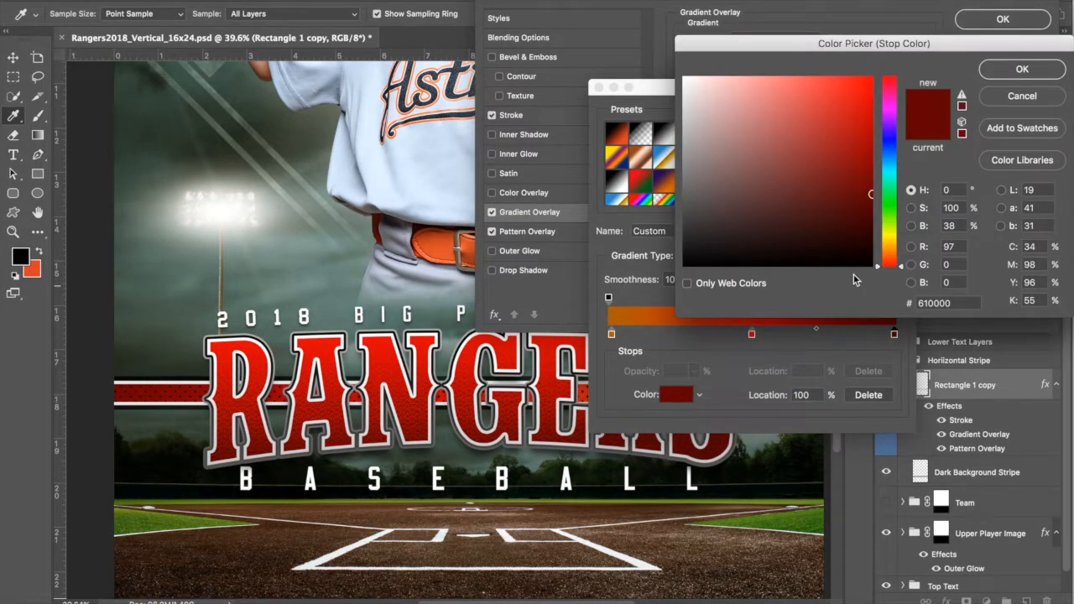
double_click(930, 303)
left_click(927, 376)
left_click(1040, 70)
Step: Set the middle stop to orange #fa7703 and apply the gradient to the stripe
left_click(752, 335)
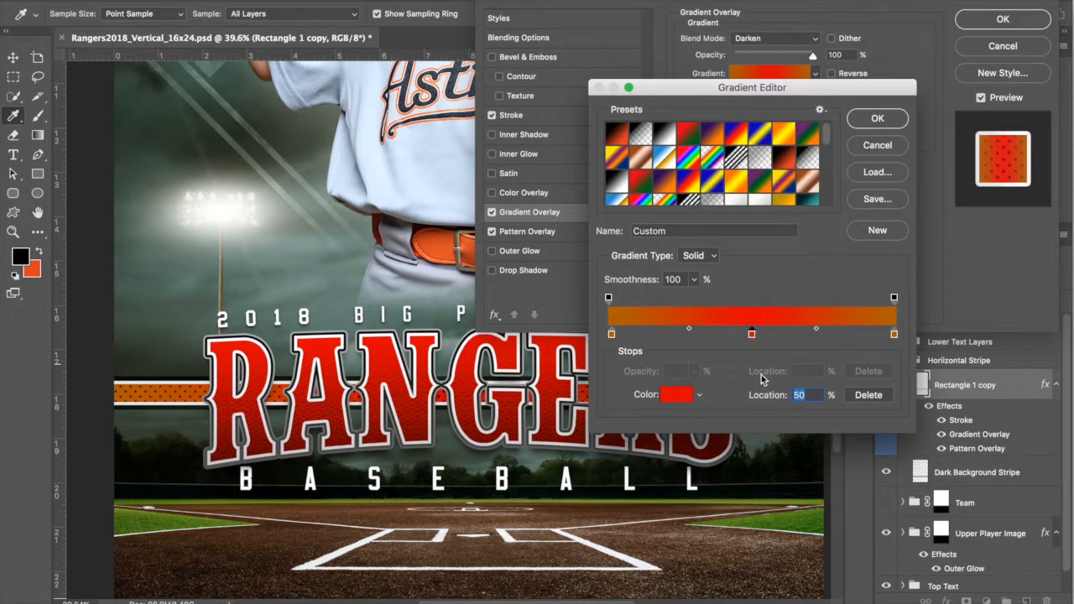
left_click(676, 394)
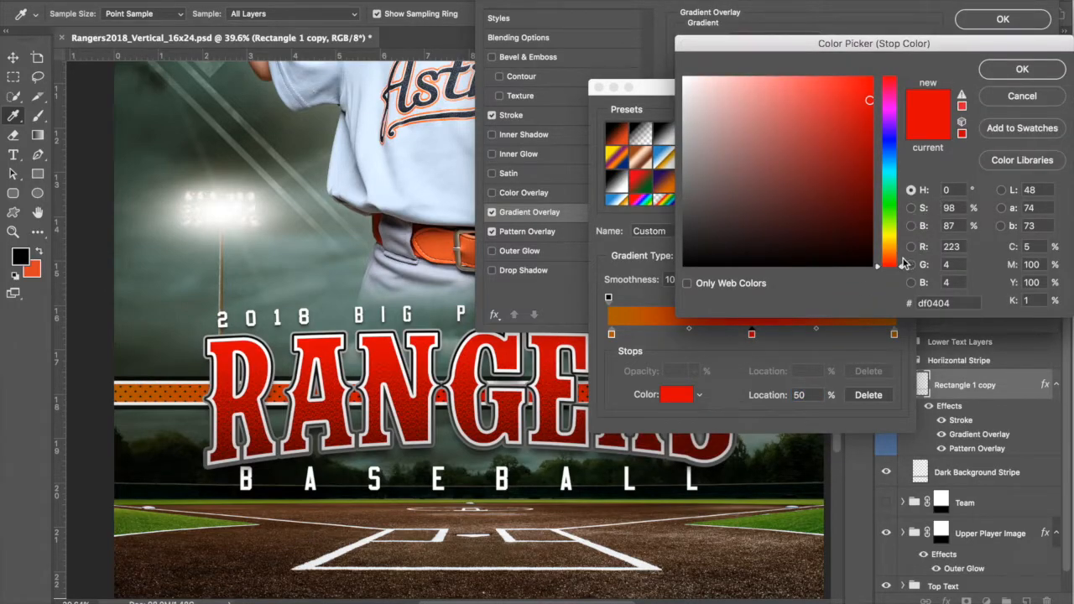
left_click_drag(903, 268, 903, 248)
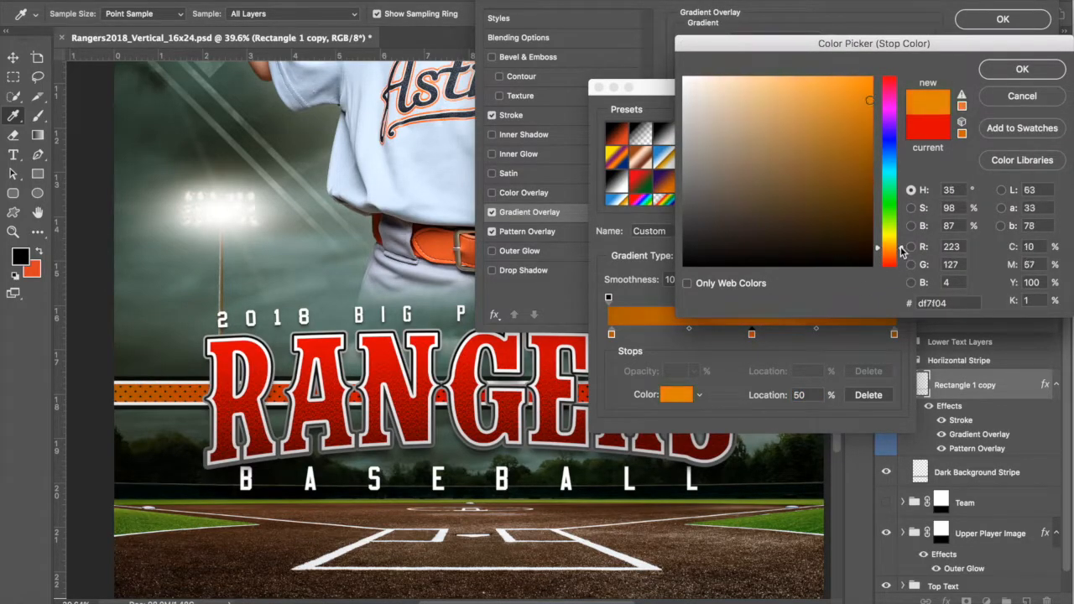
left_click(869, 80)
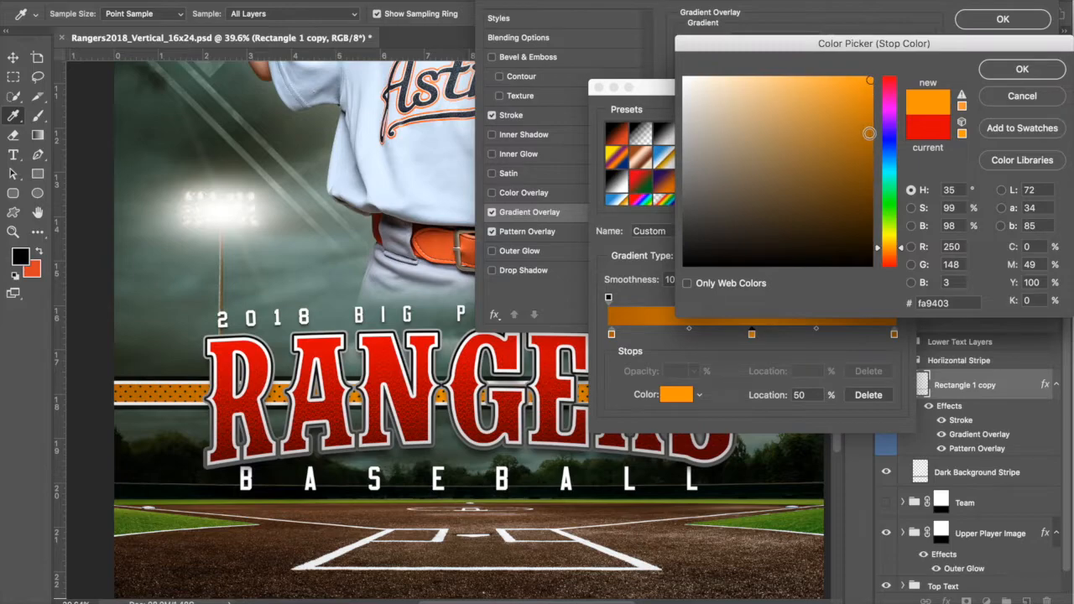
left_click_drag(903, 250, 903, 253)
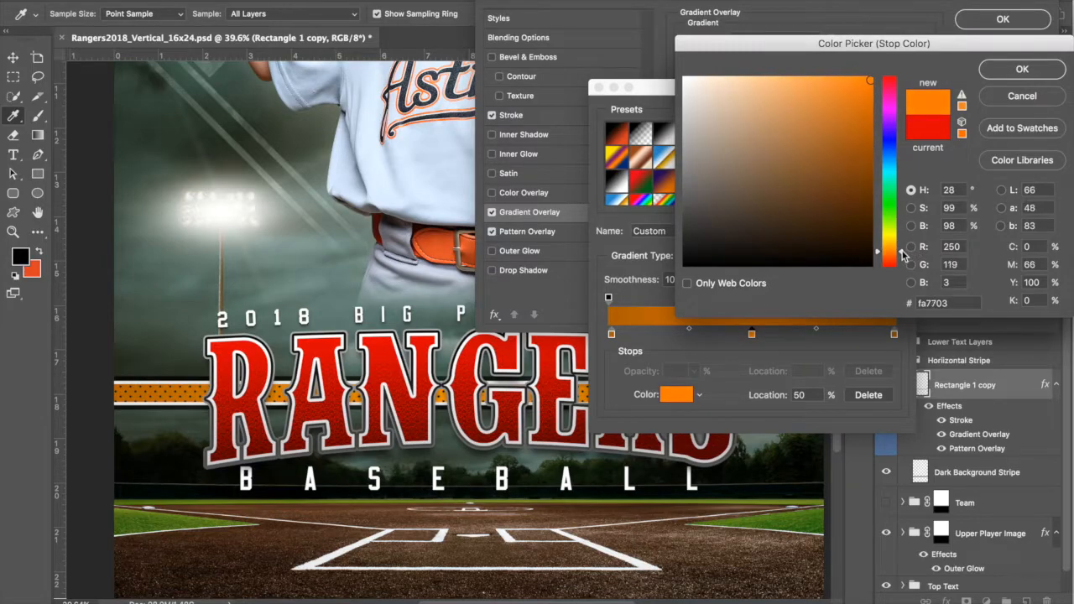
left_click(1005, 69)
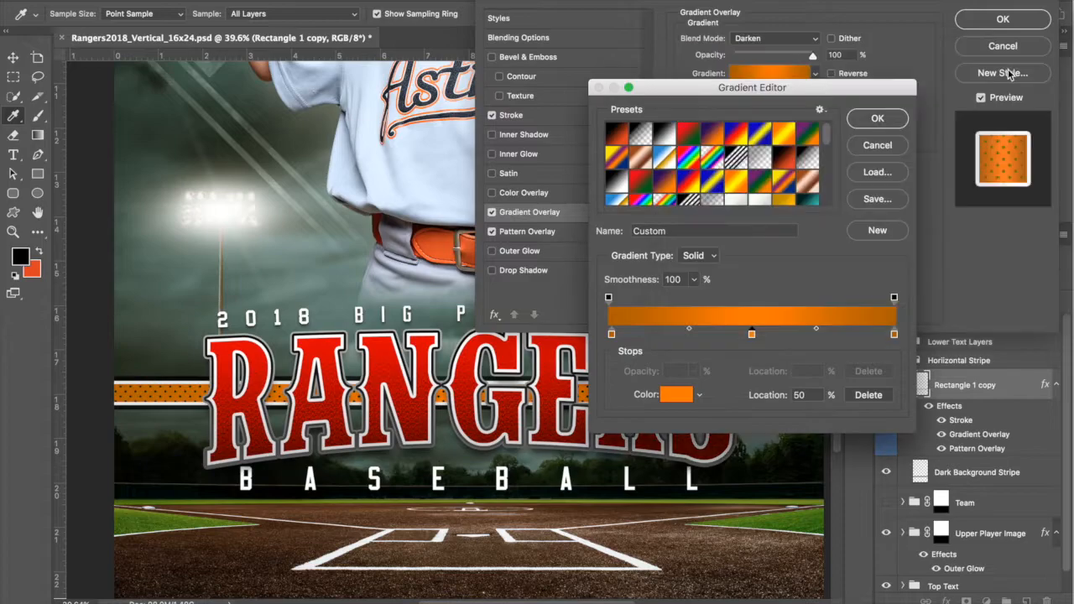
left_click(878, 120)
left_click(1007, 19)
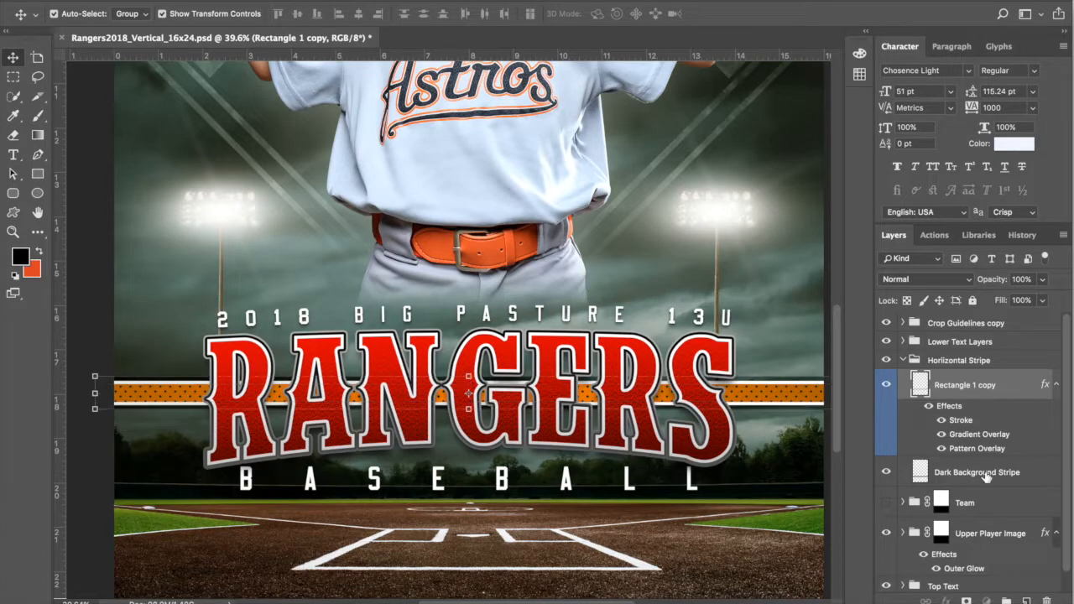
Step: Collapse Horizontal Stripe and expand the Lower Text Layers group
left_click(985, 474)
left_click(903, 360)
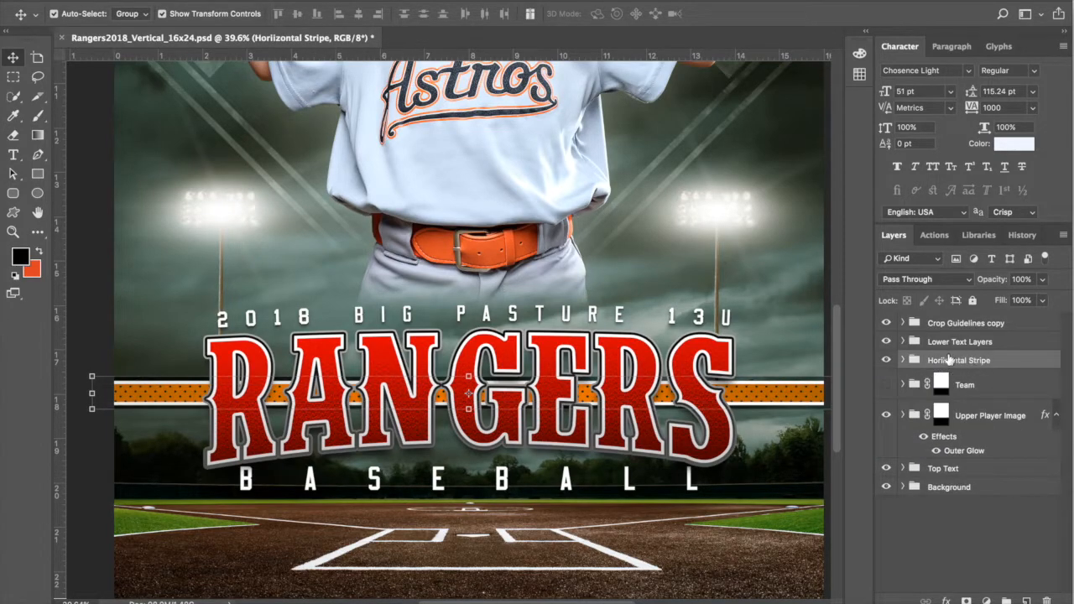
left_click(952, 343)
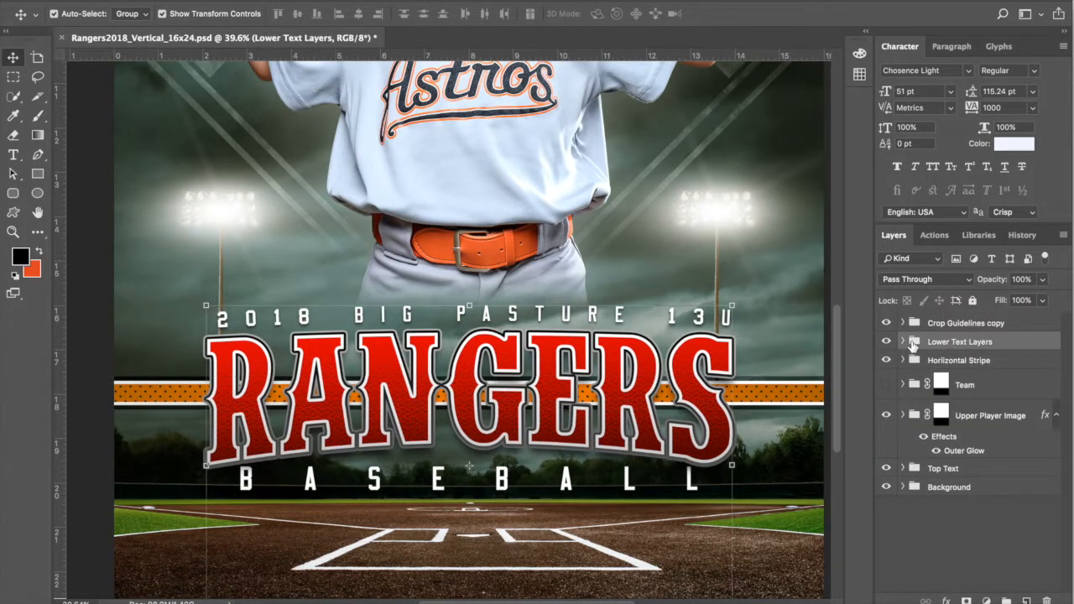
left_click(903, 343)
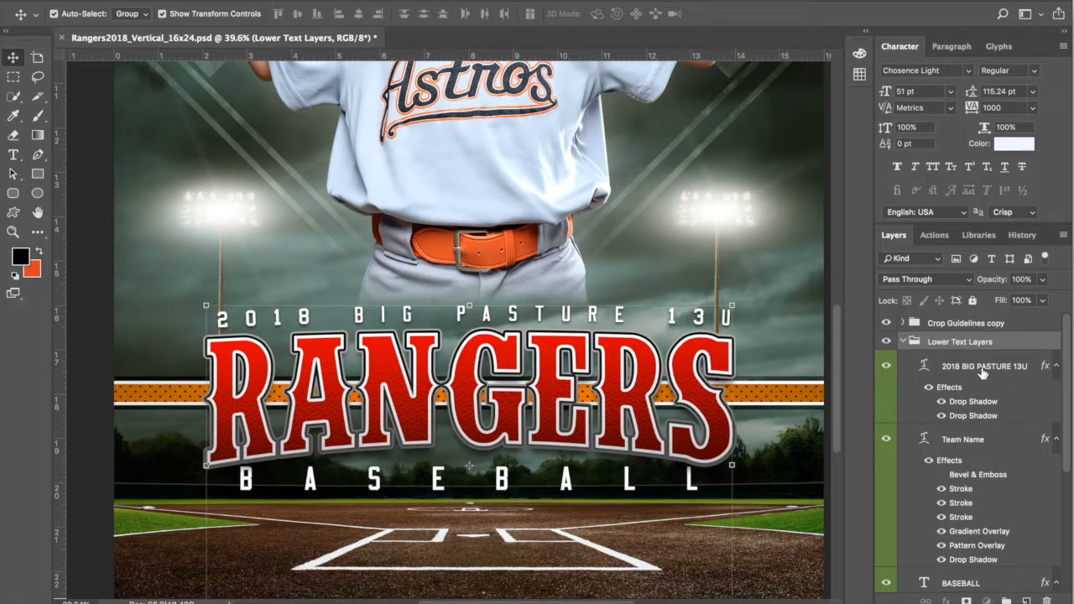
Step: Retype the 2018 BIG PASTURE 13U line as '2018 WICHITA FALLS YMCA'
left_click(983, 369)
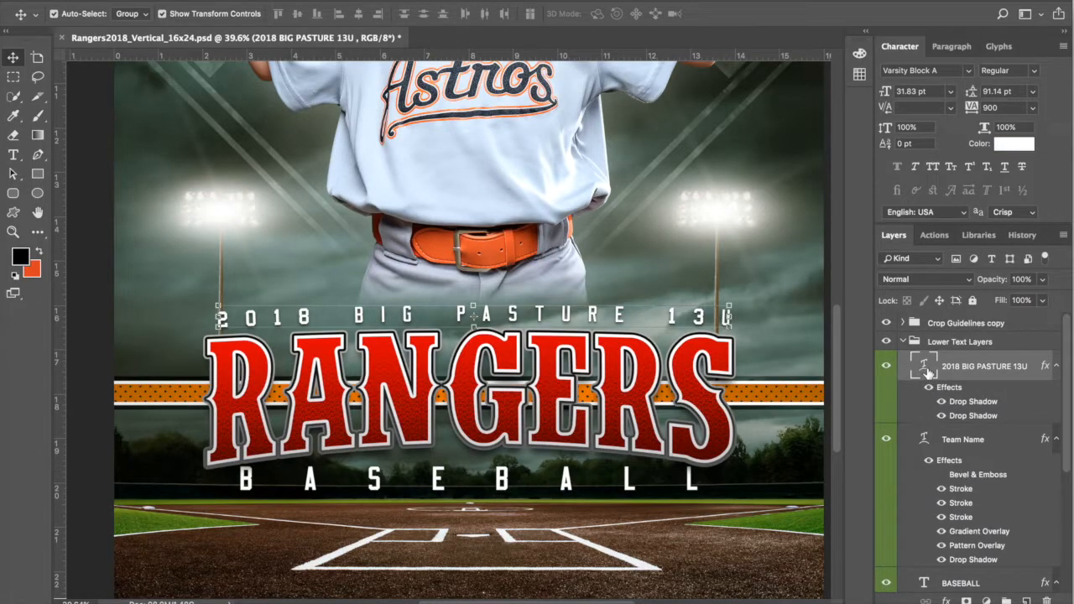
double_click(927, 370)
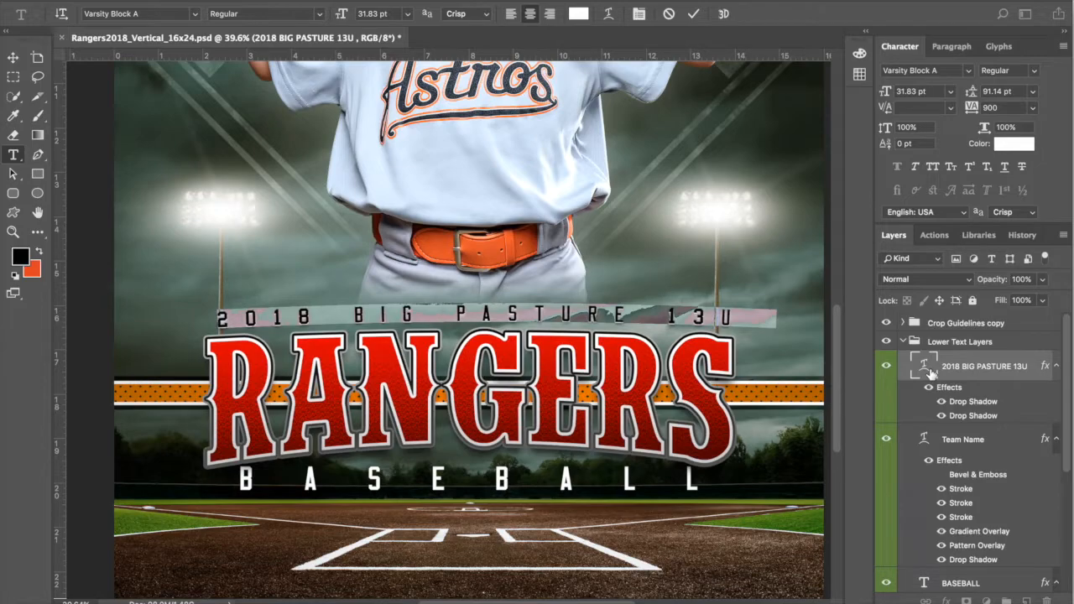
type("@)!*")
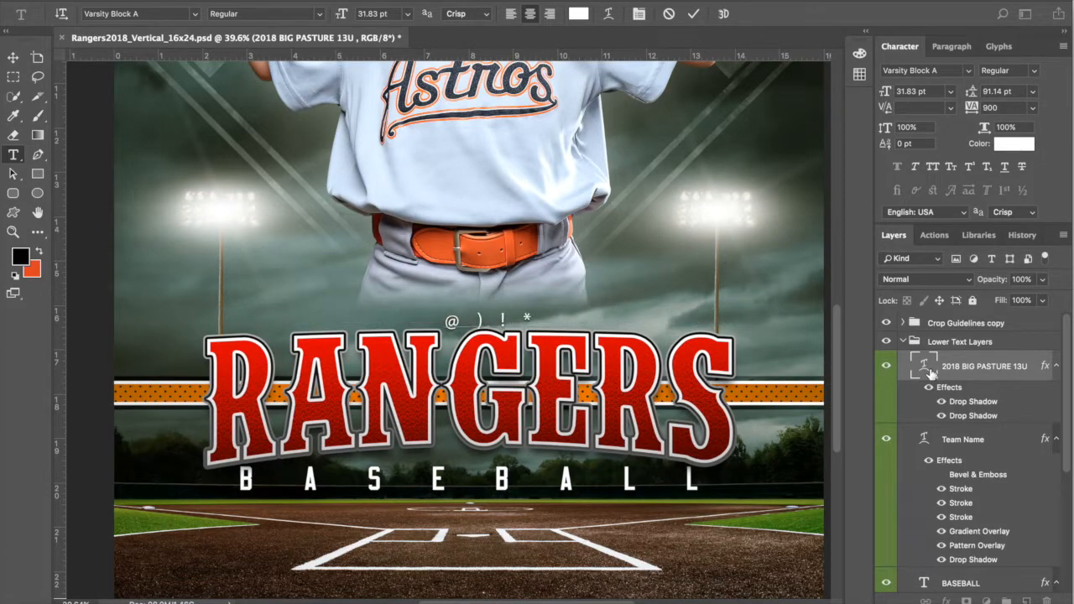
key("BackSpace")
key("BackSpace")
key("BackSpace")
key("BackSpace")
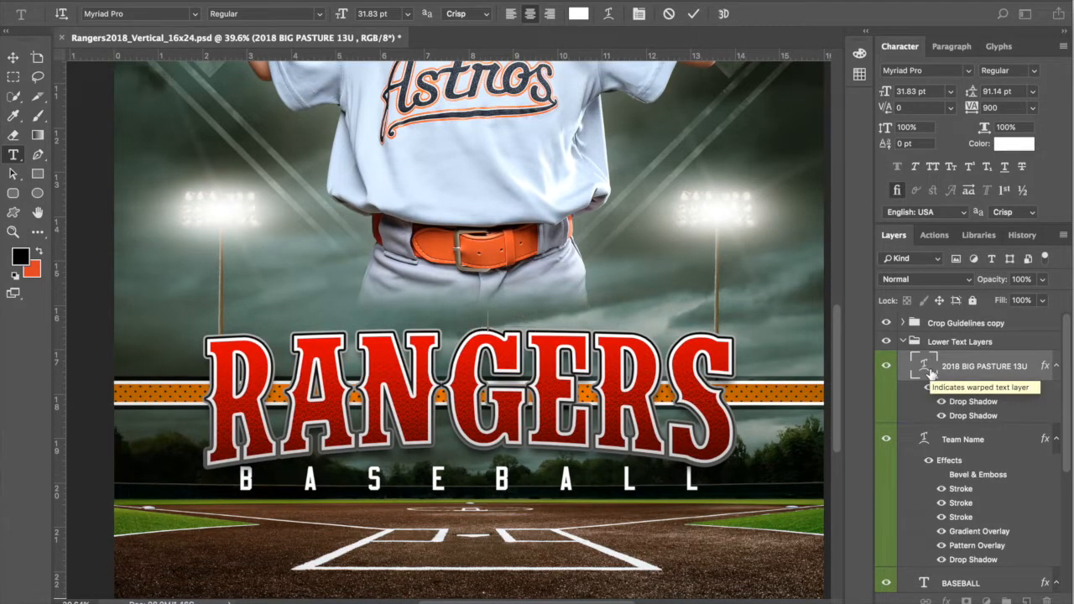
type("2108")
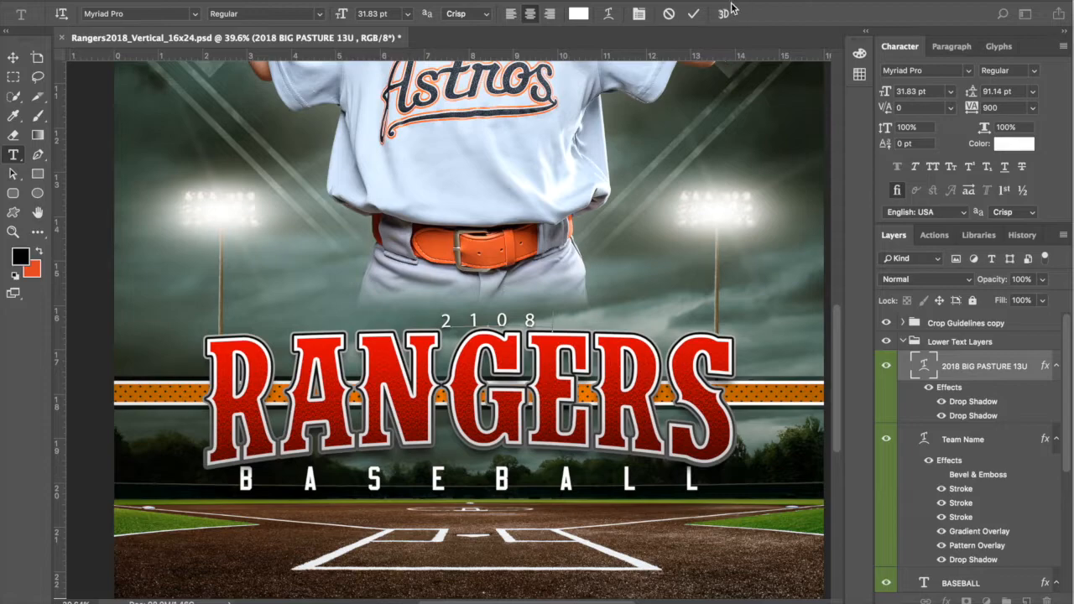
left_click(668, 13)
key("v")
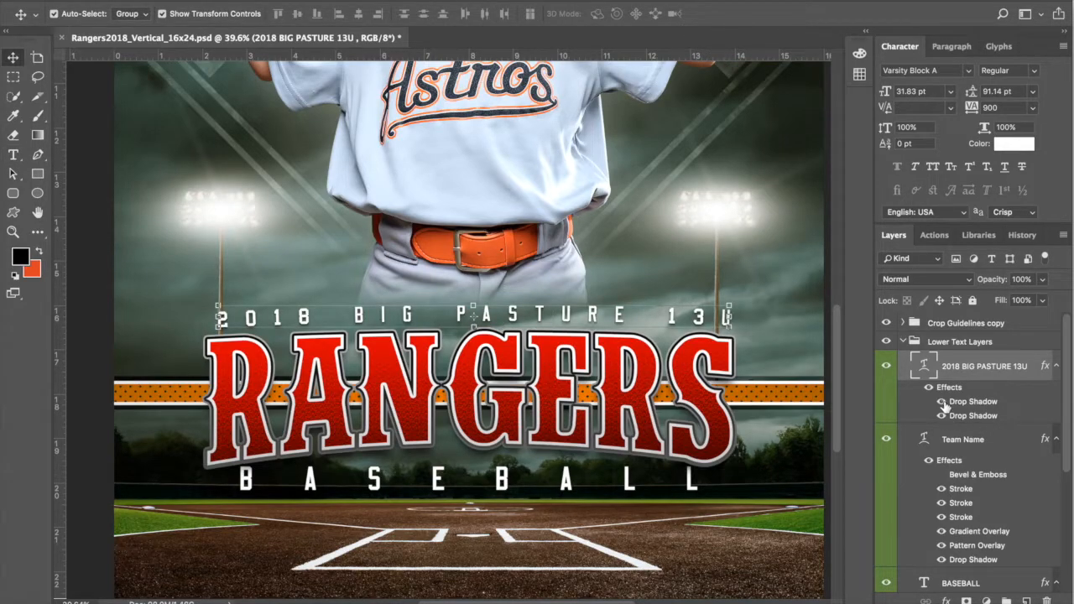
double_click(926, 369)
type("2018")
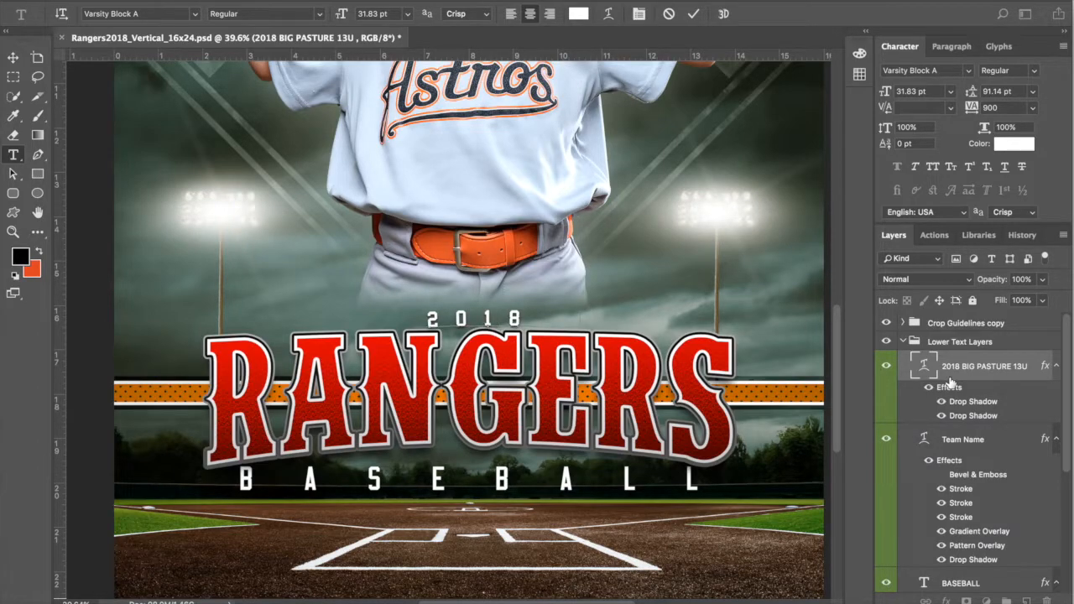
type(" WICHITA FALLS")
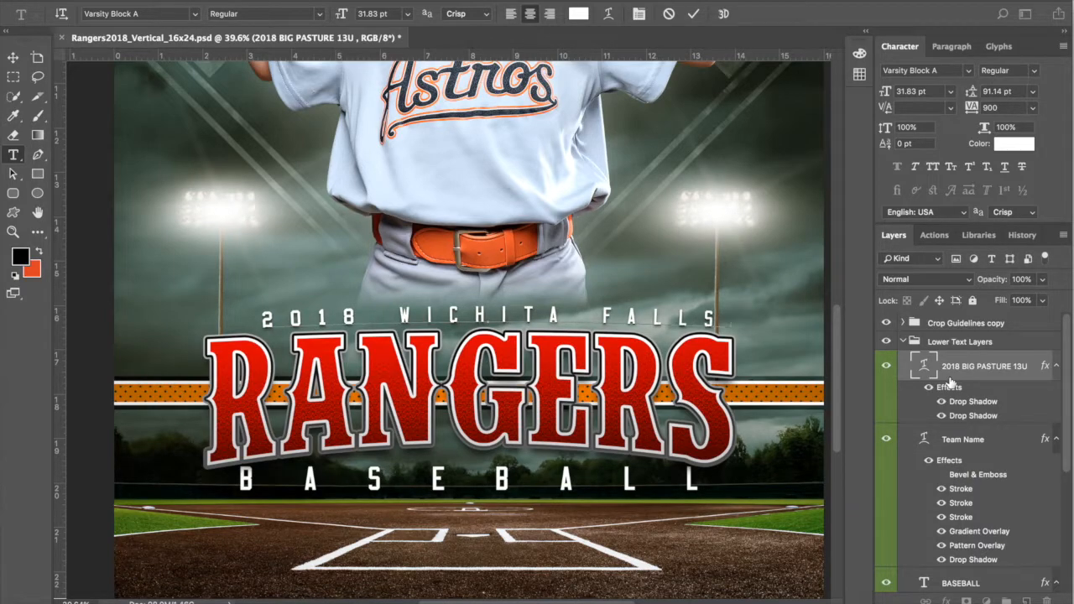
type(" YM")
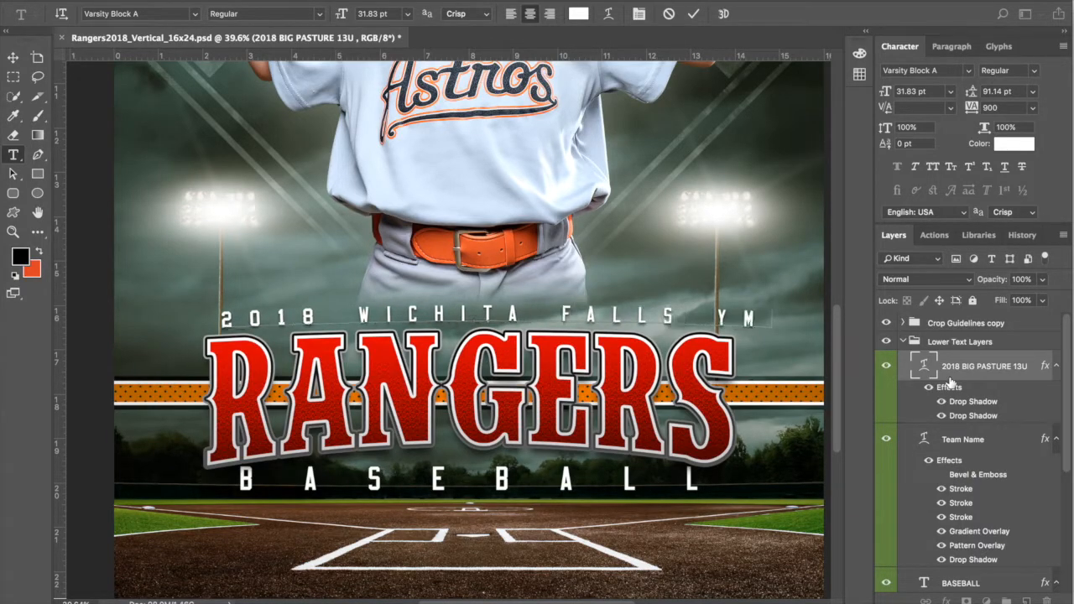
type("CA")
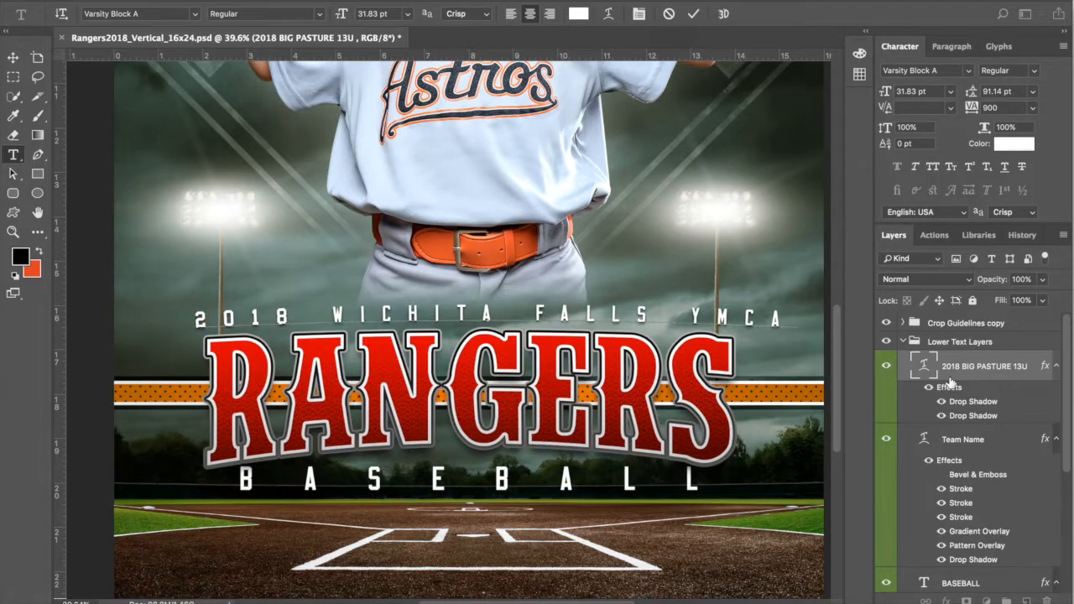
Step: Commit the new text and reduce its tracking from 900 to 700
left_click(694, 17)
key("v")
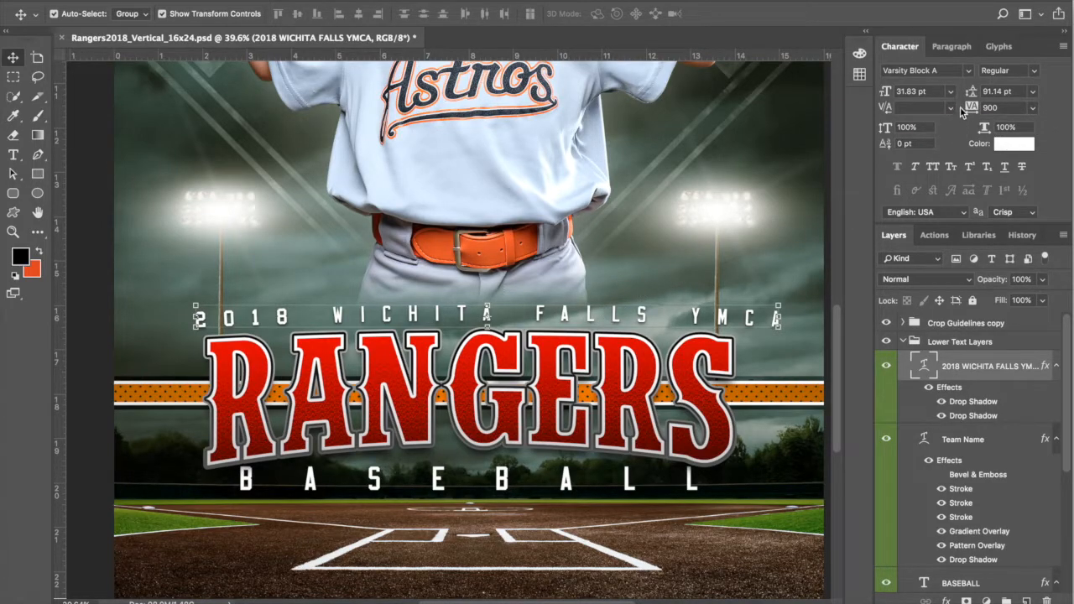
left_click_drag(978, 106, 970, 107)
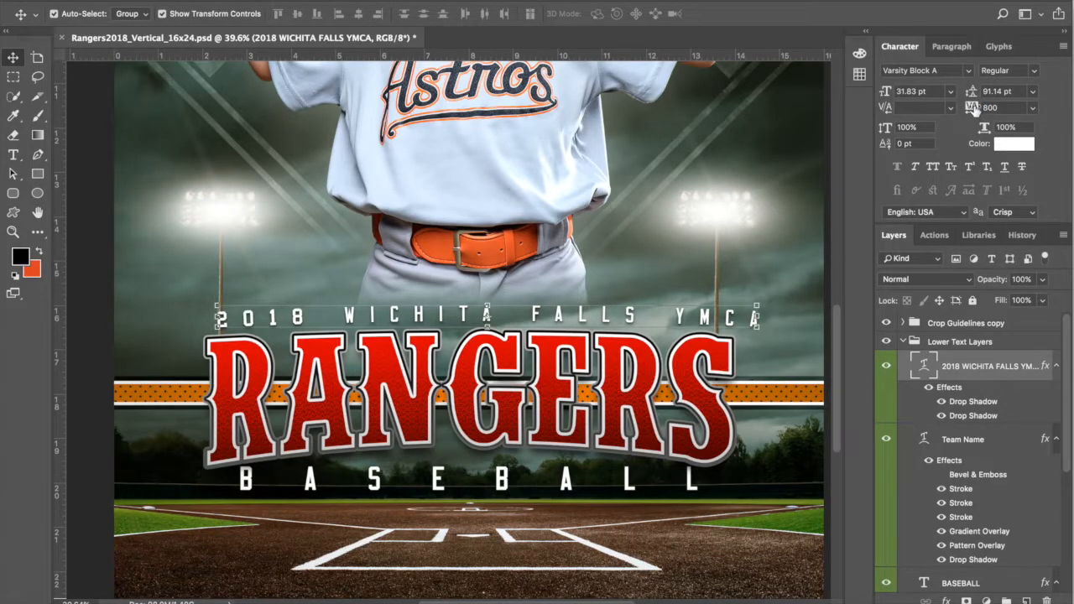
left_click_drag(976, 108, 974, 118)
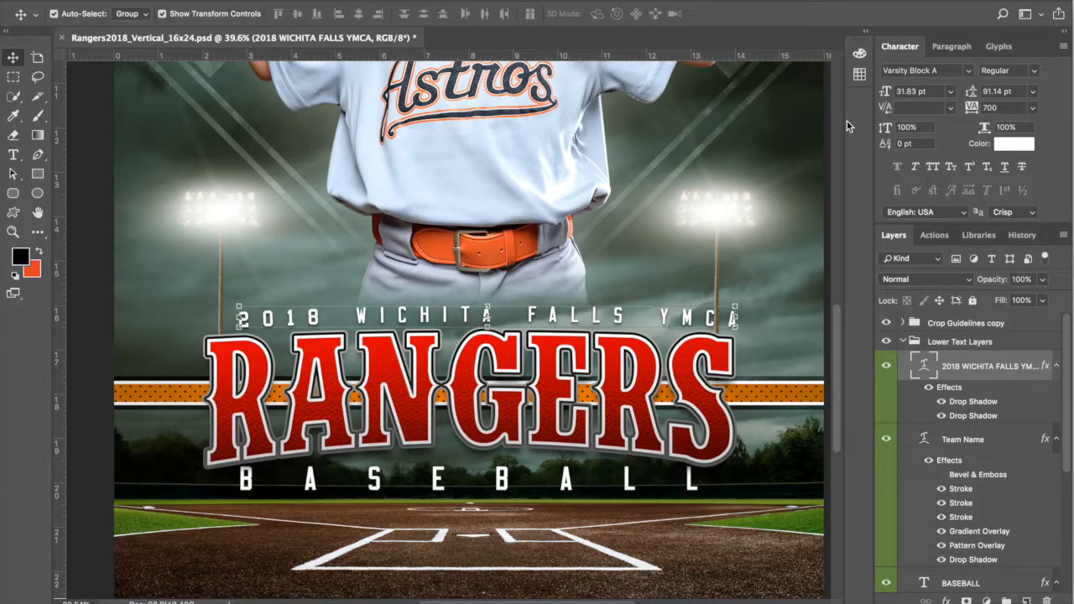
double_click(925, 365)
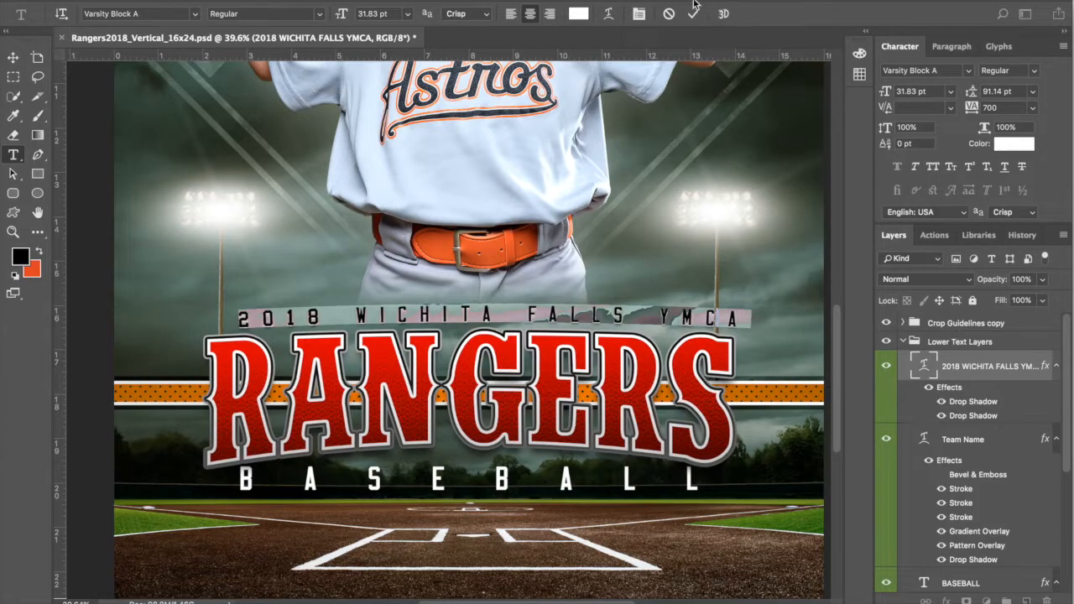
left_click(669, 12)
key("v")
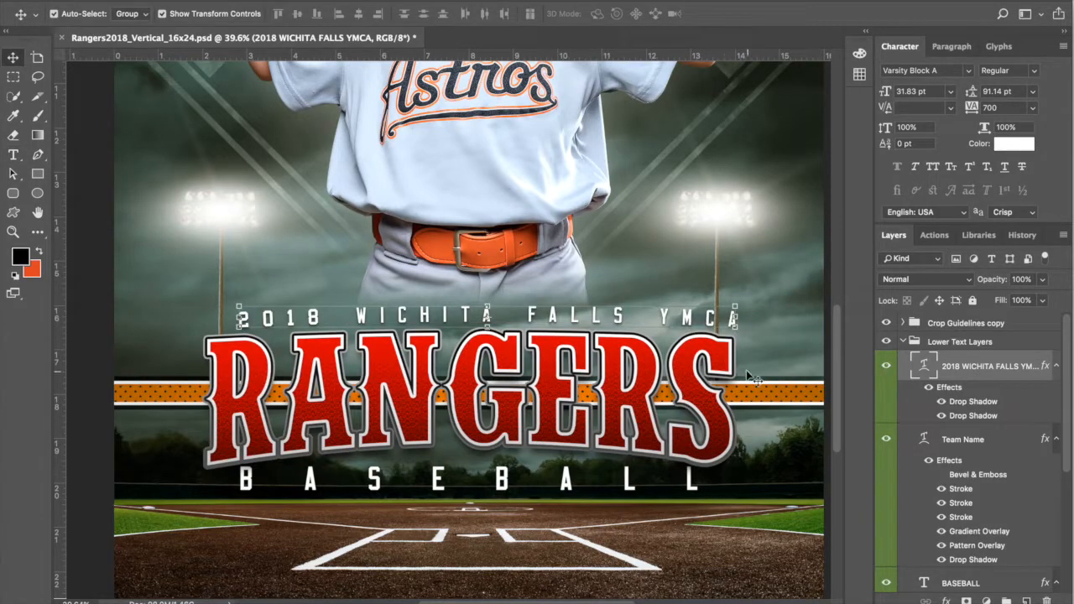
scroll(752, 376, "down", 3)
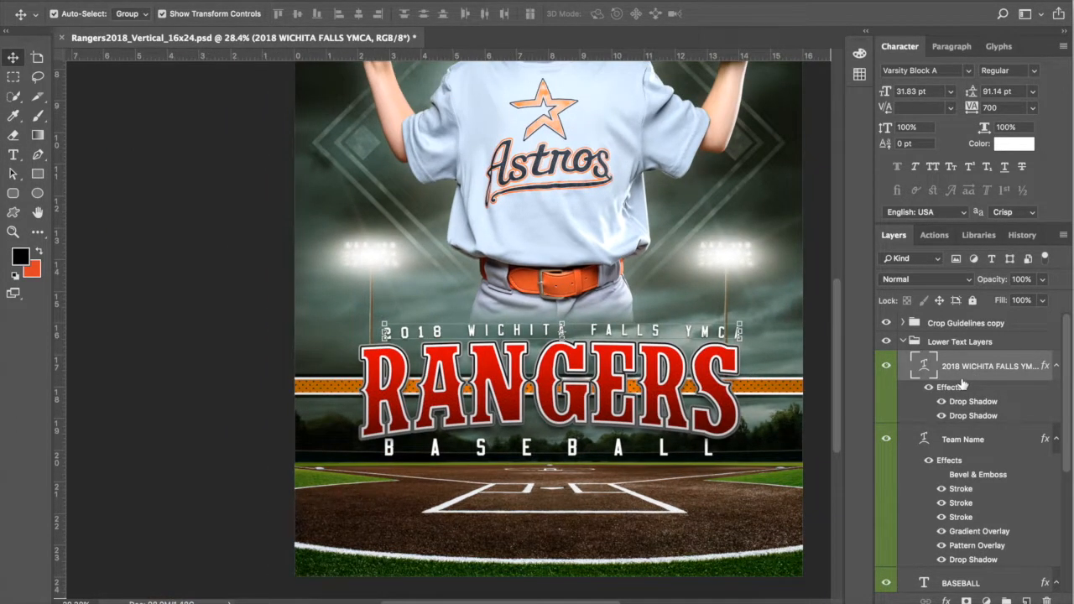
Step: Align the 2018 WICHITA FALLS YMCA line to the canvas's horizontal centre, then deselect
left_click(322, 0)
left_click(332, 1)
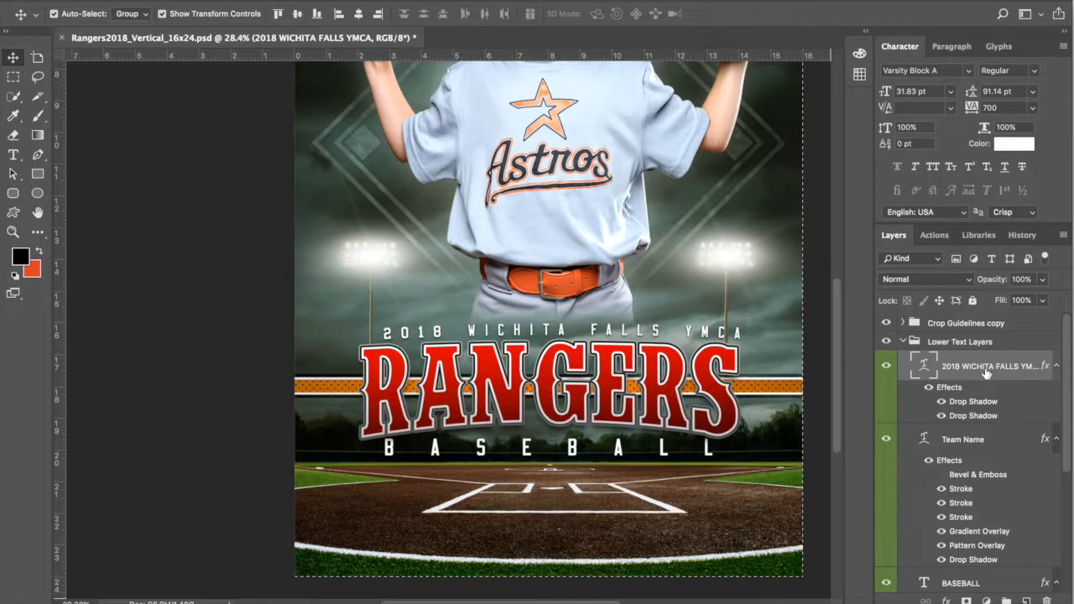
left_click(248, 1)
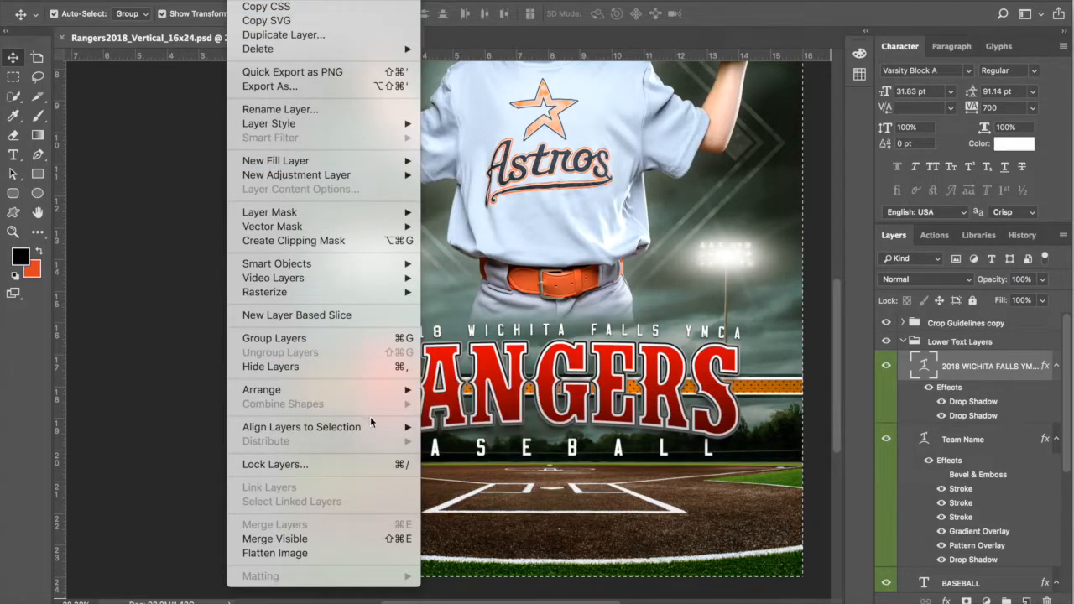
mouse_move(384, 428)
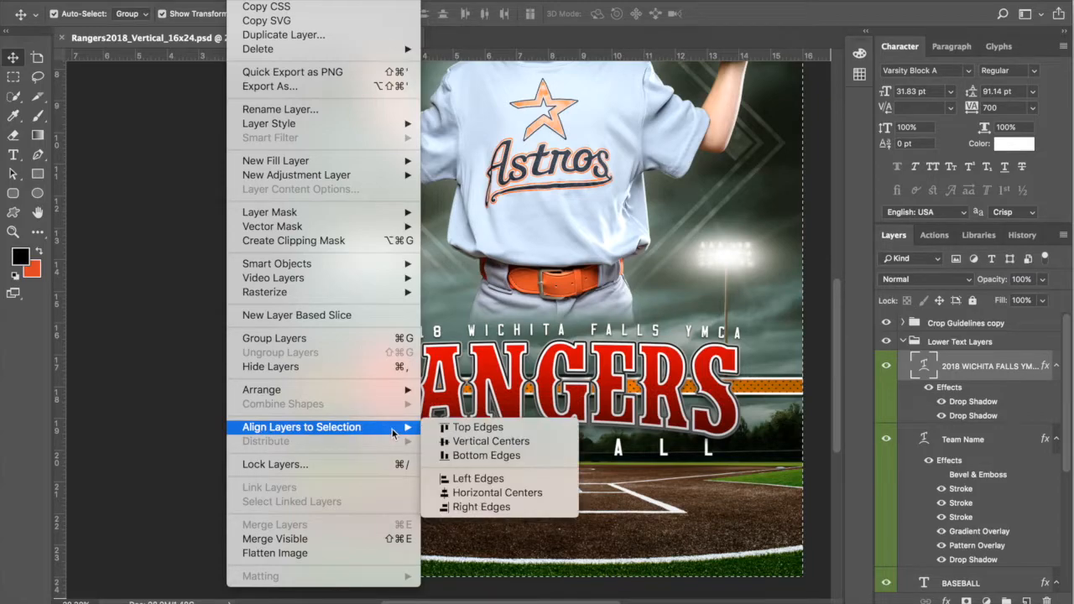
left_click(498, 495)
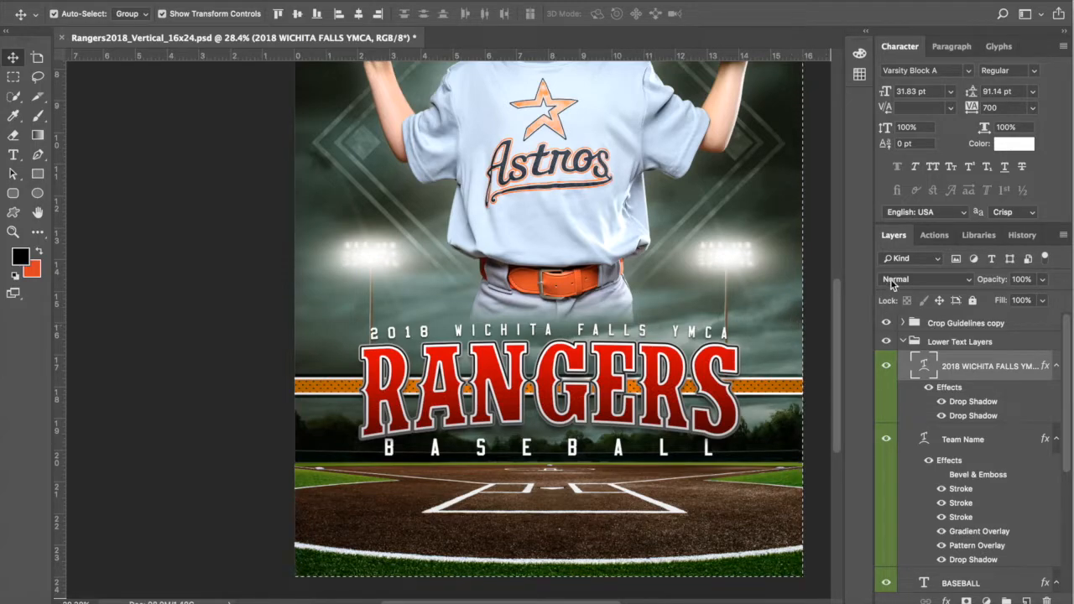
left_click(319, 0)
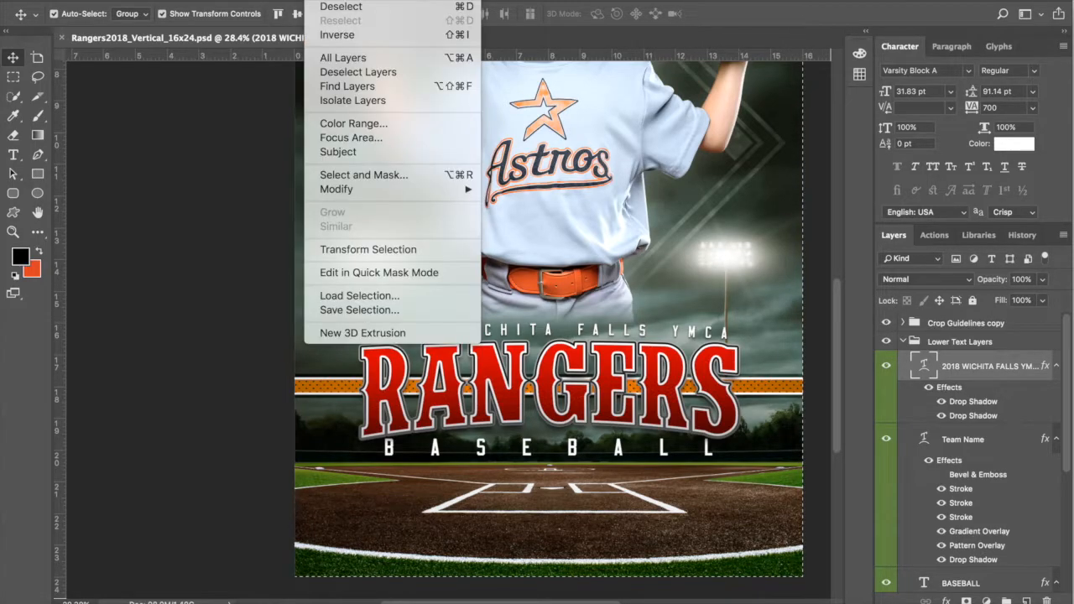
left_click(360, 5)
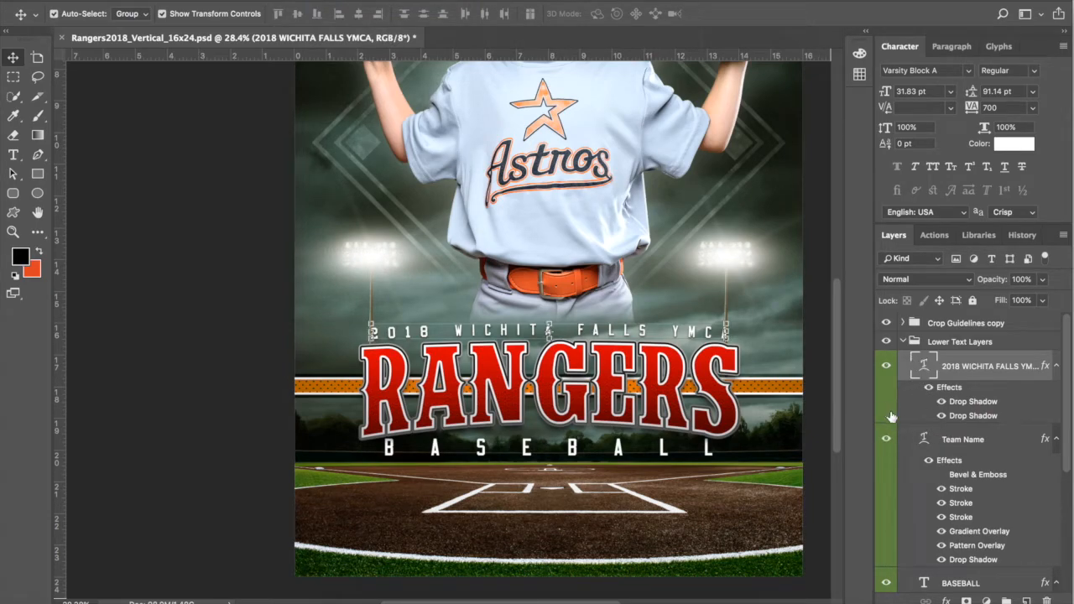
scroll(965, 432, "down", 3)
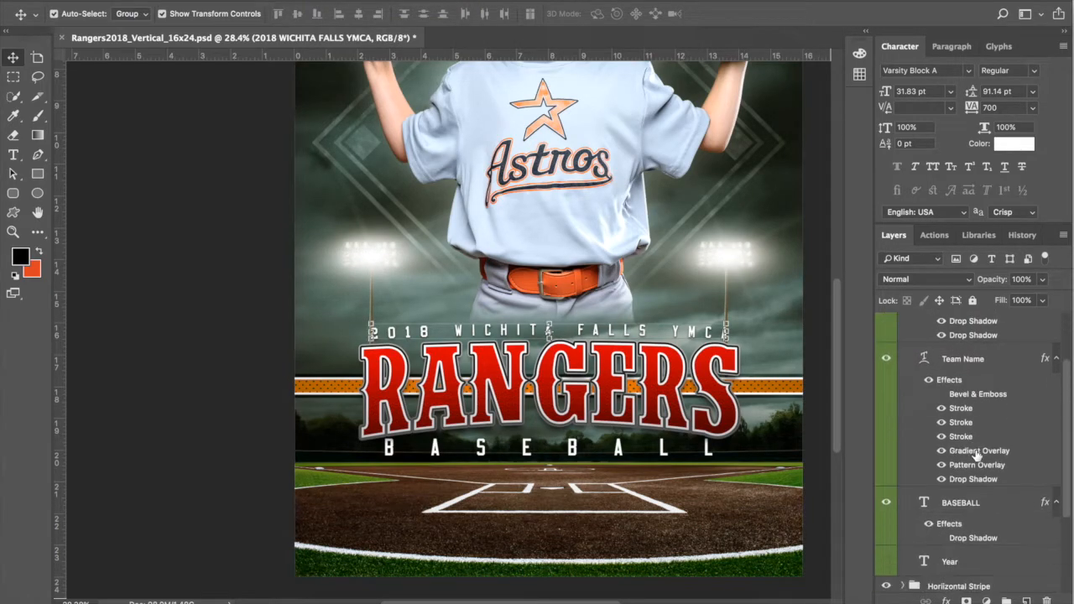
Step: Change the team name text from RANGERS to ASTROS
double_click(922, 360)
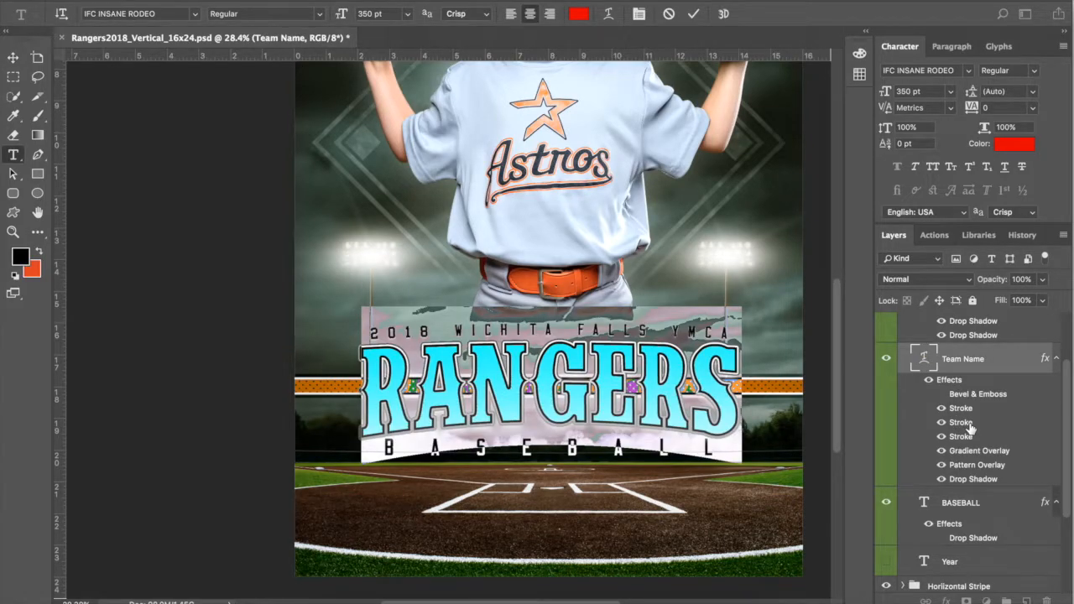
type("ASTROS")
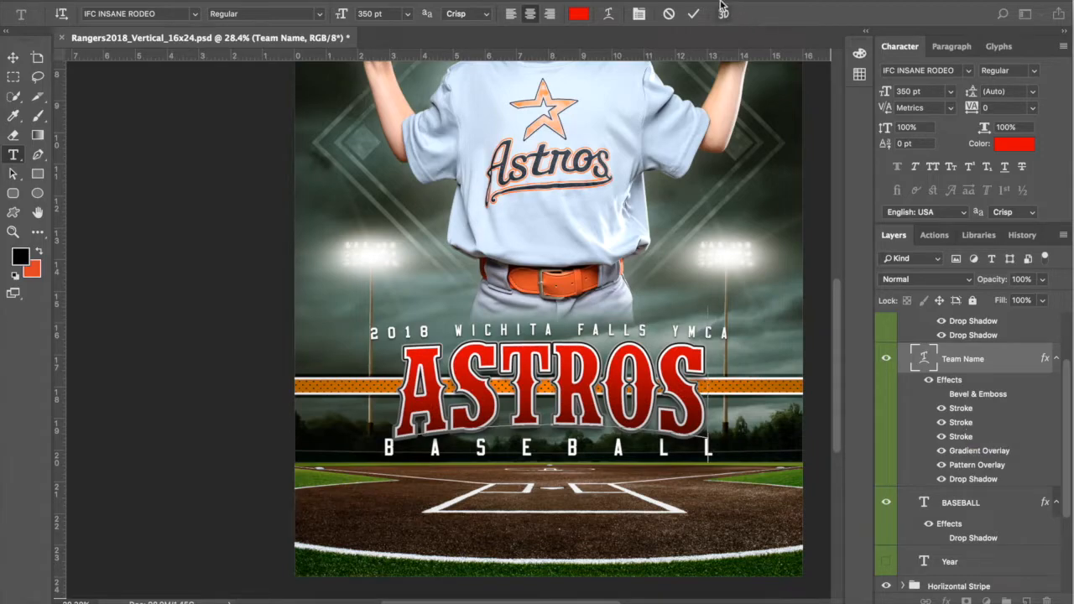
left_click(693, 13)
key("v")
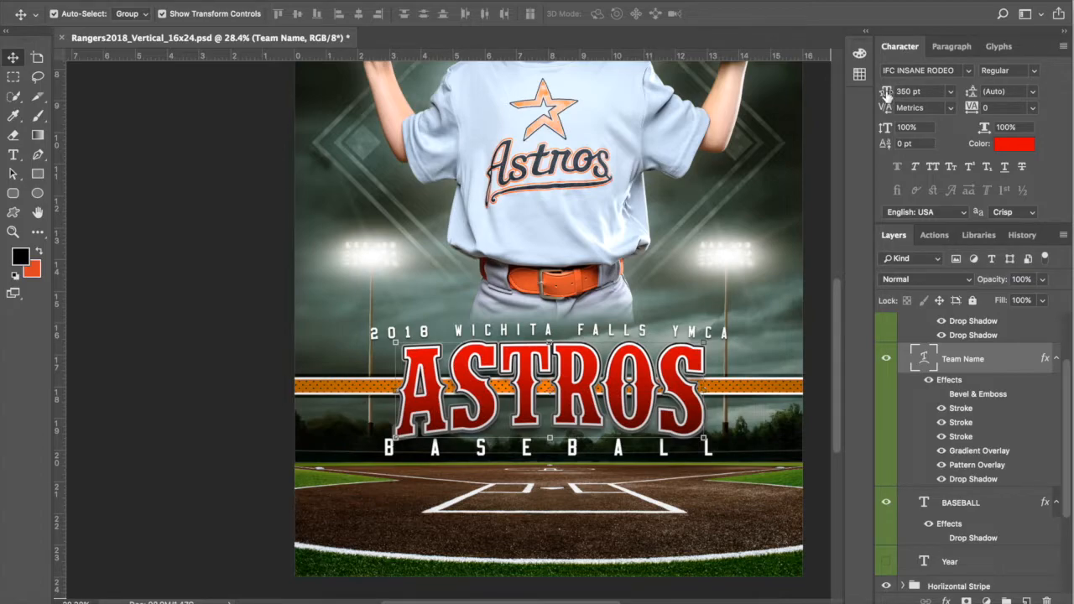
Step: Enlarge the ASTROS title to 394 pt and nudge it up slightly
left_click_drag(886, 94, 890, 92)
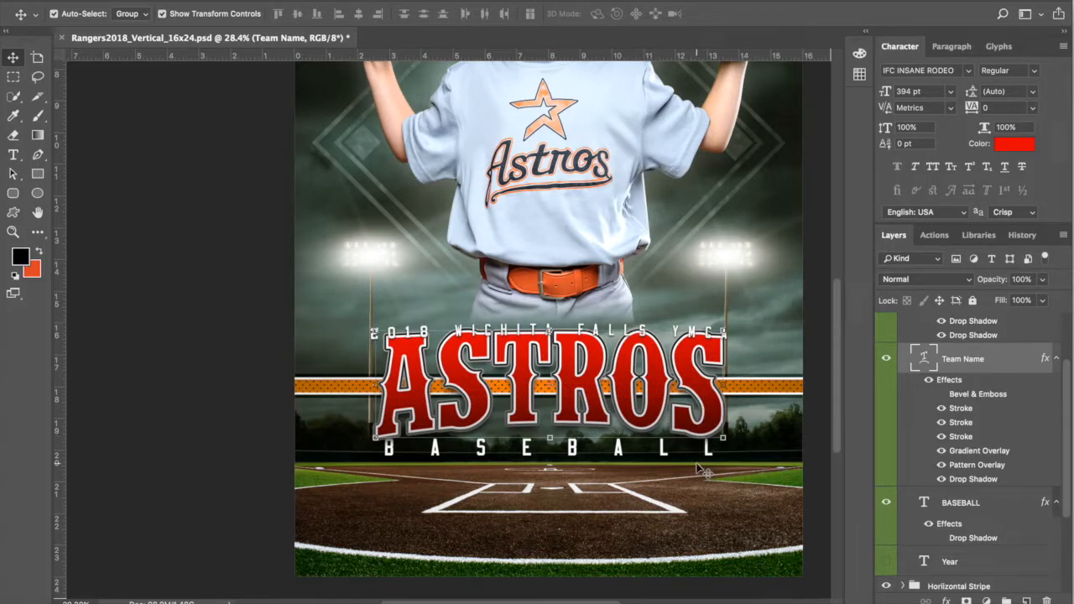
key("Up")
key("Up")
key("Up")
key("Up")
key("Up")
key("Up")
key("Up")
key("Up")
key("Up")
key("Up")
key("Up")
key("Up")
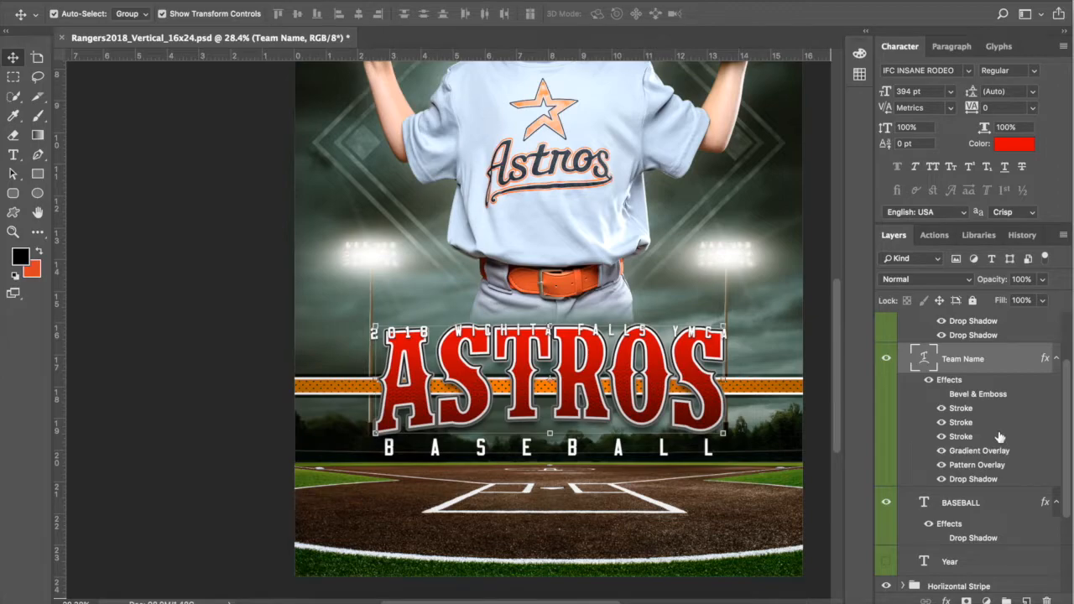
scroll(999, 437, "up", 5)
Step: Nudge the 2018 WICHITA FALLS YMCA line up twice, then reselect the Team Name layer
left_click(988, 376)
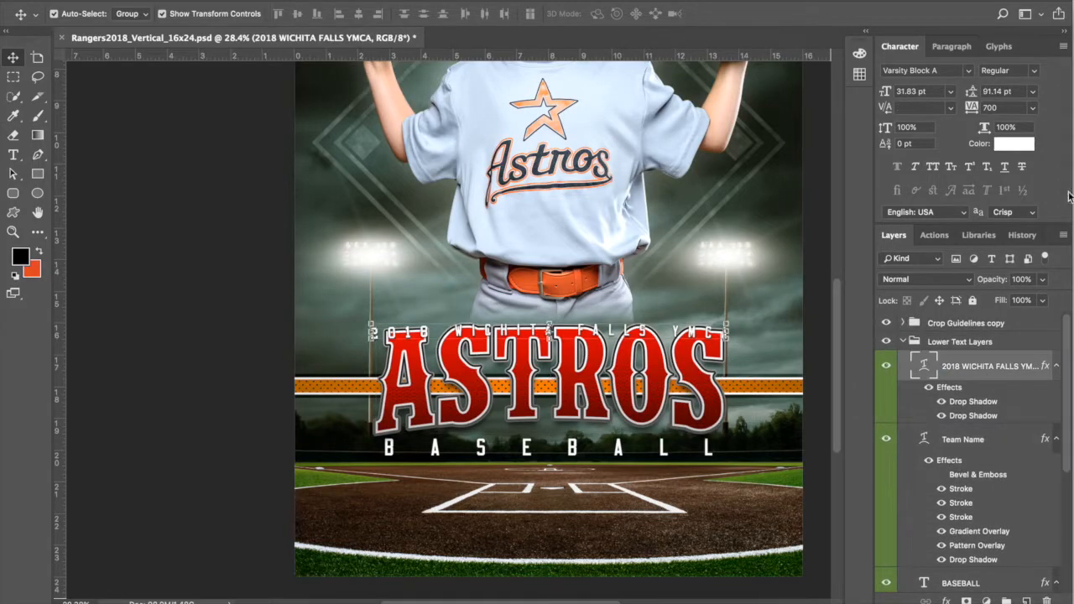
key("Up")
key("Up")
key("Up")
key("Up")
key("Up")
key("Up")
key("Up")
key("Up")
key("Up")
key("Up")
key("Up")
key("Up")
key("Up")
key("Up")
key("Up")
key("Up")
key("Up")
key("Up")
key("Up")
key("Up")
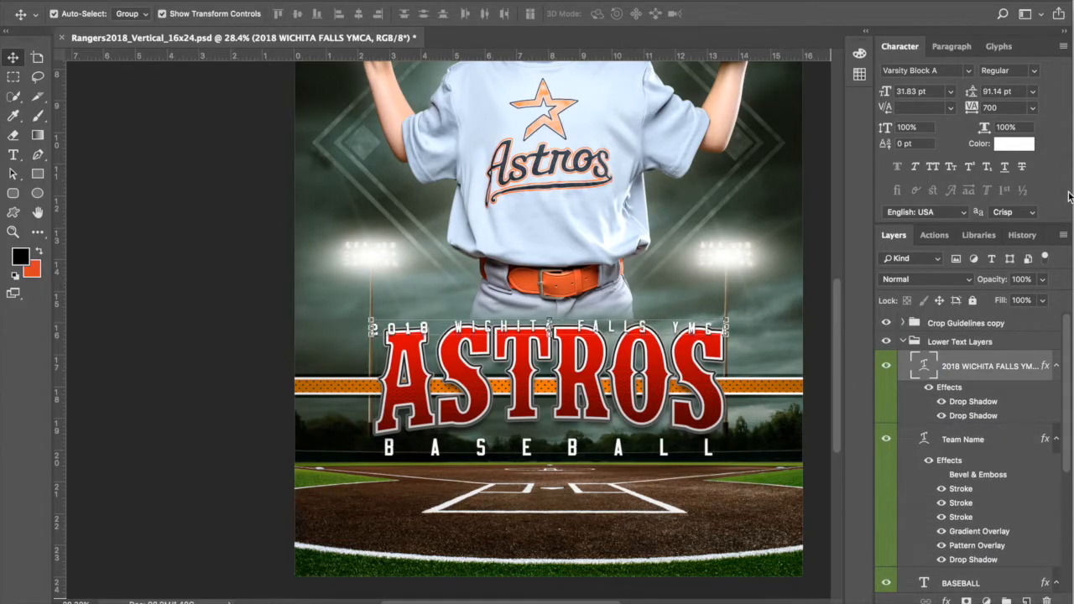
key("Up")
key("Up")
key("Up")
key("Up")
key("Up")
key("Up")
key("Up")
key("Up")
key("Up")
key("Up")
key("Up")
key("Up")
key("Up")
key("Up")
key("Up")
key("Up")
key("Up")
key("Up")
key("Up")
key("Up")
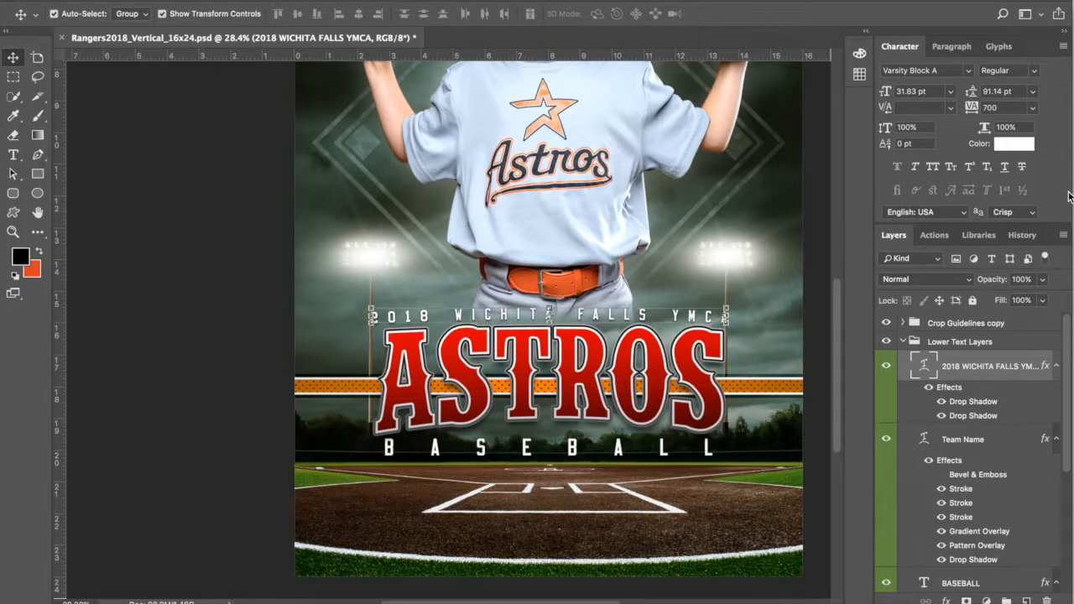
left_click(991, 439)
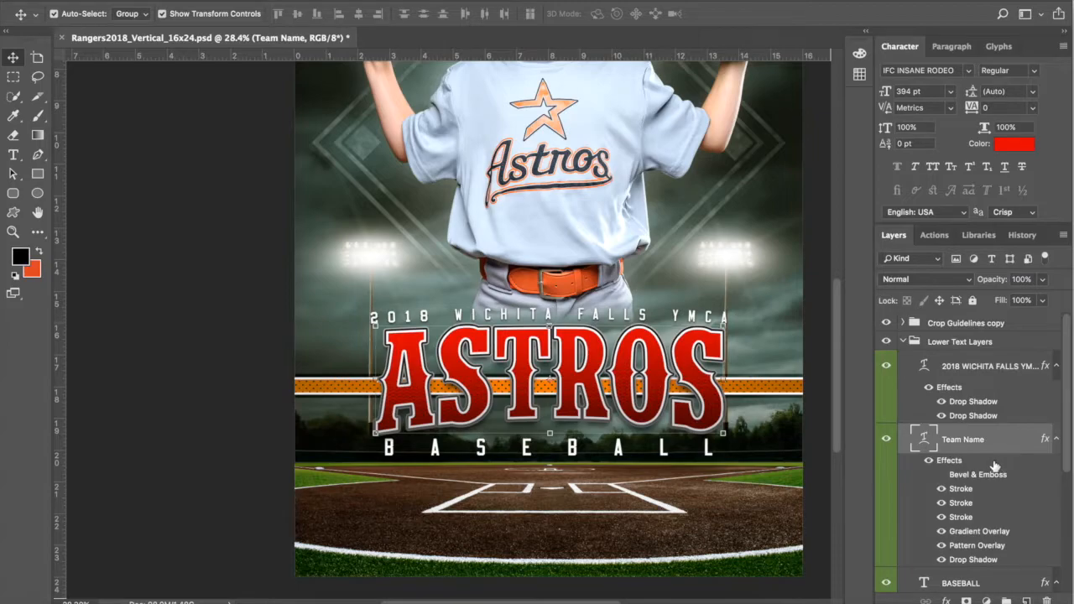
scroll(1007, 472, "down", 2)
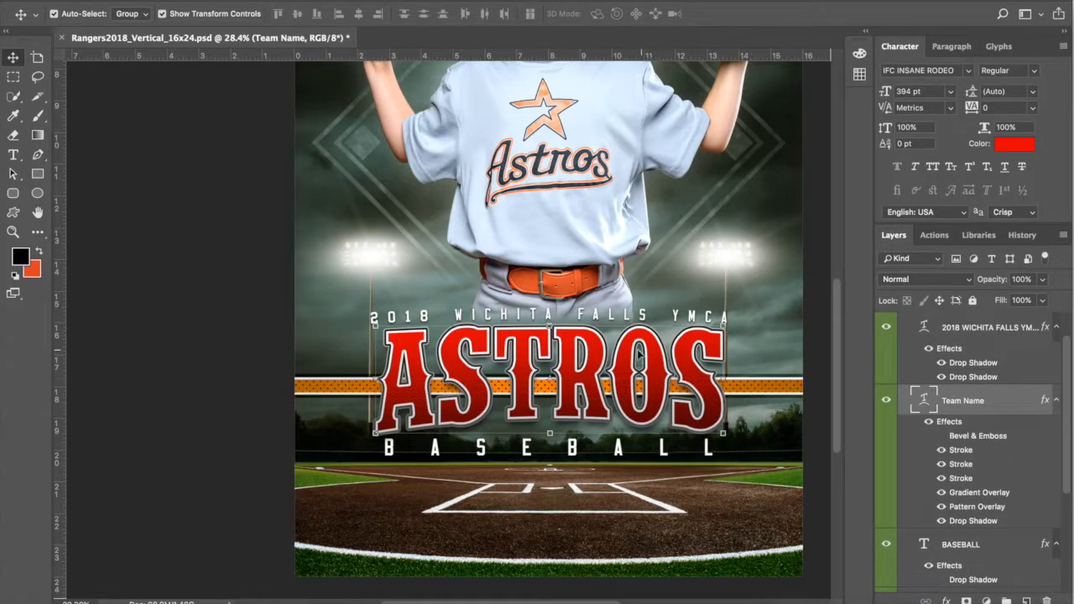
scroll(642, 354, "up", 5)
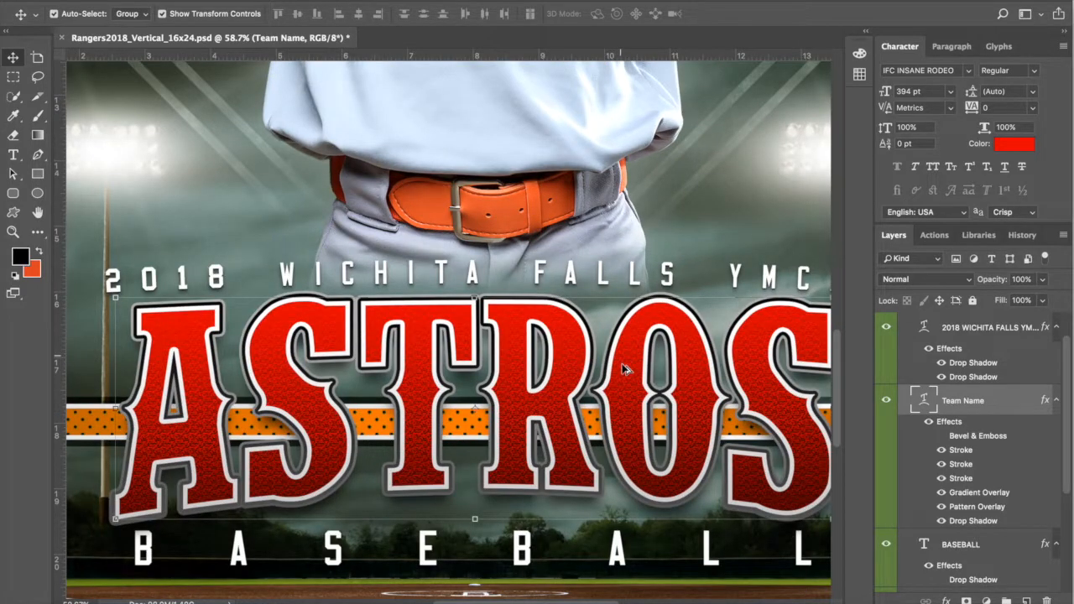
scroll(625, 370, "up", 6)
scroll(627, 373, "down", 2)
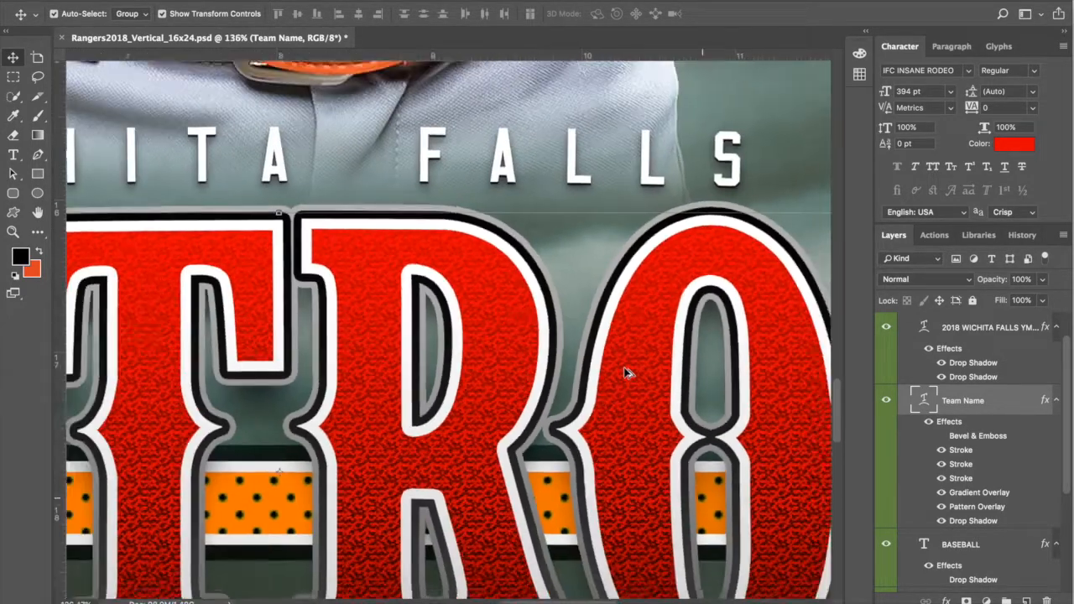
scroll(626, 372, "down", 3)
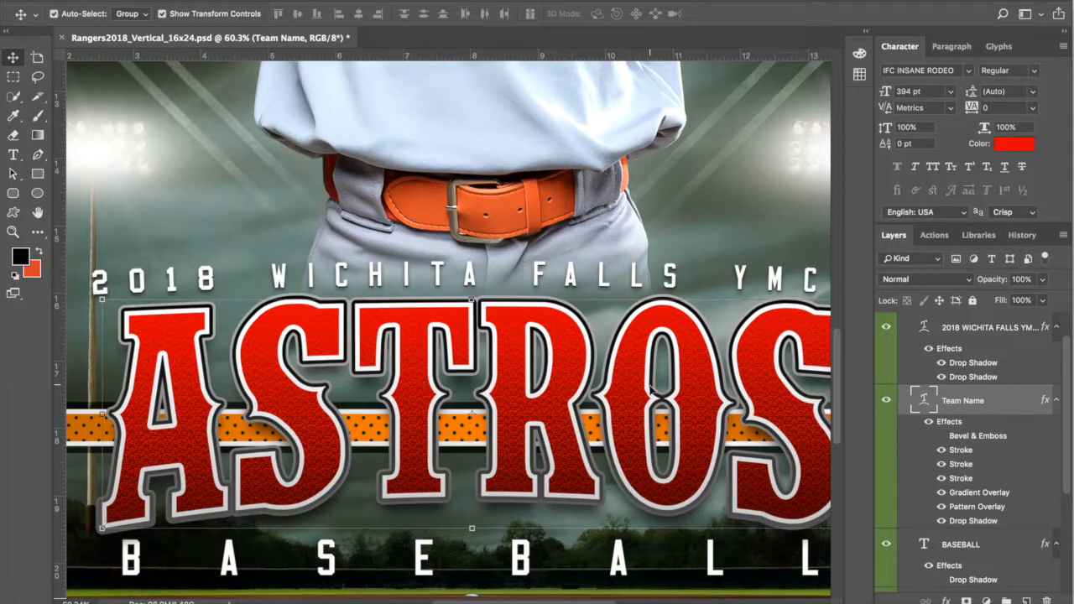
scroll(651, 388, "right", 2)
scroll(651, 388, "down", 1)
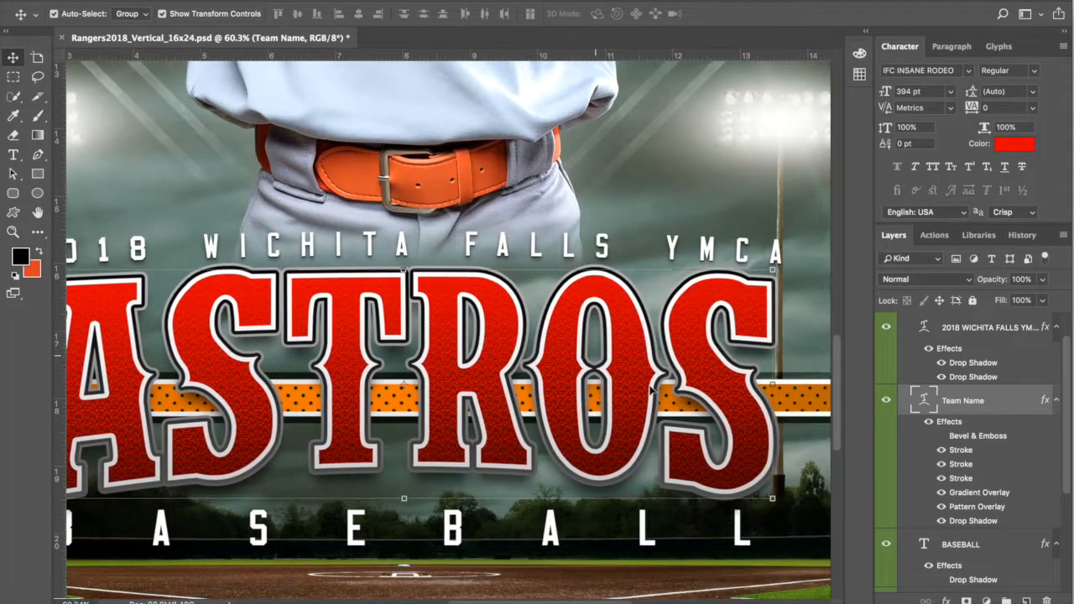
Step: Switch the Team Name Gradient Overlay to the orange preset, Hard Light at 100% opacity
double_click(1004, 493)
left_click(815, 73)
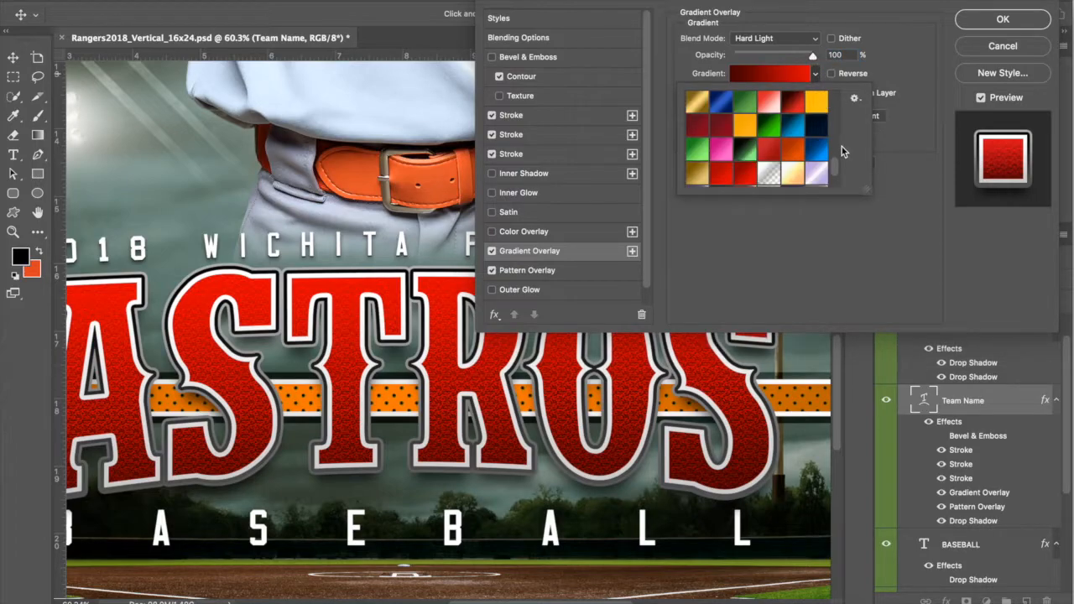
scroll(837, 167, "up", 1)
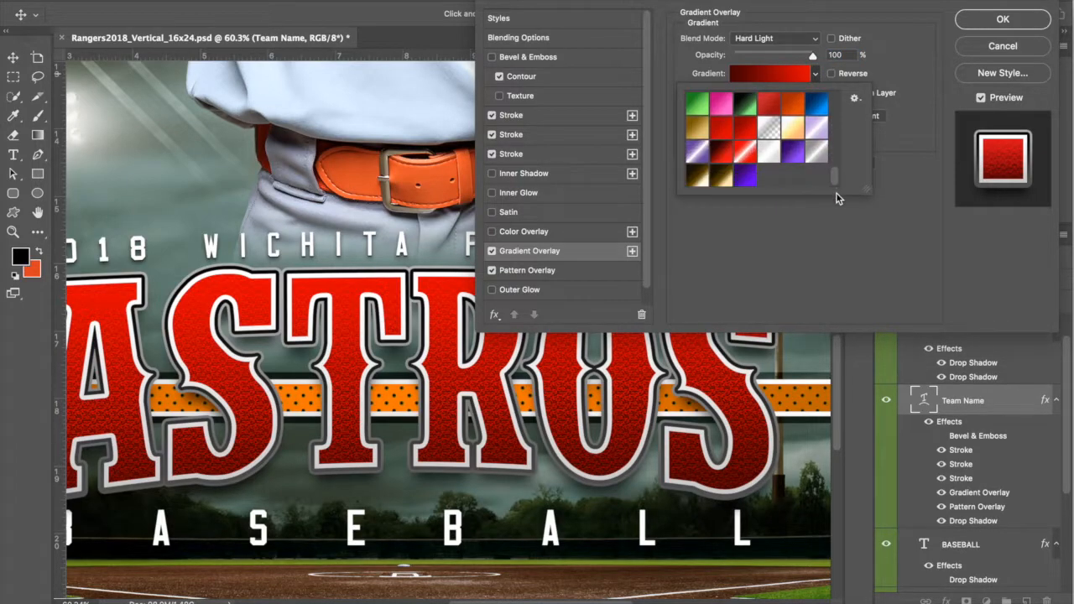
left_click(792, 162)
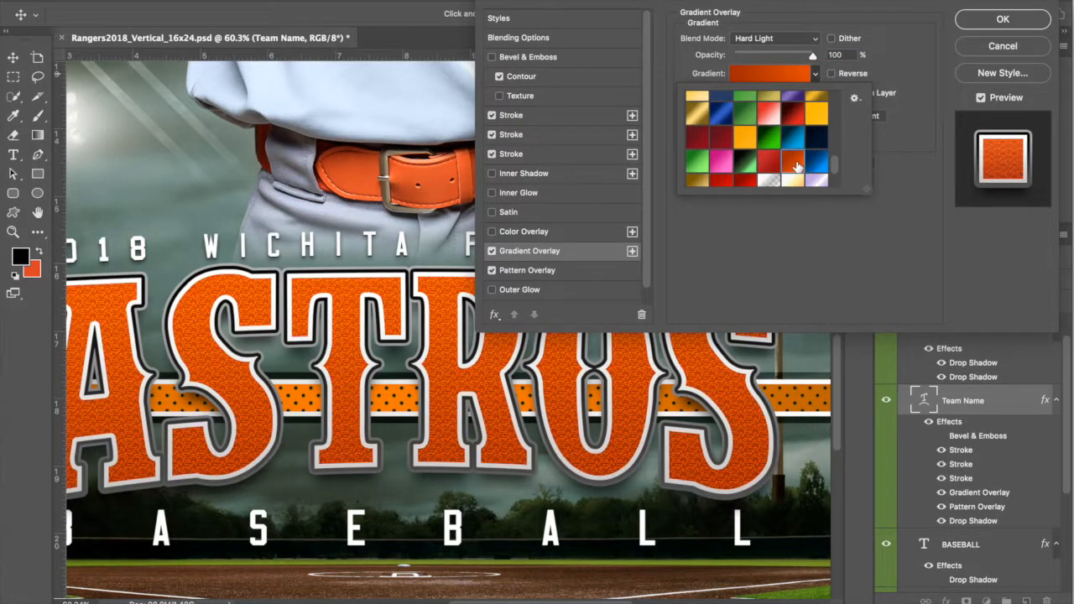
left_click(785, 75)
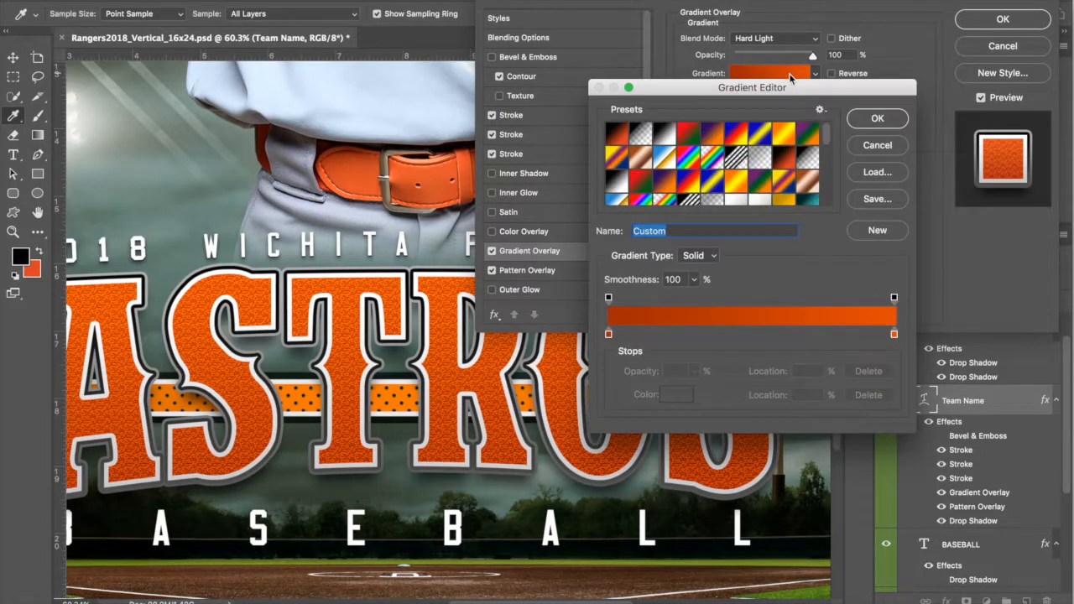
left_click(886, 122)
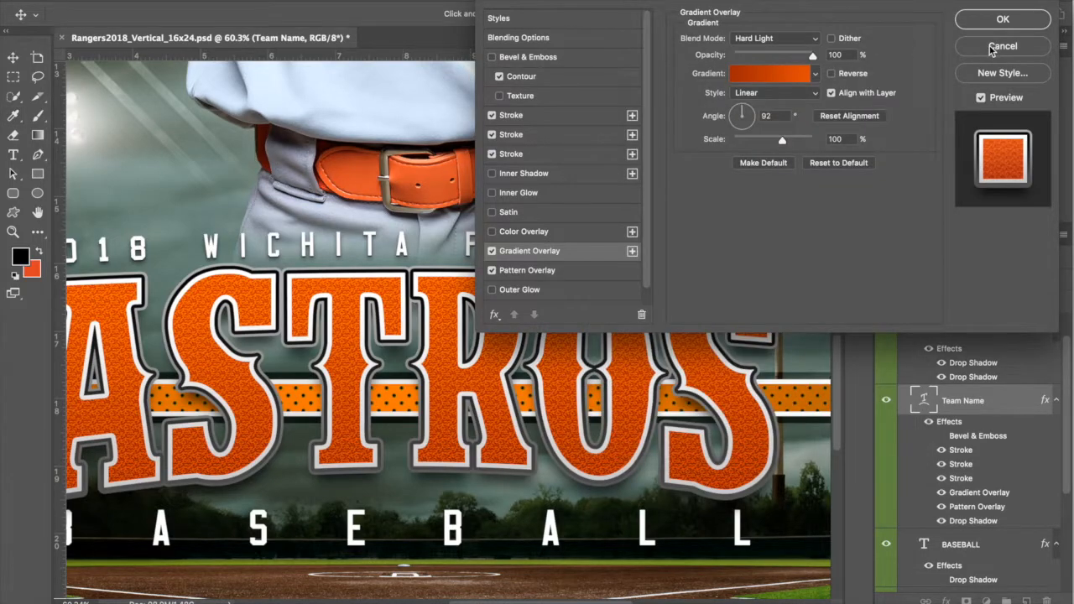
scroll(645, 451, "down", 1)
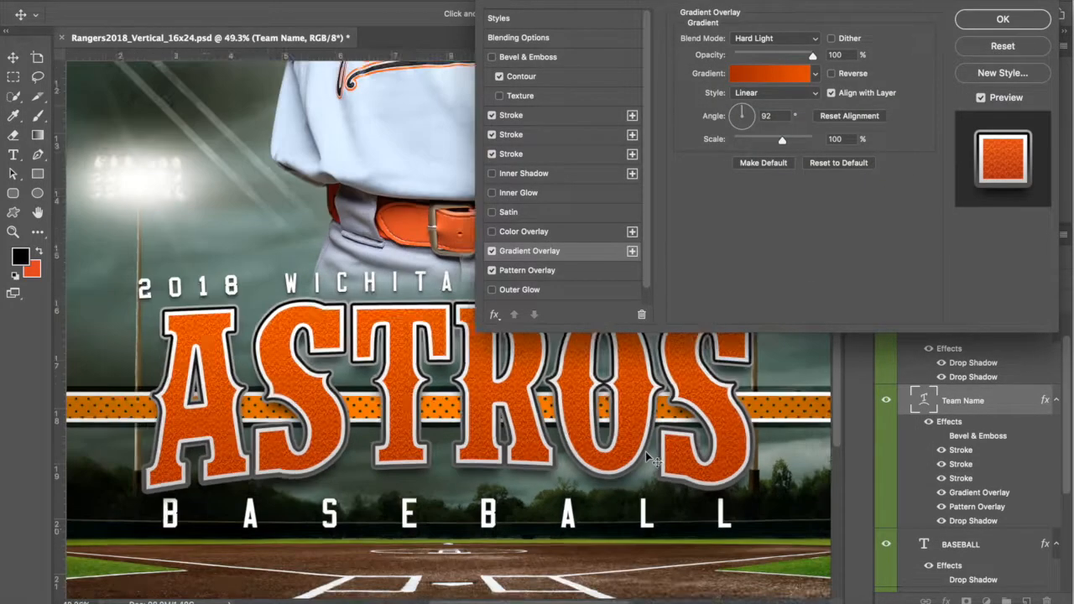
scroll(645, 451, "down", 2)
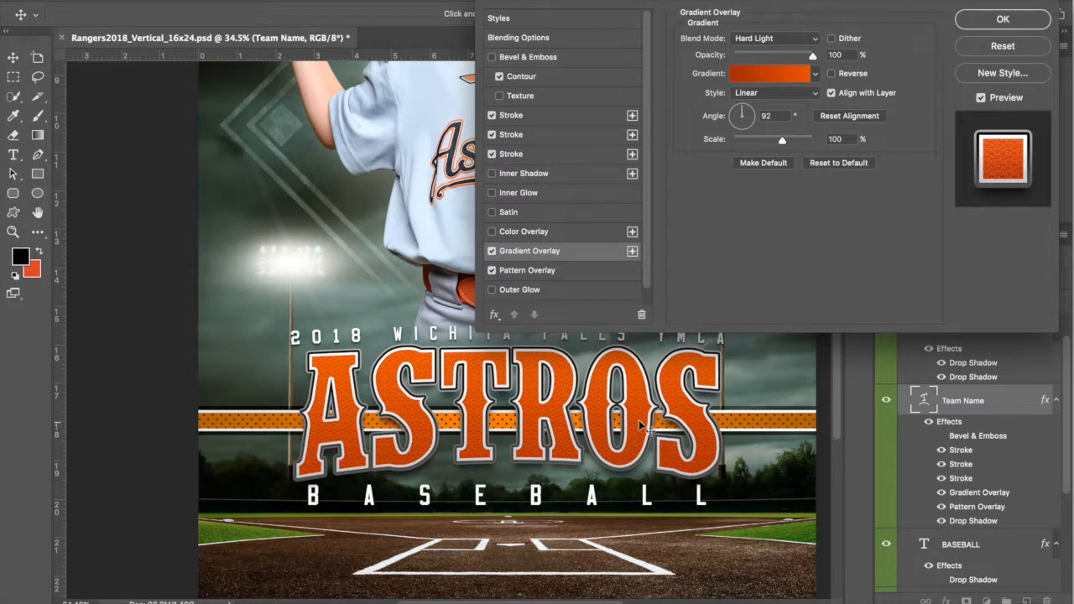
scroll(645, 428, "up", 6)
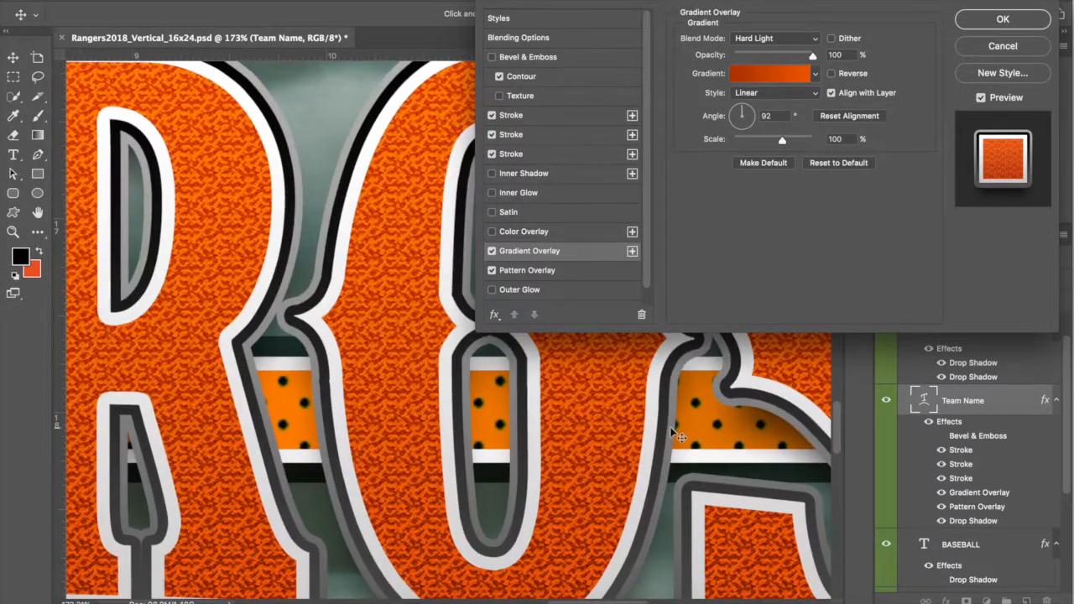
scroll(436, 411, "up", 1)
scroll(436, 412, "right", 1)
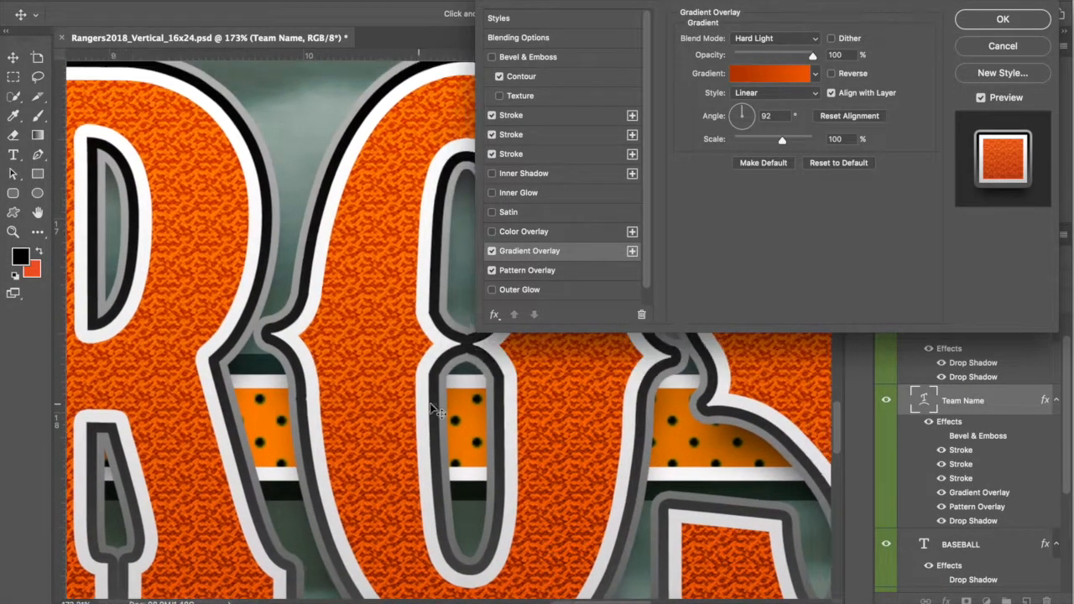
scroll(436, 411, "right", 3)
scroll(437, 411, "up", 1)
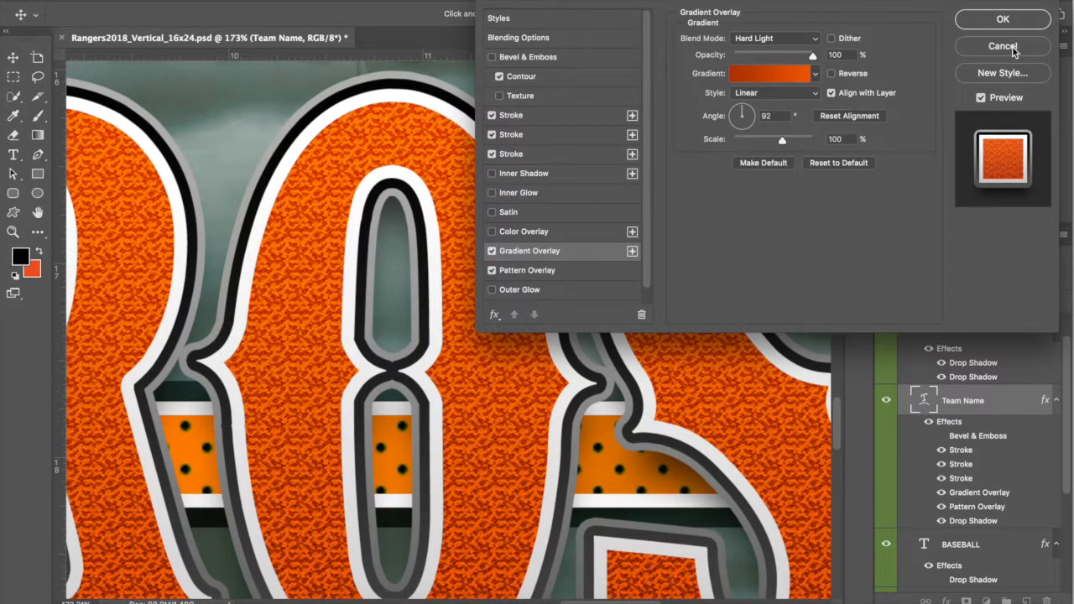
Step: Set the stroke gradient's starting colour stop to navy 0b142b
left_click(532, 136)
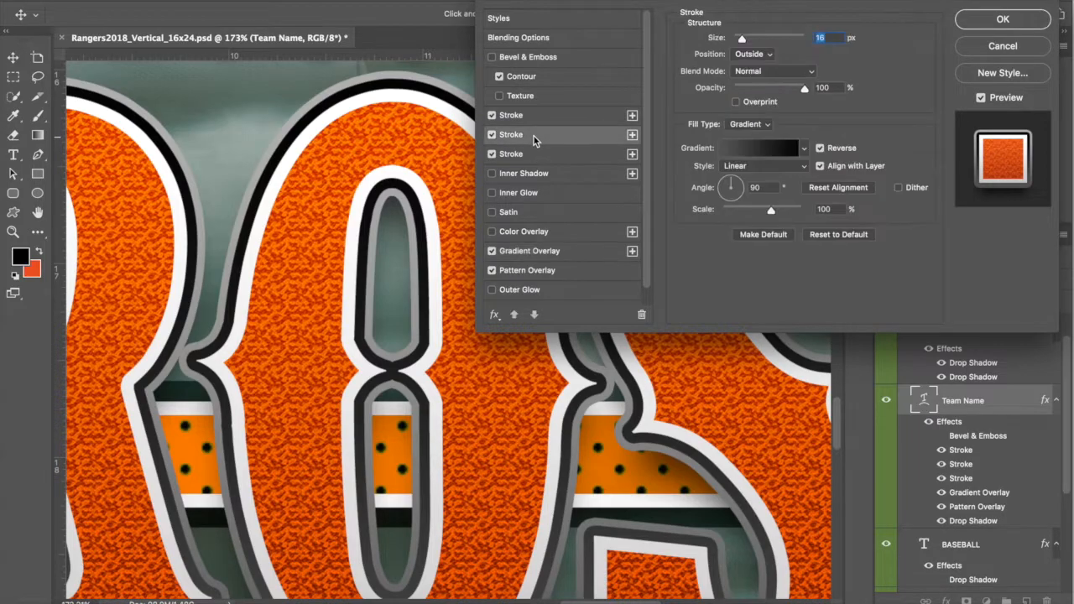
left_click(804, 149)
scroll(835, 241, "down", 3)
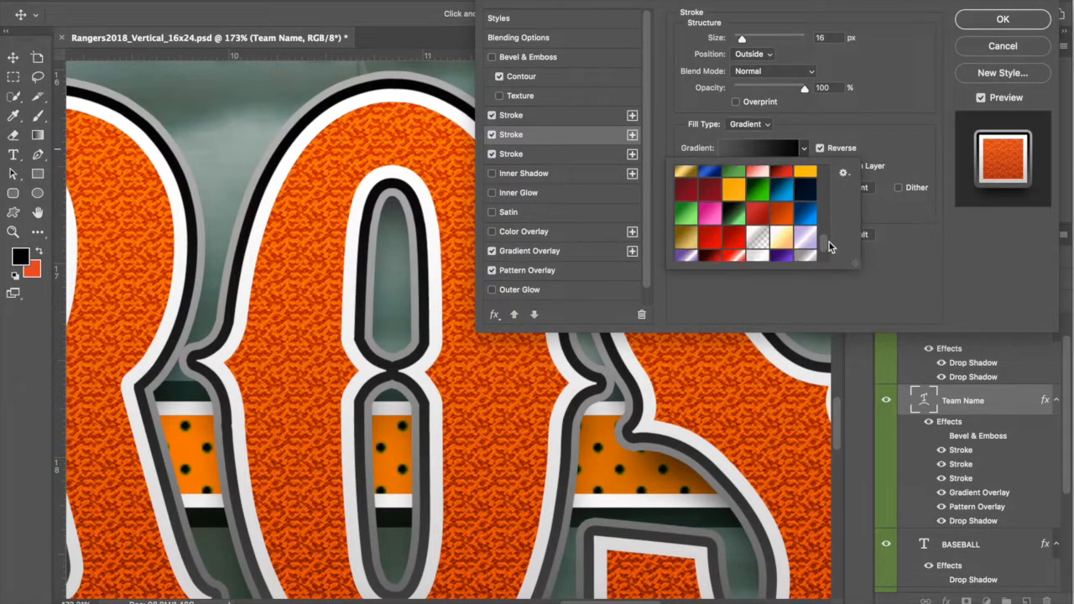
scroll(828, 227, "up", 5)
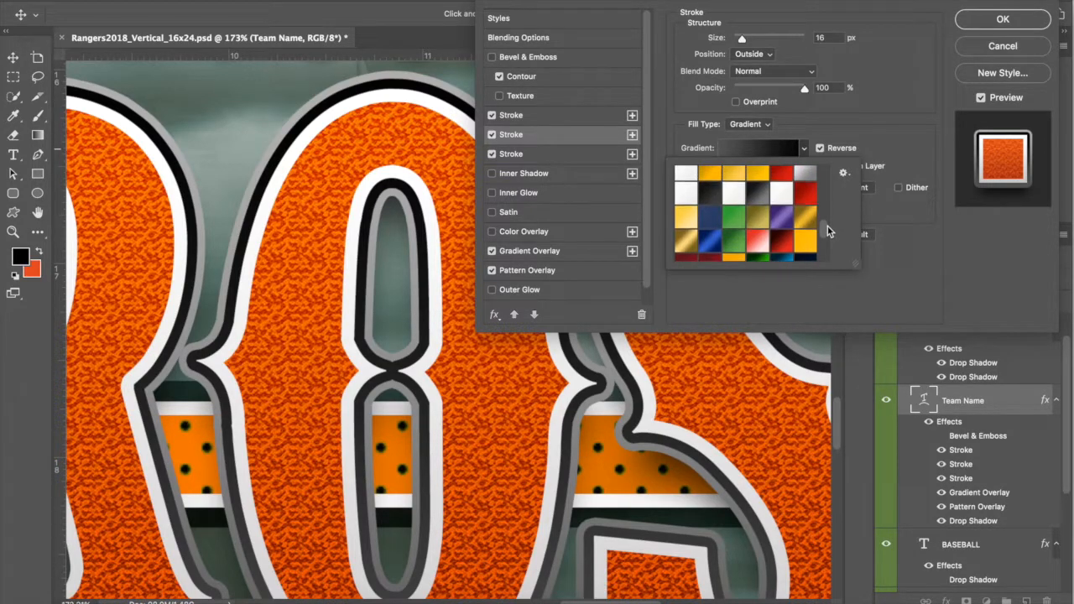
scroll(829, 243, "down", 5)
left_click(770, 150)
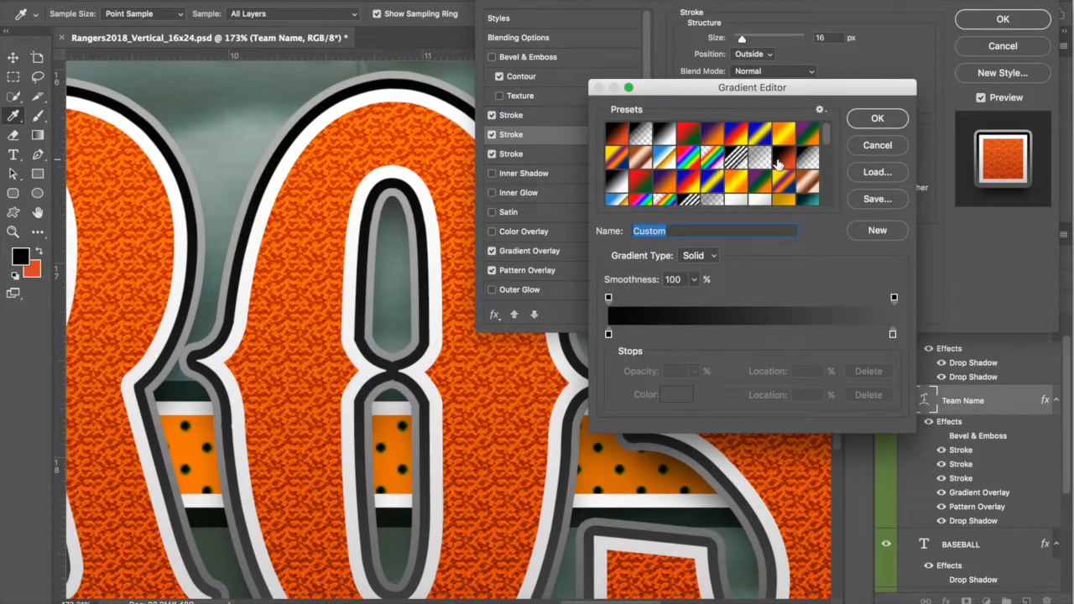
left_click(609, 335)
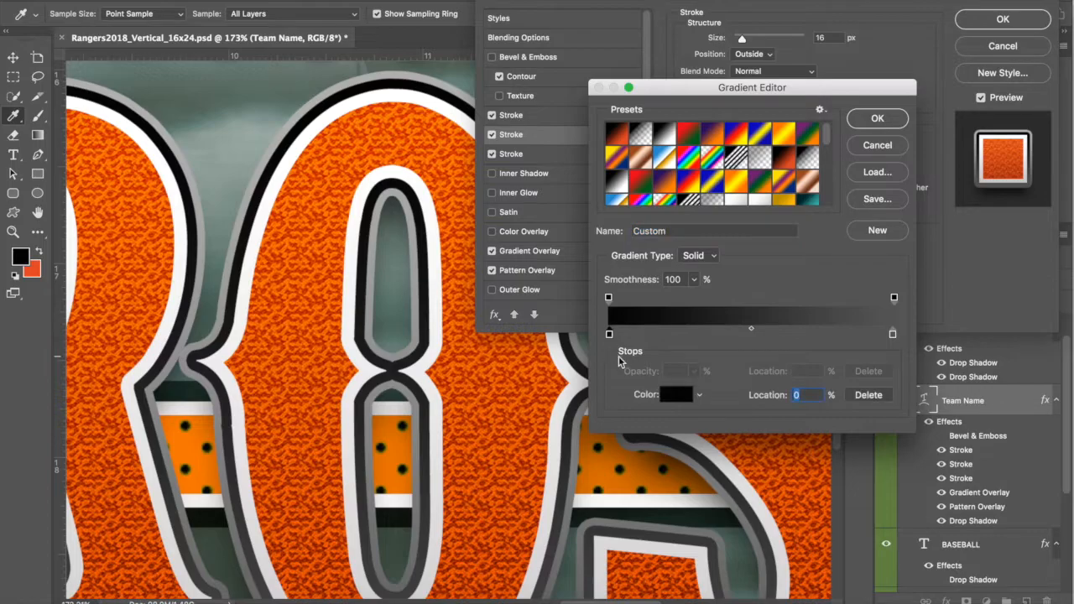
left_click(680, 394)
scroll(467, 324, "up", 10)
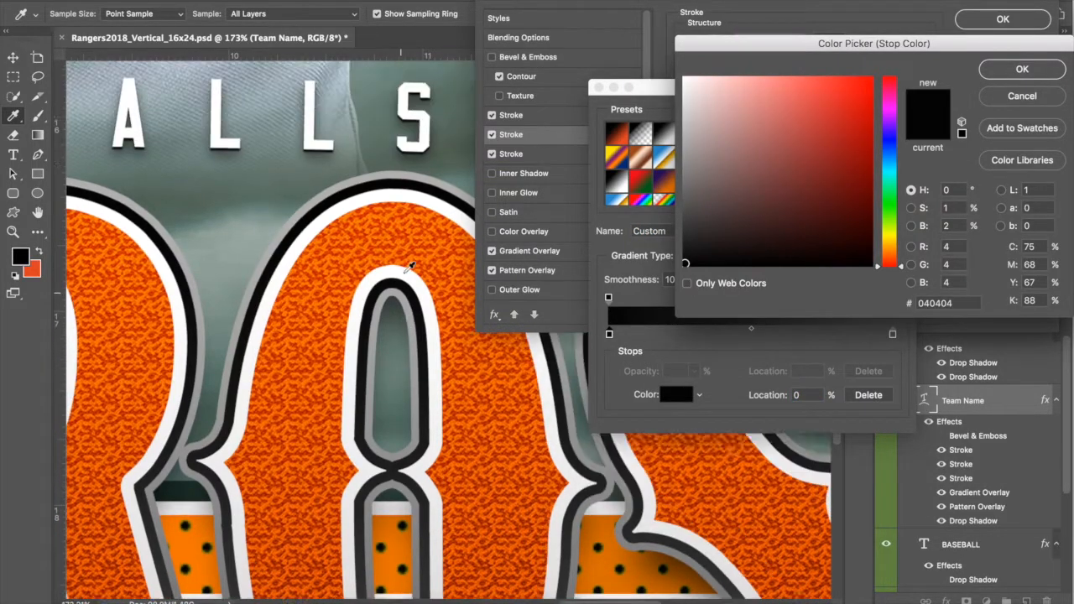
scroll(415, 275, "up", 10)
scroll(415, 276, "left", 10)
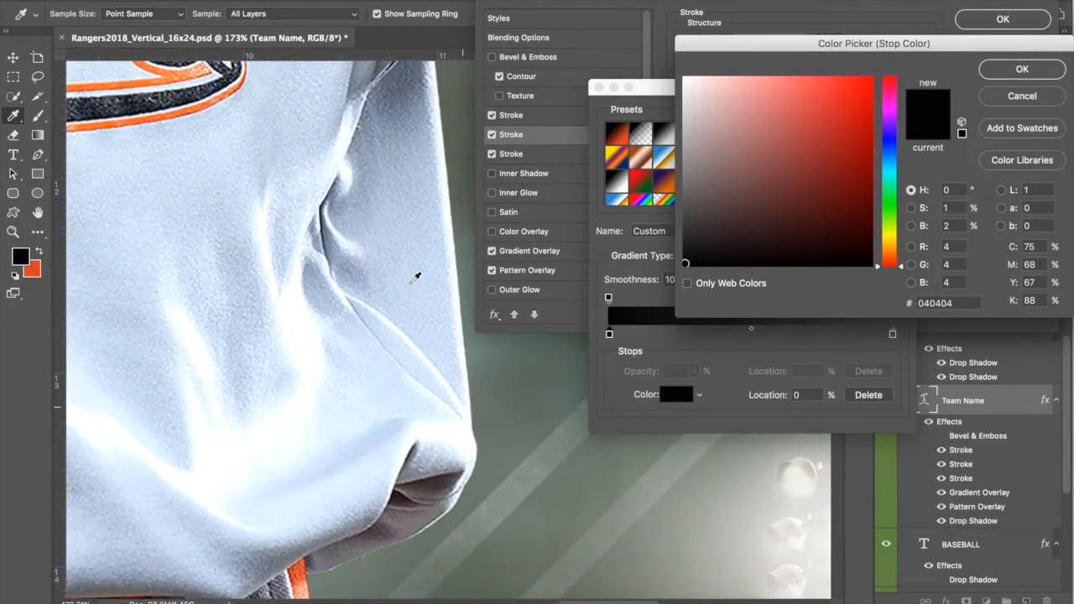
scroll(417, 276, "up", 8)
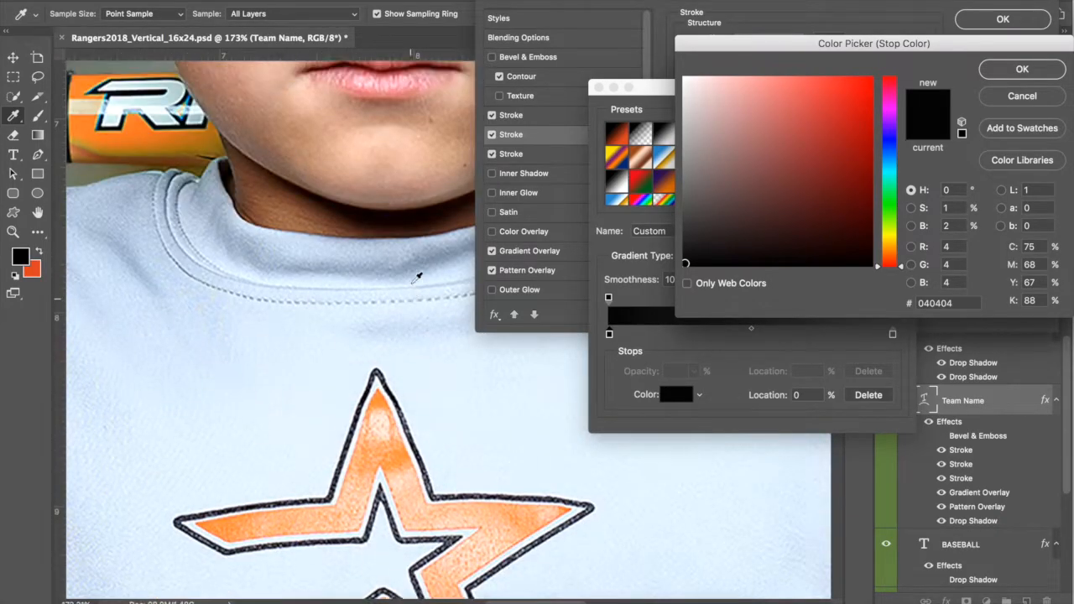
scroll(421, 279, "down", 20)
scroll(426, 280, "right", 6)
scroll(427, 279, "down", 15)
scroll(428, 279, "right", 5)
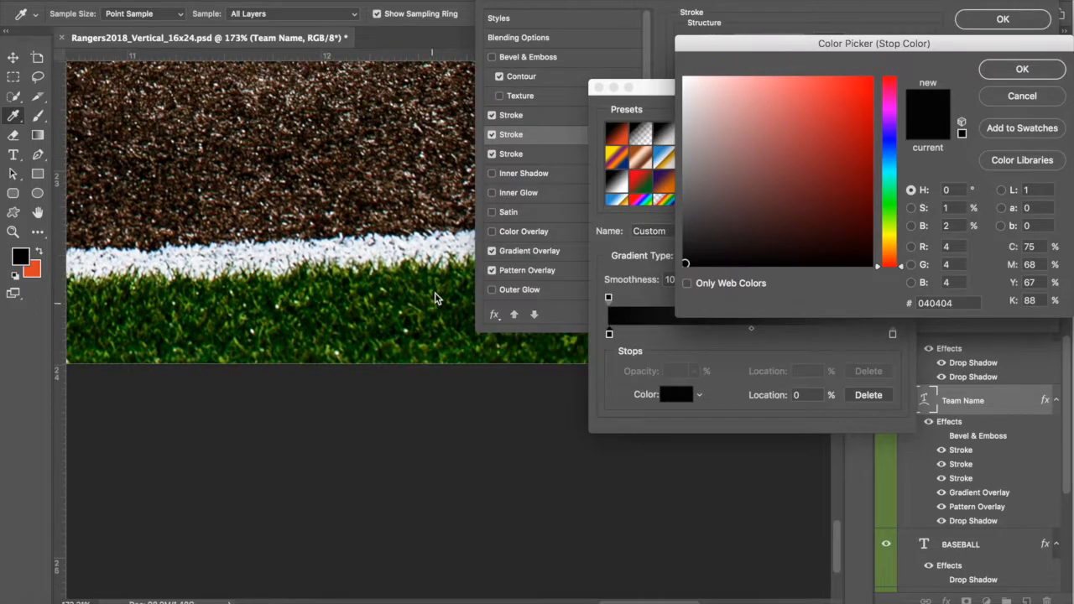
scroll(435, 297, "up", 15)
scroll(435, 298, "left", 5)
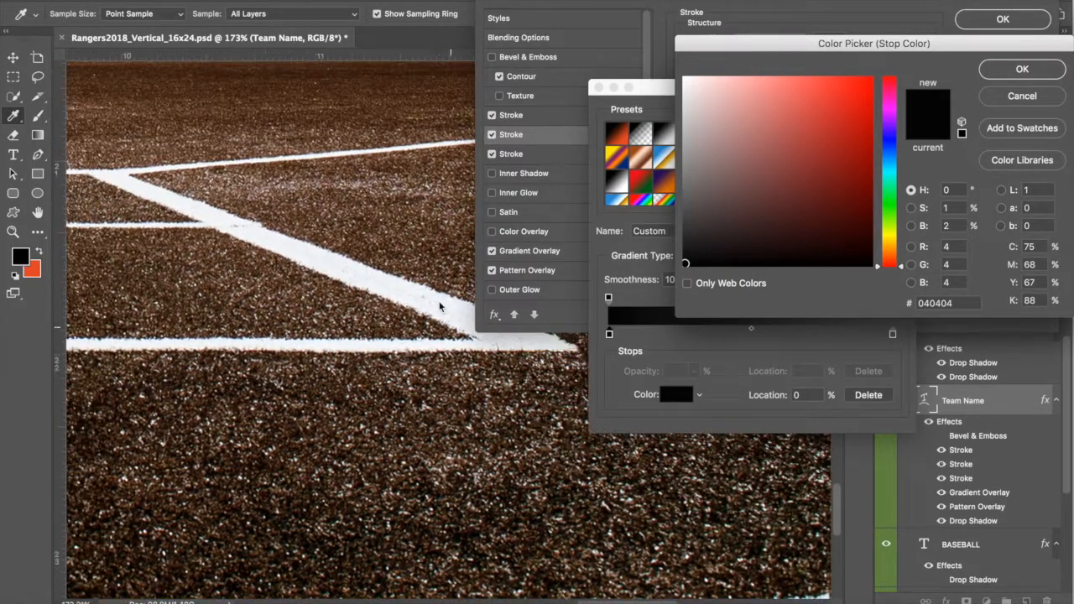
scroll(442, 302, "up", 12)
scroll(442, 302, "left", 4)
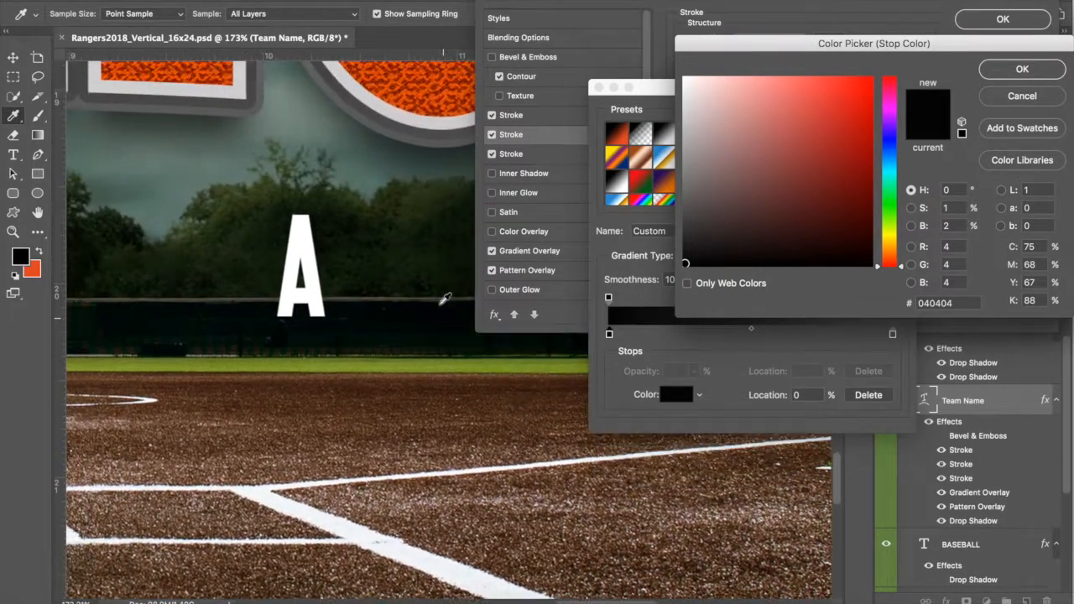
scroll(445, 299, "up", 20)
scroll(445, 300, "left", 6)
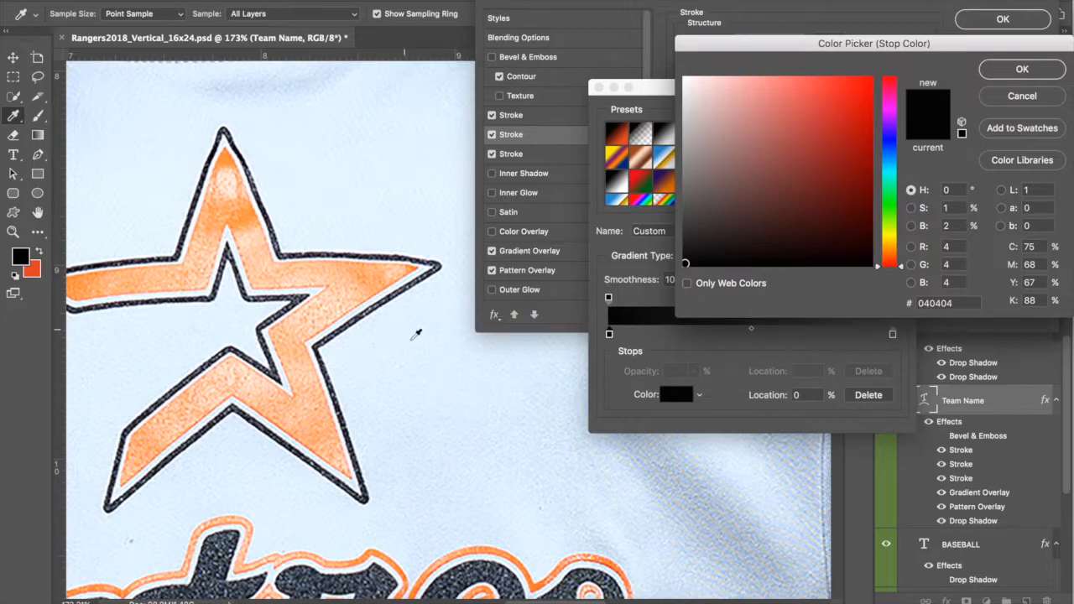
scroll(422, 339, "down", 8)
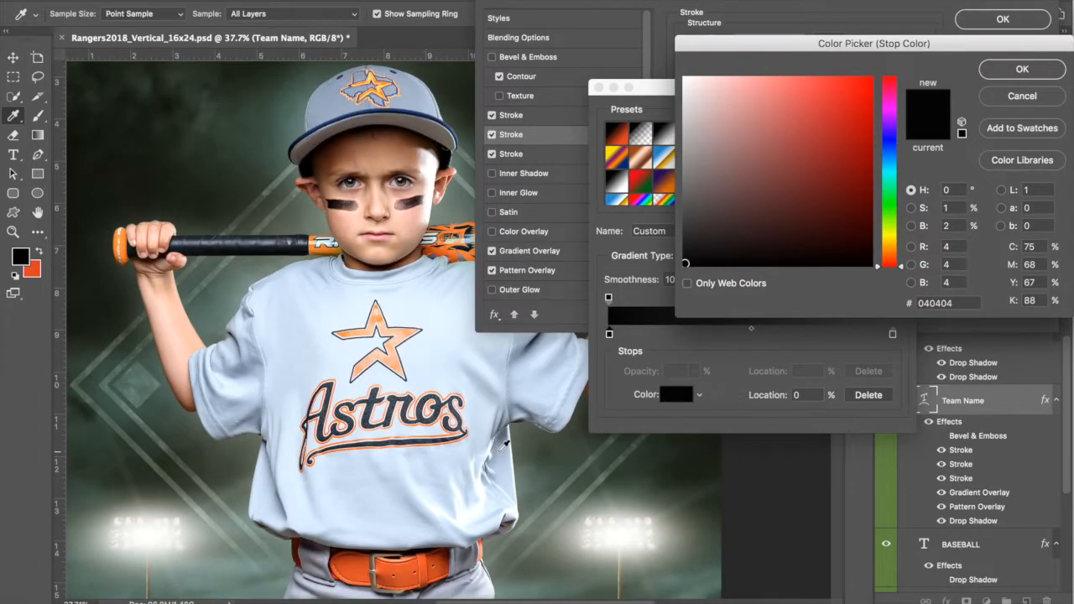
scroll(503, 444, "down", 10)
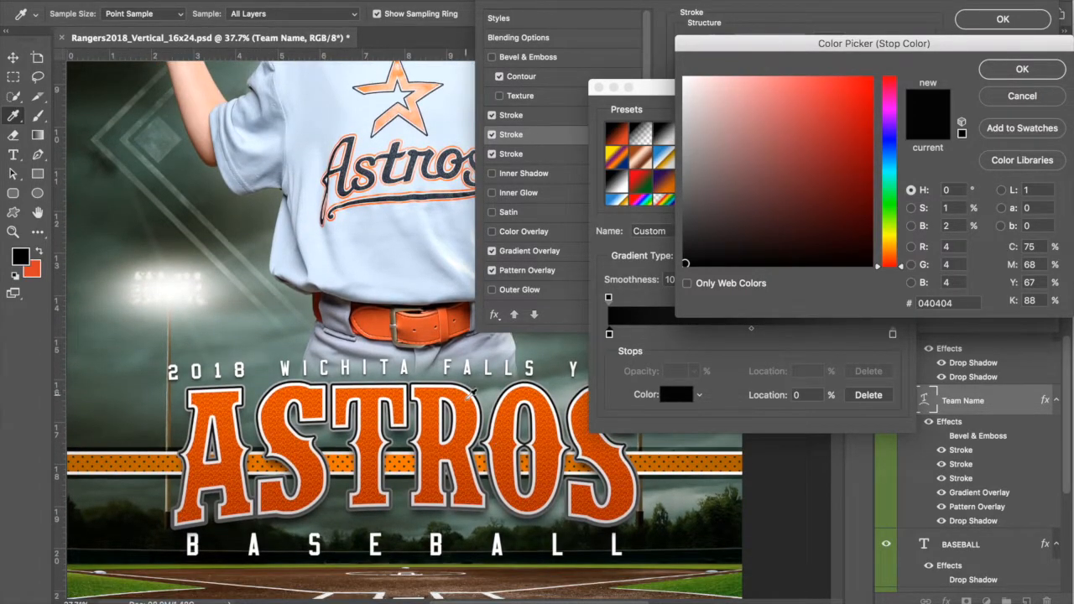
scroll(471, 389, "up", 6)
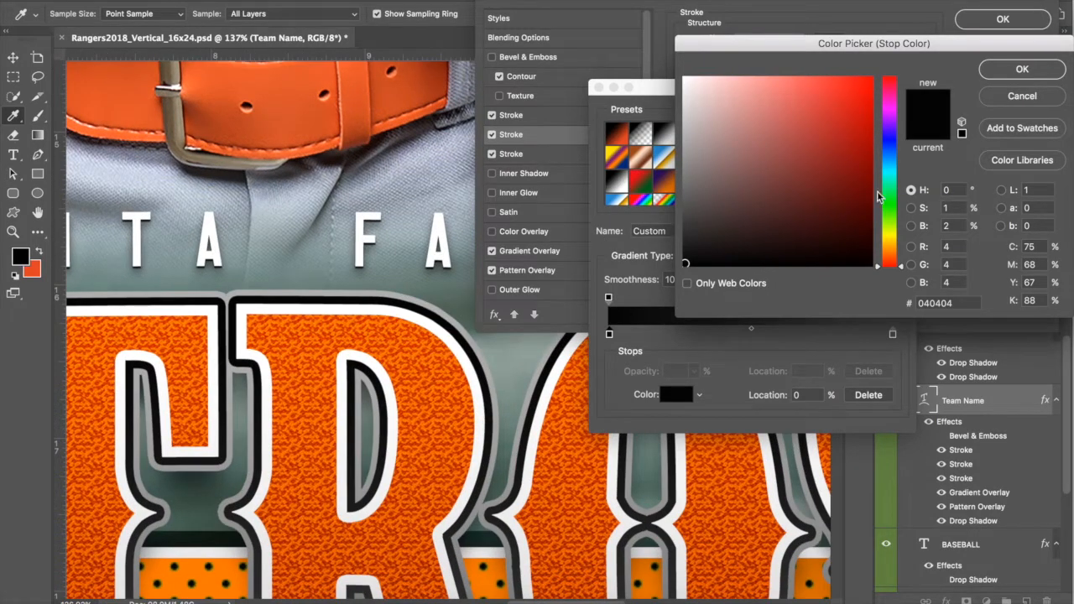
left_click(898, 149)
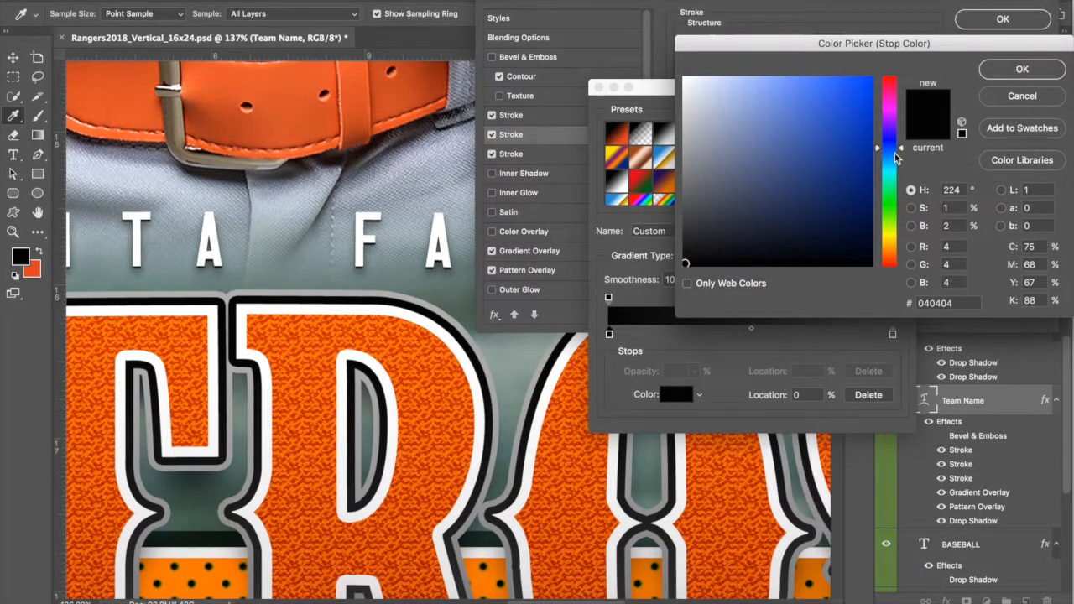
left_click(840, 240)
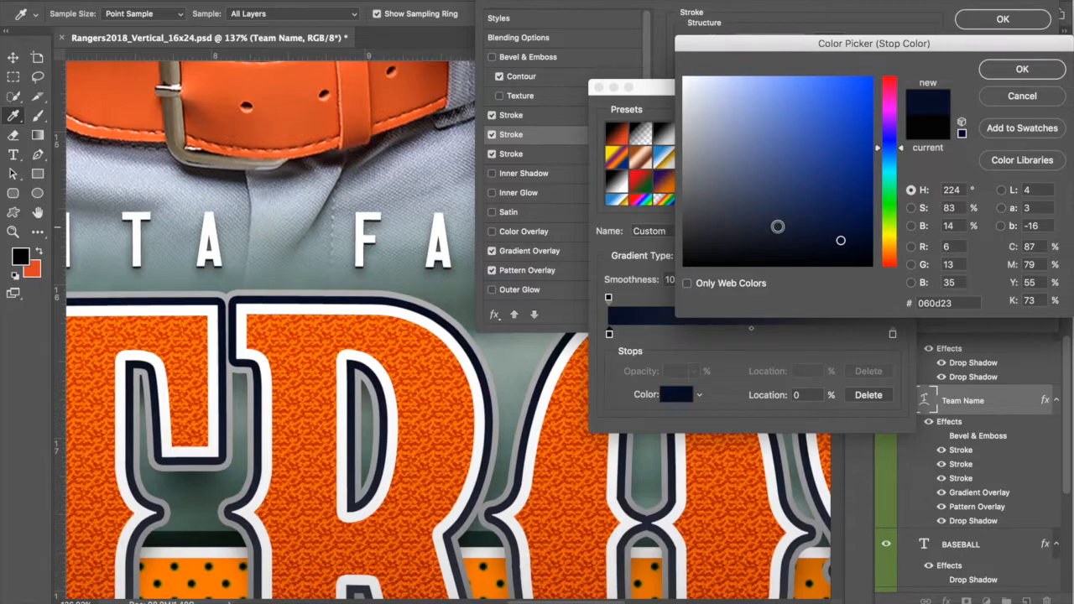
left_click(783, 223)
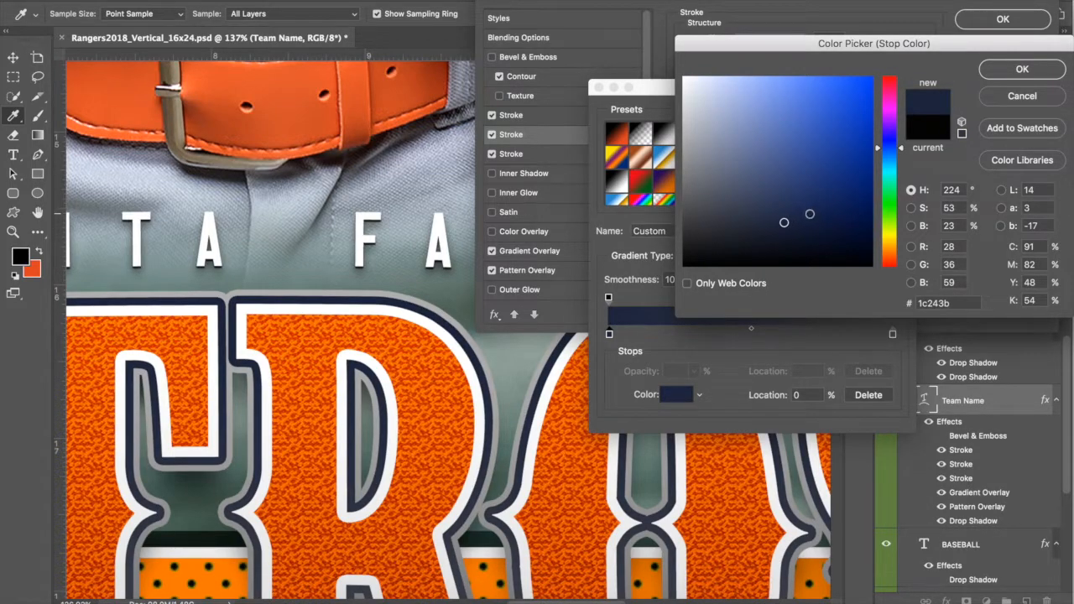
left_click(821, 234)
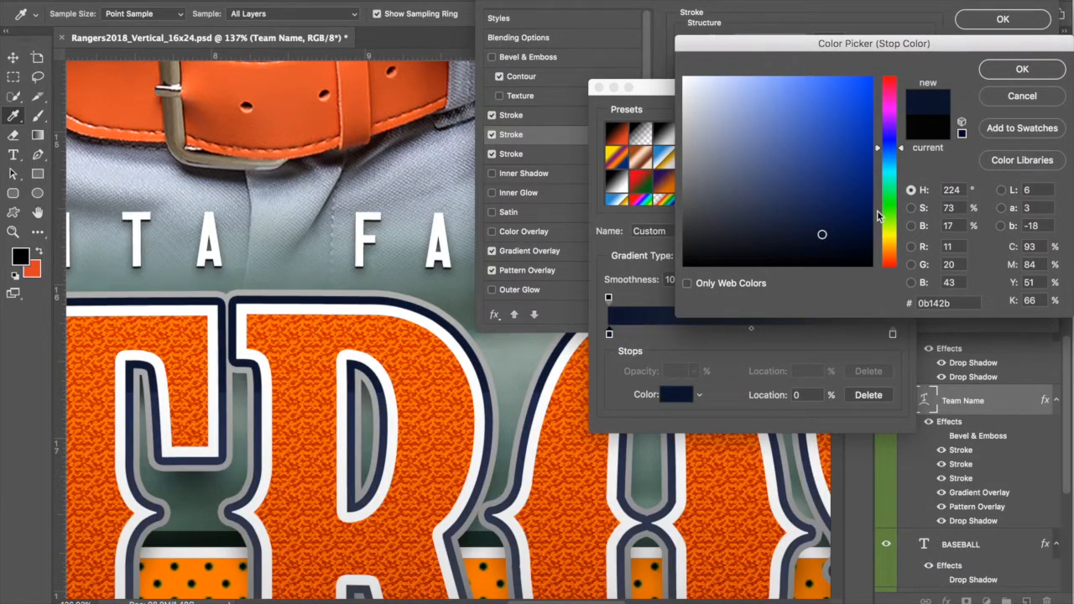
left_click(1016, 73)
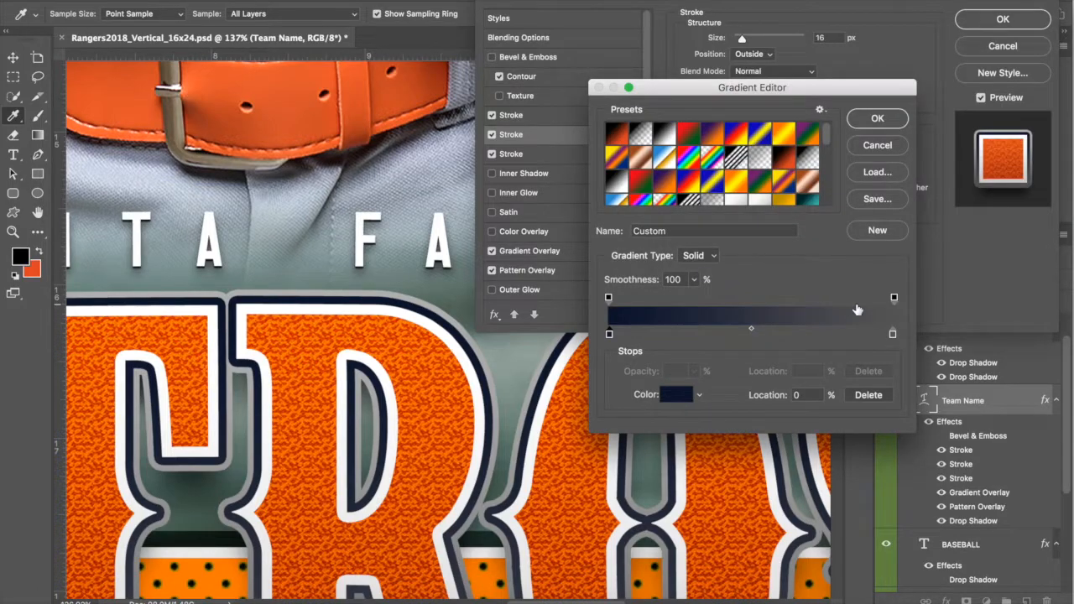
Step: Move the ending stop fully right and set it to blue 2a3d66
left_click(892, 335)
left_click_drag(893, 335, 923, 336)
left_click(682, 395)
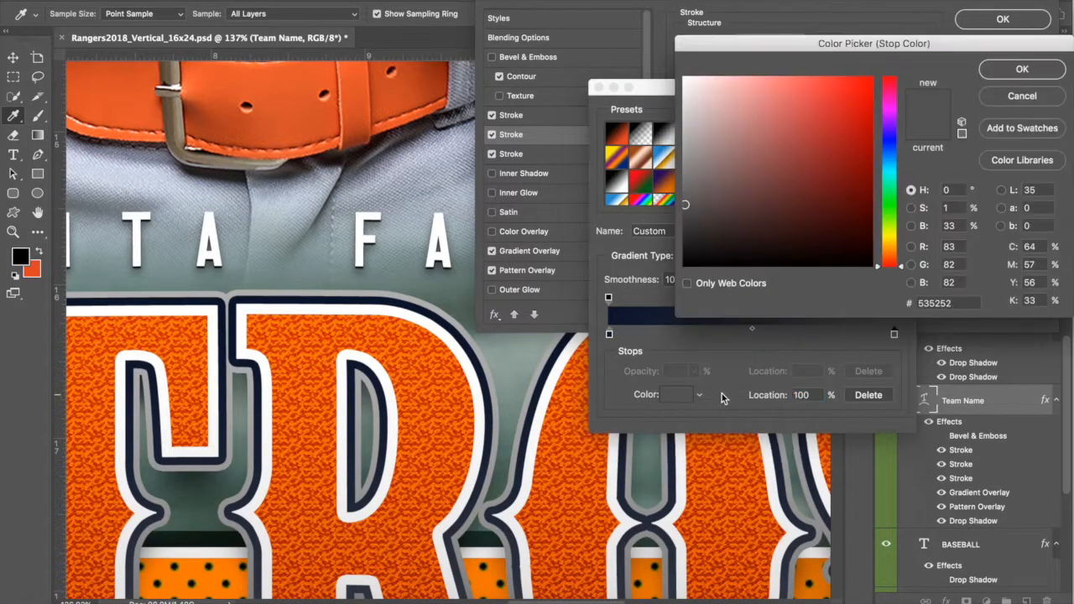
left_click(892, 150)
left_click(770, 192)
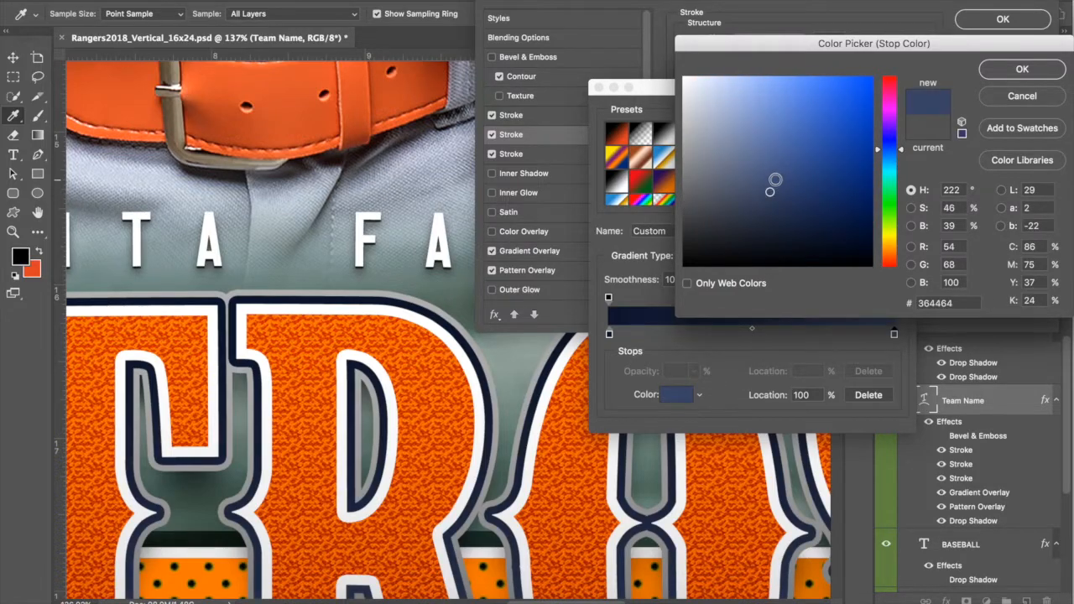
left_click(797, 162)
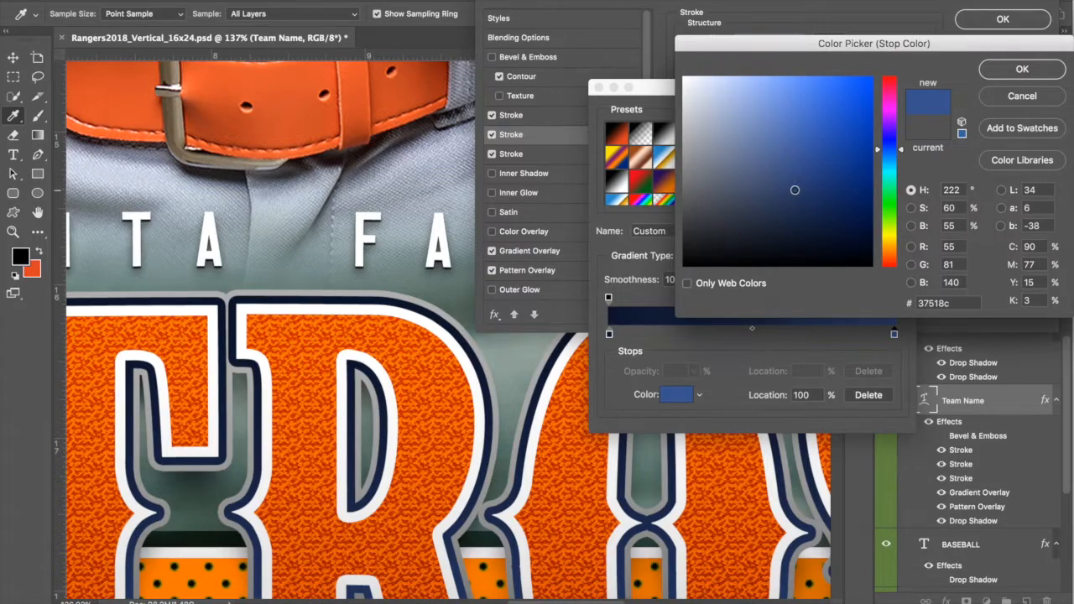
left_click(794, 190)
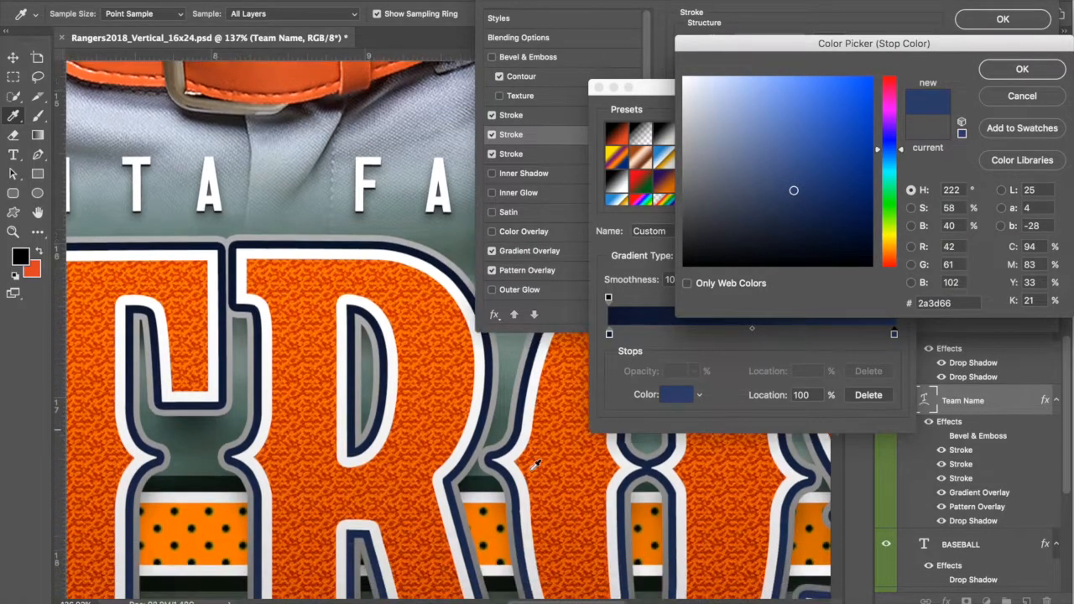
scroll(537, 464, "down", 4)
scroll(537, 464, "right", 2)
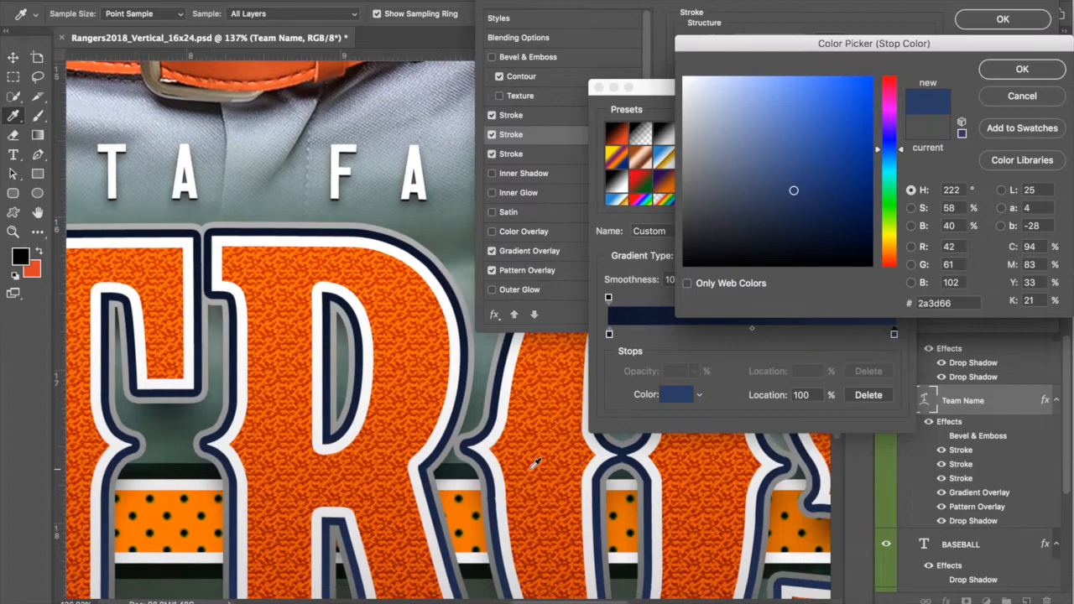
left_click(1017, 71)
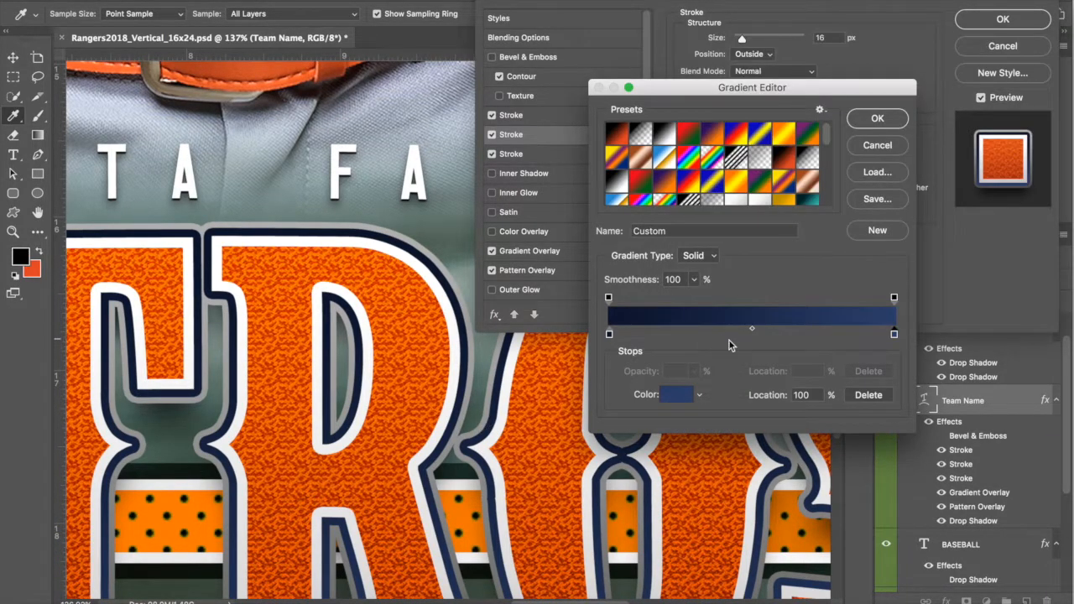
left_click(886, 122)
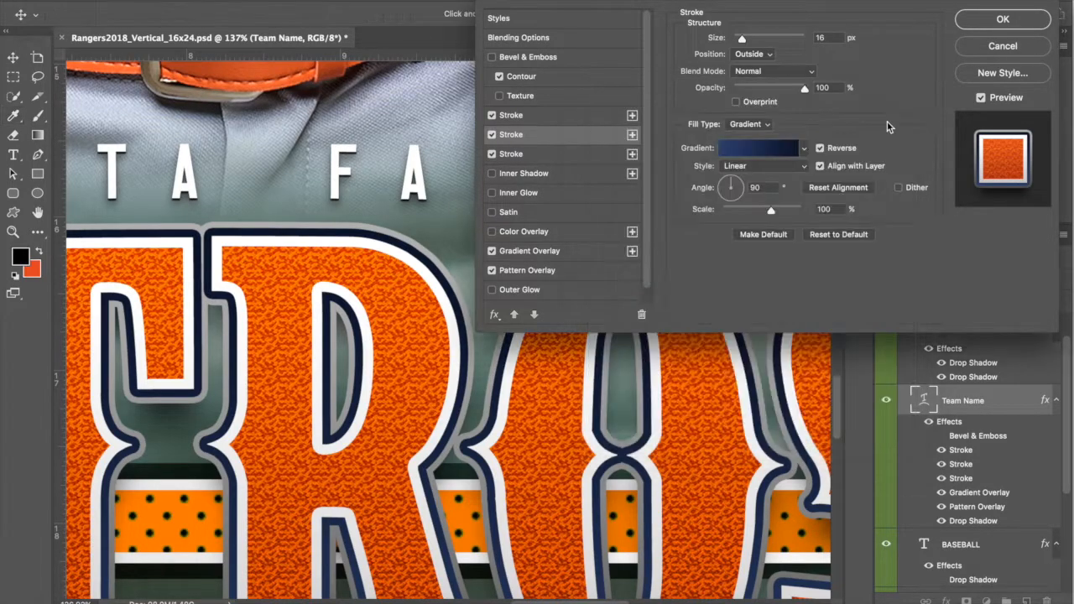
Step: Uncheck Reverse, thin the stroke to 13 px, and apply the layer style
left_click(820, 148)
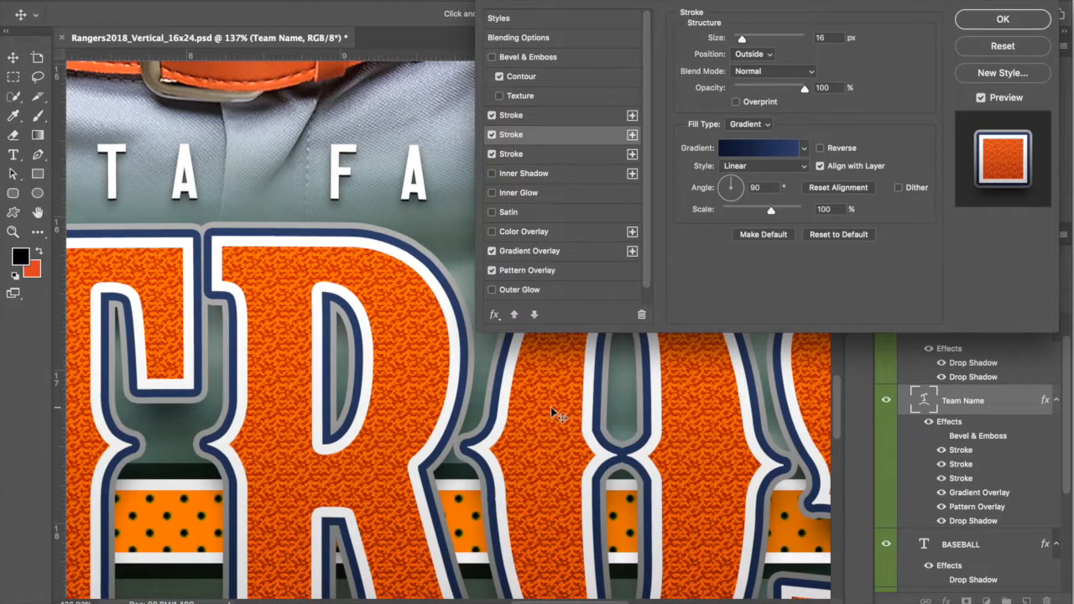
scroll(552, 411, "down", 5)
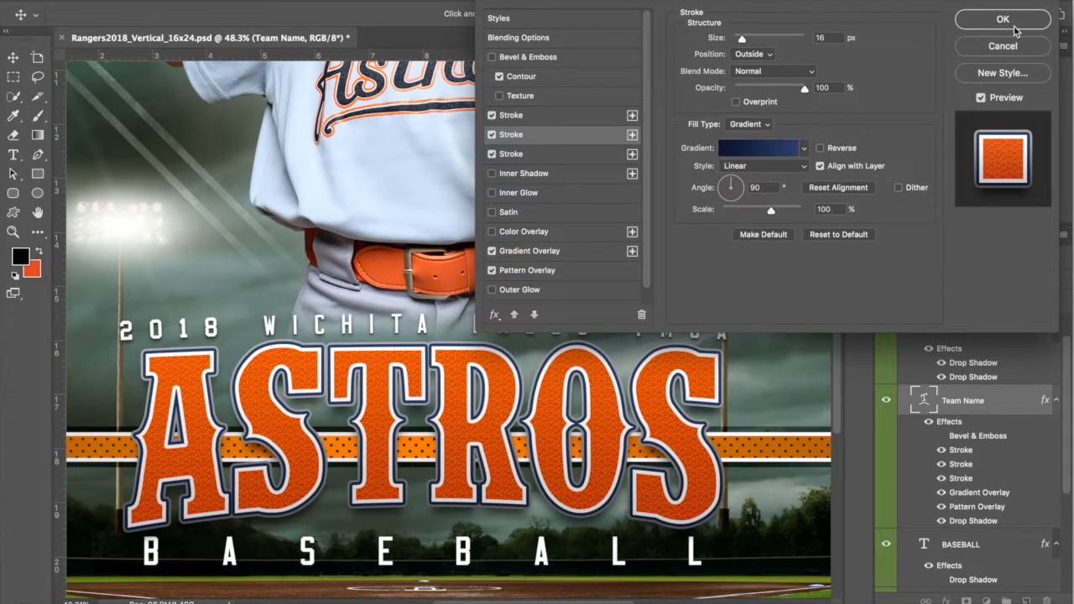
left_click_drag(744, 39, 741, 39)
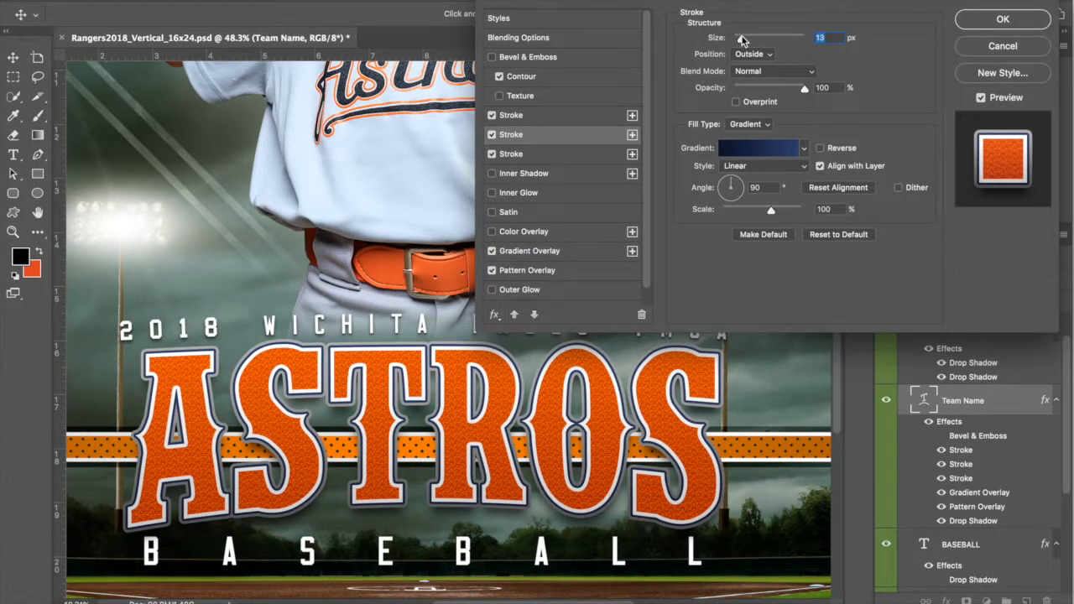
left_click(992, 22)
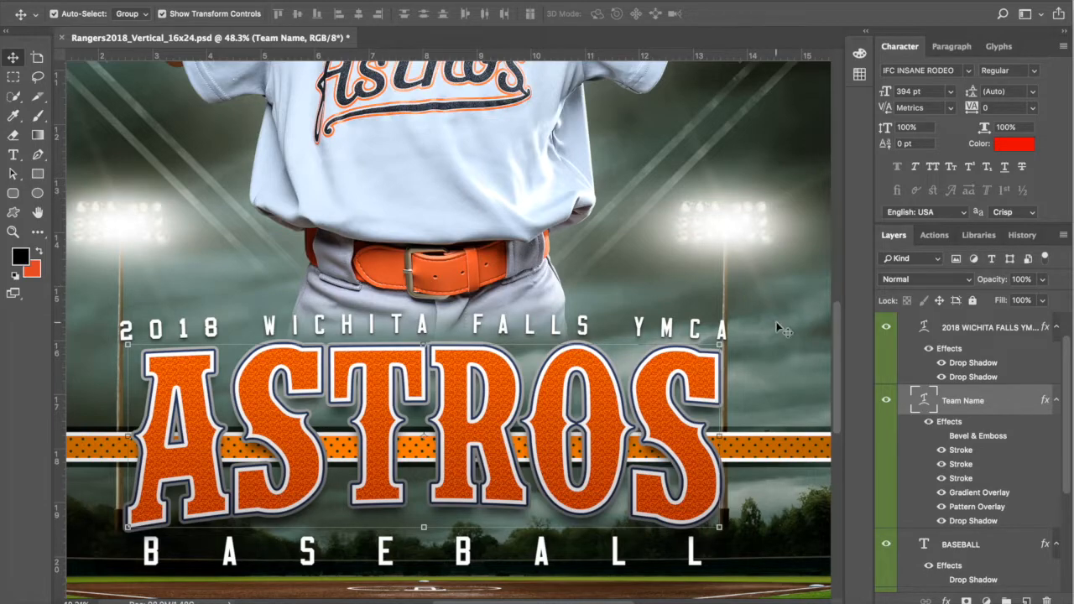
Step: Select the Horizontal Type tool from the toolbar
scroll(775, 320, "down", 10)
scroll(451, 287, "down", 3)
scroll(470, 322, "up", 4)
scroll(462, 320, "up", 4)
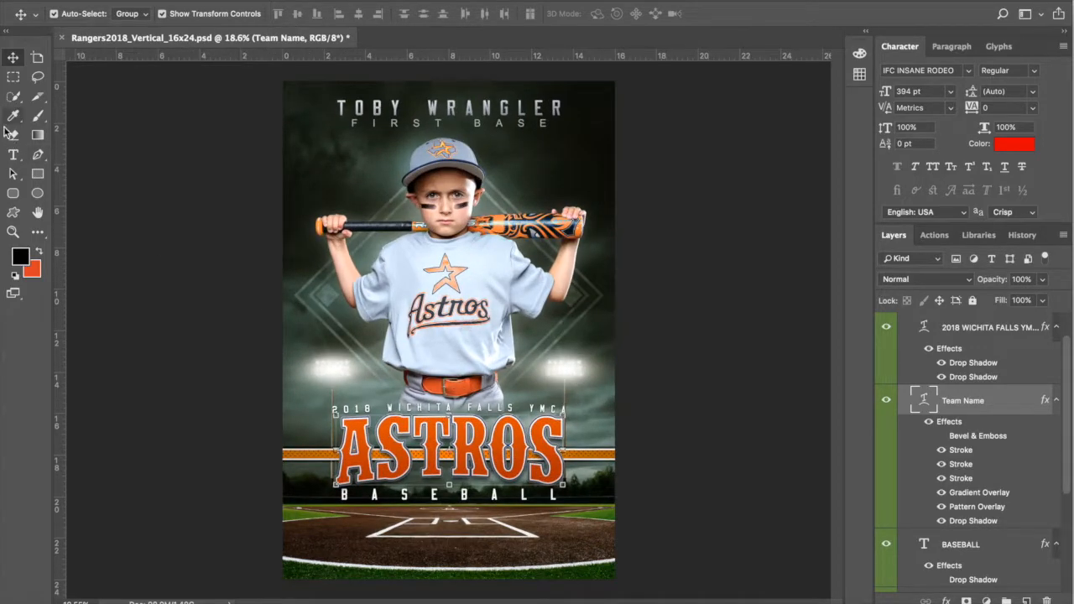
left_click(14, 154)
left_click(399, 112)
left_click_drag(399, 111, 689, 106)
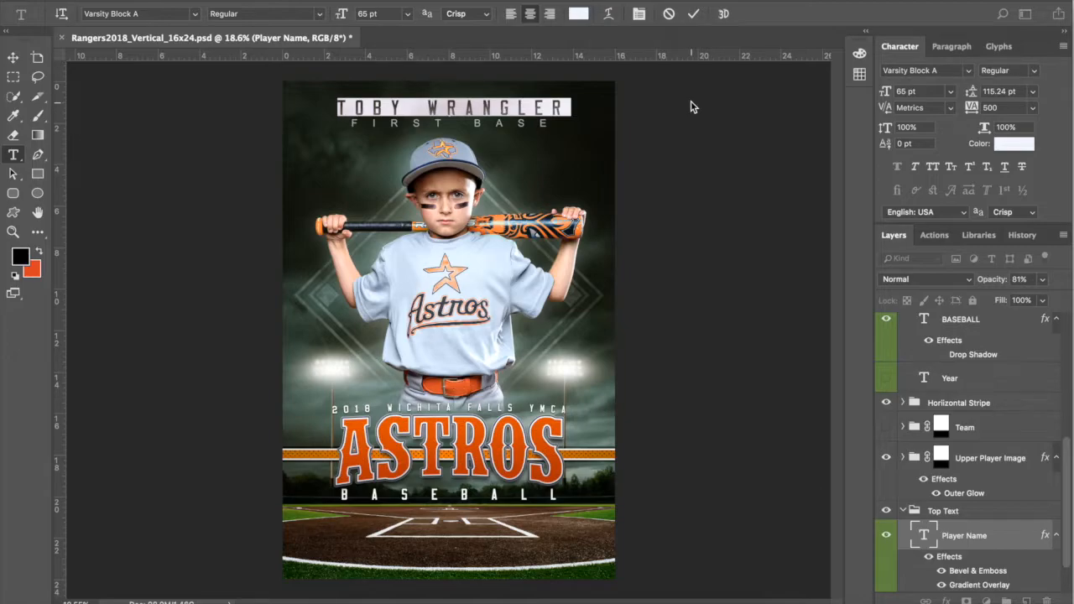
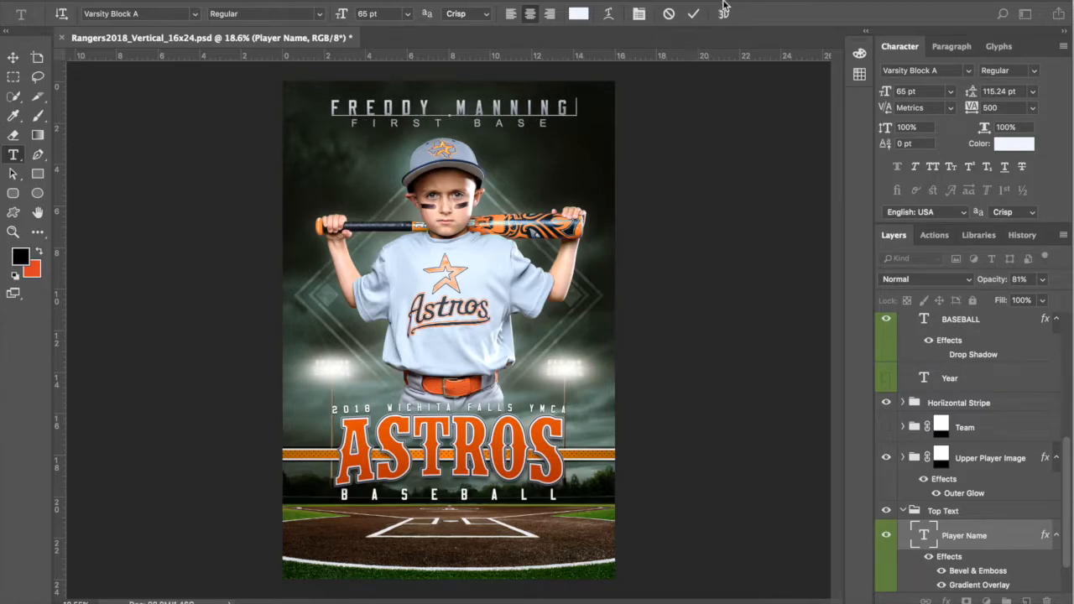
left_click(693, 13)
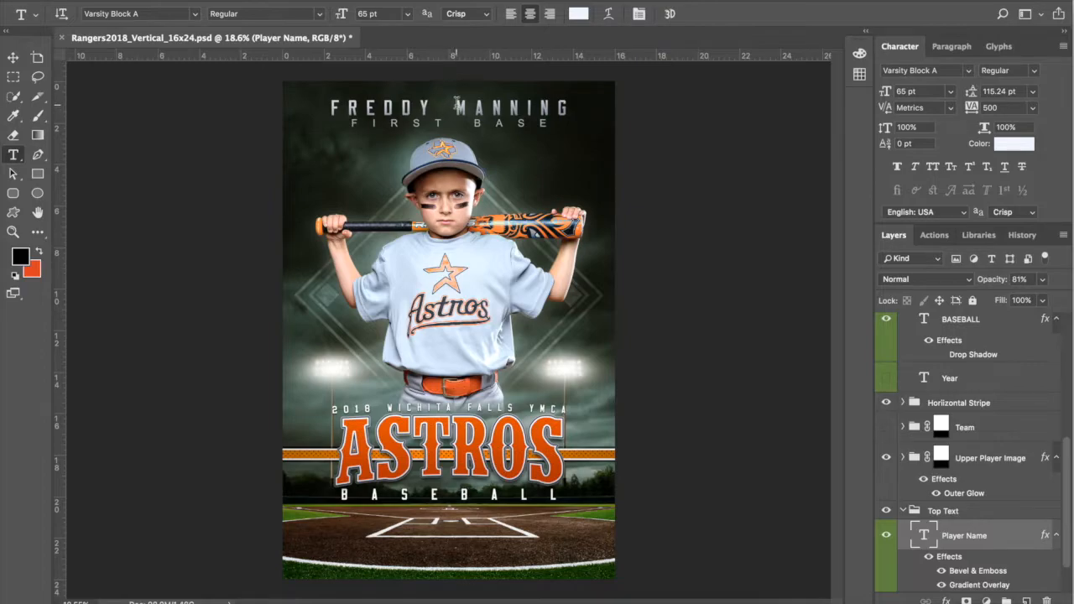
scroll(459, 107, "up", 3)
scroll(449, 92, "up", 3)
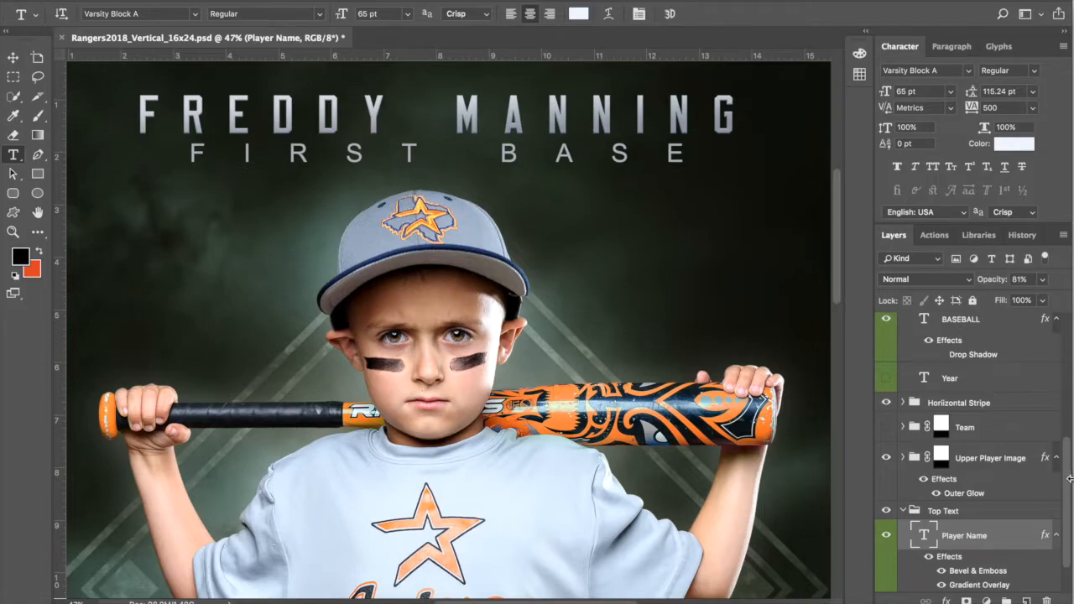
Step: Set the Player Name gradient overlay's left stop to a muted gold
scroll(993, 539, "down", 2)
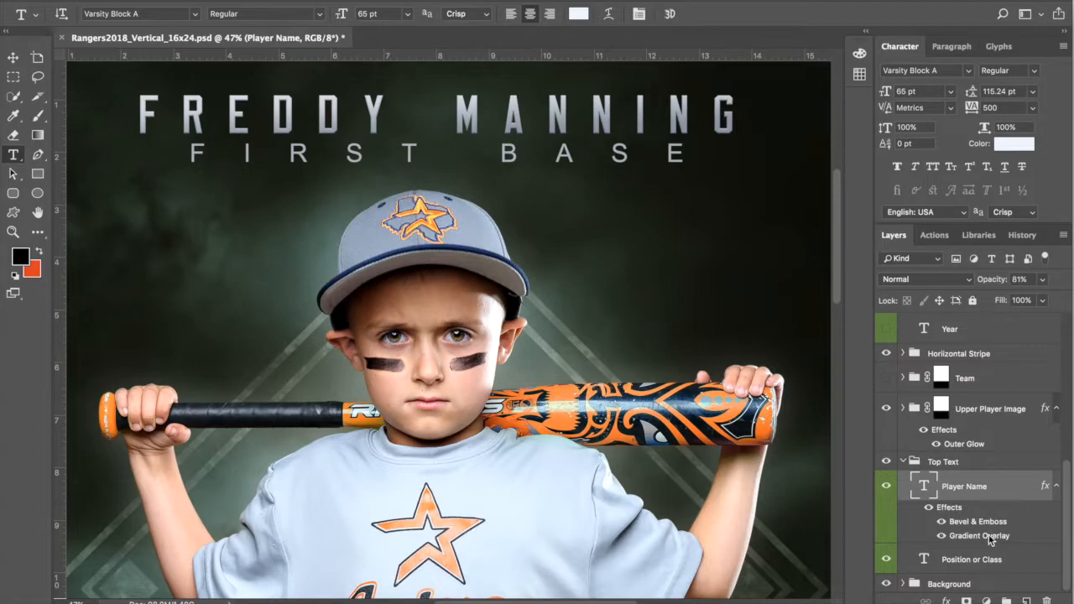
double_click(988, 540)
left_click(782, 77)
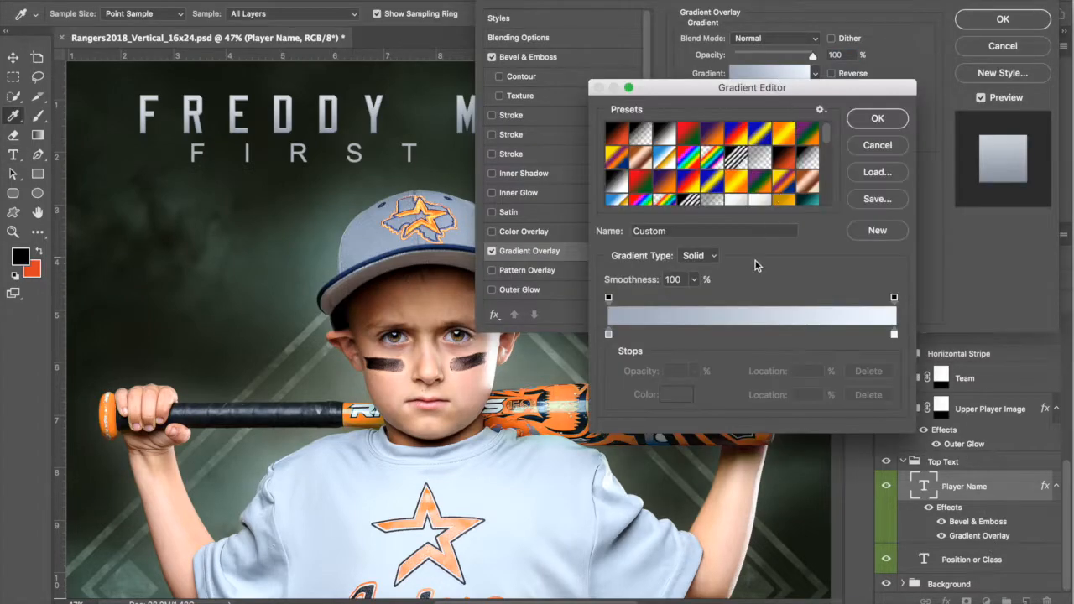
left_click(609, 334)
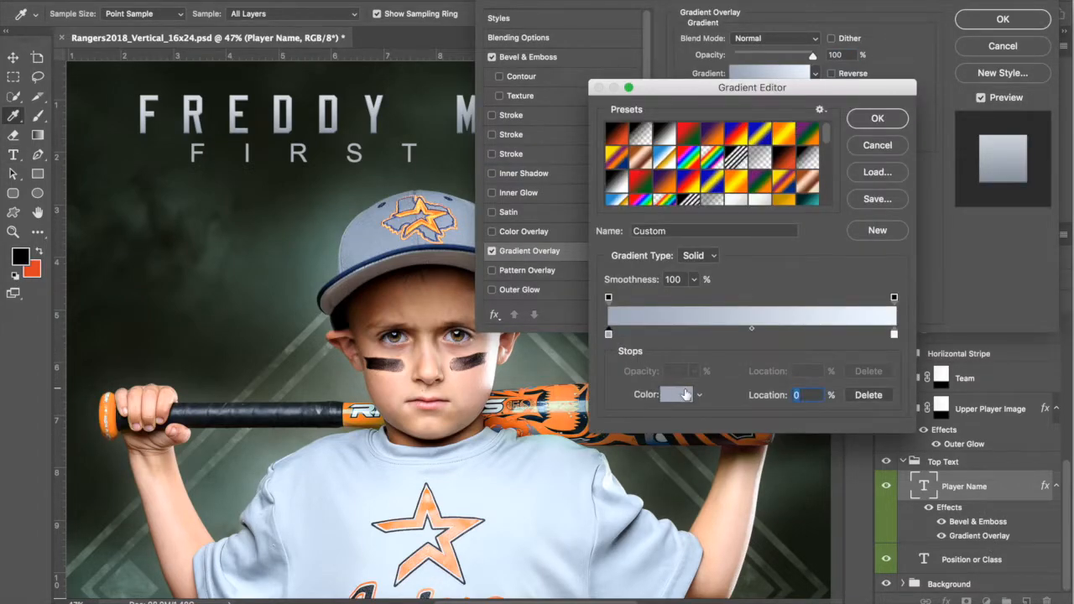
left_click(683, 394)
mouse_move(894, 226)
left_mouse_down()
mouse_move(901, 260)
mouse_move(896, 245)
left_mouse_up()
left_click(788, 173)
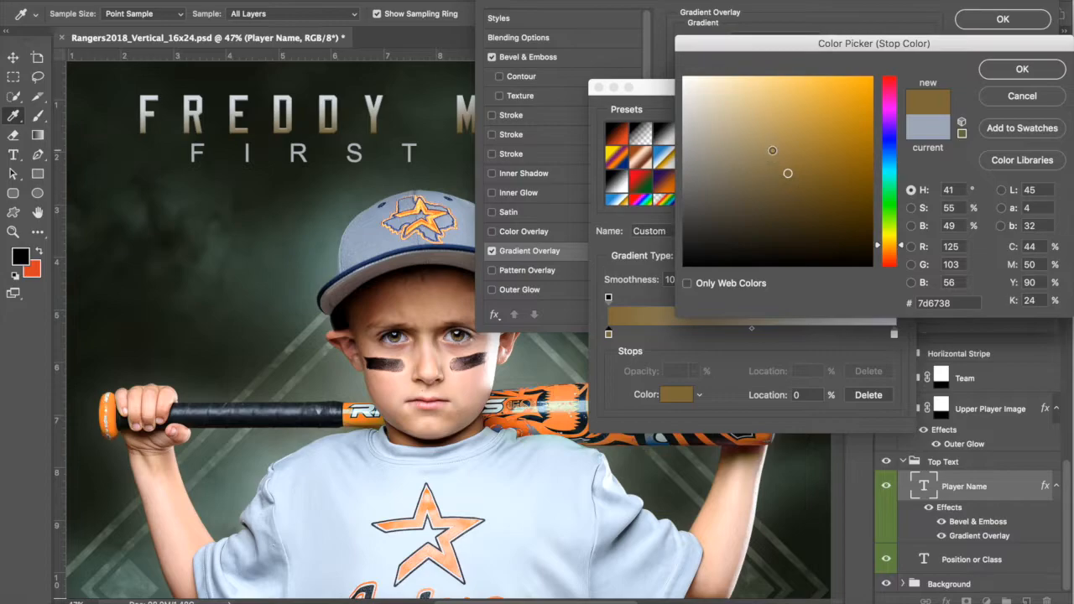
left_click(773, 142)
left_click(785, 140)
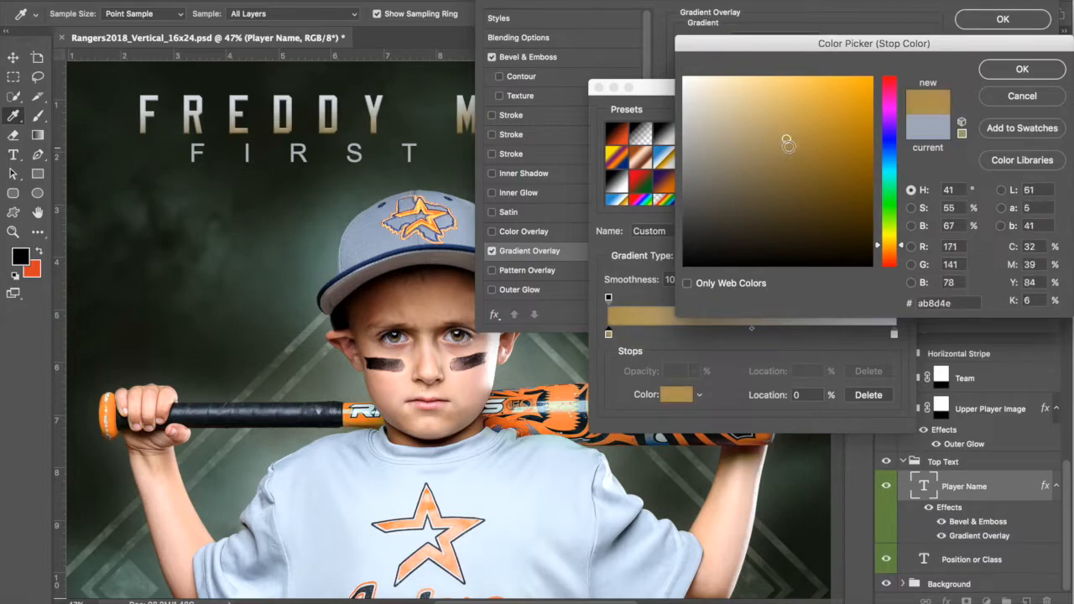
left_click(768, 144)
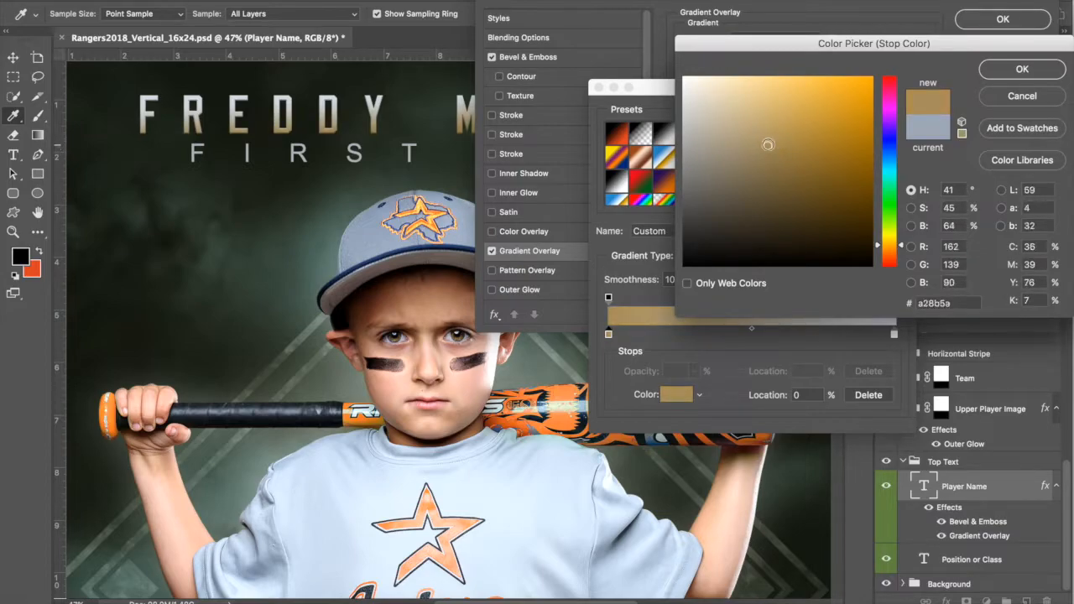
left_click(1003, 74)
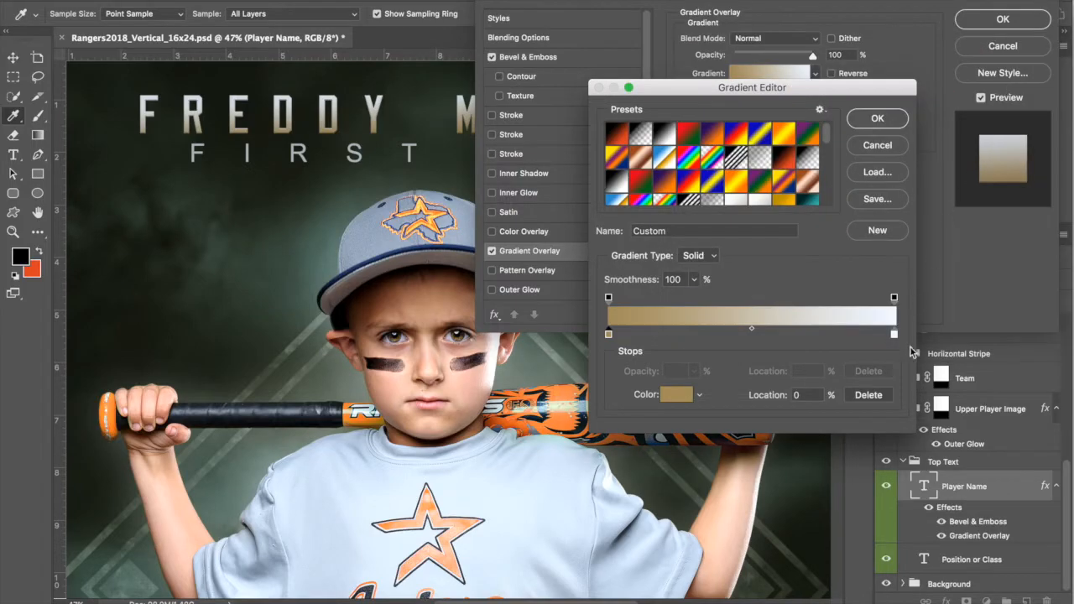
Step: Set the right stop to cream and apply the gold-to-cream gradient
left_click(894, 334)
left_click(676, 394)
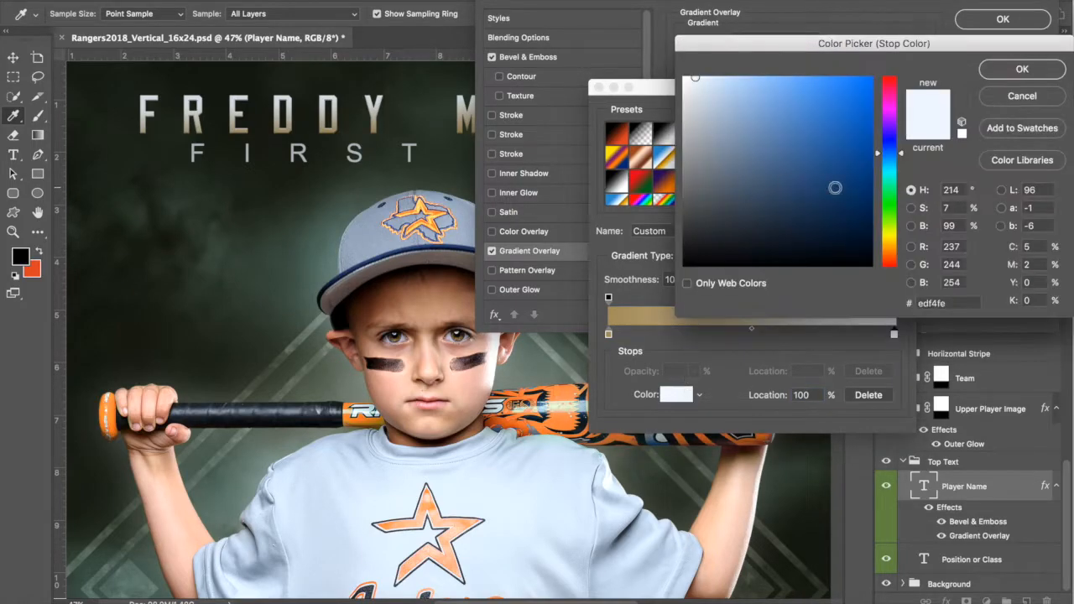
left_click_drag(889, 235, 889, 240)
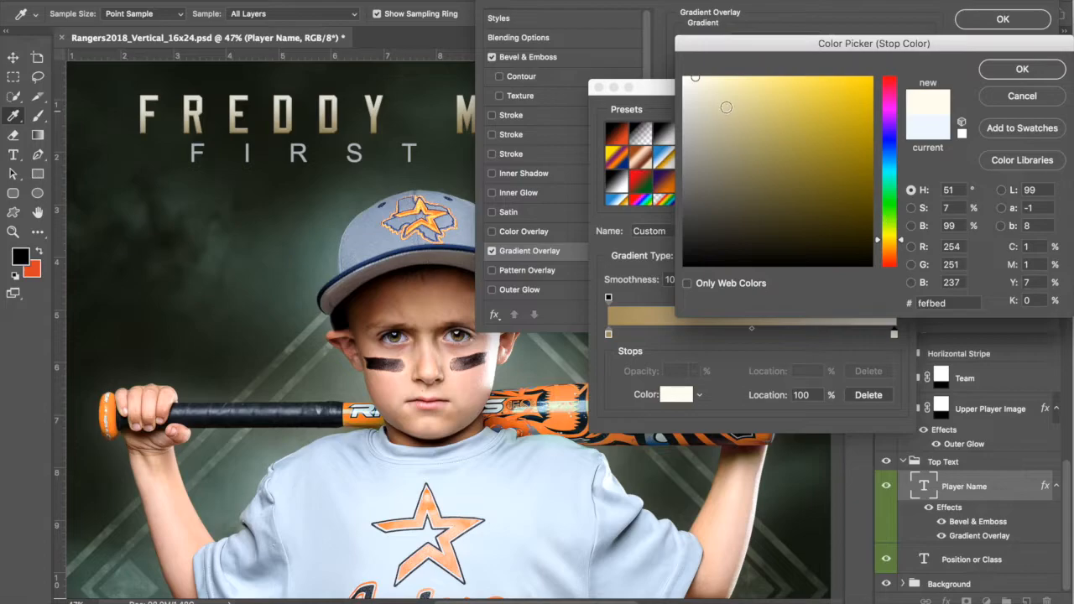
left_click(1022, 71)
left_click(877, 118)
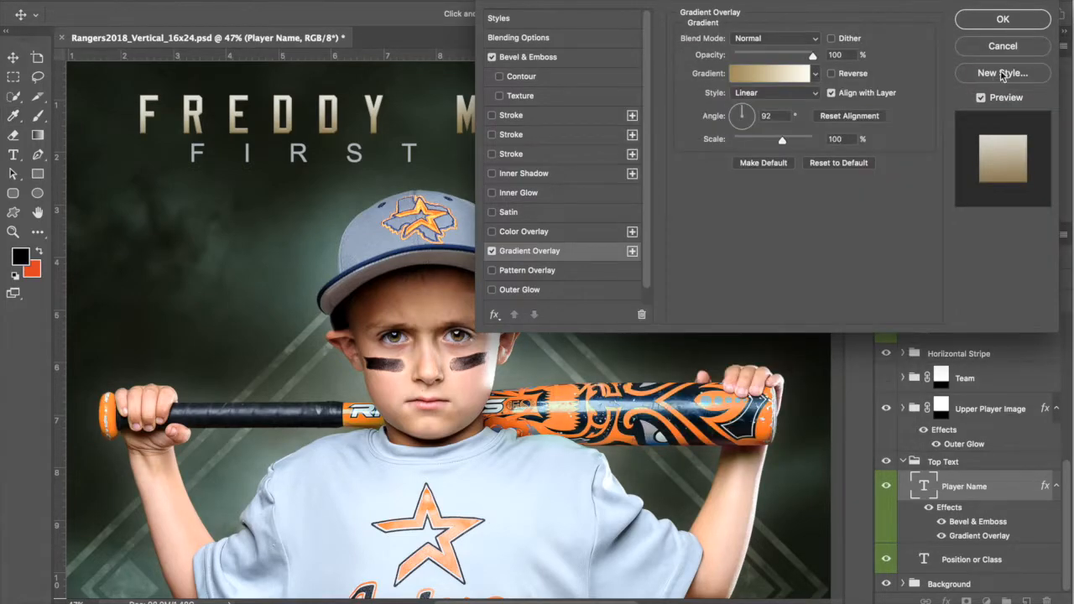
left_click(1002, 20)
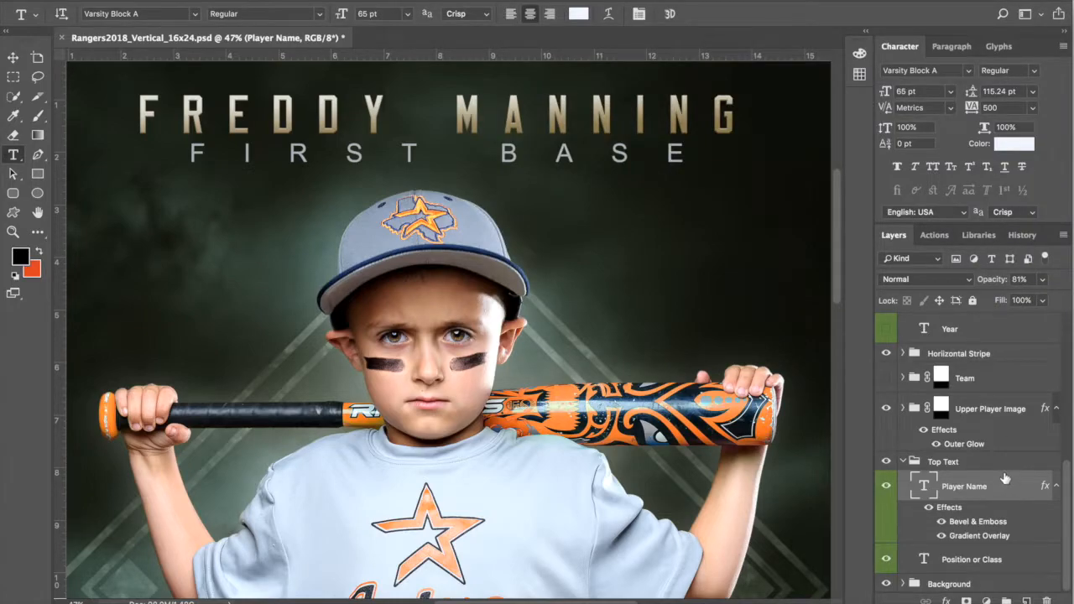
Step: Change the FIRST BASE text colour to cream #fdf8ea
double_click(926, 562)
left_click(1014, 143)
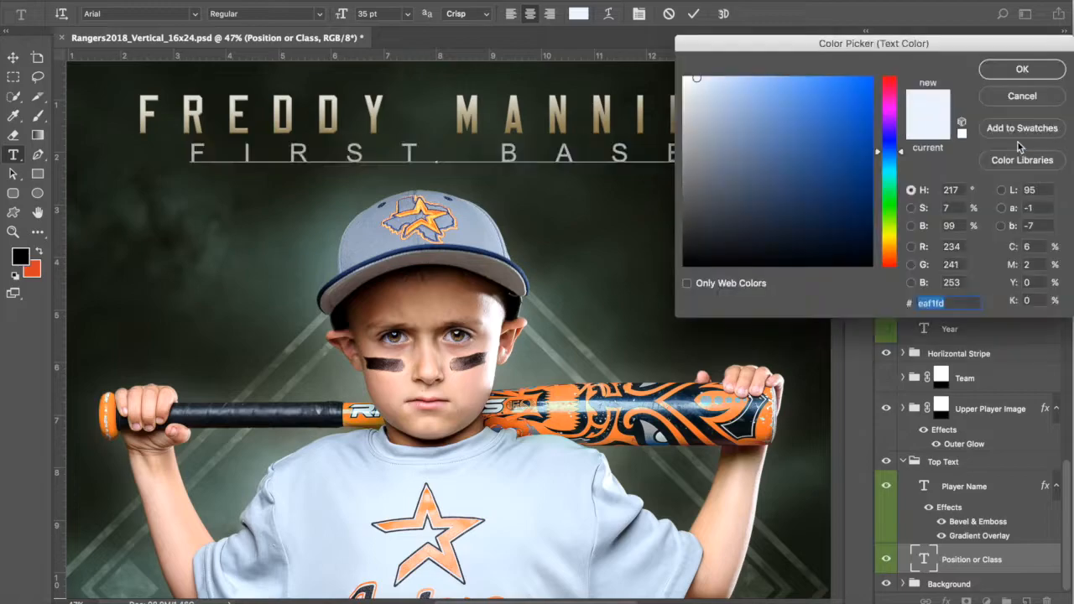
left_click_drag(902, 154, 902, 245)
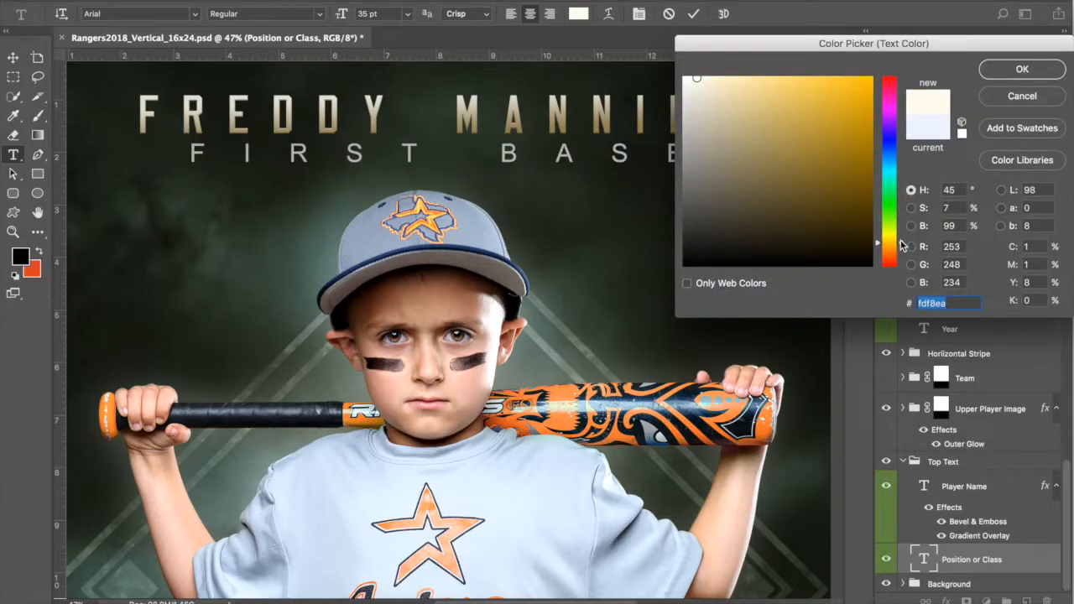
left_click(1016, 72)
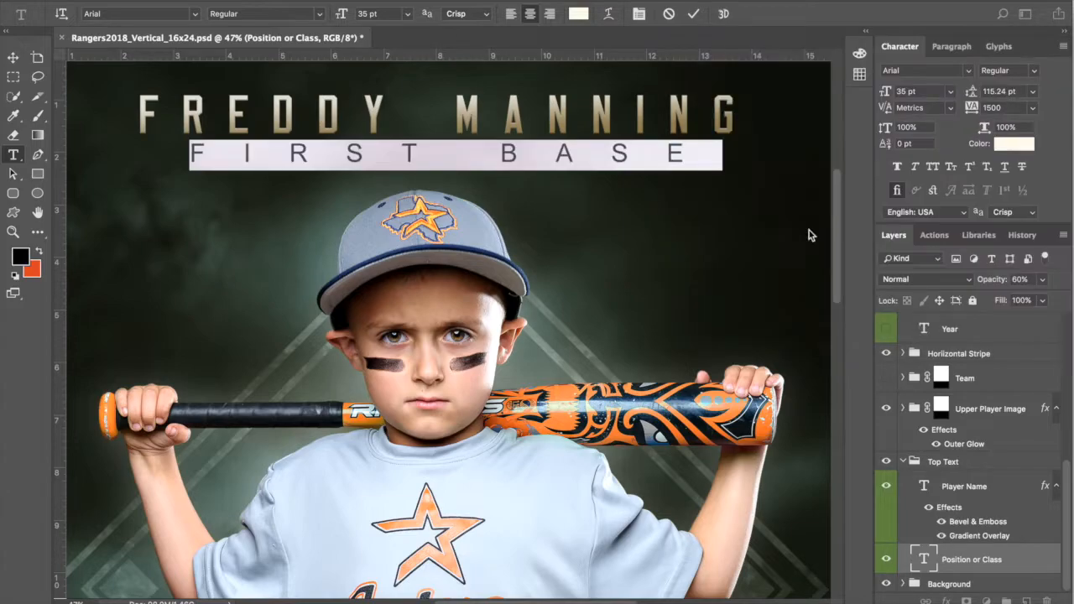
left_click(694, 13)
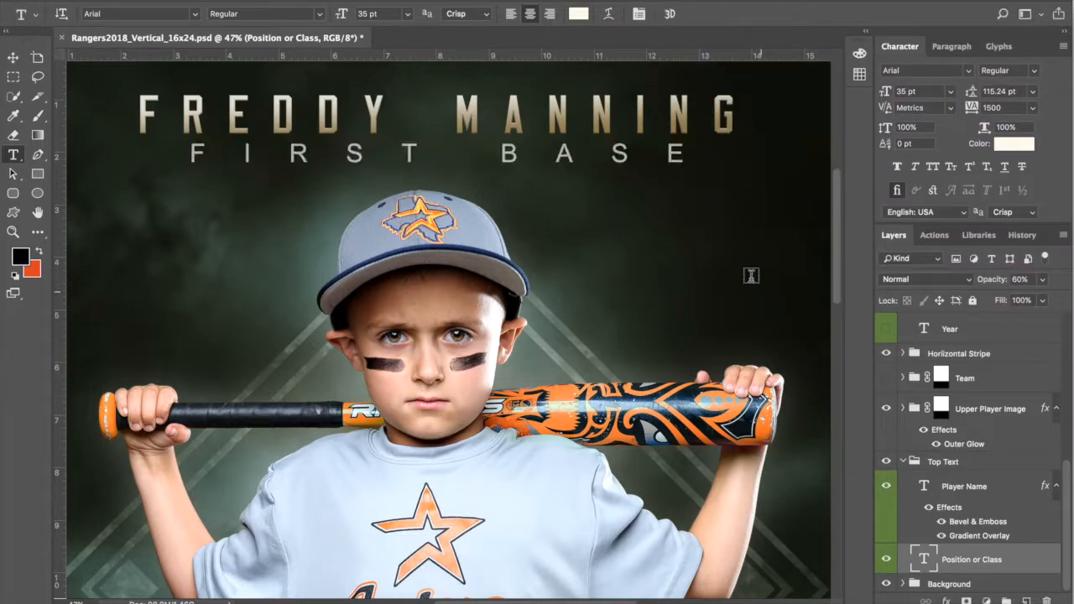
key("ctrl+0")
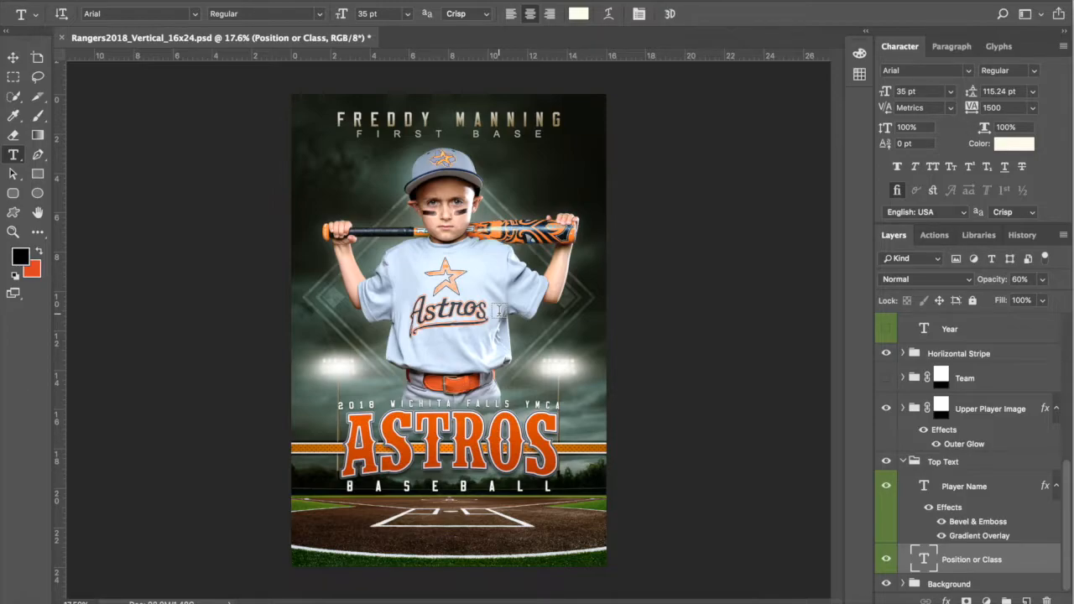
scroll(499, 311, "up", 3)
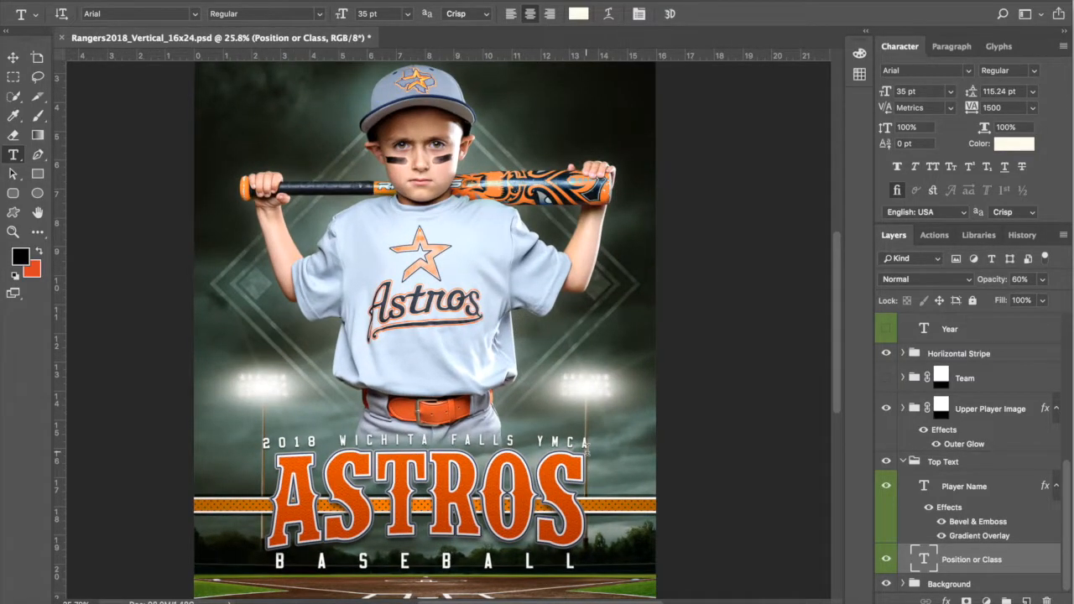
scroll(505, 360, "down", 5)
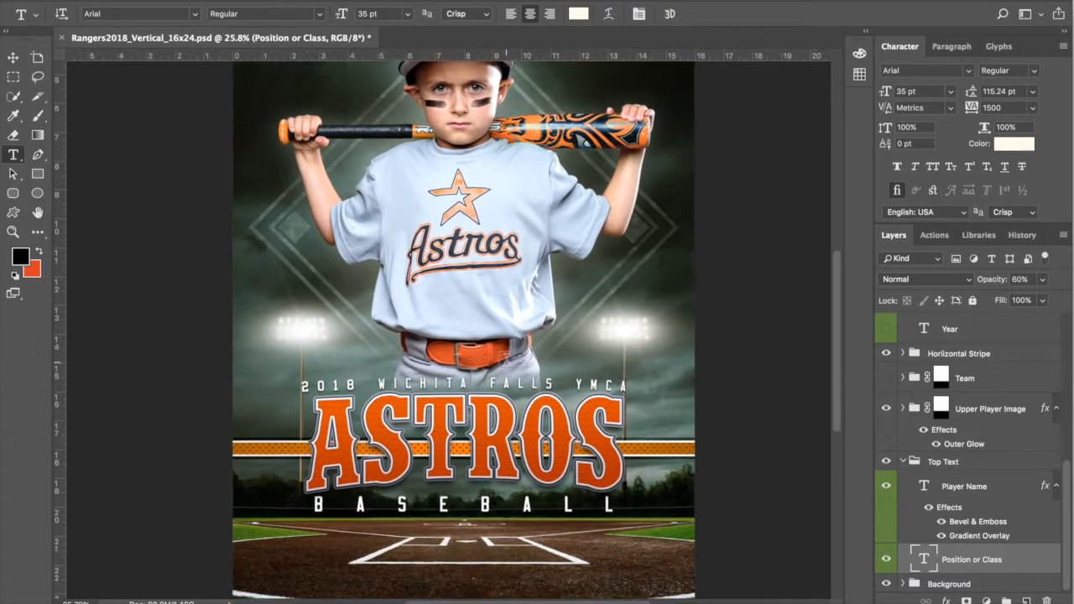